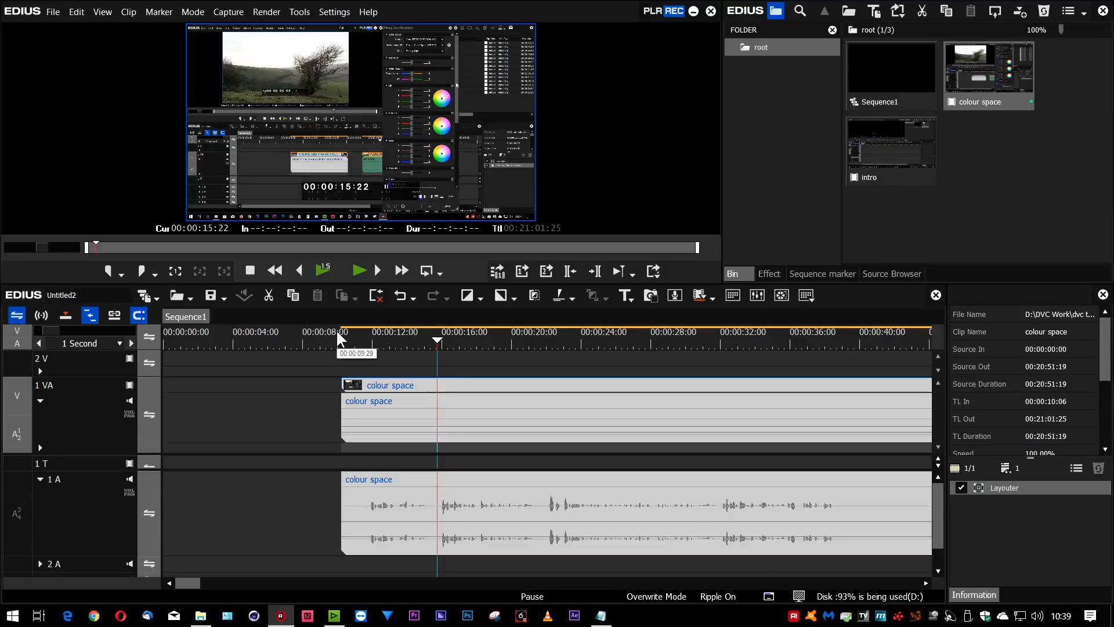
# - Replace the colour space clip on the timeline with a fresh copy starting at about 00:00:07:02, and mute the audio of track 1 VA
pyautogui.click(348, 386)
pyautogui.press('Delete')
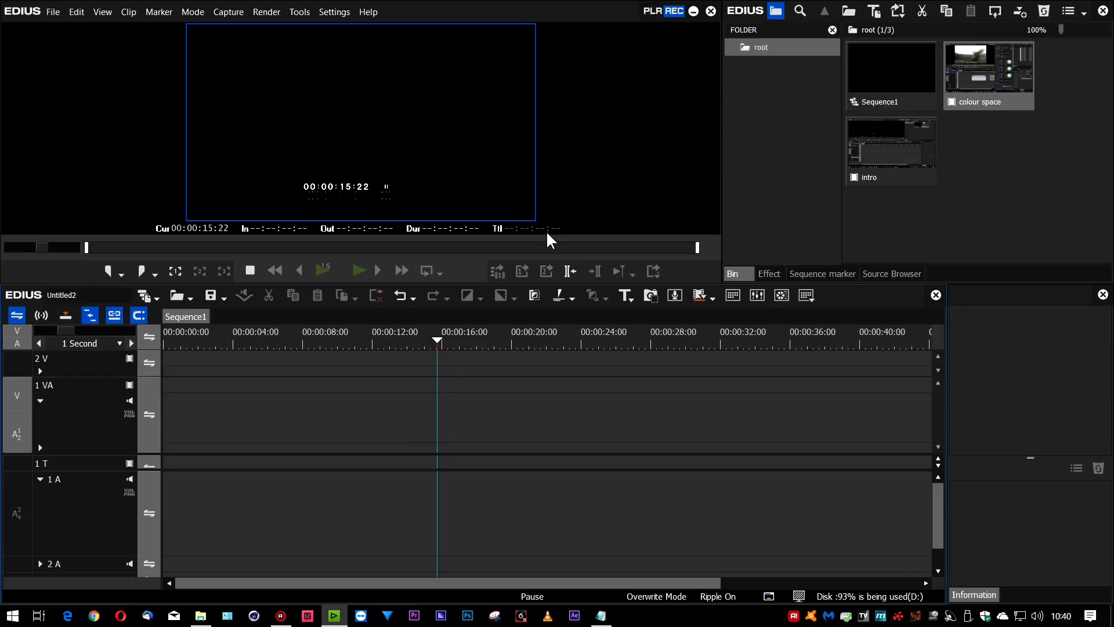
pyautogui.moveTo(989, 72); pyautogui.dragTo(287, 414)
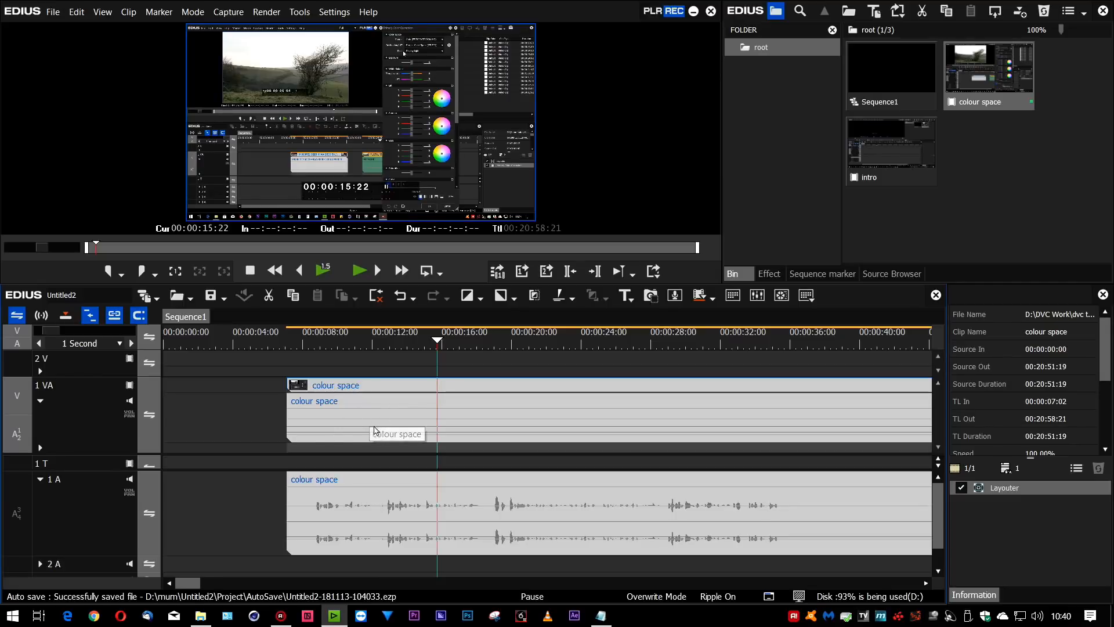
pyautogui.click(128, 400)
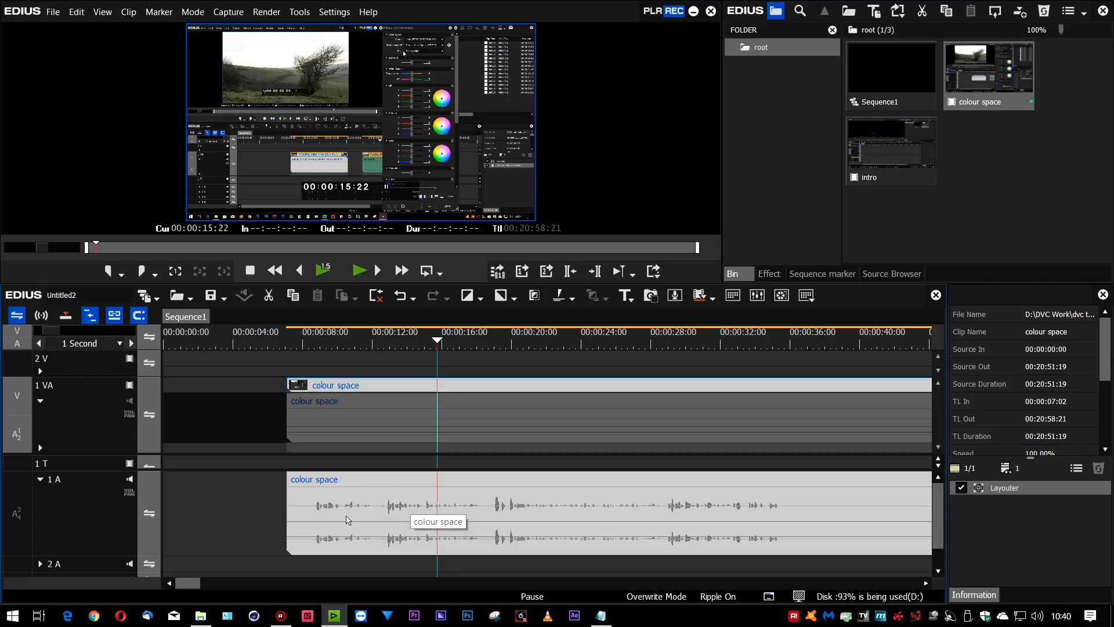
# - Set the audio channel of the colour space clip on track 1 A to Monaural using Channel 3
pyautogui.click(264, 514)
pyautogui.click(388, 510)
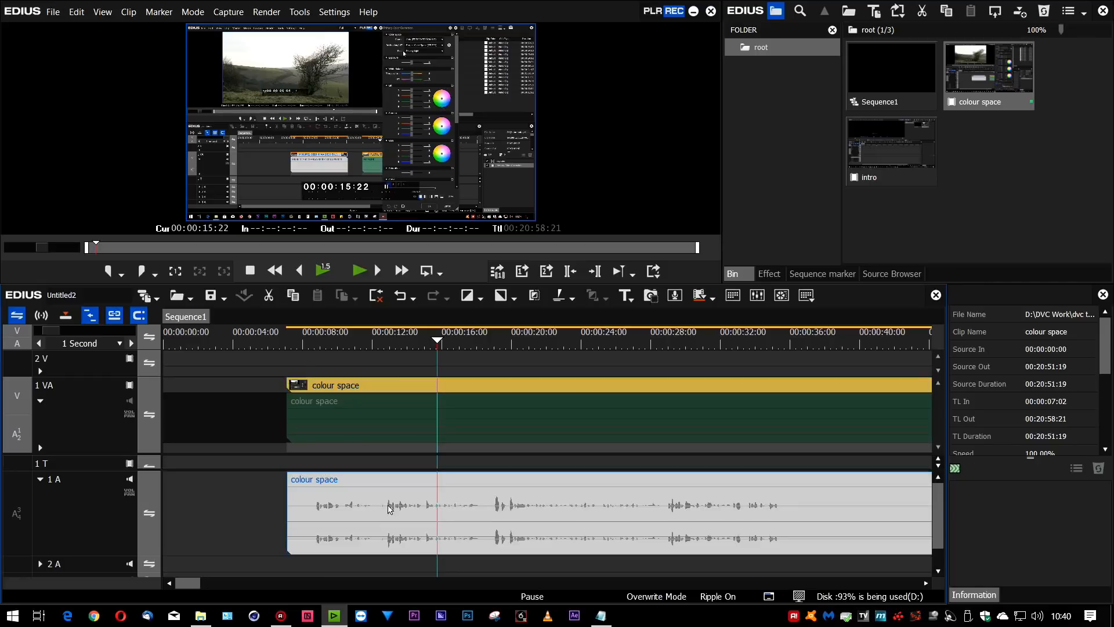
pyautogui.rightClick(388, 510)
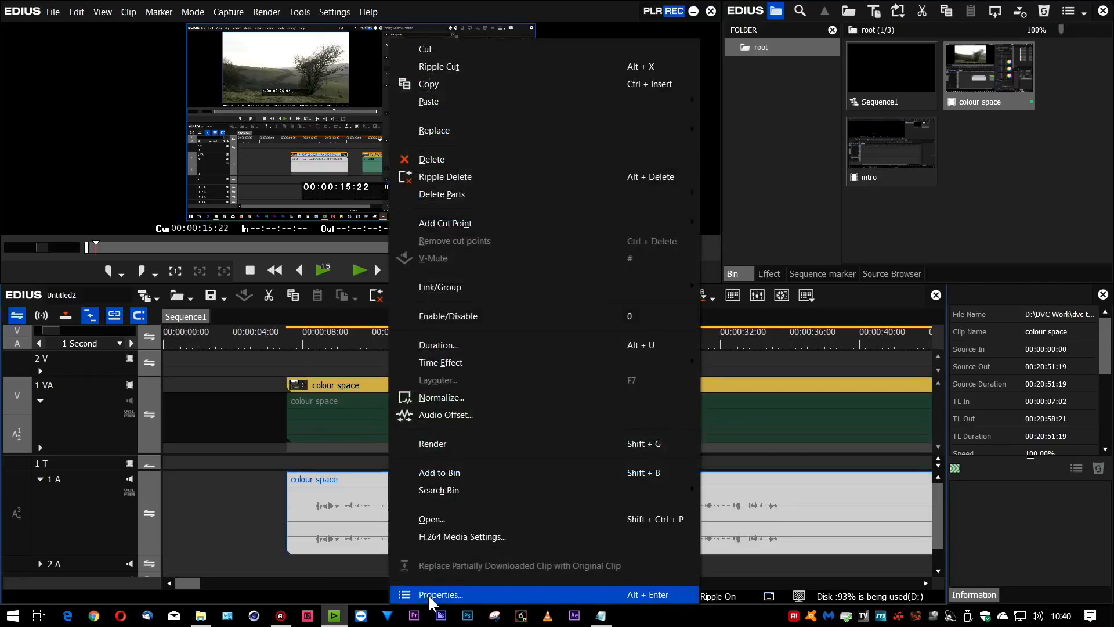
pyautogui.click(431, 598)
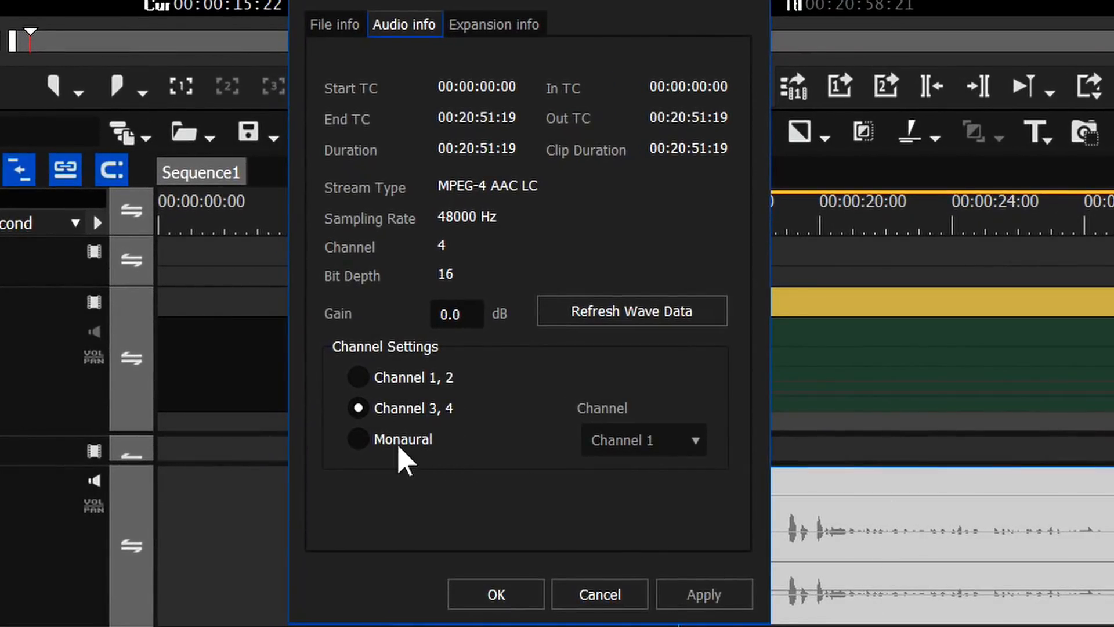
pyautogui.click(358, 439)
pyautogui.click(654, 444)
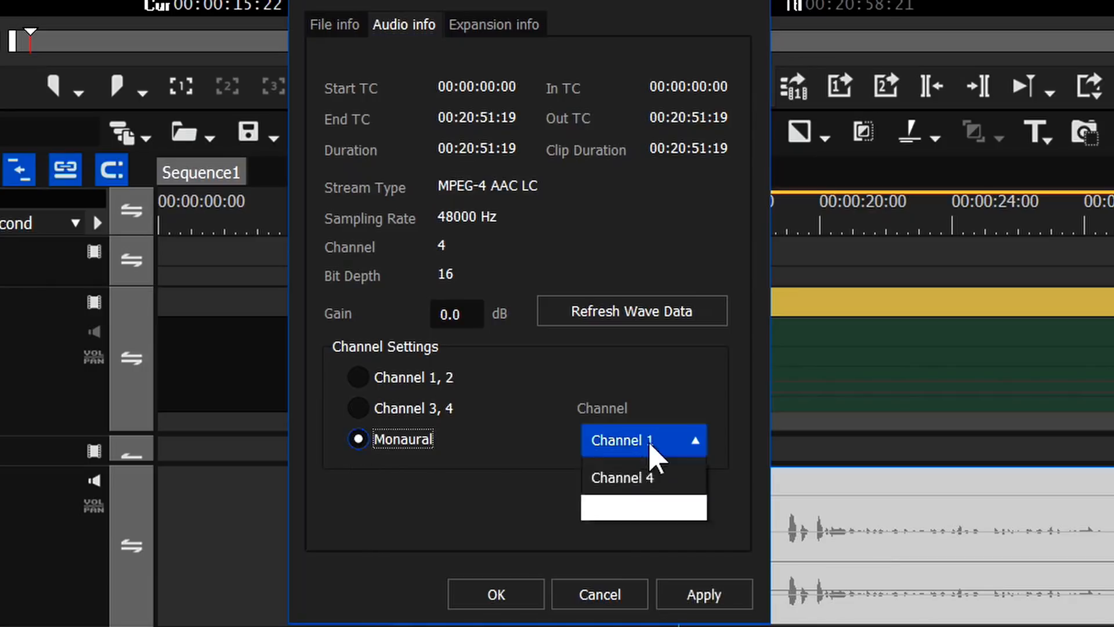
pyautogui.click(649, 541)
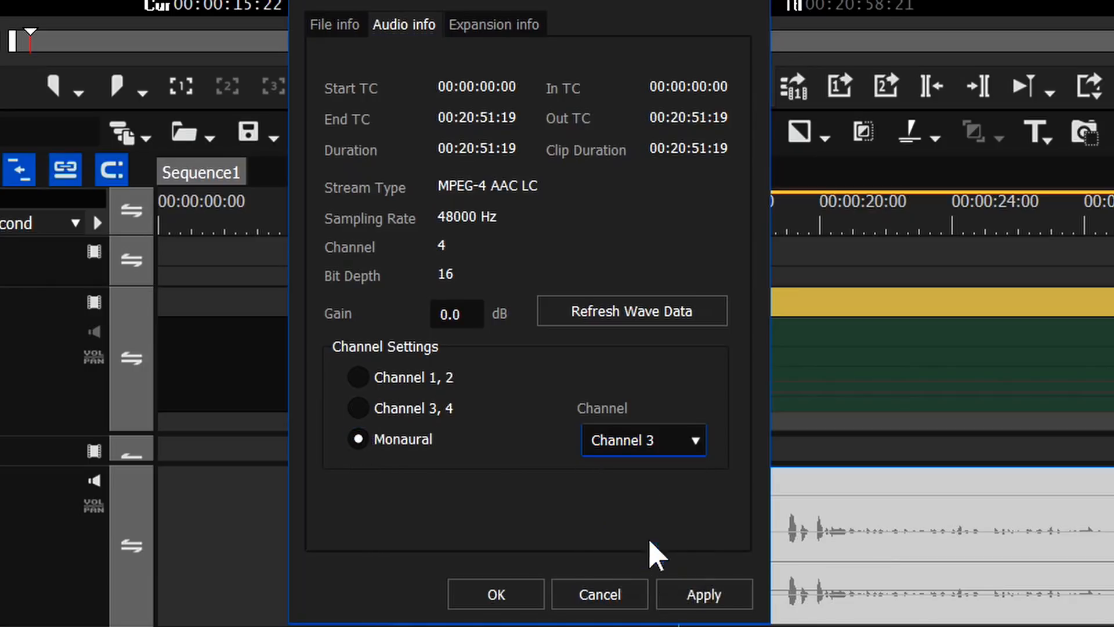
pyautogui.click(712, 596)
pyautogui.click(502, 596)
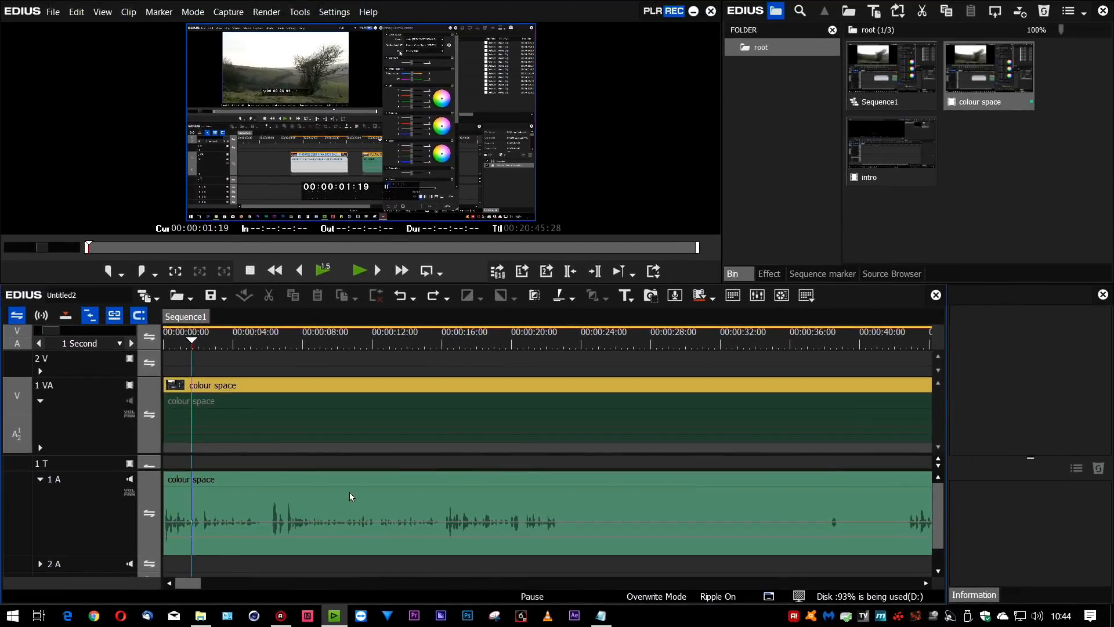
# - Find GGate among the audio filter effects and apply it to the colour space audio clip on track 1 A
pyautogui.click(771, 275)
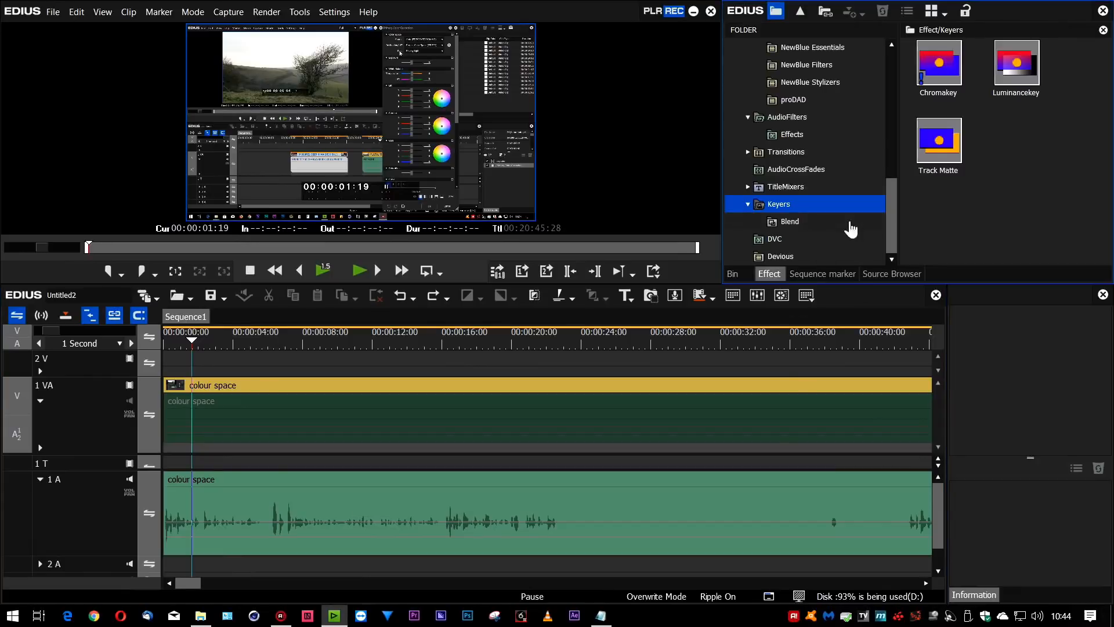
pyautogui.click(773, 239)
pyautogui.click(947, 228)
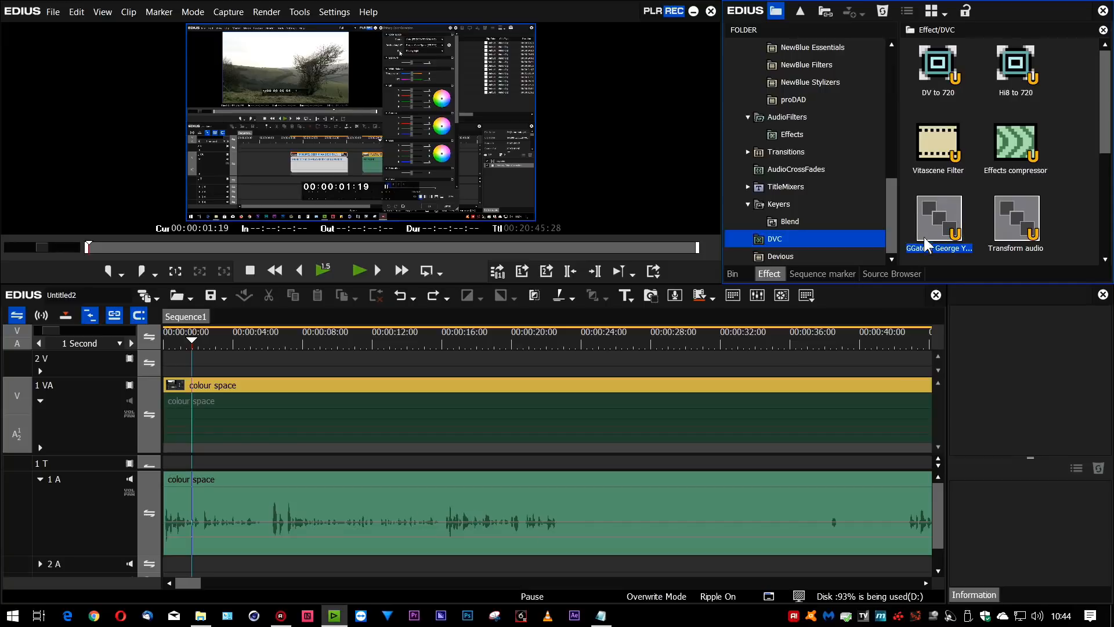
pyautogui.moveTo(934, 236)
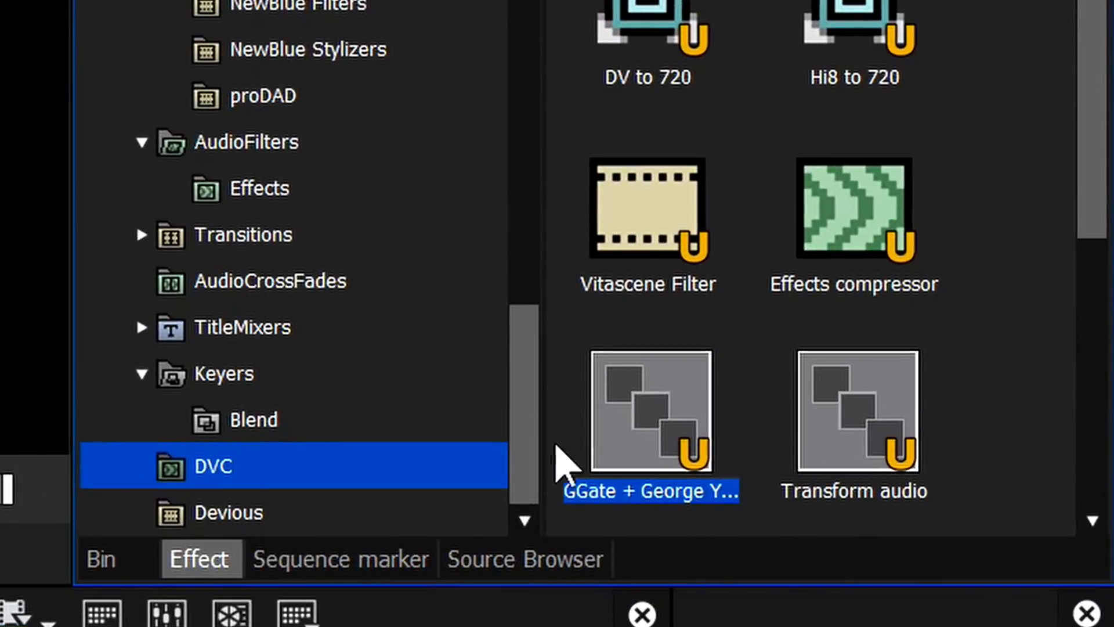
pyautogui.moveTo(524, 440); pyautogui.dragTo(485, 406)
pyautogui.click(255, 327)
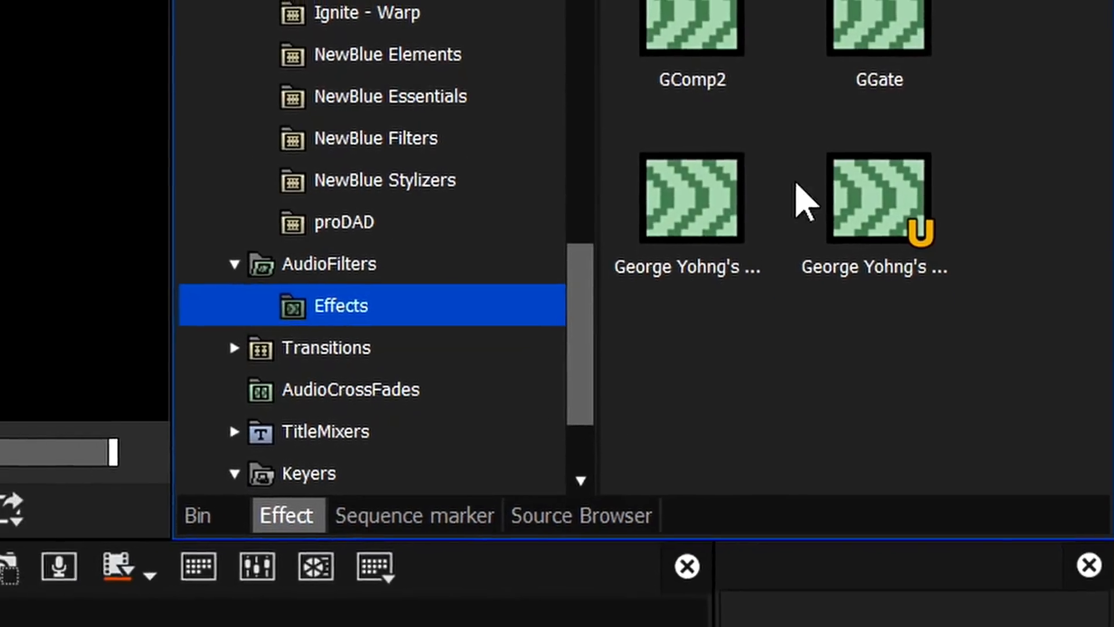
pyautogui.click(854, 35)
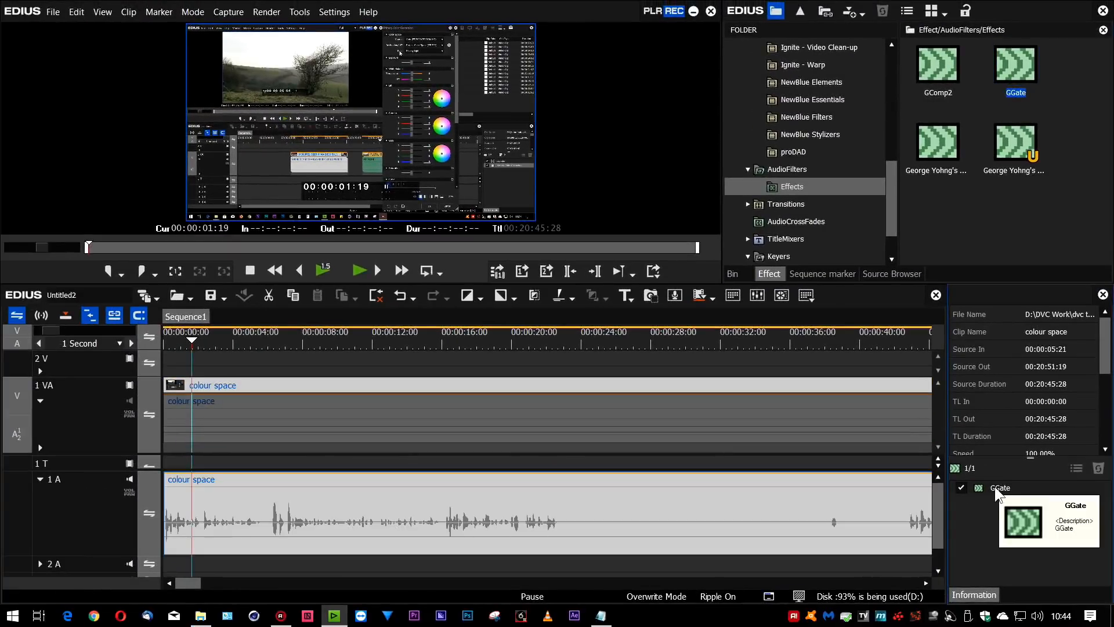
# - Open the GGate filter settings and set the threshold to -35.1 dB
pyautogui.doubleClick(998, 491)
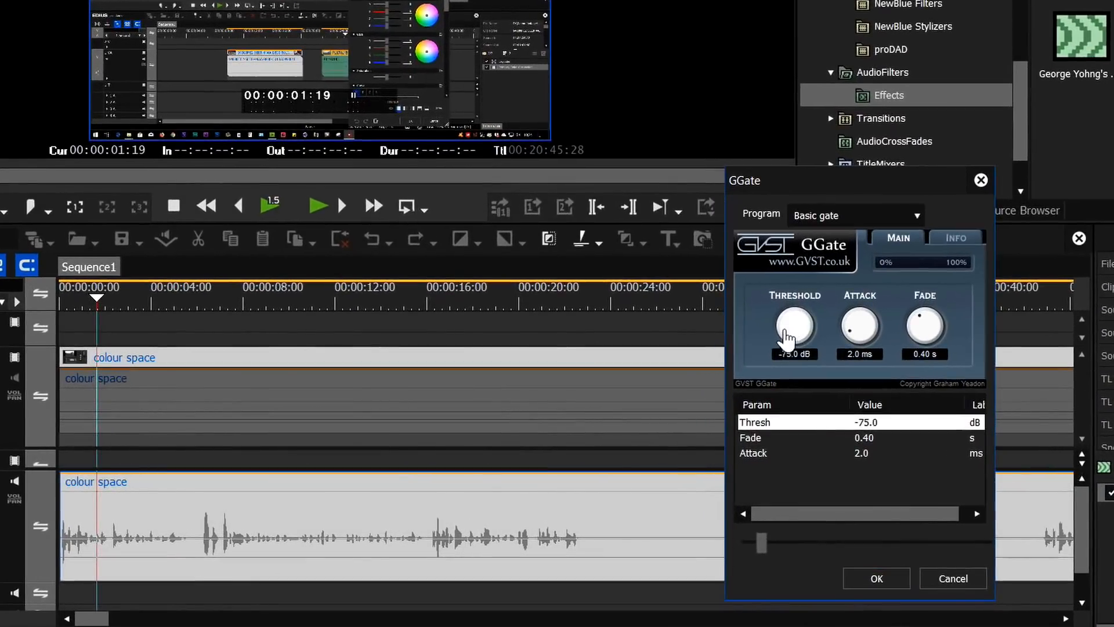
pyautogui.moveTo(787, 338)
pyautogui.mouseDown()
pyautogui.moveTo(783, 310)
pyautogui.moveTo(781, 328)
pyautogui.mouseUp()
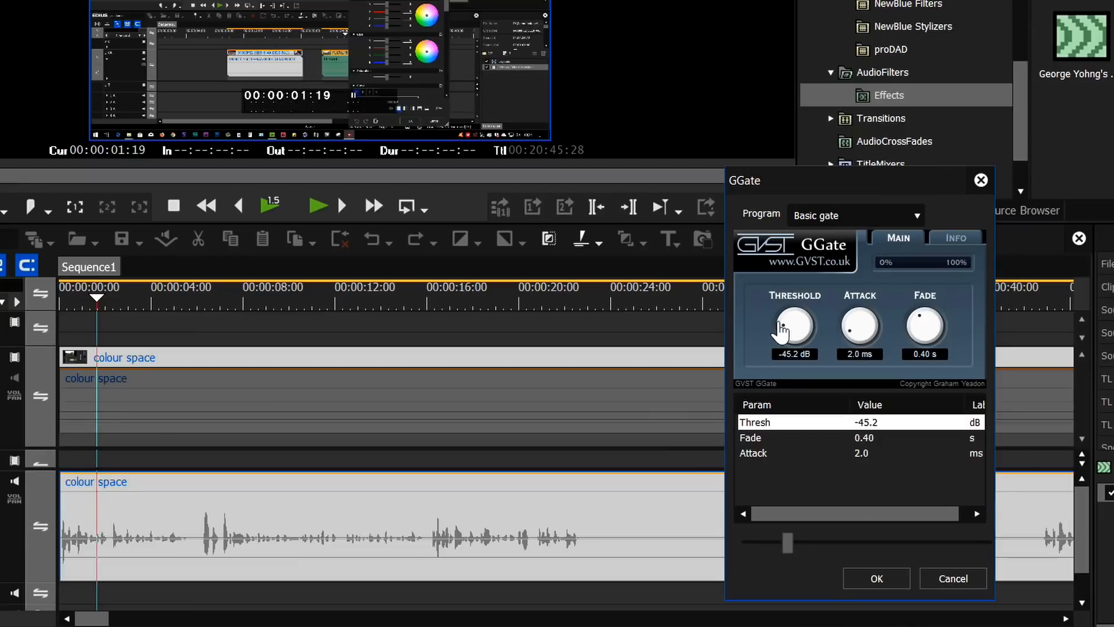
pyautogui.moveTo(782, 328); pyautogui.dragTo(783, 318)
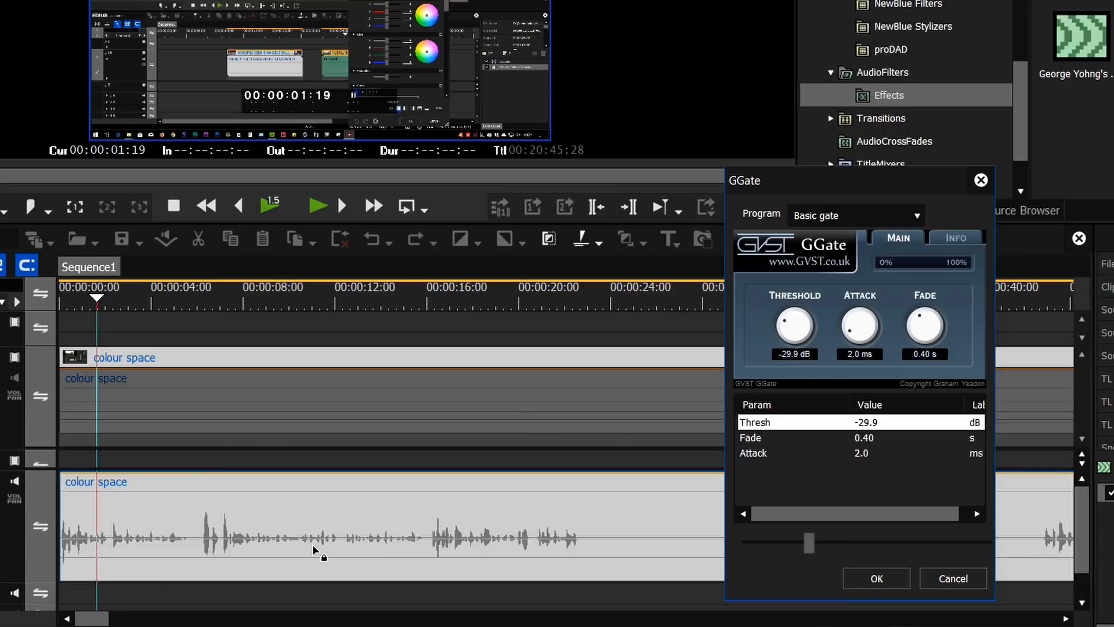
pyautogui.moveTo(791, 313)
pyautogui.mouseDown()
pyautogui.moveTo(786, 303)
pyautogui.moveTo(781, 327)
pyautogui.mouseUp()
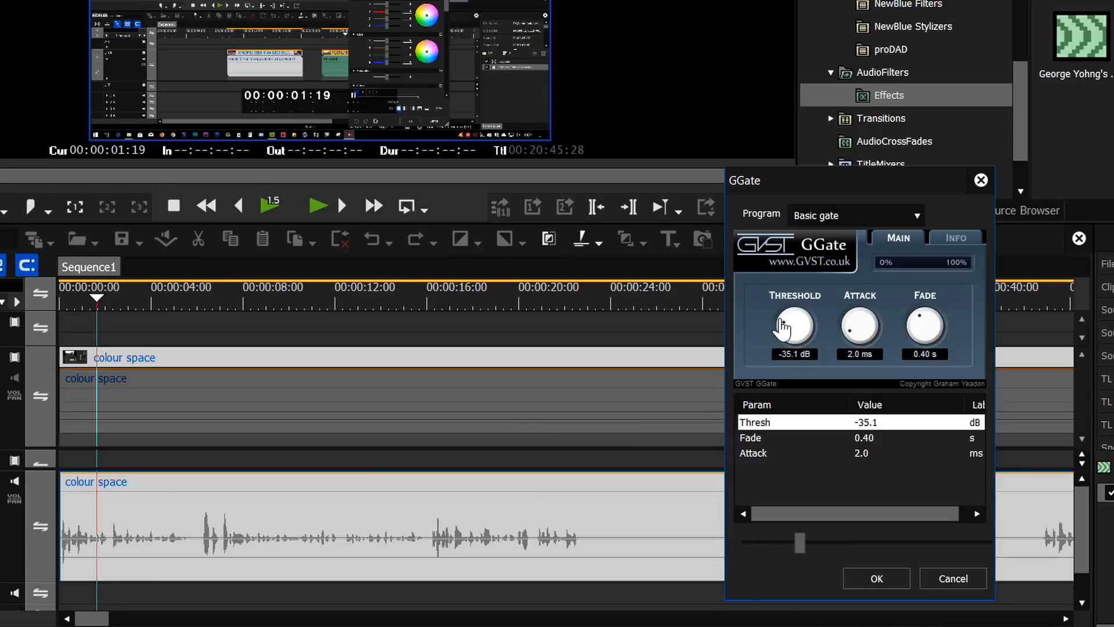
# - Play back the audio from about 00:00:04:03 to listen to the gap in the speech before the next peak
pyautogui.click(157, 303)
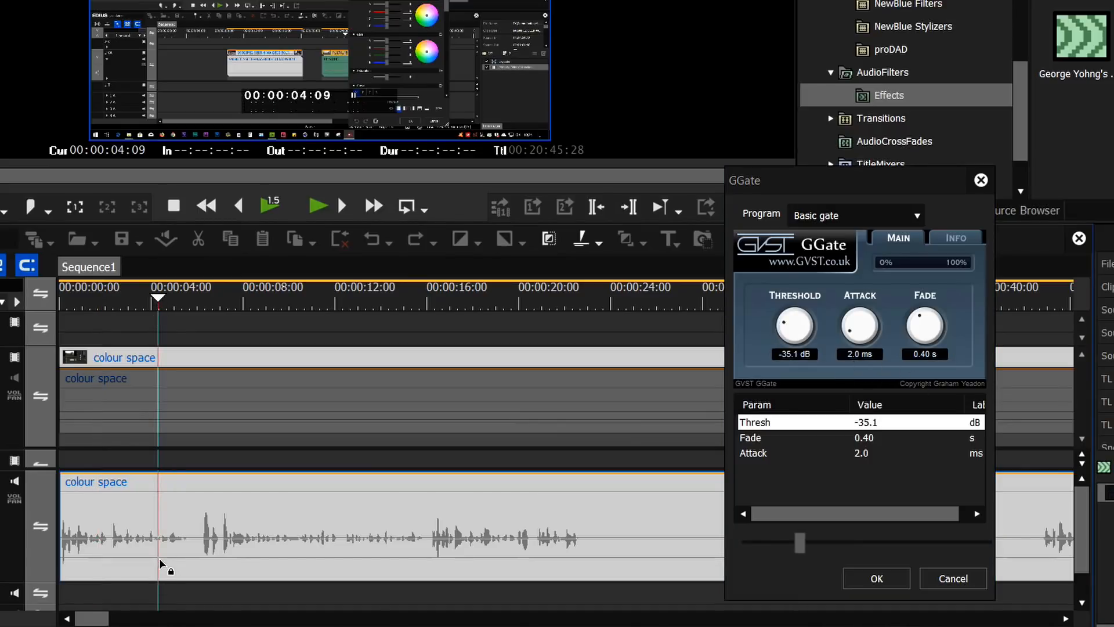
pyautogui.click(153, 303)
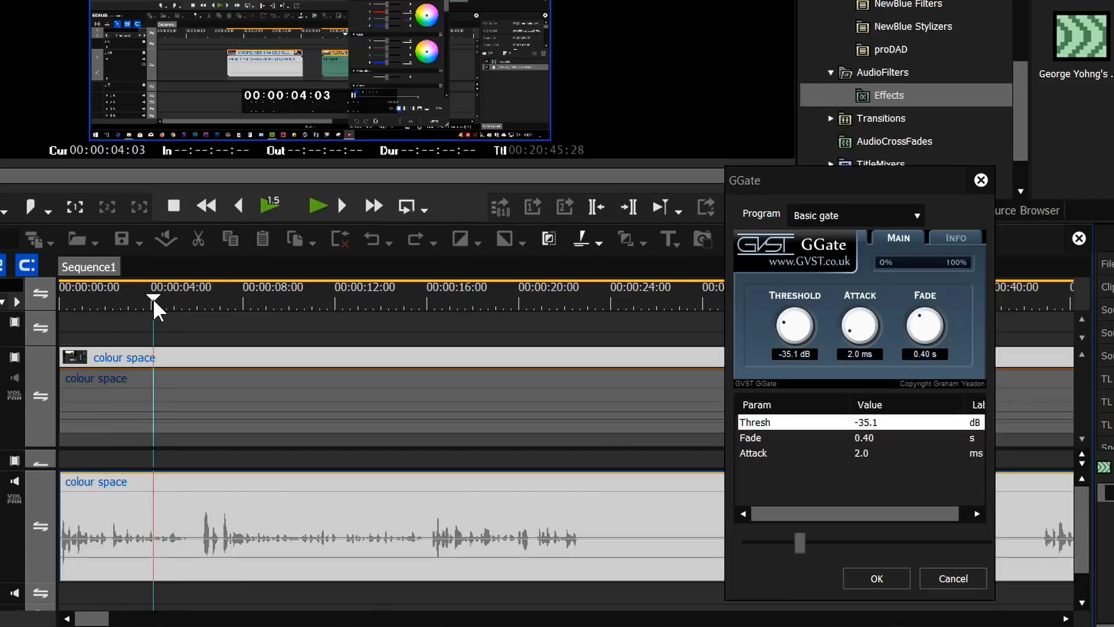
pyautogui.press('space')
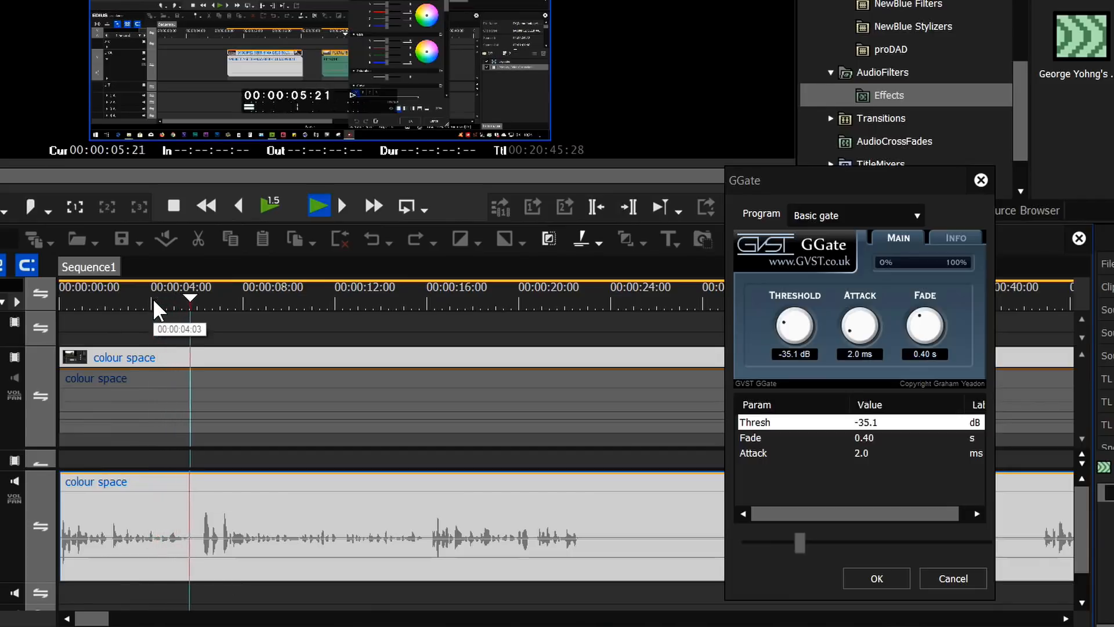
pyautogui.moveTo(209, 299)
pyautogui.mouseDown()
pyautogui.moveTo(184, 311)
pyautogui.moveTo(193, 302)
pyautogui.mouseUp()
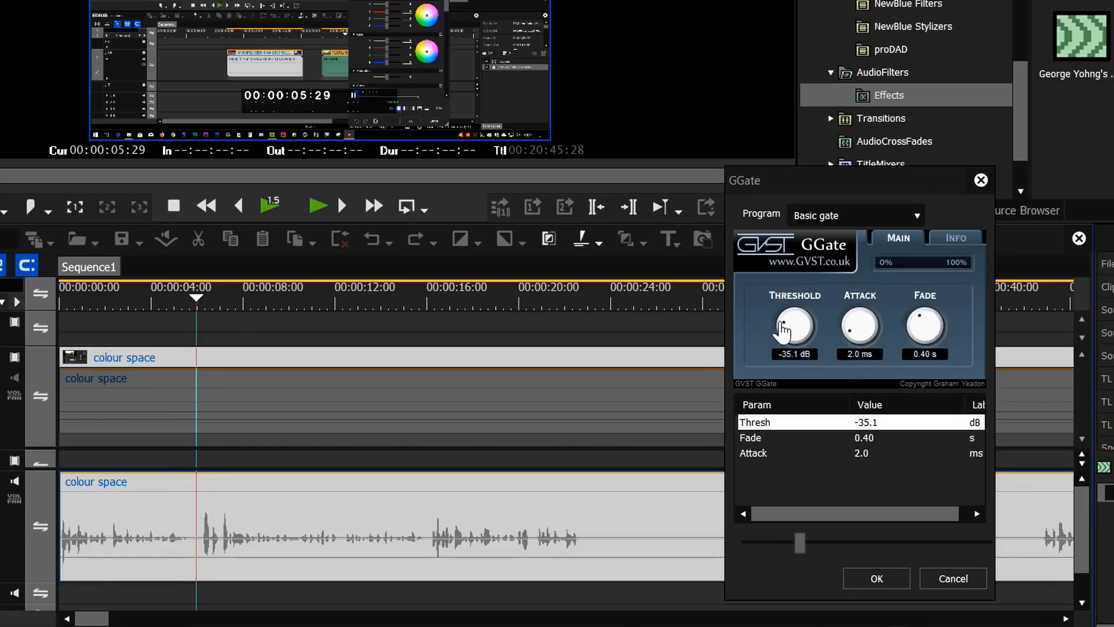
# - Set the GGate threshold to -38.5 dB and play back the speech gap again from about 00:00:04:07
pyautogui.moveTo(786, 328); pyautogui.dragTo(787, 334)
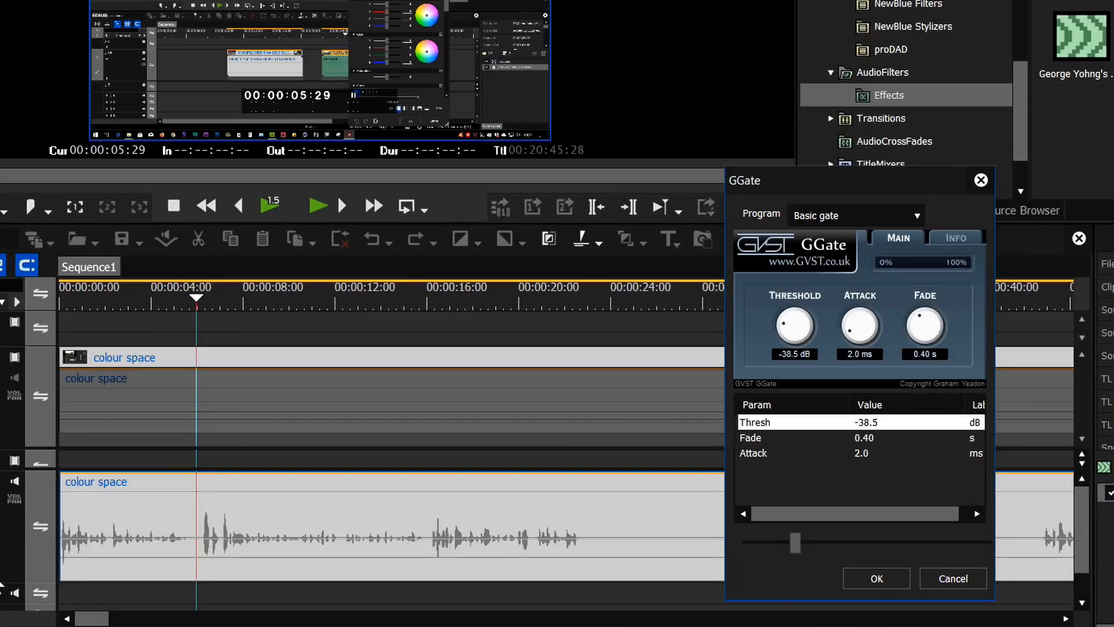
pyautogui.click(190, 308)
pyautogui.click(174, 312)
pyautogui.press('space')
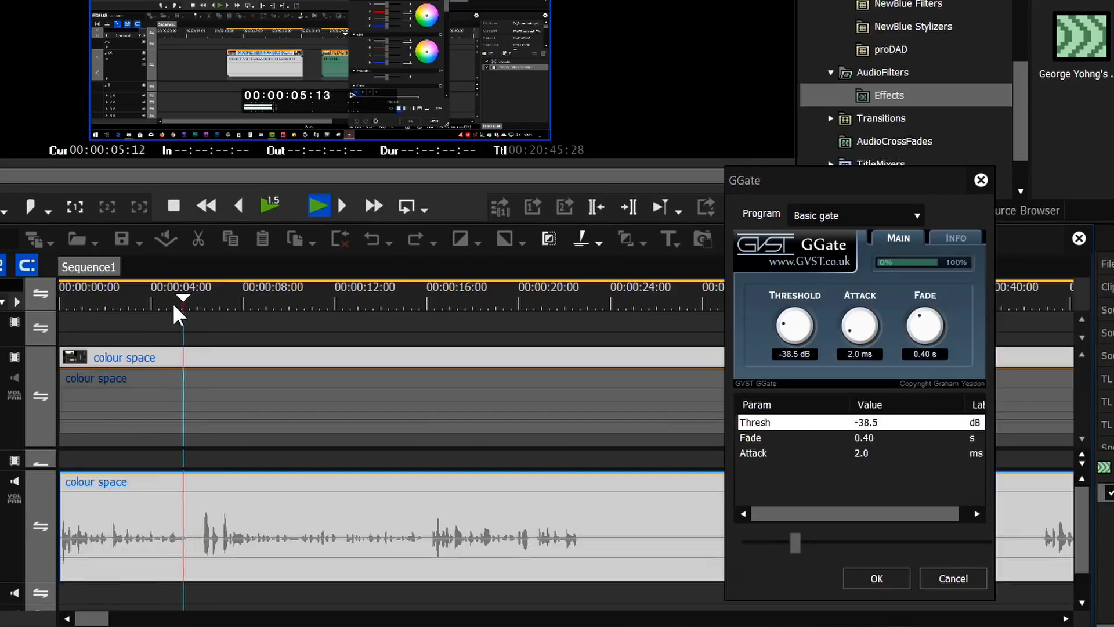
pyautogui.click(158, 308)
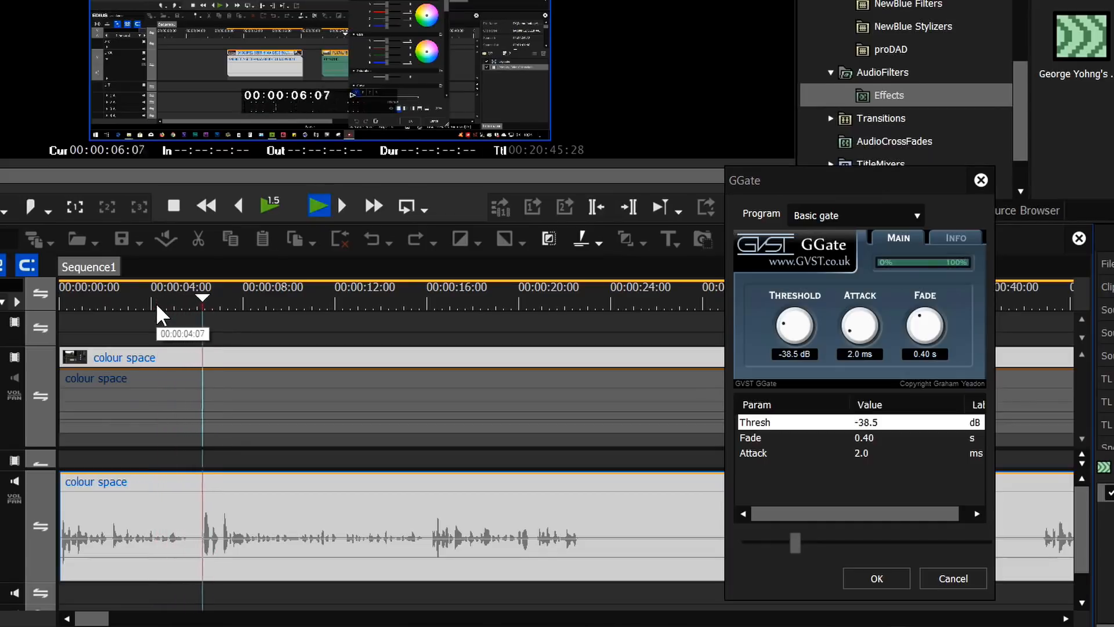
pyautogui.click(200, 313)
pyautogui.moveTo(199, 307); pyautogui.dragTo(192, 308)
# - Compare the speech gap after about 00:00:04 by playing it with the GGate filter disabled and again with it re-enabled
pyautogui.click(1111, 493)
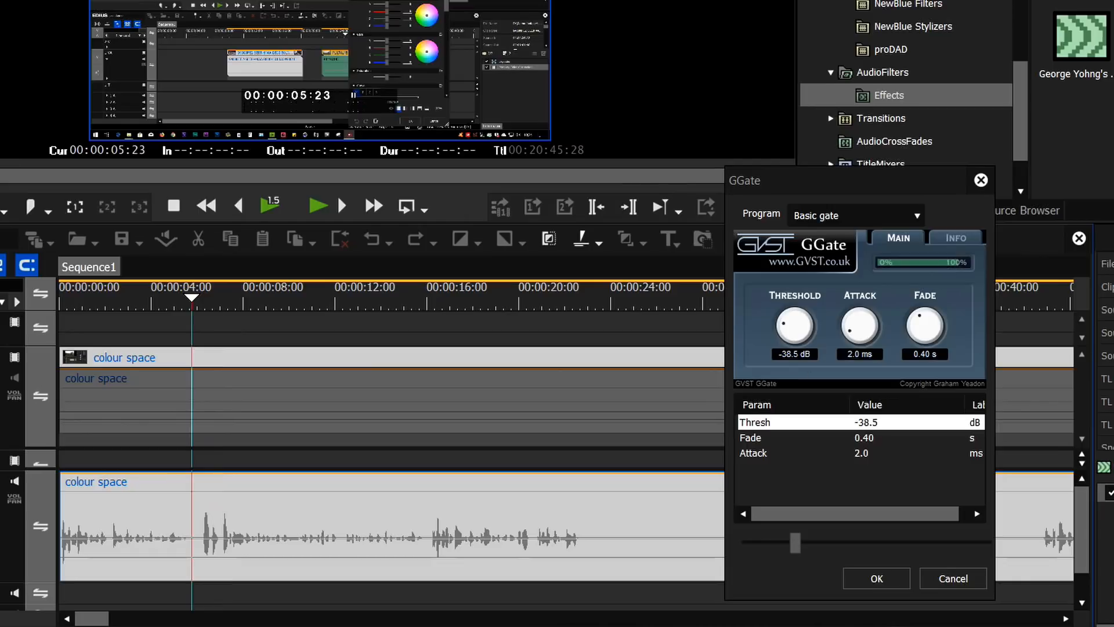
pyautogui.click(161, 305)
pyautogui.press('space')
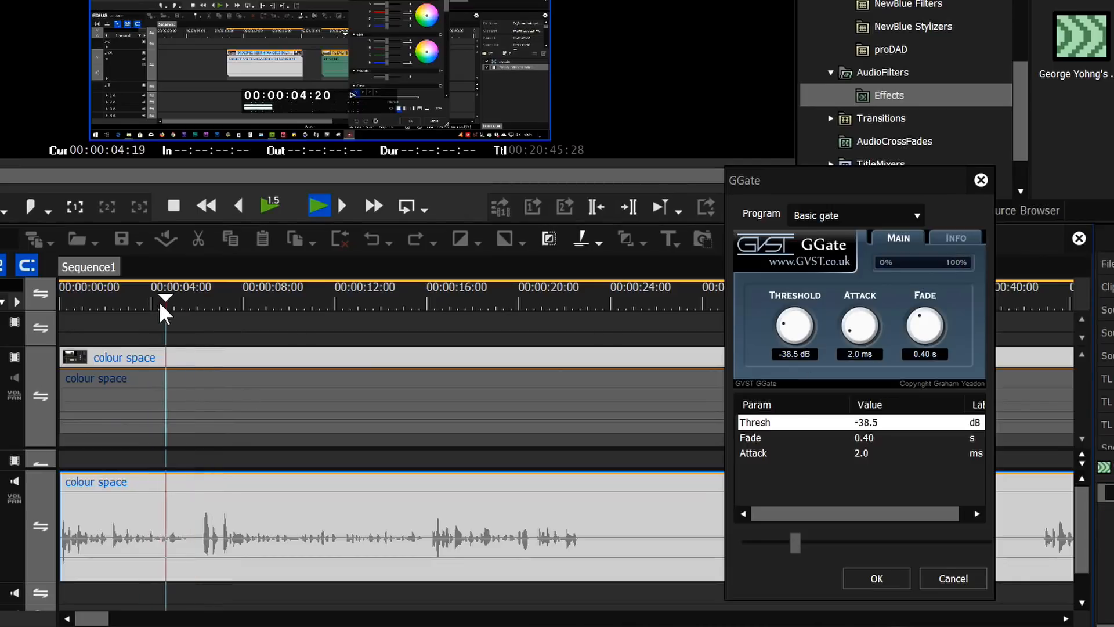
pyautogui.click(191, 302)
pyautogui.click(1110, 493)
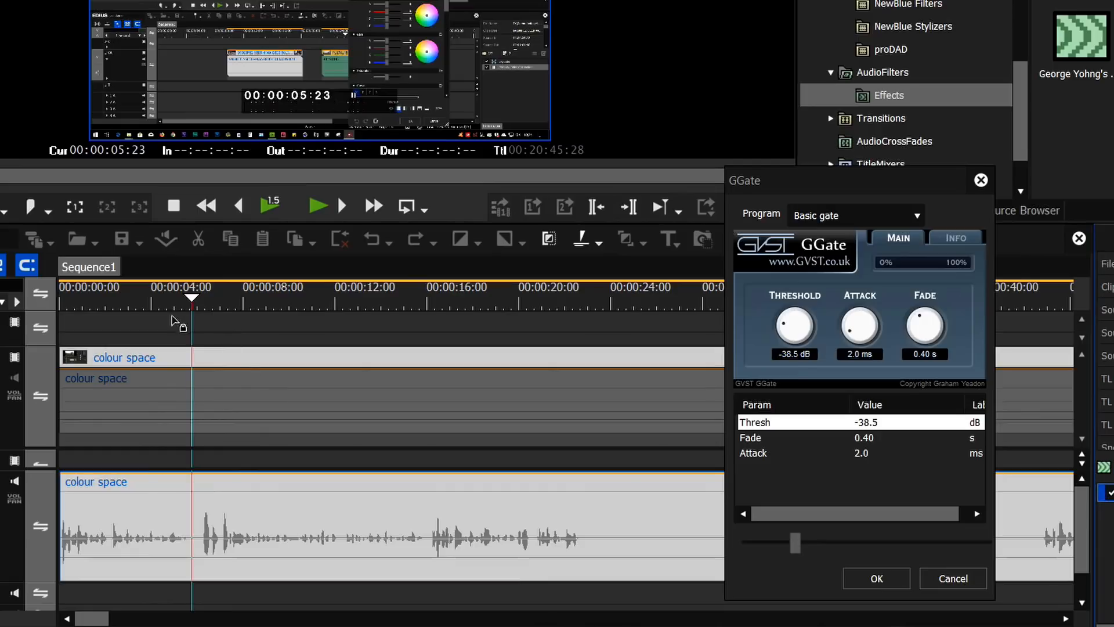
pyautogui.click(148, 301)
pyautogui.press('space')
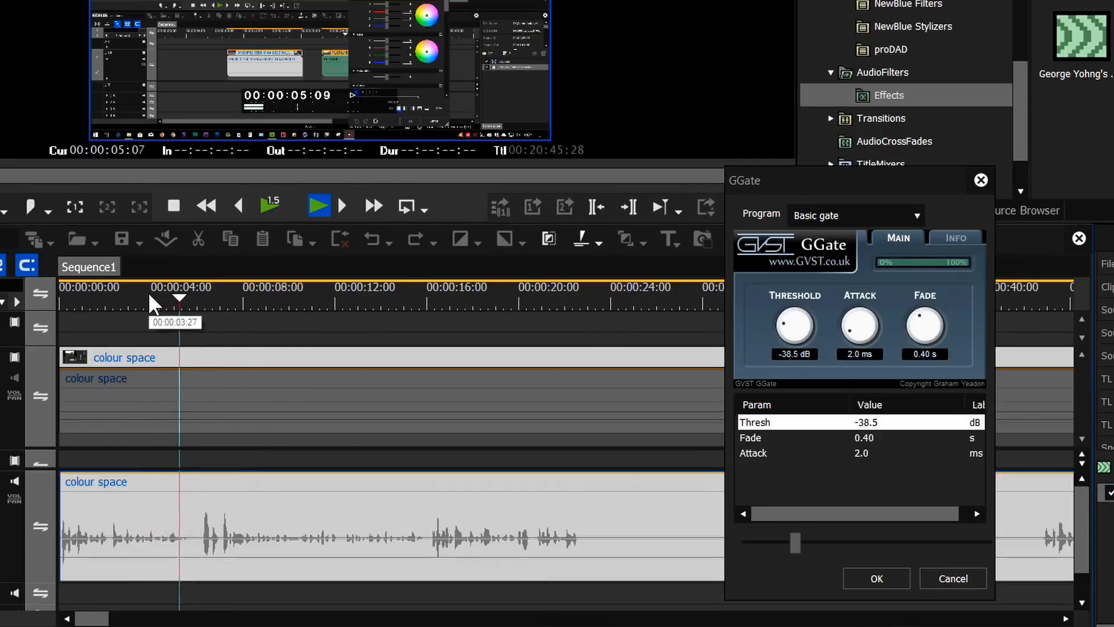
pyautogui.click(192, 301)
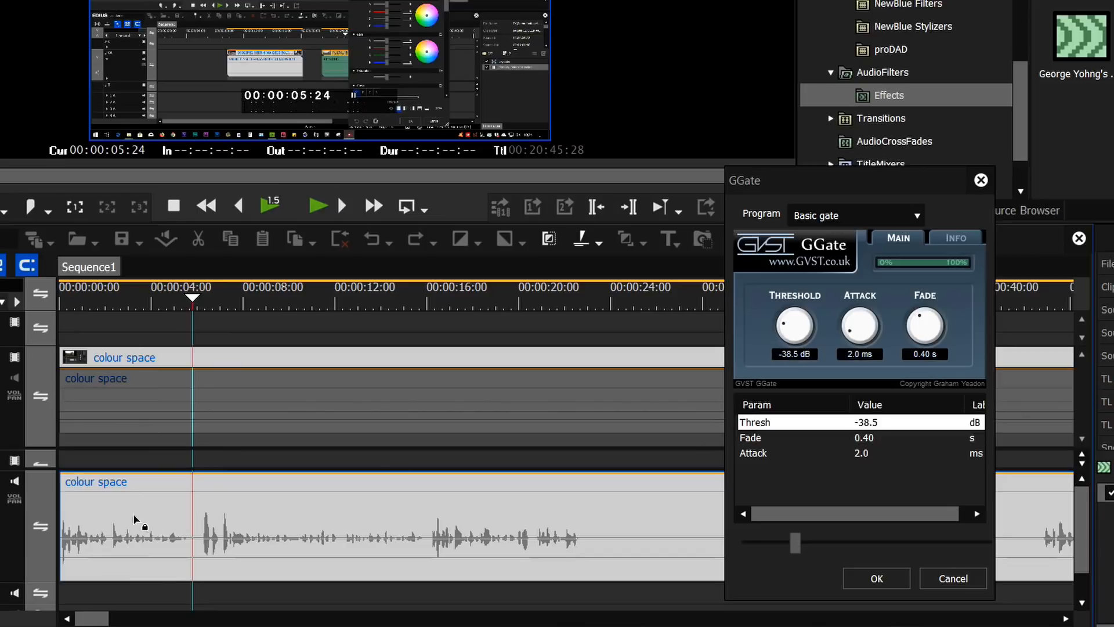
# - Play back the quieter speech from 00:00:09:28 to check how the gate affects it
pyautogui.click(287, 307)
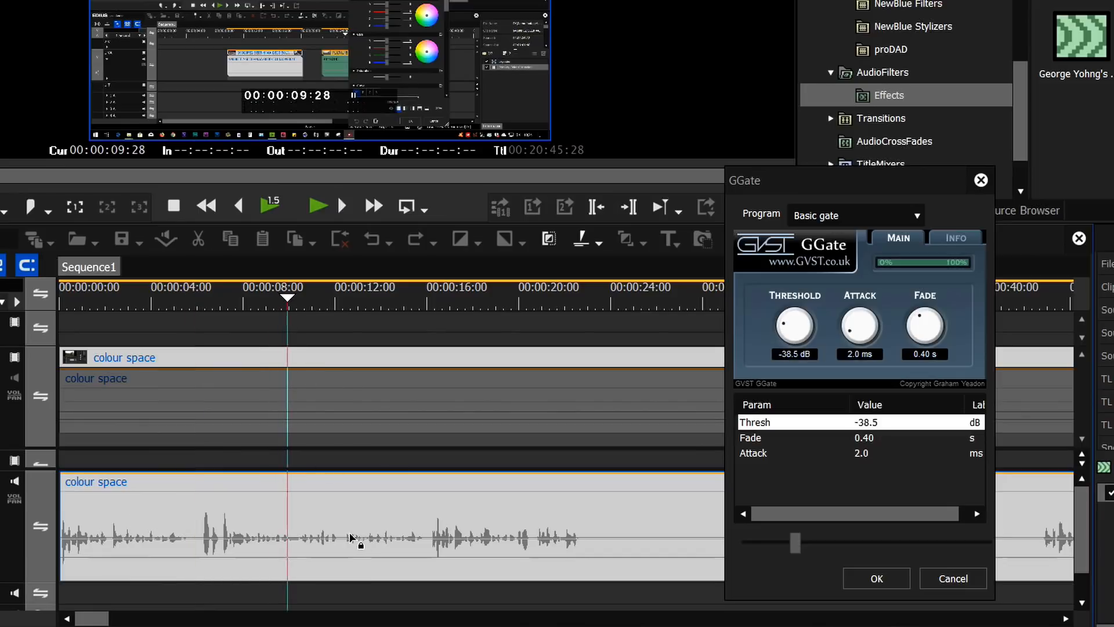
pyautogui.press('space')
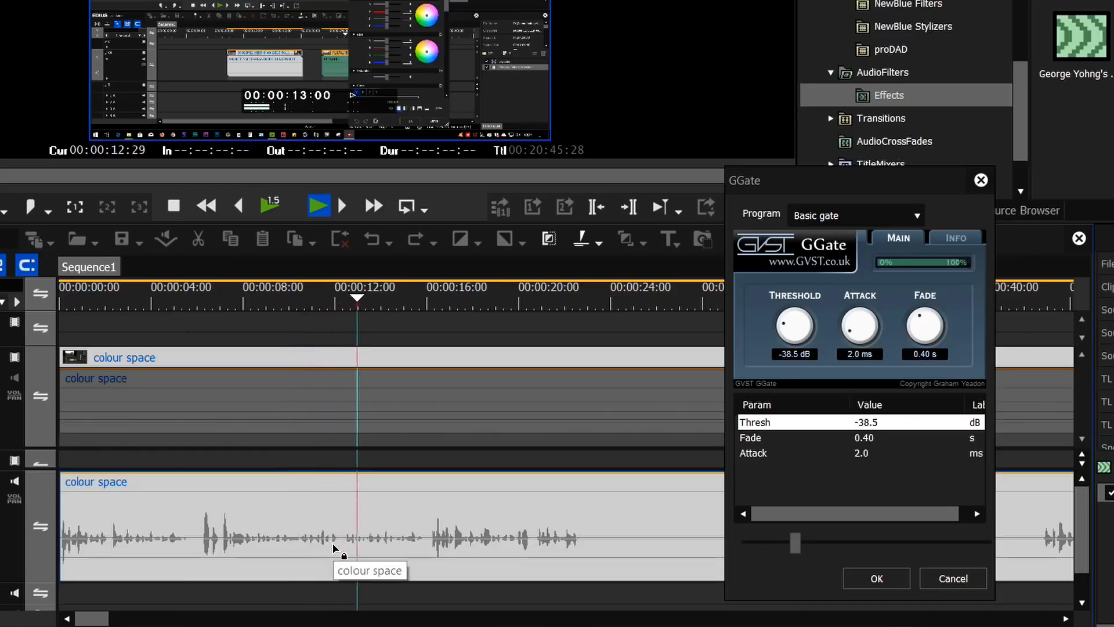
pyautogui.press('space')
# - Try a GGate threshold of -12.0 dB on playback of the quieter speech, and lower the threshold to -24.3 dB
pyautogui.moveTo(803, 330); pyautogui.dragTo(817, 321)
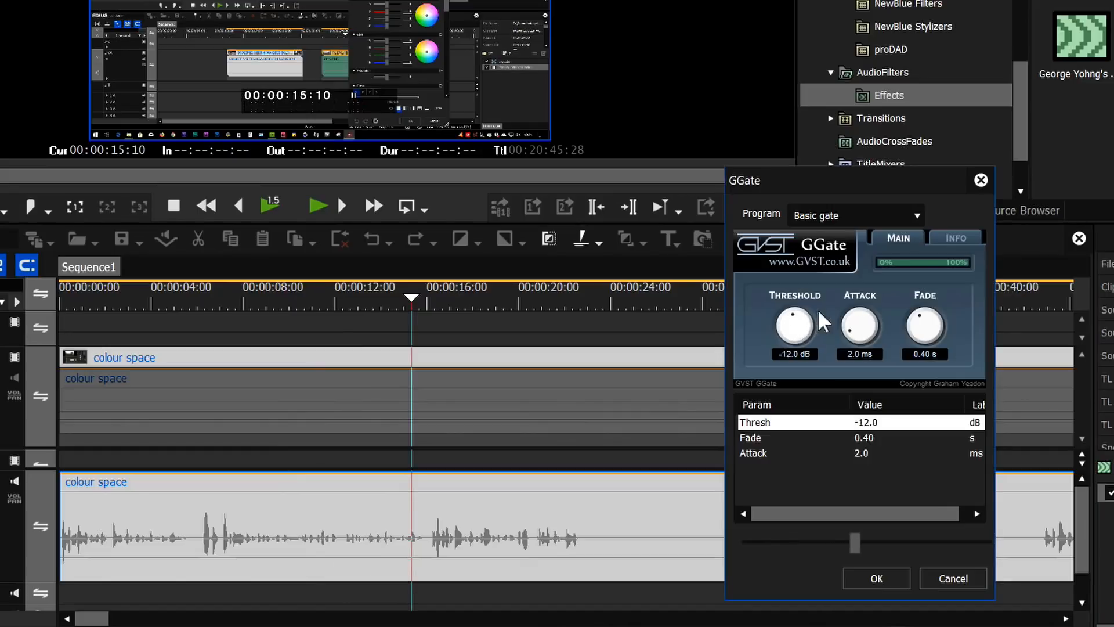
pyautogui.click(300, 307)
pyautogui.press('space')
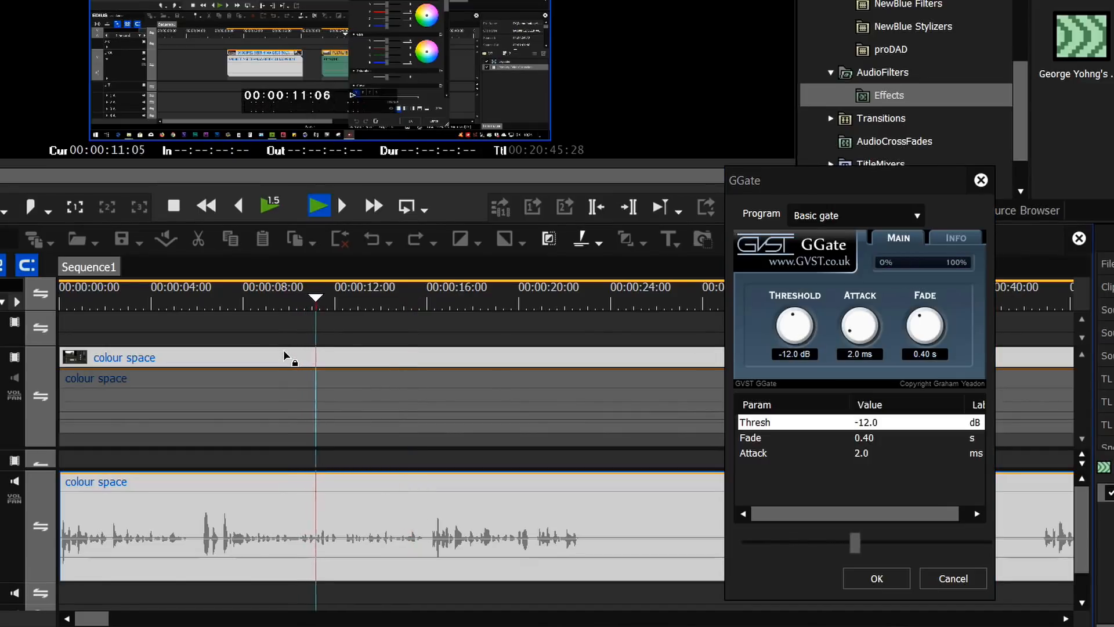
pyautogui.moveTo(792, 316); pyautogui.dragTo(784, 325)
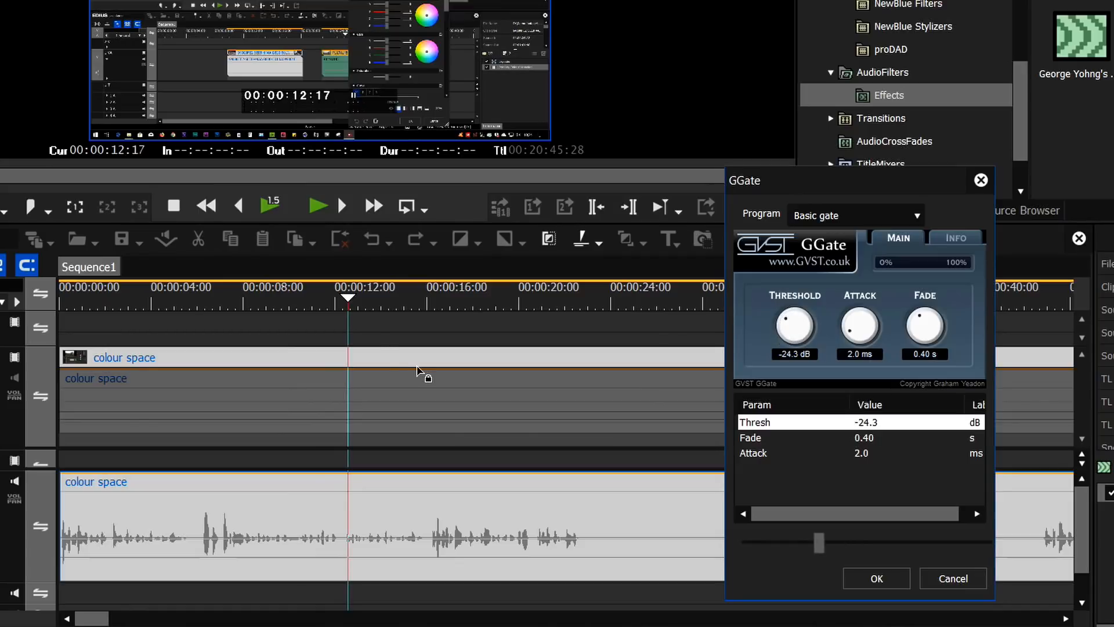
# - Replay the quieter speech from about 00:00:10:13 and lower the GGate threshold to -39.8 dB
pyautogui.click(299, 305)
pyautogui.press('space')
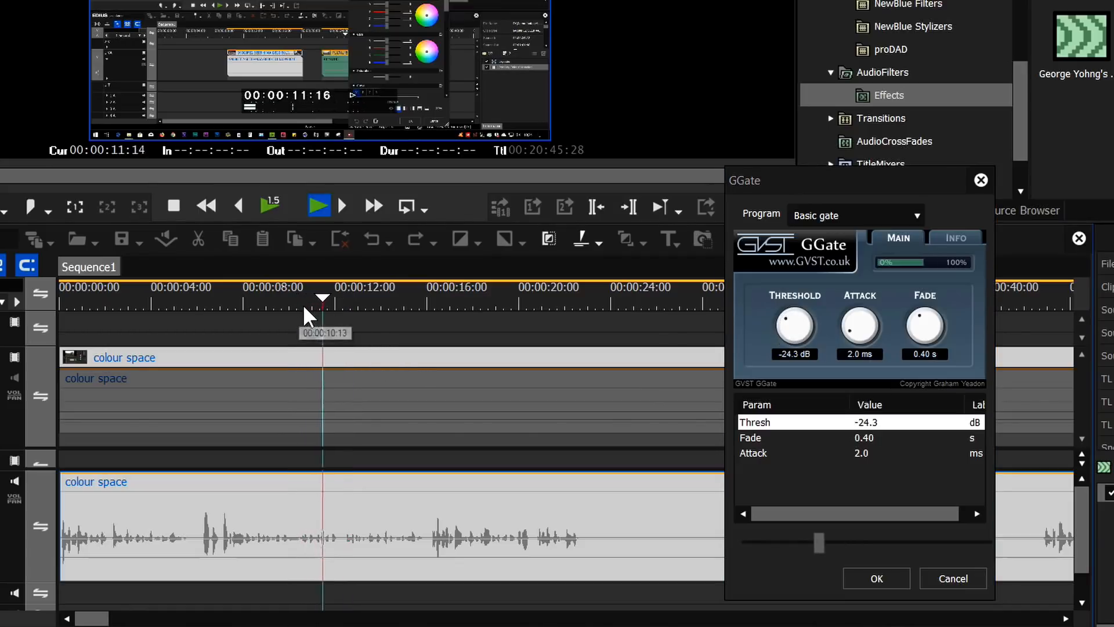
pyautogui.click(208, 293)
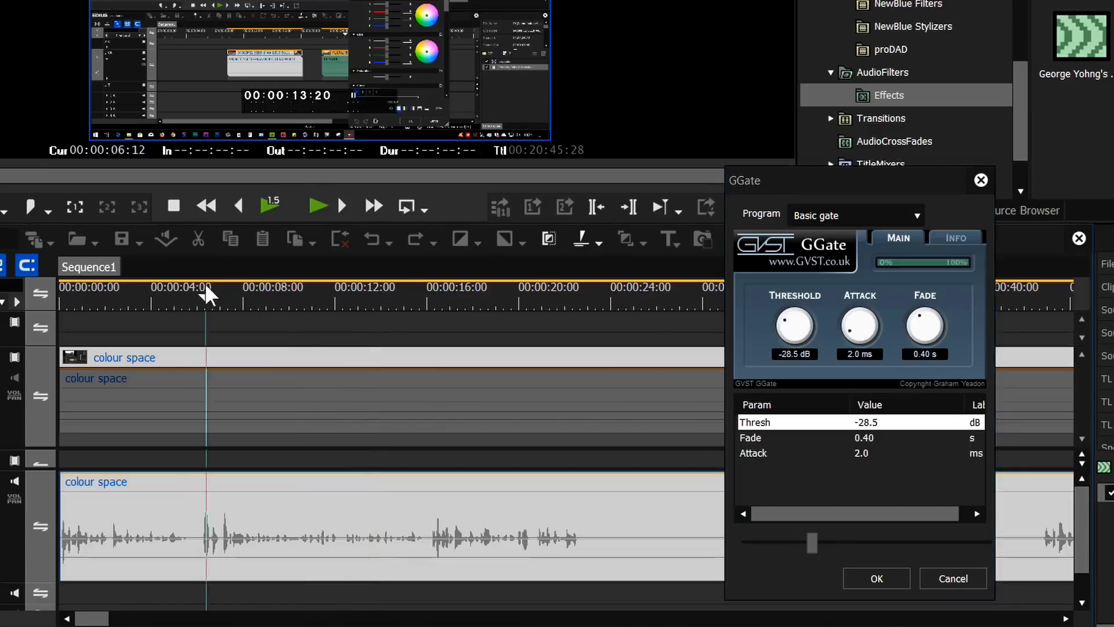
pyautogui.click(184, 293)
pyautogui.moveTo(783, 322); pyautogui.dragTo(783, 333)
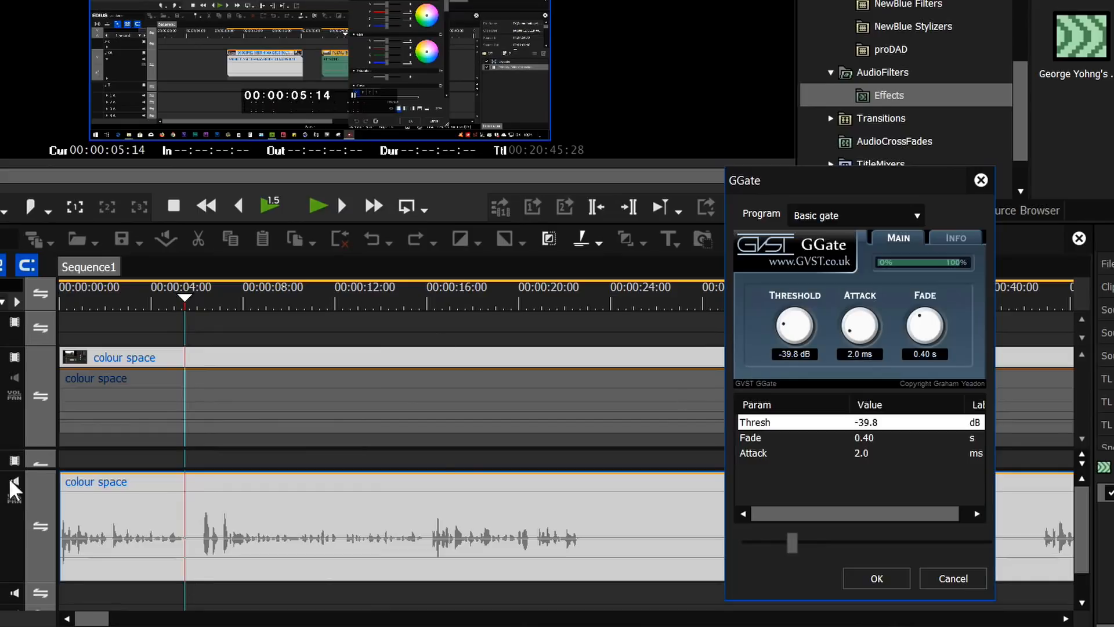
# - Check the gate by playing from about 00:00:04:03 and again after about 00:00:07, and accept the GGate settings
pyautogui.click(154, 302)
pyautogui.press('space')
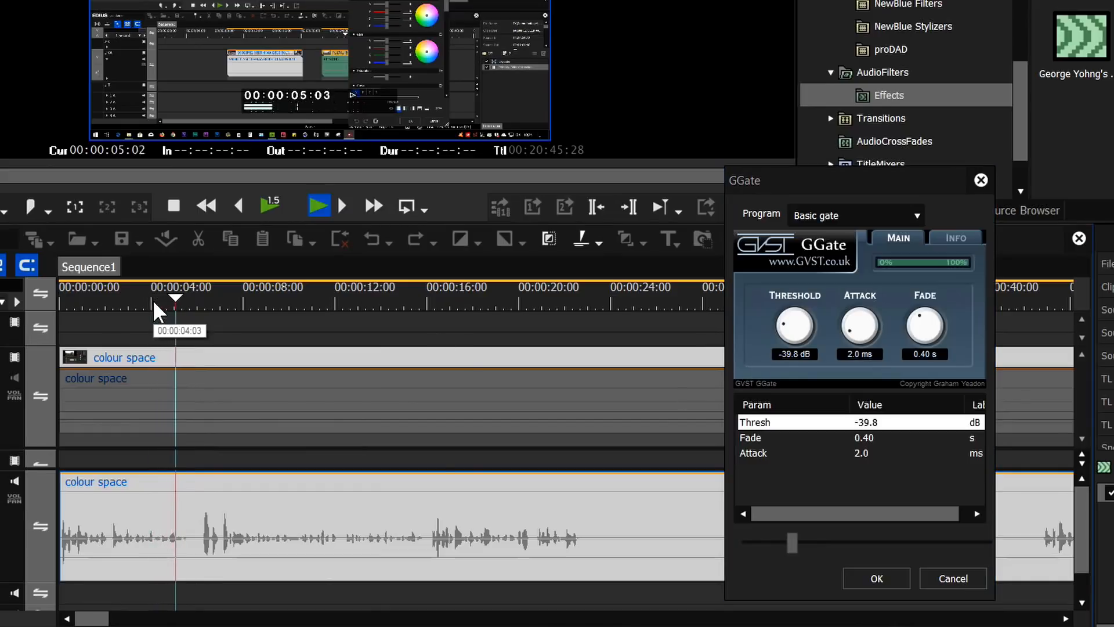
pyautogui.press('space')
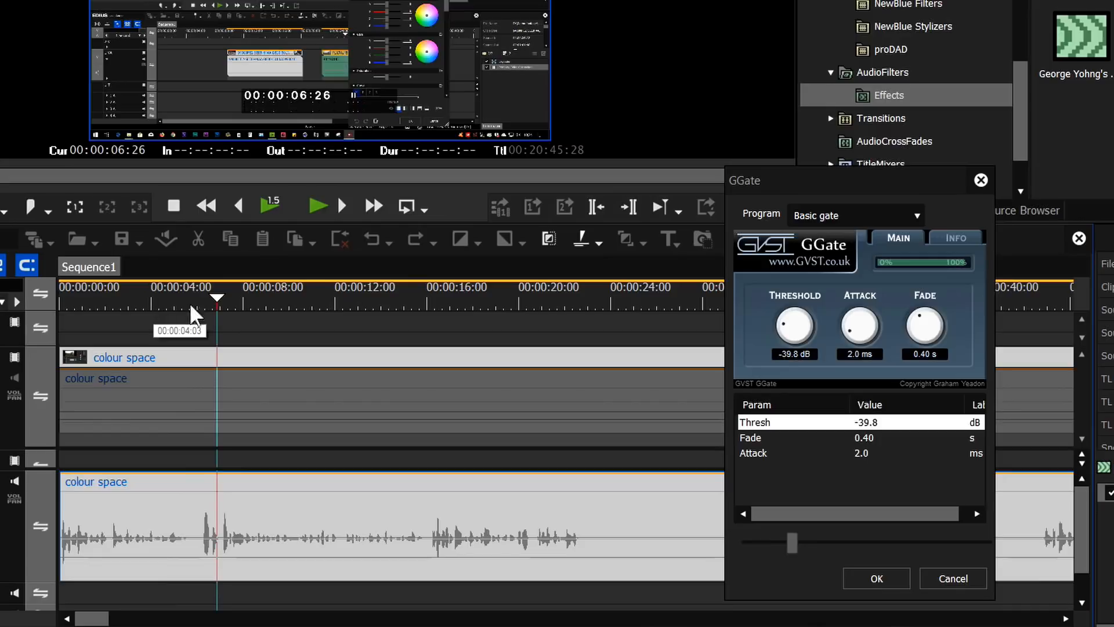
pyautogui.click(236, 303)
pyautogui.press('space')
pyautogui.press('space')
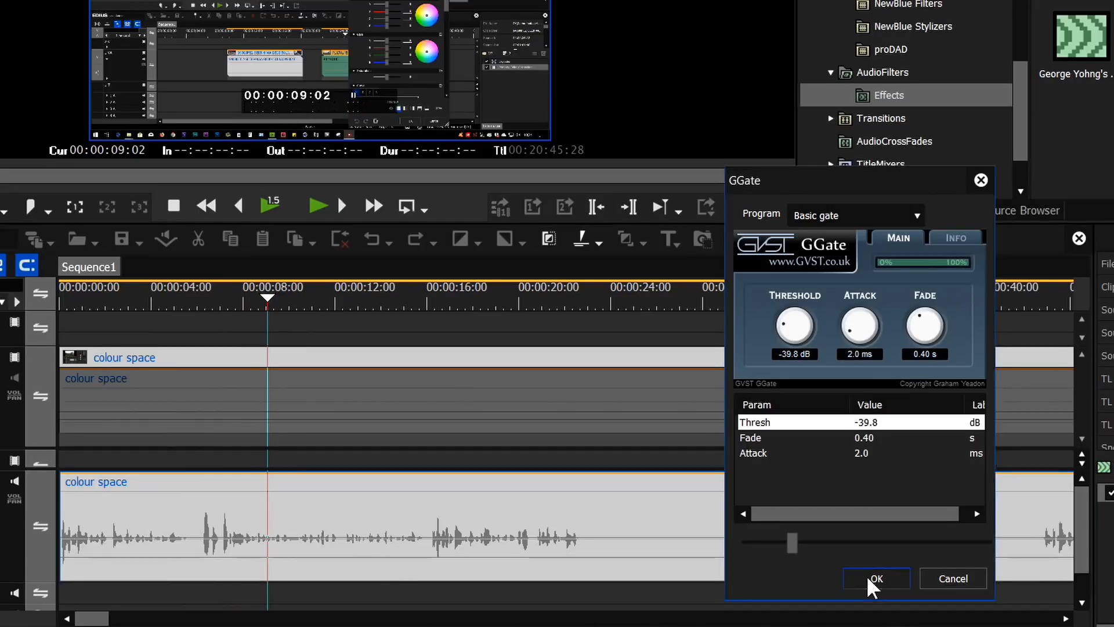
pyautogui.click(840, 578)
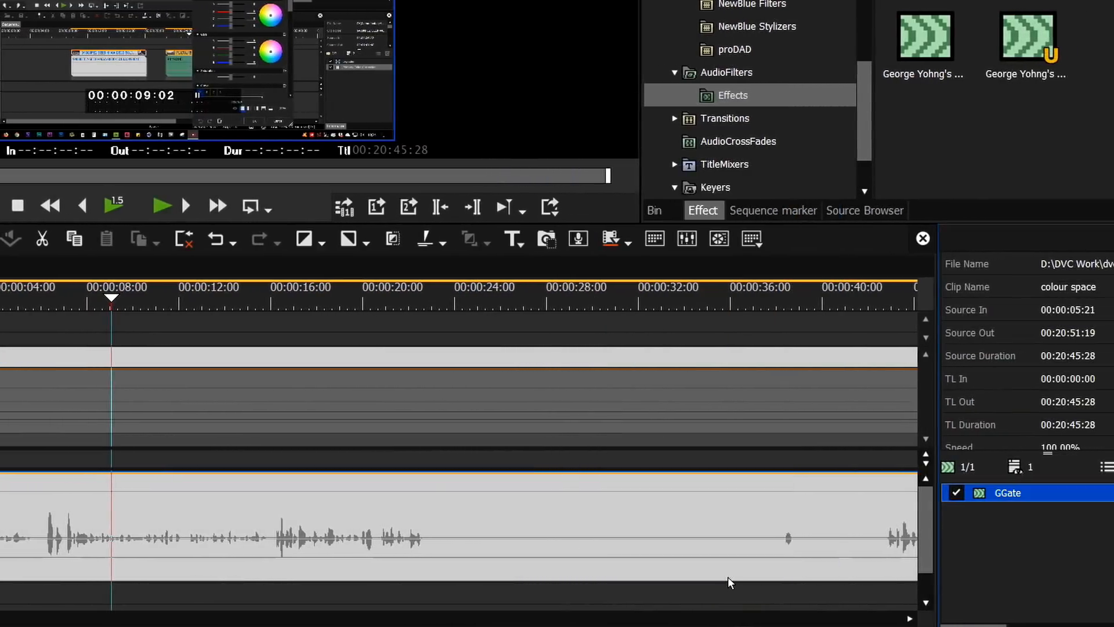
# - Add George Yohng's W1 Limiter to the colour space audio clip with a -2.1 dB ceiling and a -6.1 dB threshold
pyautogui.click(934, 35)
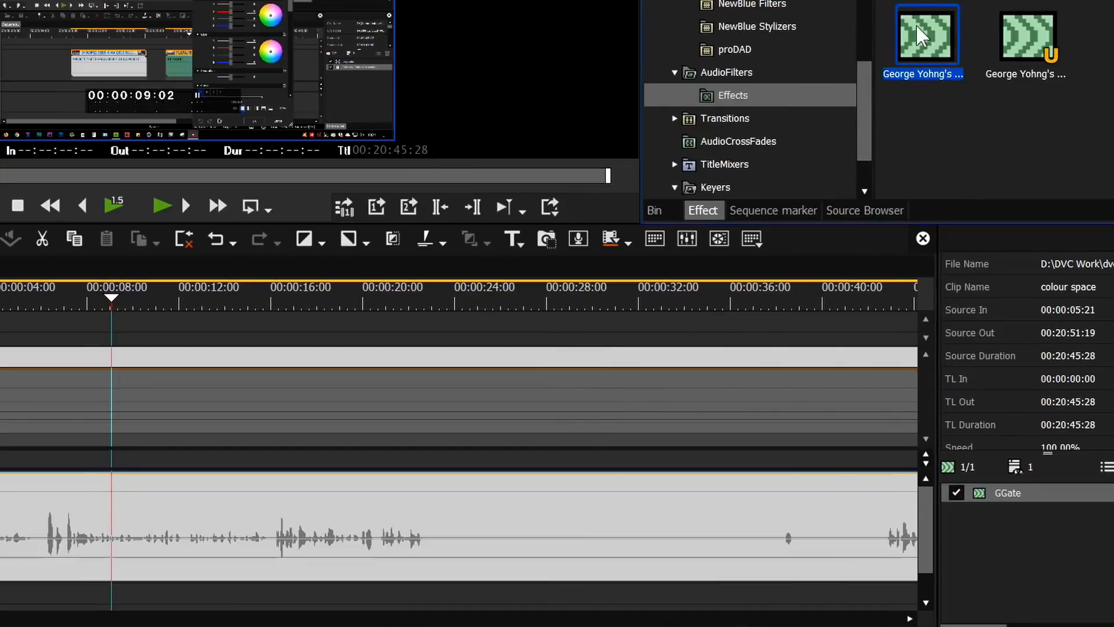
pyautogui.moveTo(928, 44); pyautogui.dragTo(253, 534)
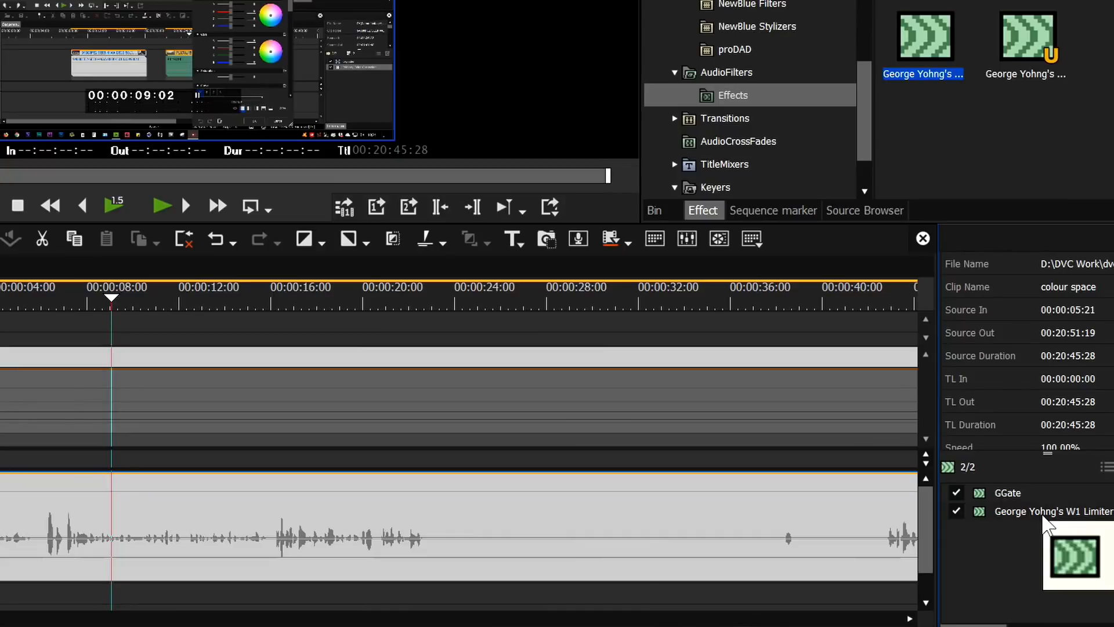
pyautogui.doubleClick(1042, 514)
pyautogui.moveTo(705, 180); pyautogui.dragTo(496, 21)
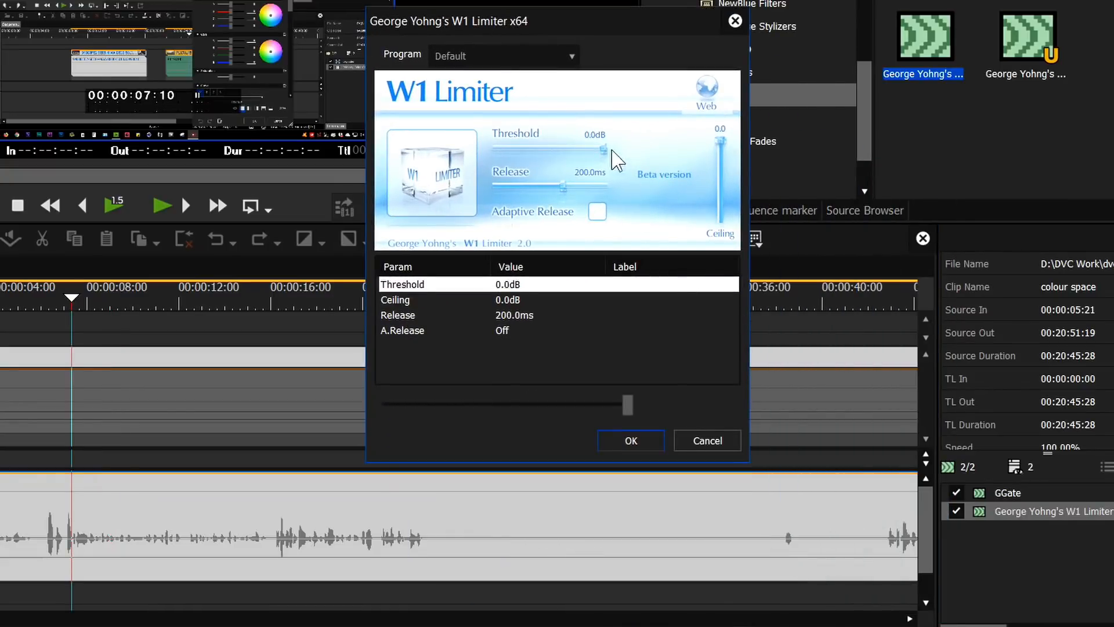
pyautogui.moveTo(724, 145); pyautogui.dragTo(720, 152)
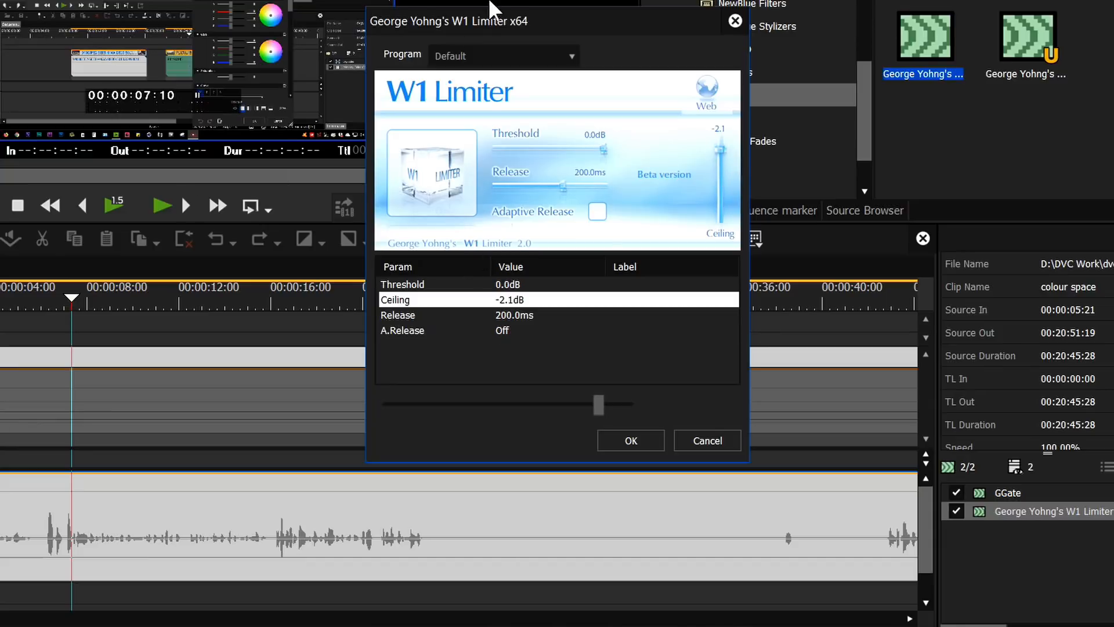
pyautogui.moveTo(602, 150); pyautogui.dragTo(570, 150)
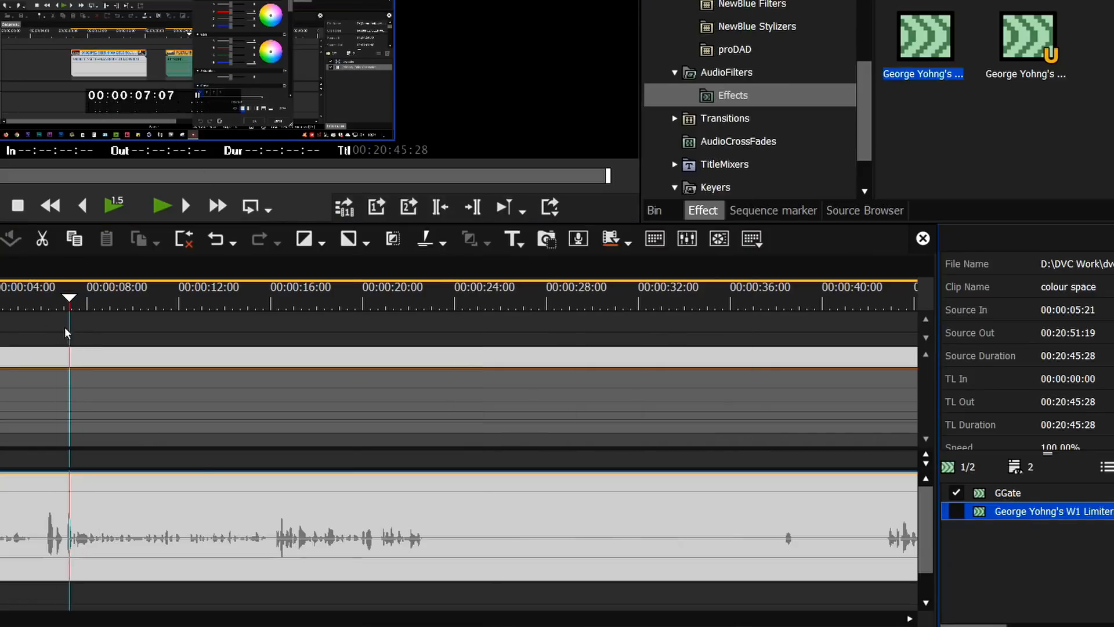
# - Play the speech from about 00:00:04 with the W1 Limiter disabled, and re-enable the limiter
pyautogui.click(0, 300)
pyautogui.press('space')
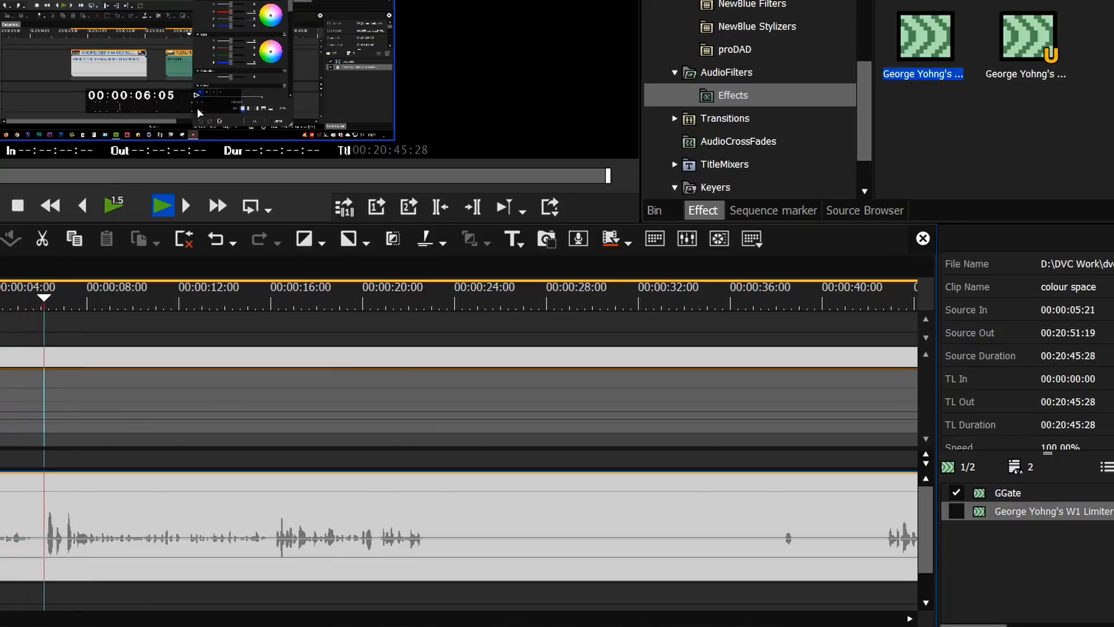
pyautogui.click(956, 510)
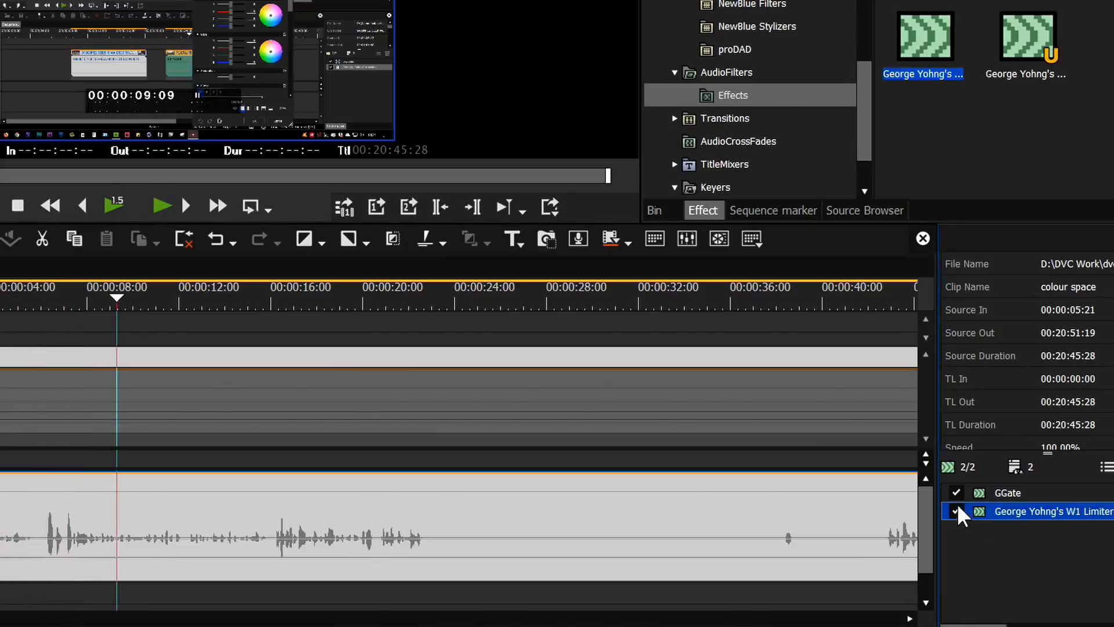
# - With the W1 Limiter settings open, mark the section from 00:00:04:12 to 00:00:12:04 and loop its playback
pyautogui.doubleClick(1002, 510)
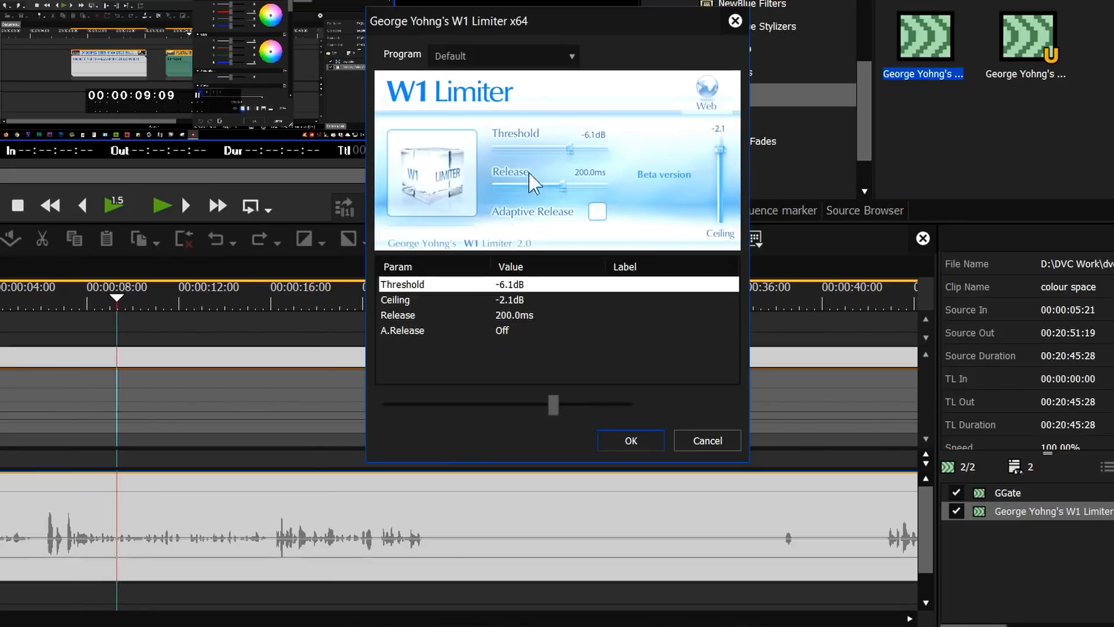
pyautogui.click(2, 295)
pyautogui.press('i')
pyautogui.click(180, 298)
pyautogui.press('o')
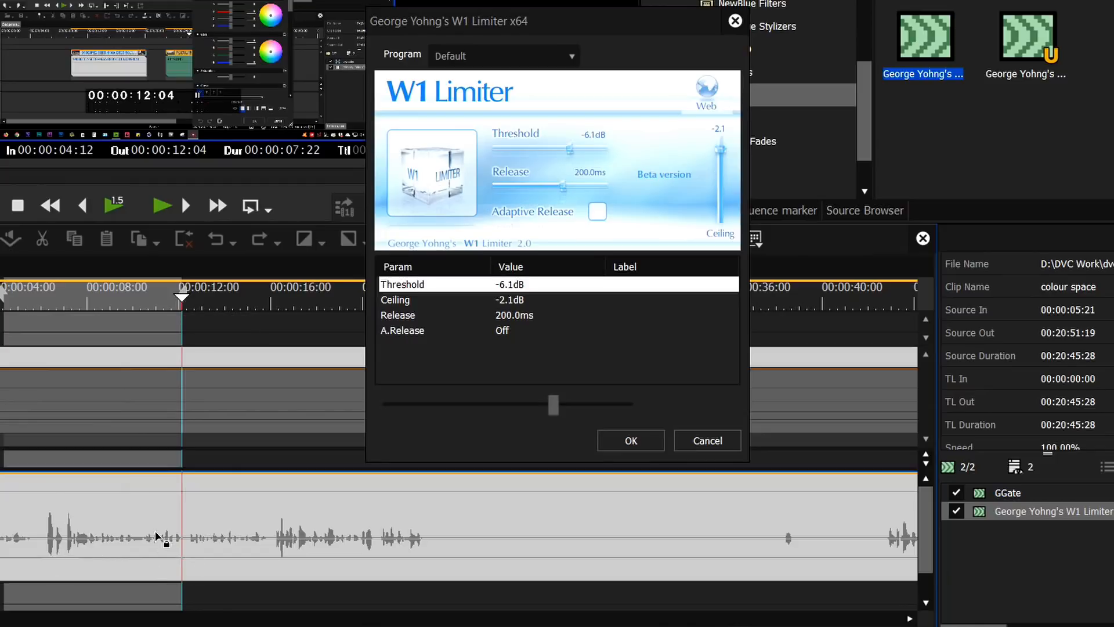
pyautogui.click(246, 206)
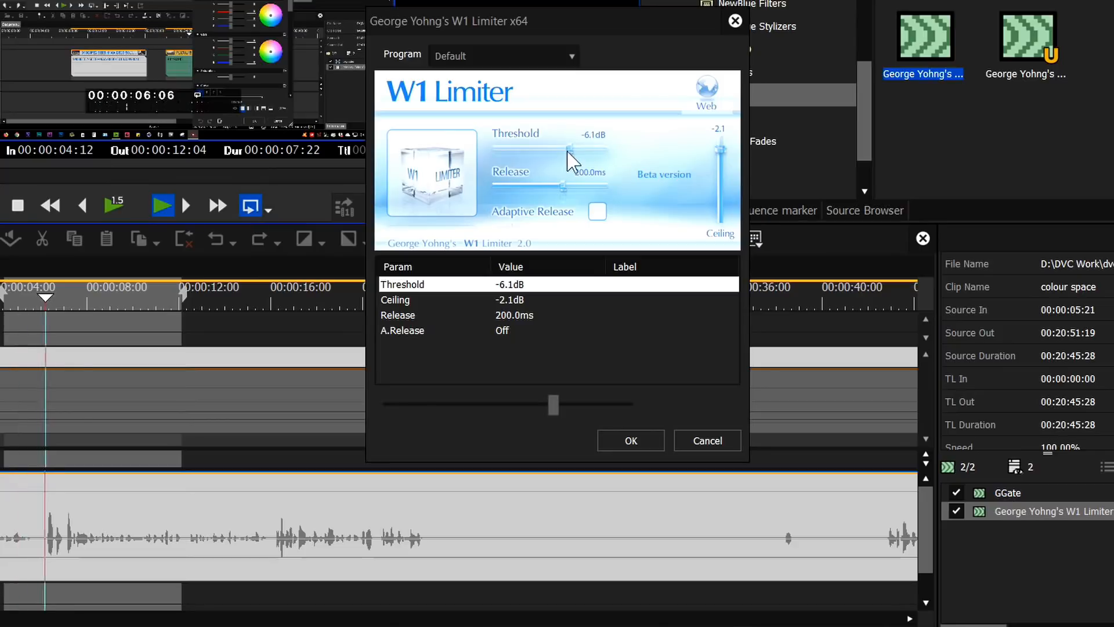
# - Lower the W1 Limiter threshold to -13.3 dB, check it by playing from about 00:00:05:25, and accept the settings
pyautogui.moveTo(567, 150); pyautogui.dragTo(553, 150)
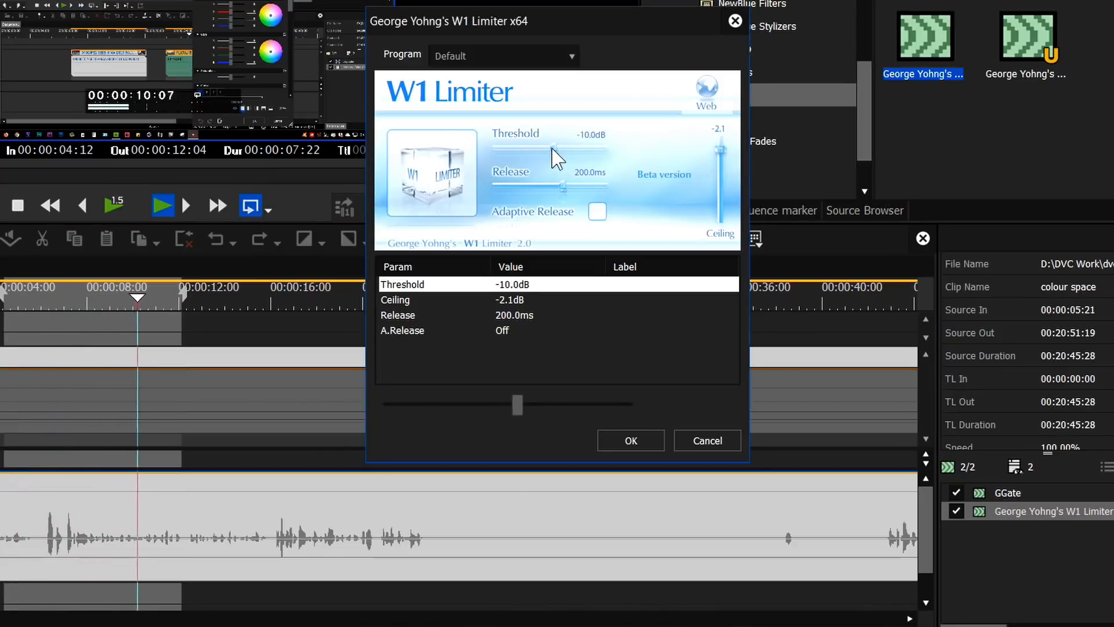
pyautogui.click(46, 299)
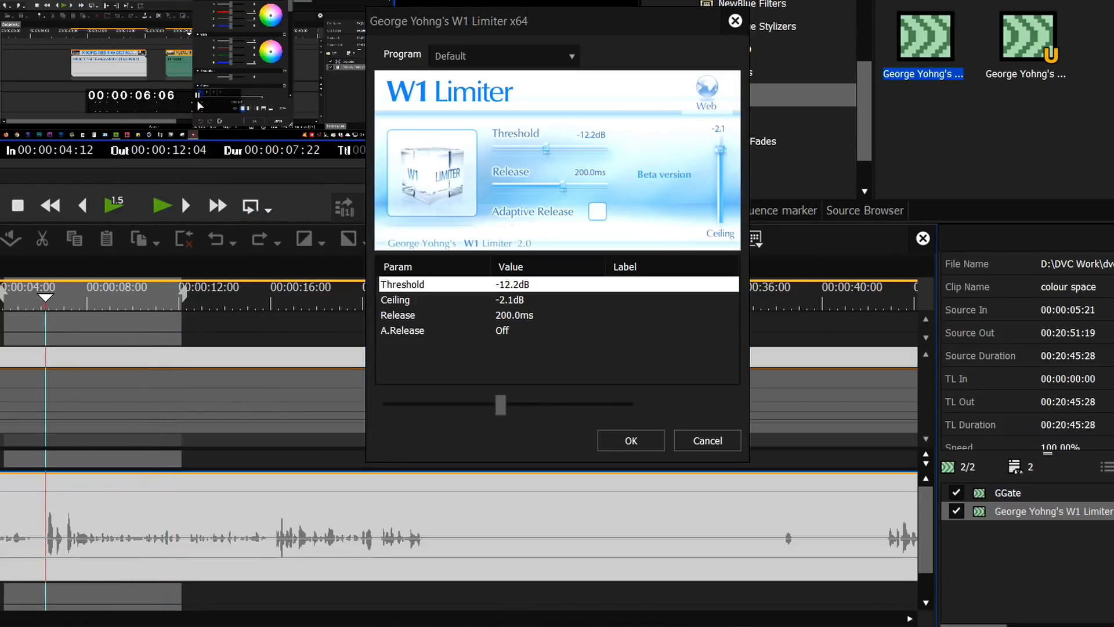
pyautogui.moveTo(546, 149); pyautogui.dragTo(542, 149)
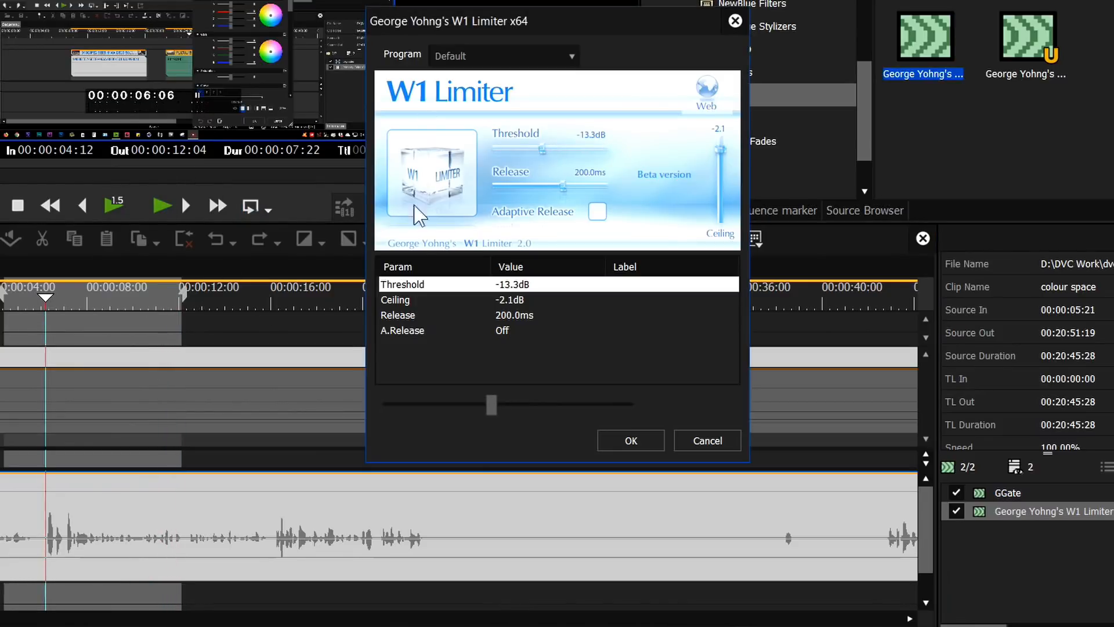
pyautogui.click(37, 291)
pyautogui.press('space')
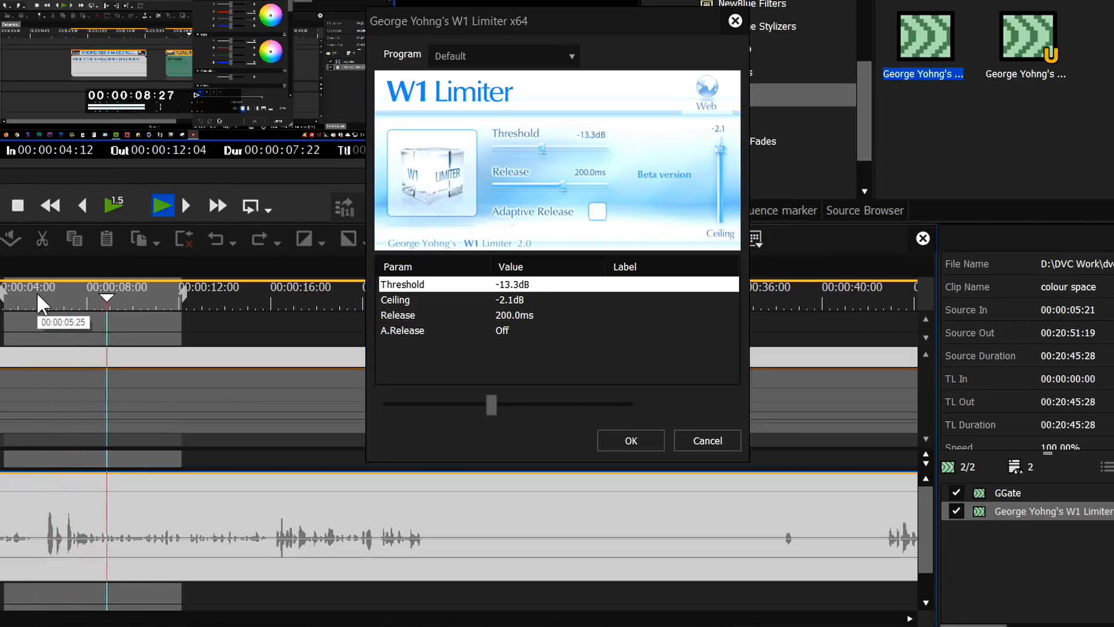
pyautogui.press('space')
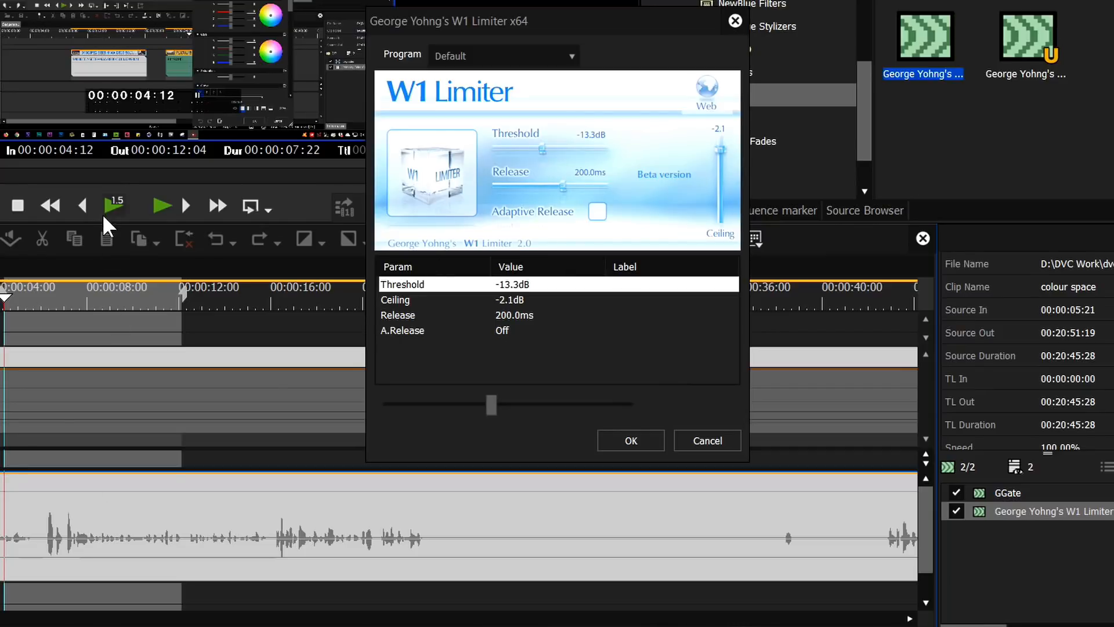
pyautogui.click(636, 442)
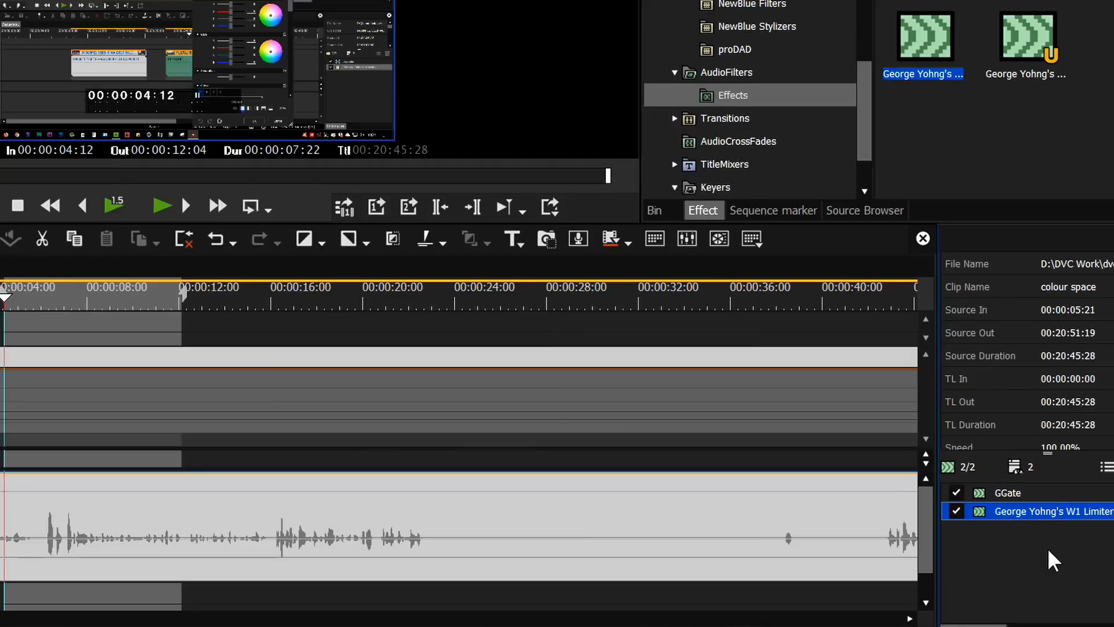
# - Create a new folder named tutorials under the root Effect folder
pyautogui.click(1065, 581)
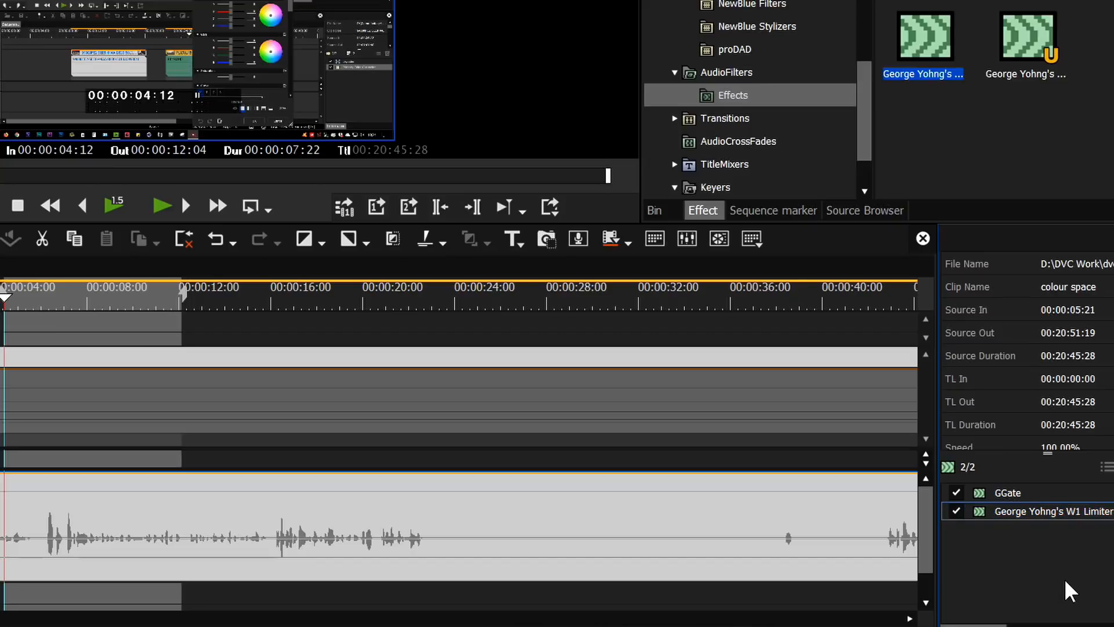
pyautogui.moveTo(865, 145); pyautogui.dragTo(874, 13)
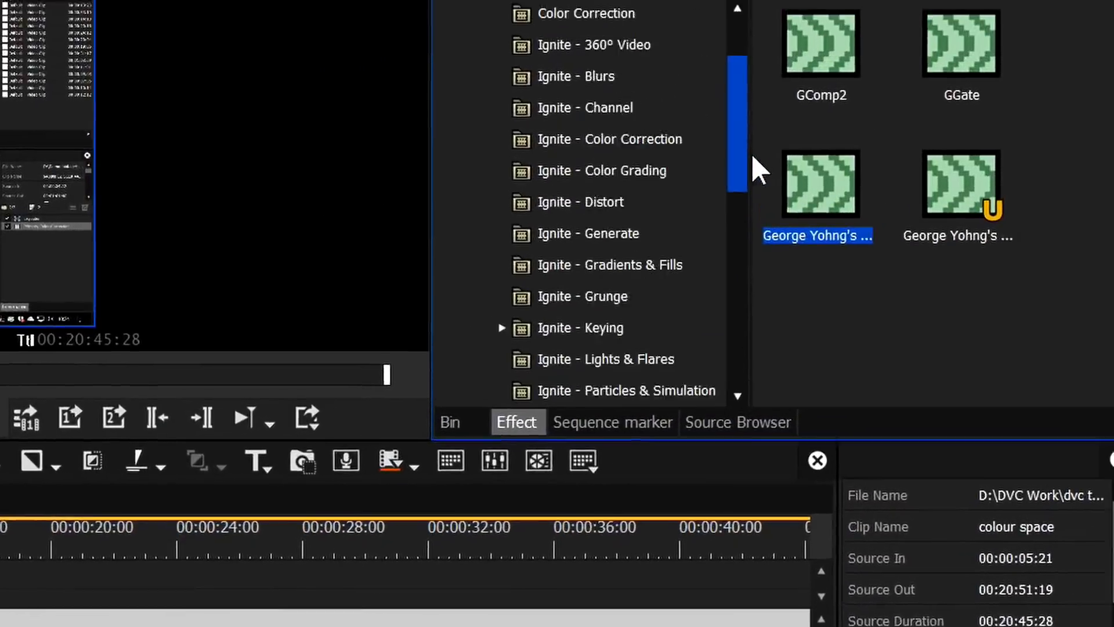
pyautogui.moveTo(752, 156); pyautogui.dragTo(752, 62)
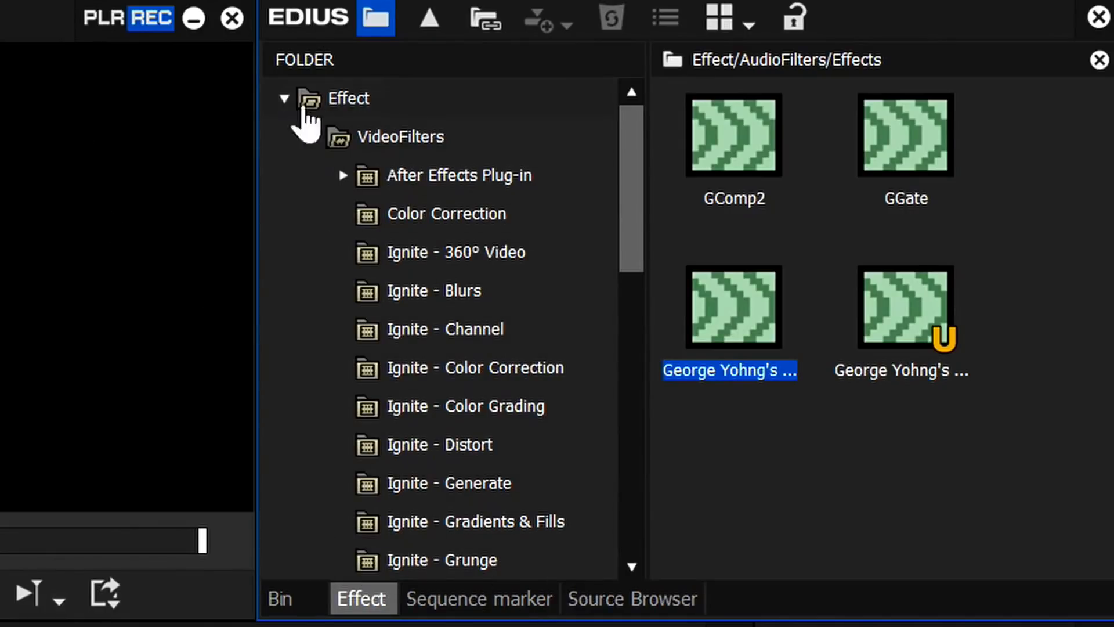
pyautogui.click(345, 101)
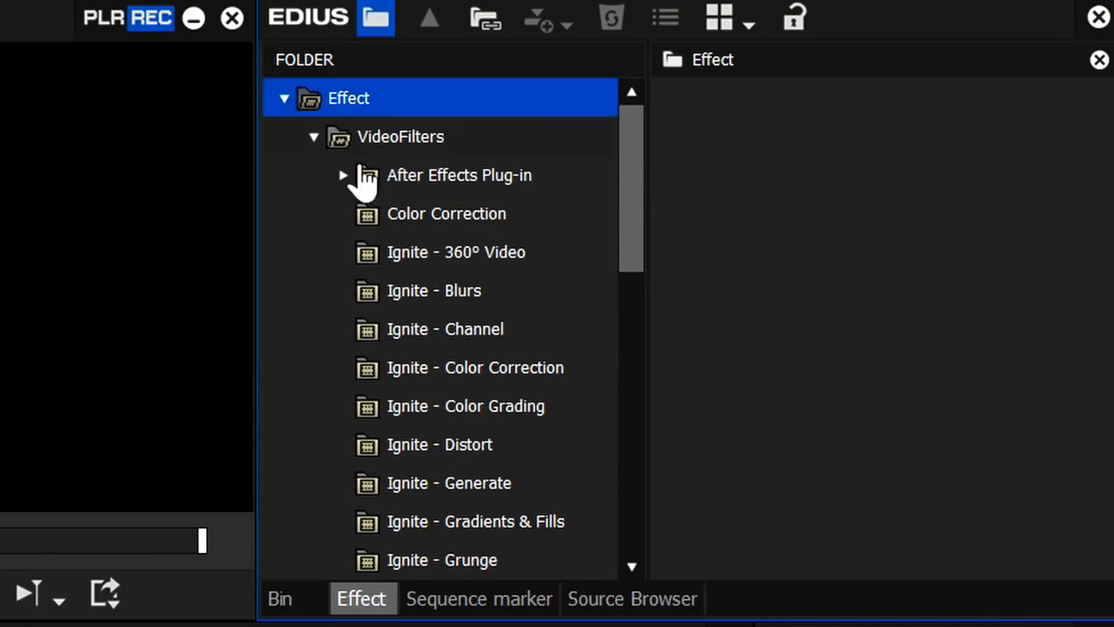
pyautogui.rightClick(382, 101)
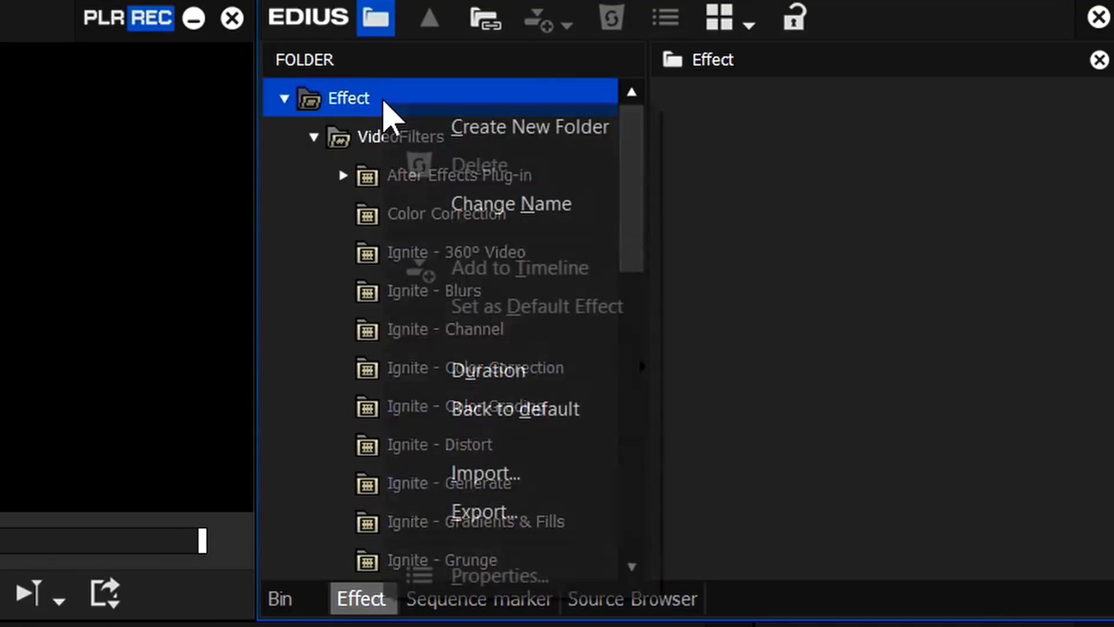
pyautogui.click(514, 130)
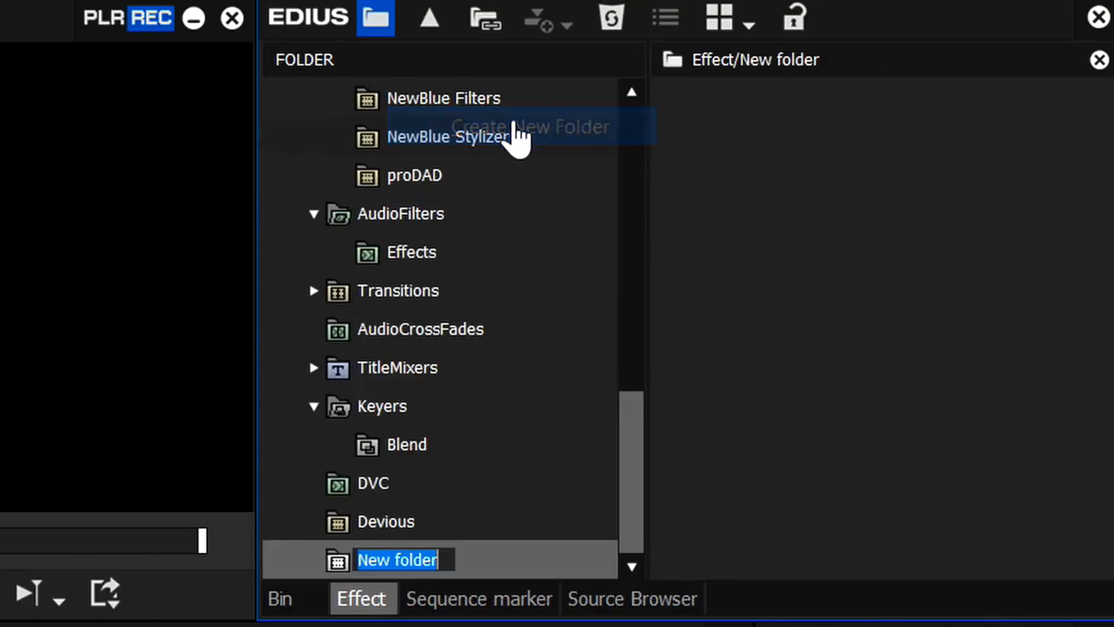
pyautogui.write('tutorials')
pyautogui.press('Return')
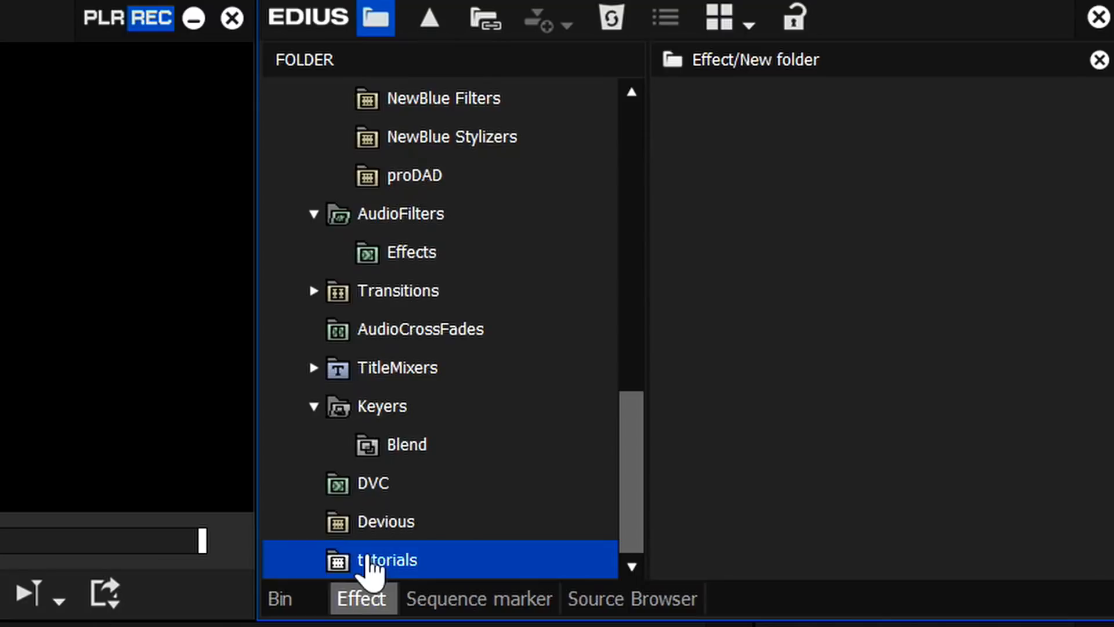
# - Save the GGate and W1 Limiter filters together as a current user preset in the tutorials folder
pyautogui.moveTo(1077, 626); pyautogui.dragTo(1008, 560)
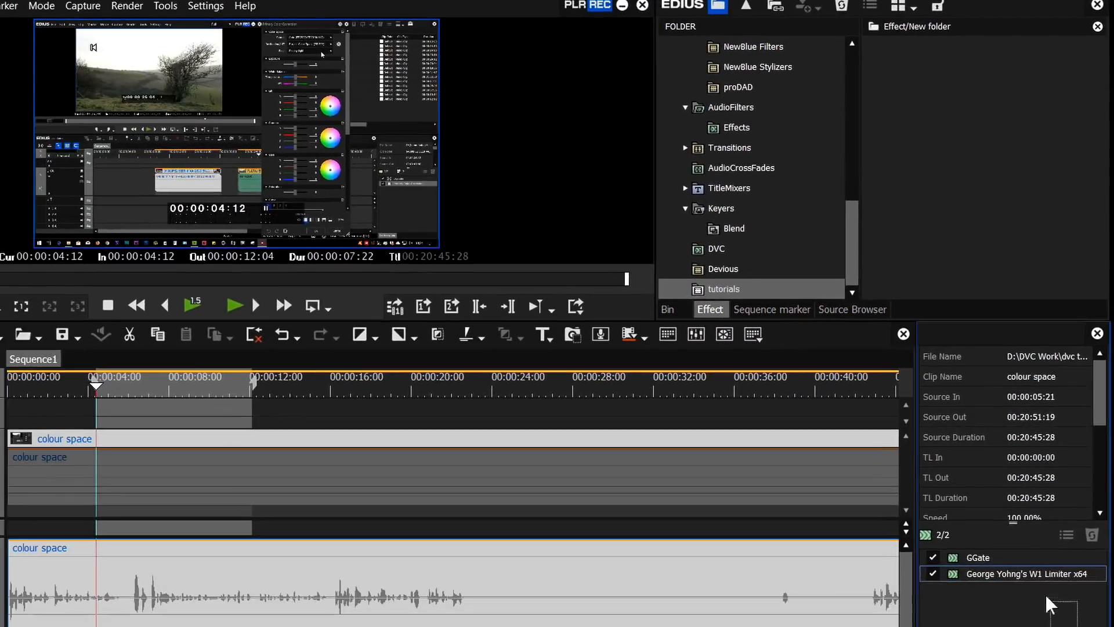
pyautogui.rightClick(987, 559)
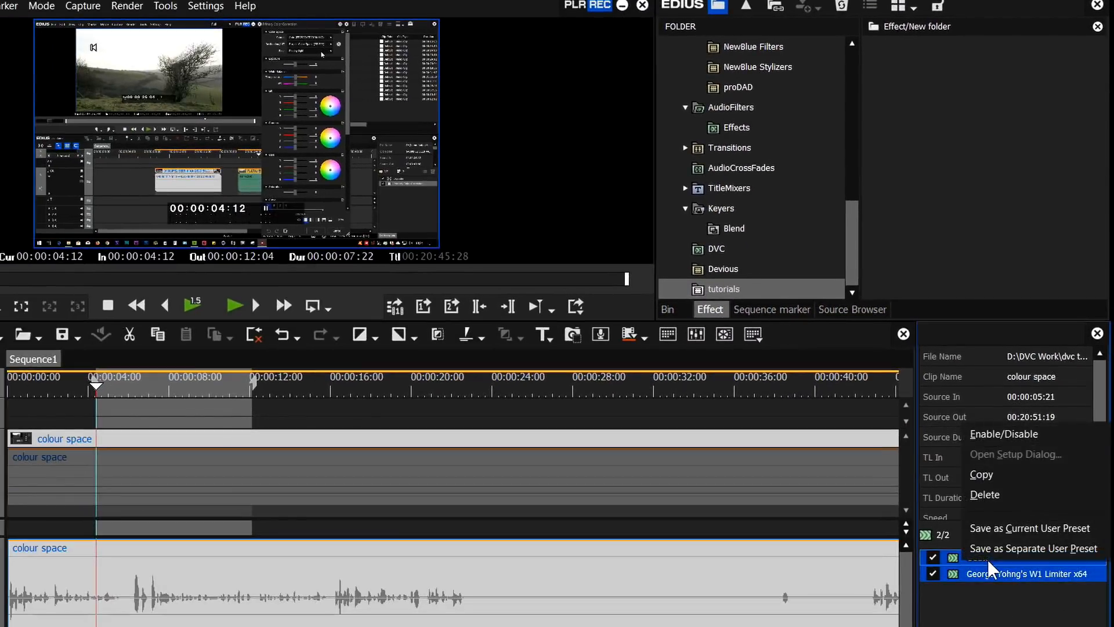
pyautogui.click(1011, 528)
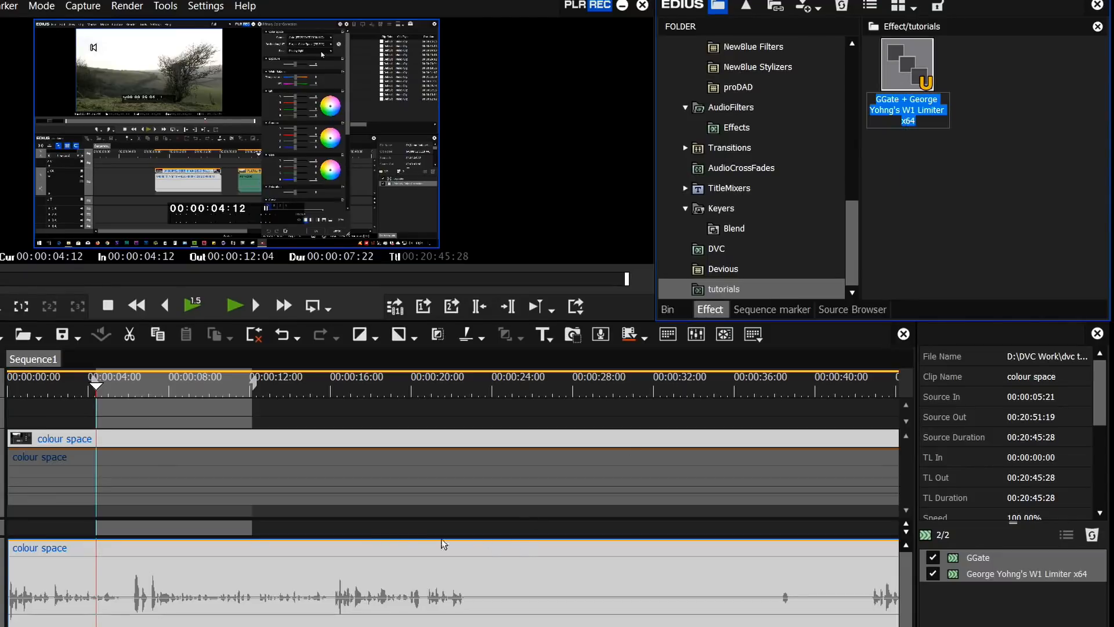
pyautogui.click(161, 390)
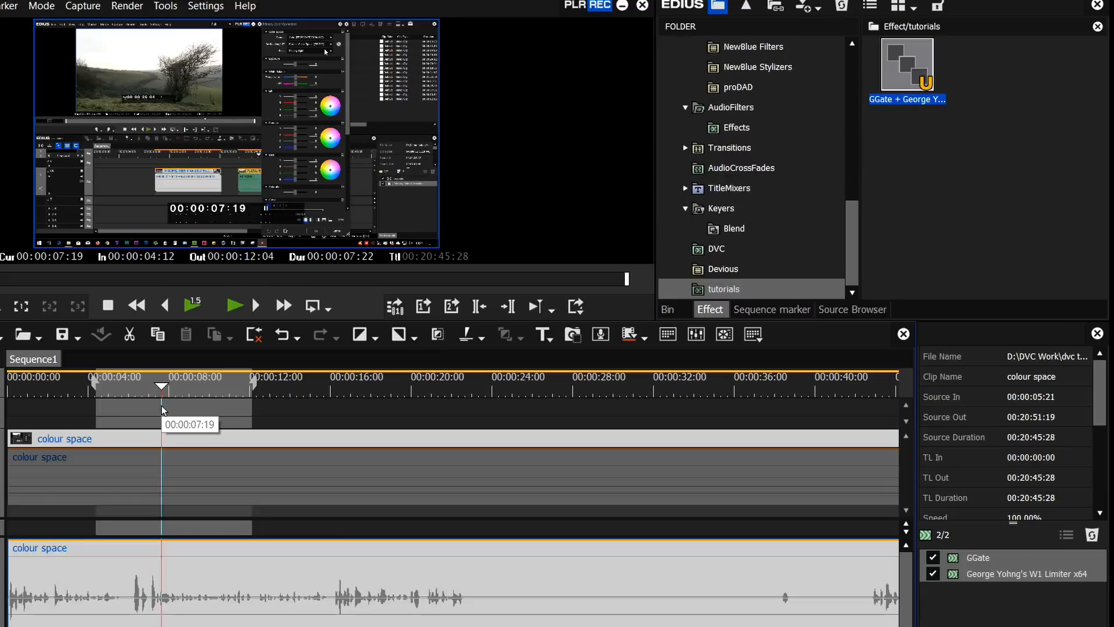
pyautogui.moveTo(178, 385); pyautogui.dragTo(160, 393)
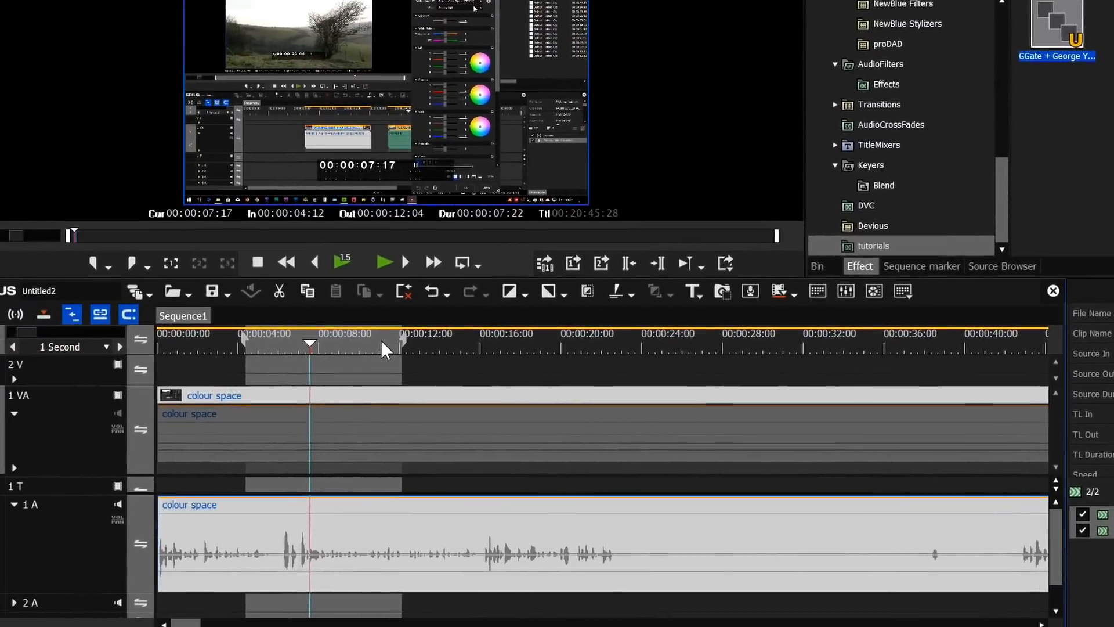
# - Play the filtered voice clip from about 00:00:11:03, scrub back to 00:00:06:03, and return to the sequence start
pyautogui.click(304, 369)
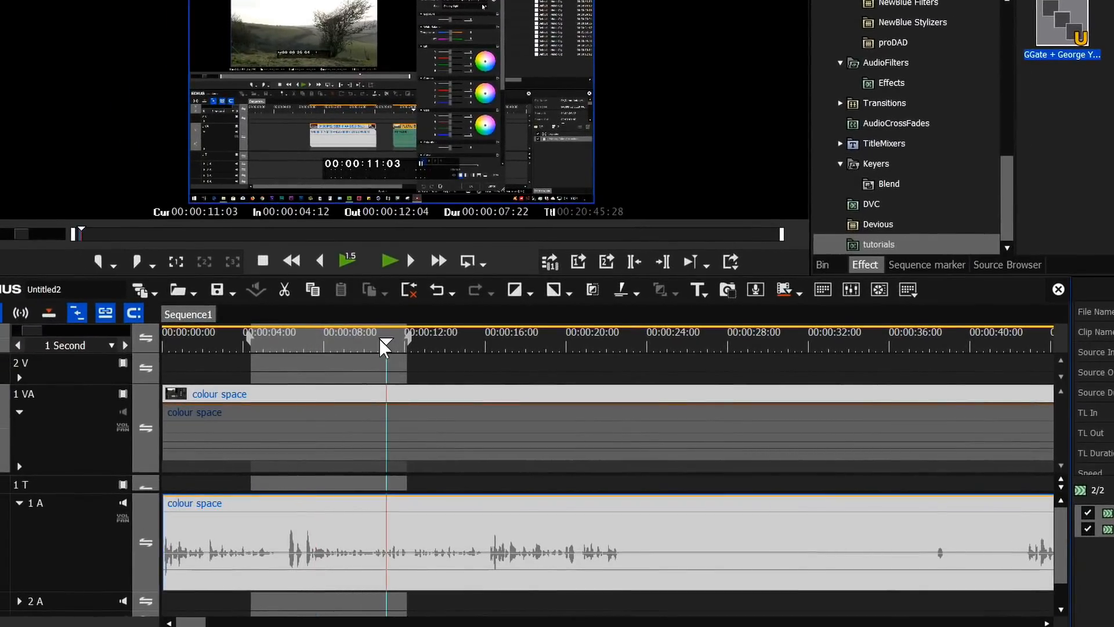
pyautogui.press('space')
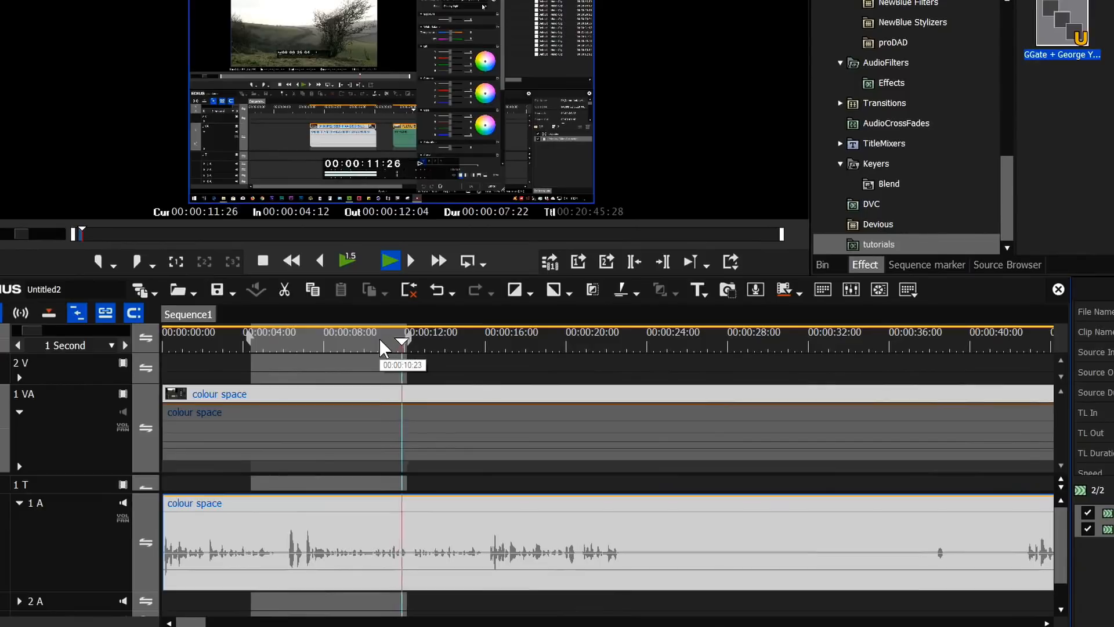
pyautogui.press('space')
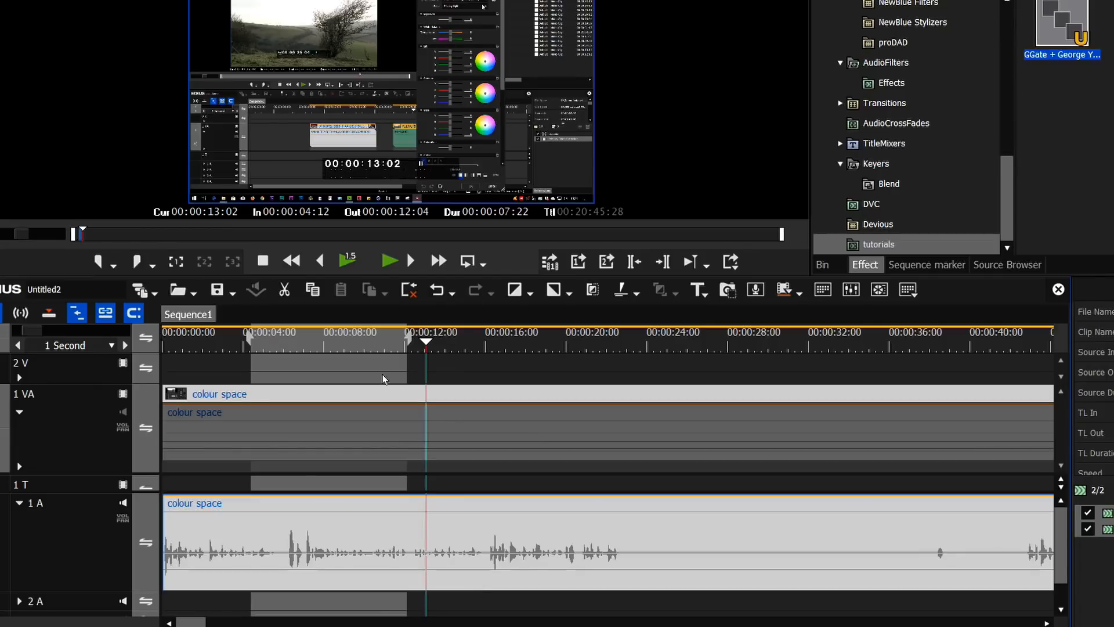
pyautogui.moveTo(359, 350); pyautogui.dragTo(281, 374)
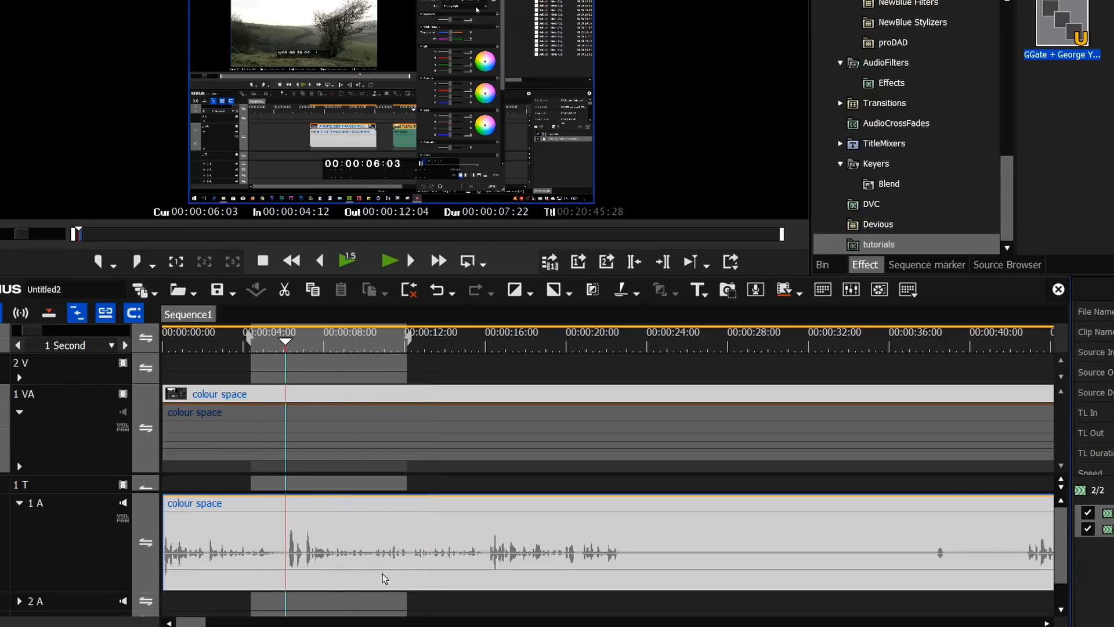
pyautogui.press('Home')
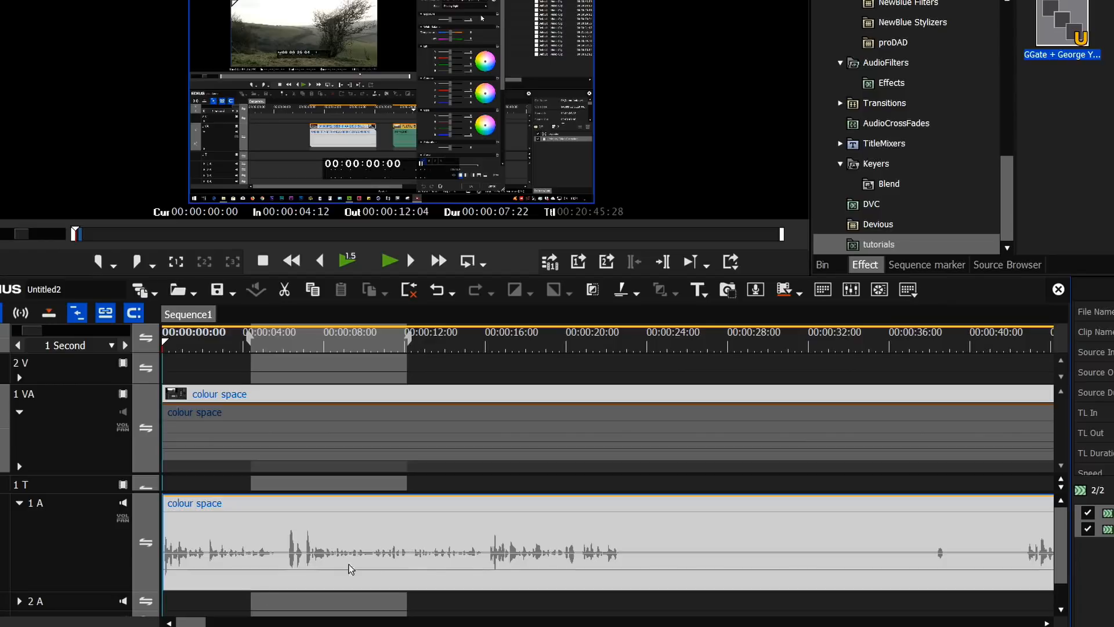
pyautogui.moveTo(74, 590)
pyautogui.mouseDown()
pyautogui.moveTo(74, 617)
pyautogui.moveTo(78, 589)
pyautogui.mouseUp()
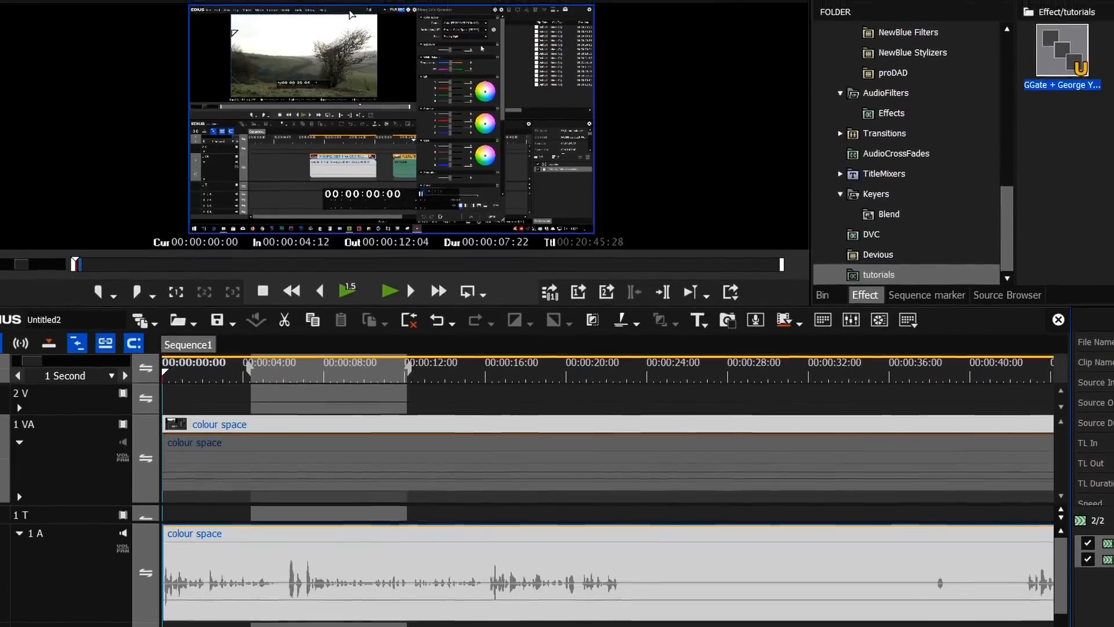
# - In the user settings, change the timeline waveform display to Log (dB), apply the change and accept the settings
pyautogui.click(361, 10)
pyautogui.click(359, 45)
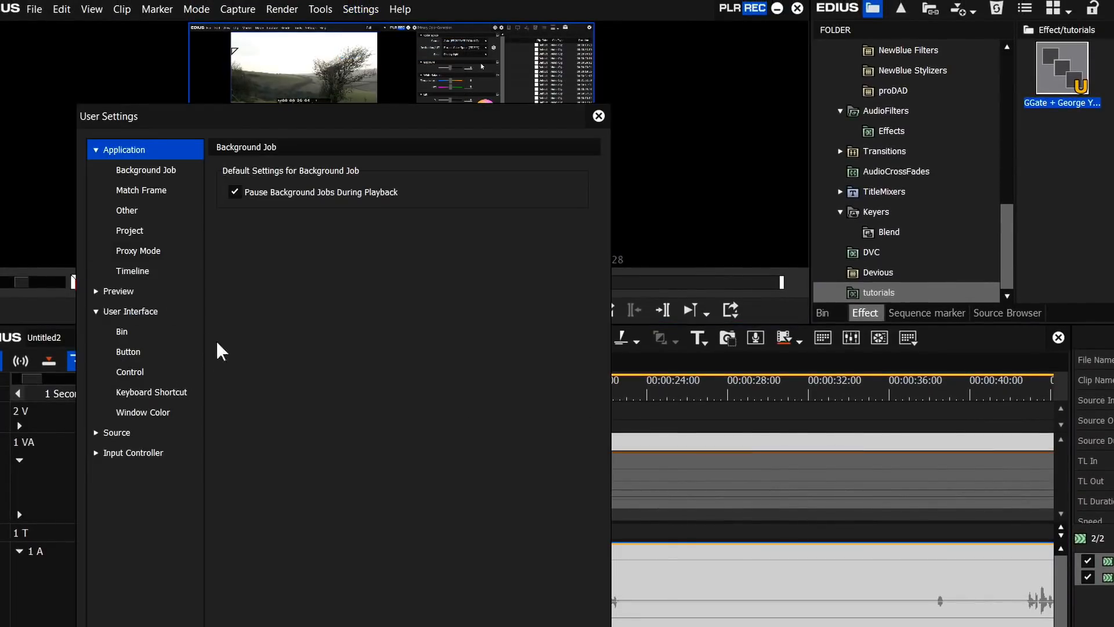
pyautogui.click(132, 273)
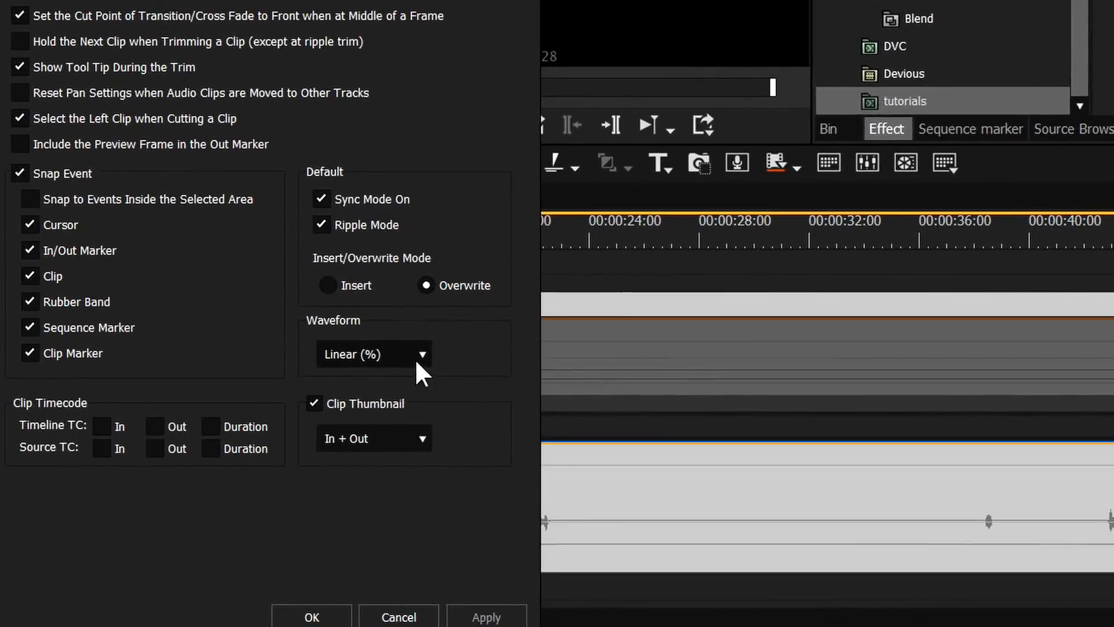
pyautogui.click(438, 375)
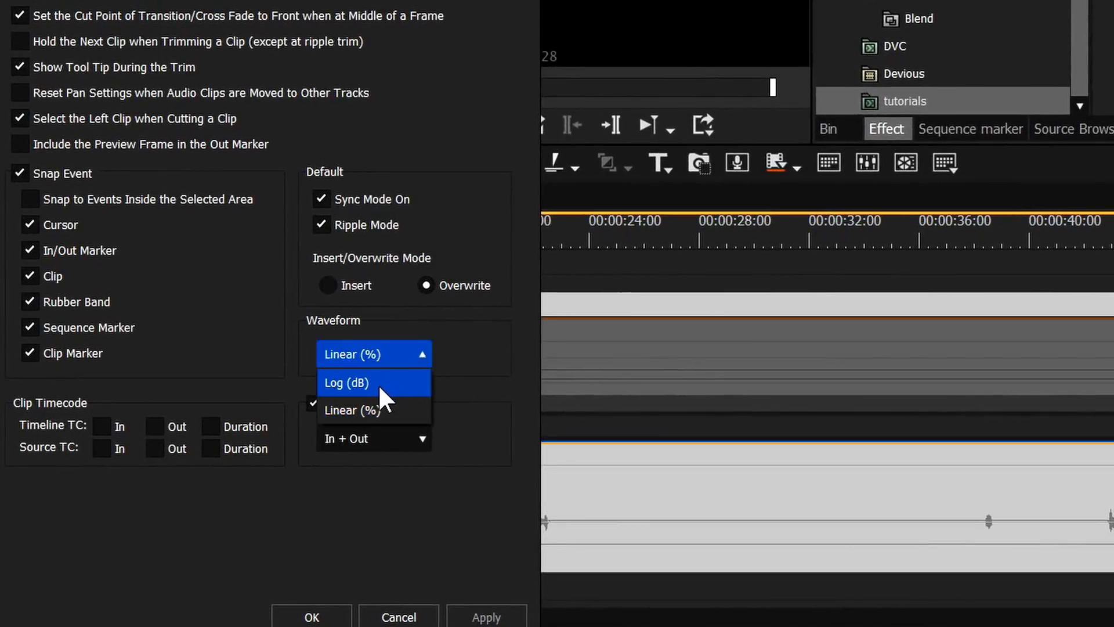
pyautogui.click(383, 407)
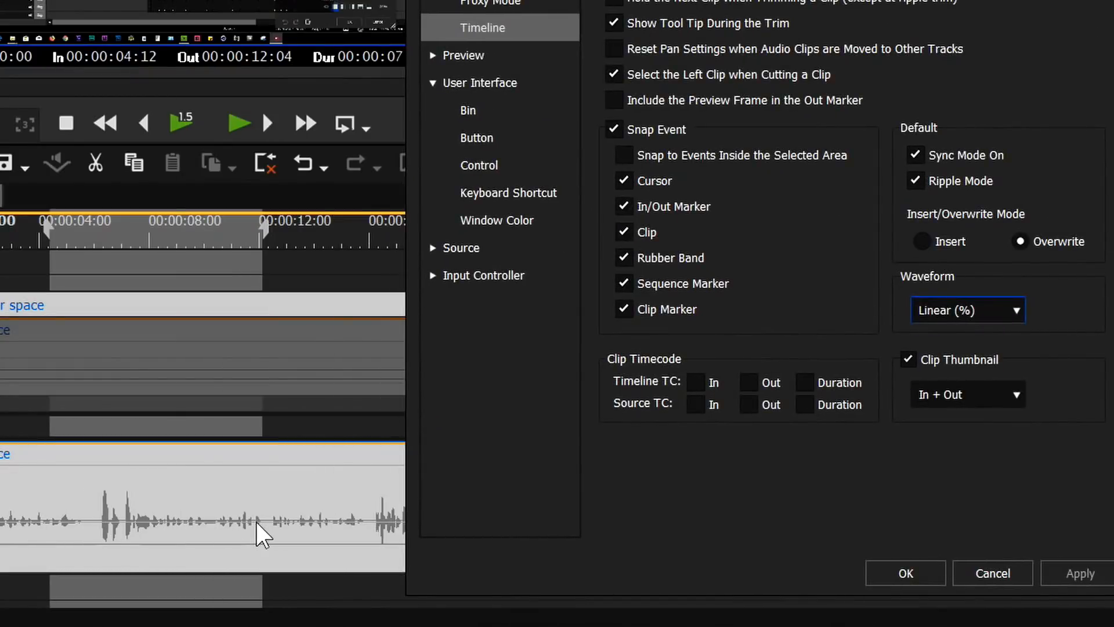
pyautogui.click(993, 314)
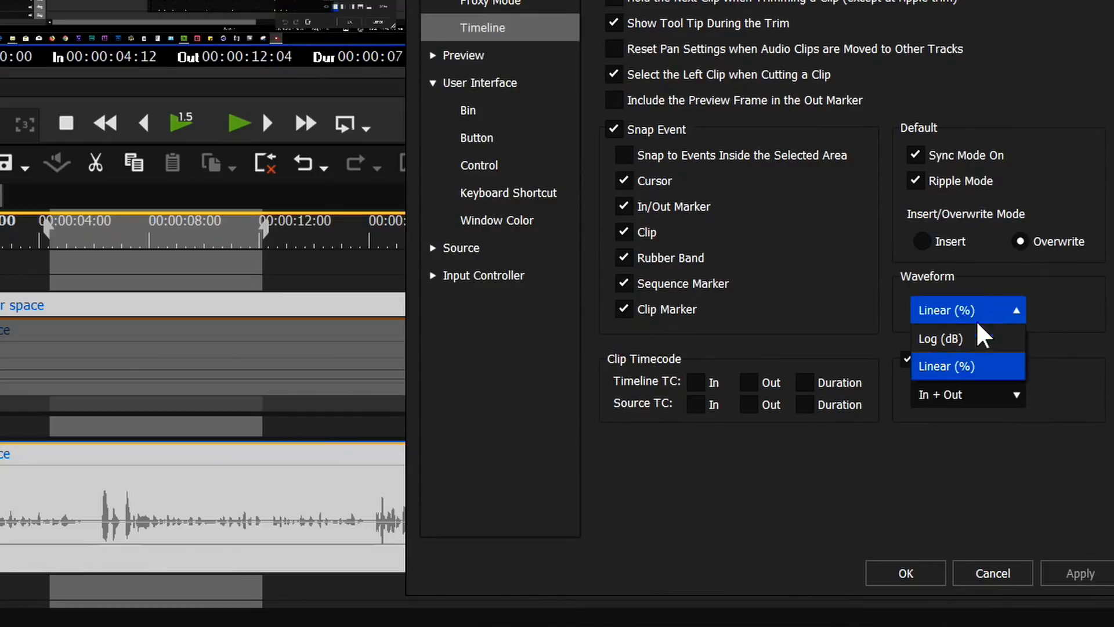
pyautogui.click(957, 335)
pyautogui.click(1081, 573)
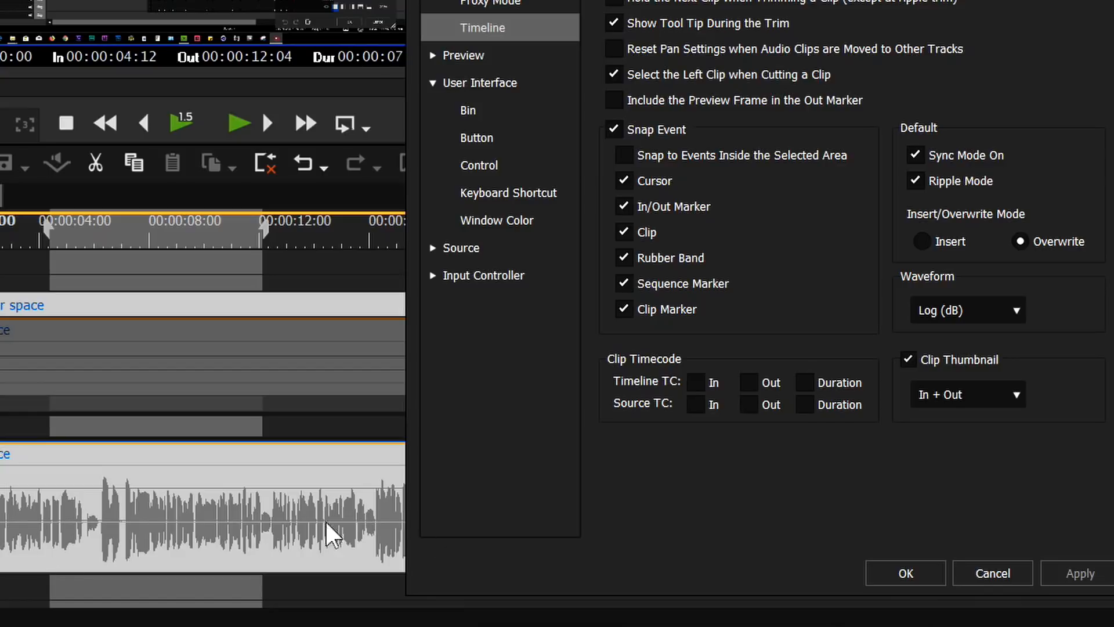
pyautogui.click(904, 573)
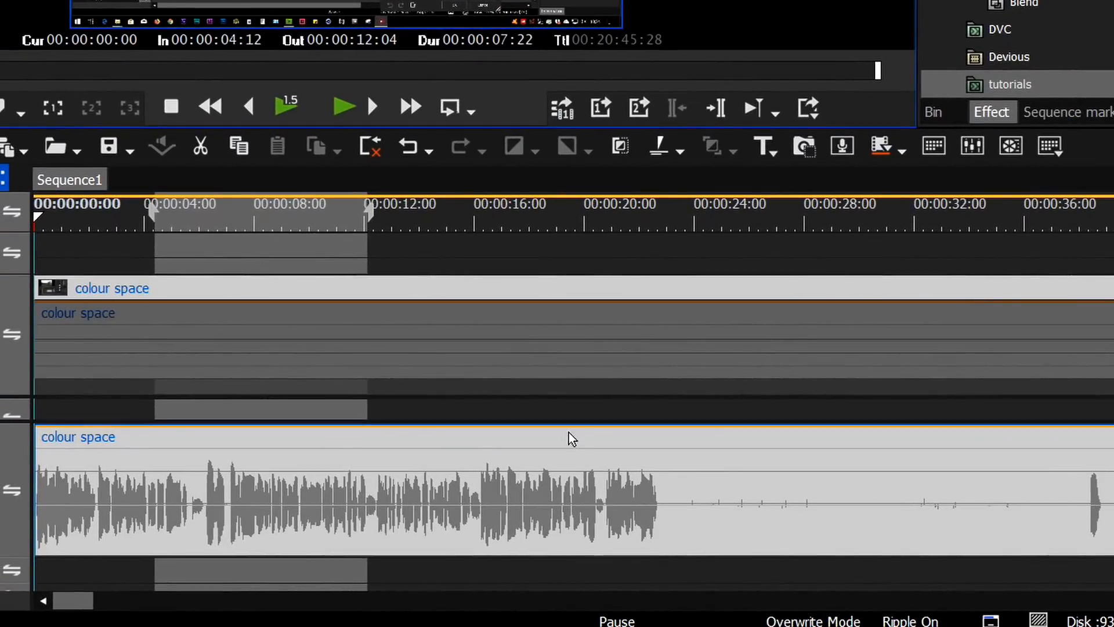
# - Play and spot-check the voice clip at several points up to 00:00:21:07, finishing with the playhead at 00:00:06:08
pyautogui.click(339, 223)
pyautogui.press('space')
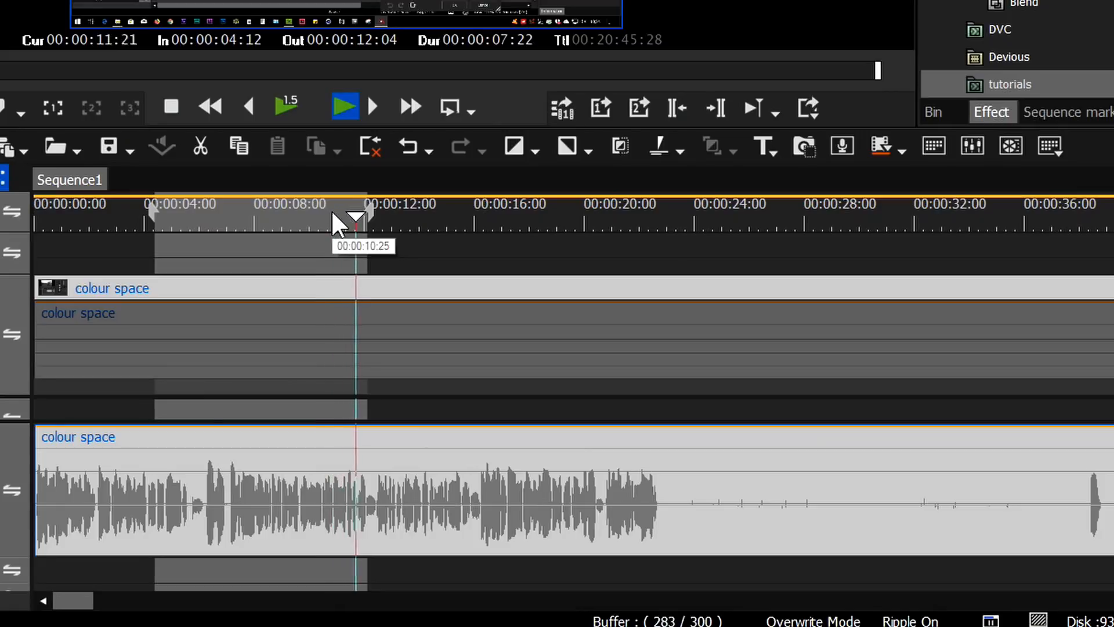
pyautogui.click(464, 227)
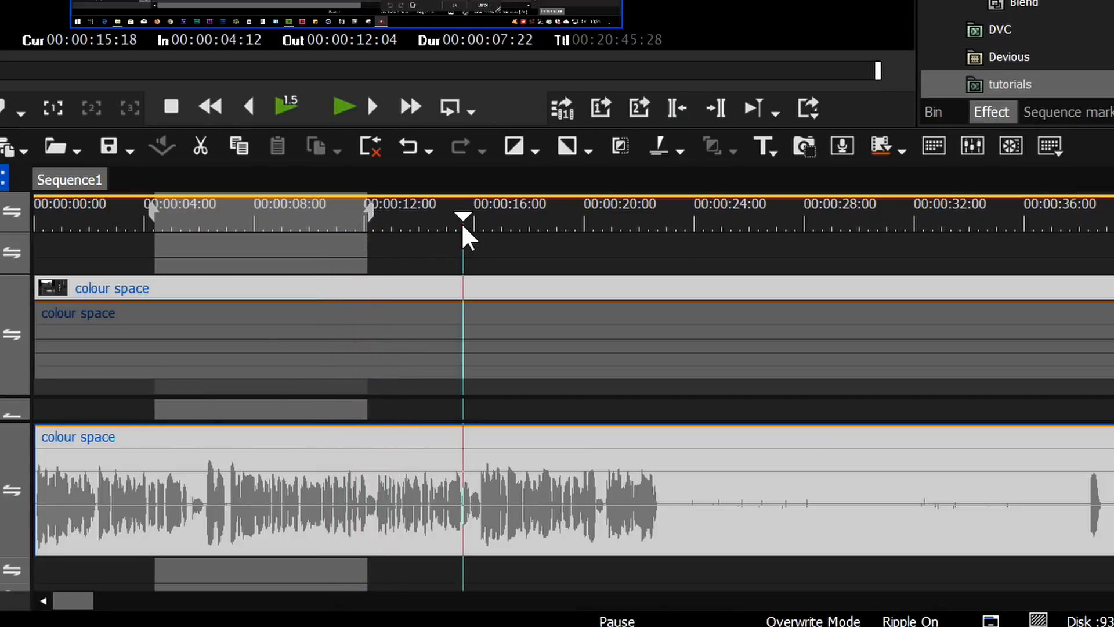
pyautogui.click(618, 225)
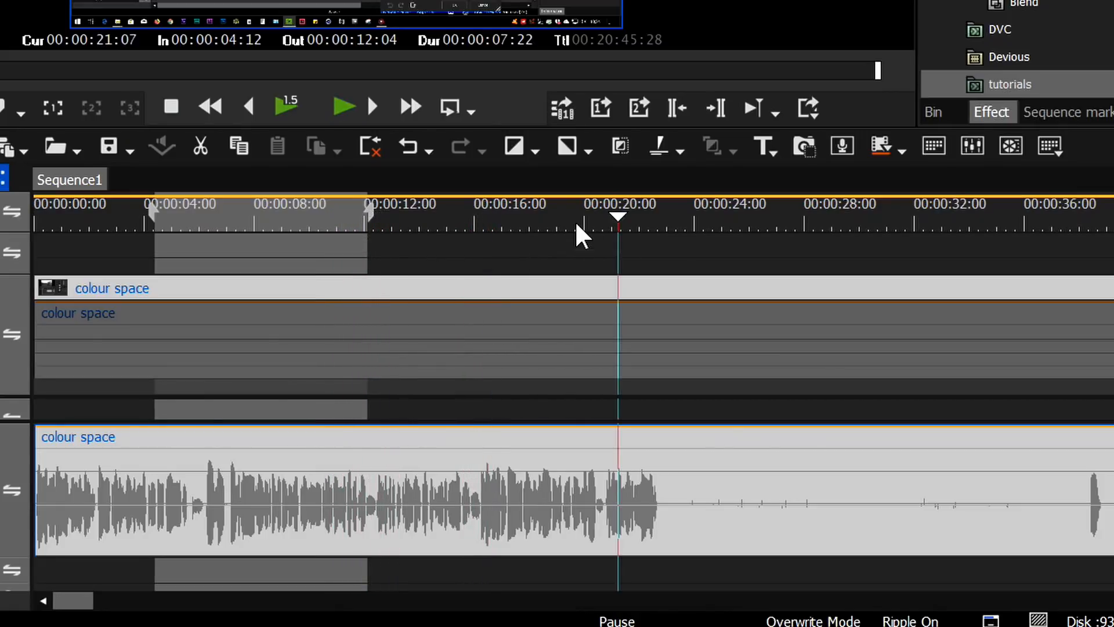
pyautogui.click(207, 219)
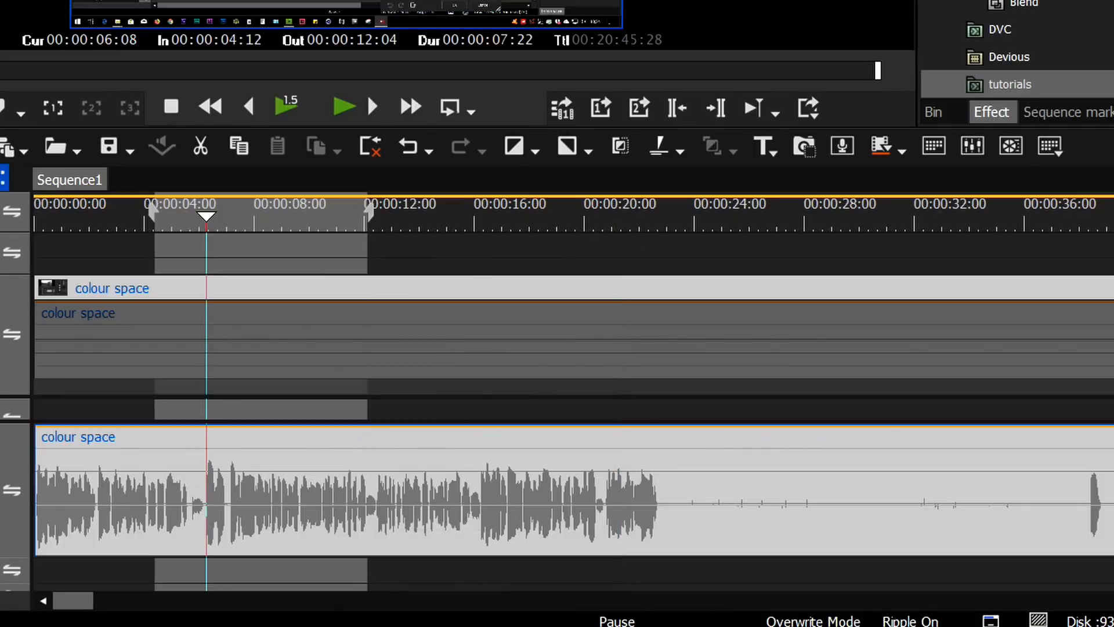
# - Examine the enlarged waveform around 00:00:06:08 to 00:00:08:18 for breaths and gaps between the words
pyautogui.hotkey('ctrl', '+')
pyautogui.hotkey('ctrl', '+')
pyautogui.hotkey('ctrl', '+')
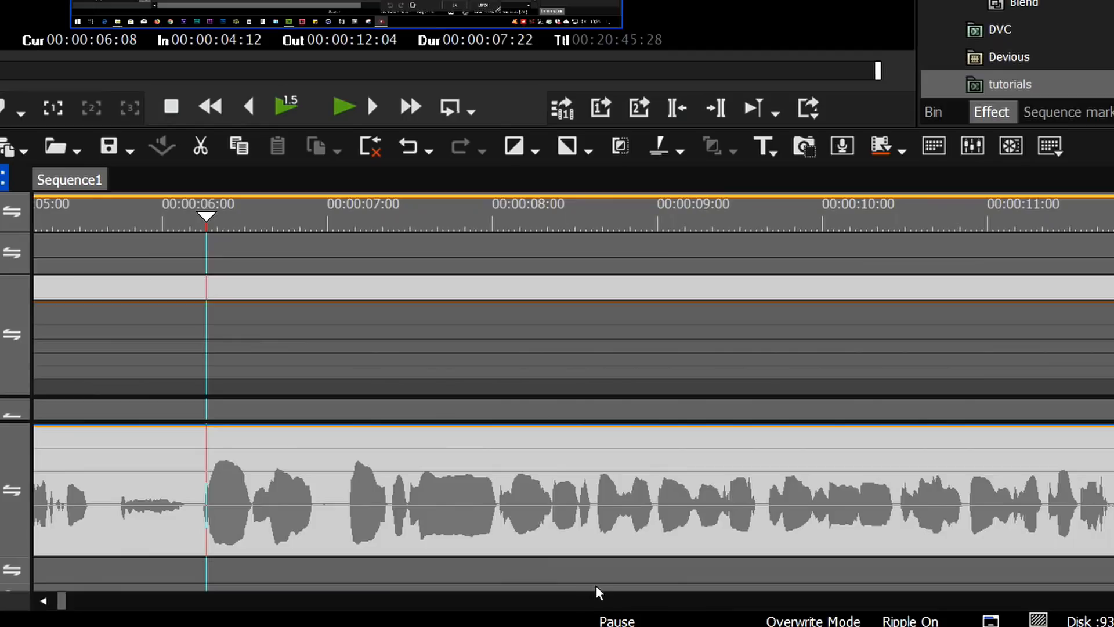
pyautogui.moveTo(207, 221); pyautogui.dragTo(591, 220)
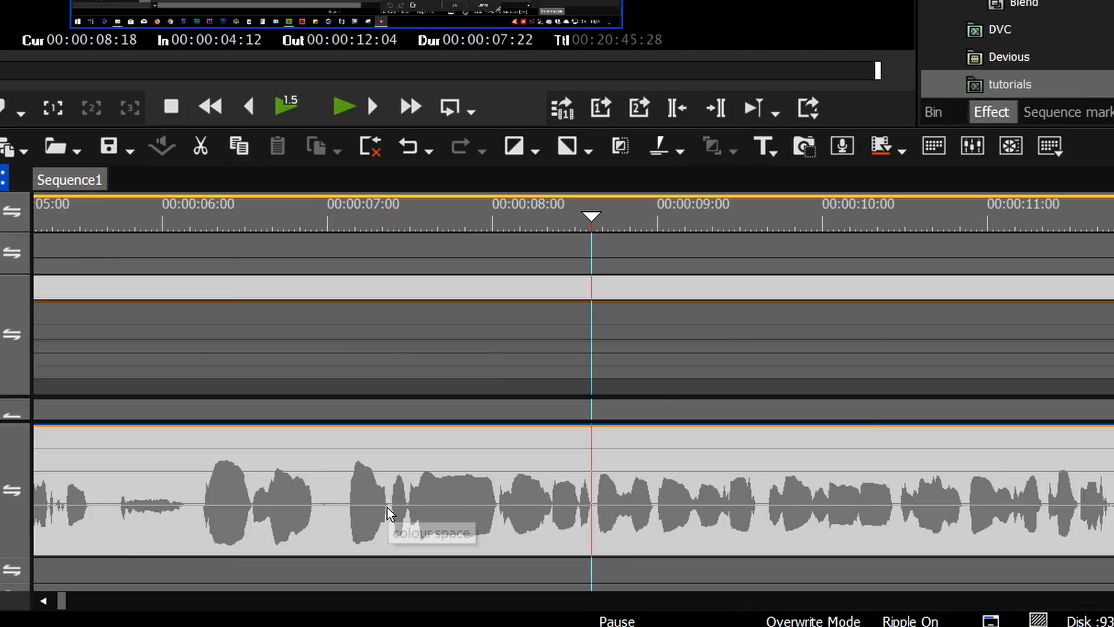
pyautogui.moveTo(80, 218); pyautogui.dragTo(61, 237)
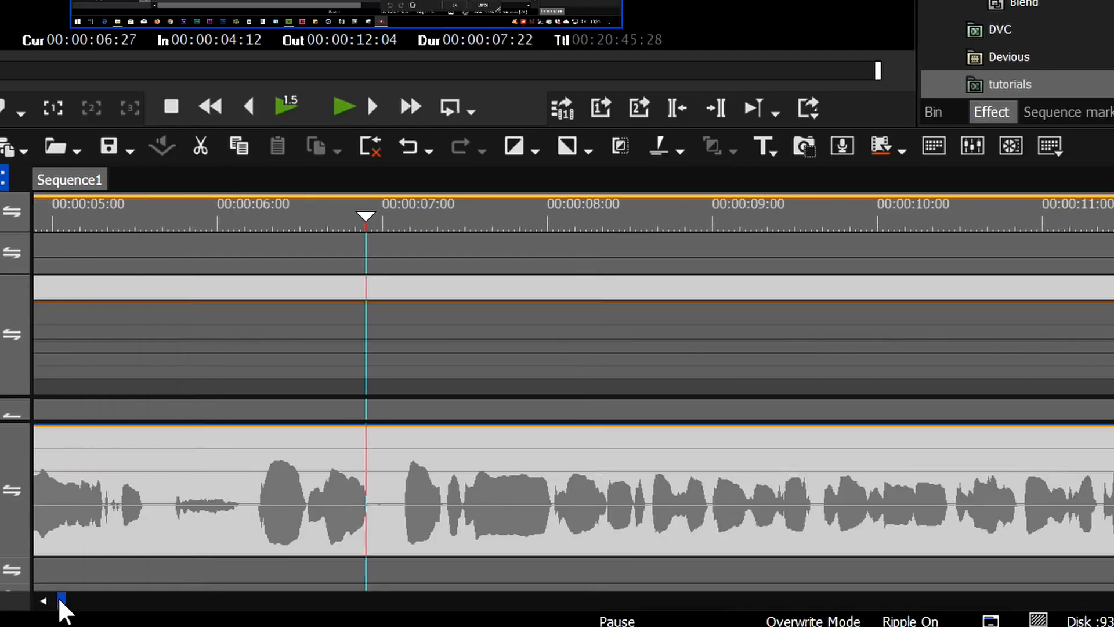
# - Play from about 00:00:11:10 to find the quiet breath near 00:00:12:00, and place the playhead at its start, 00:00:12:02
pyautogui.moveTo(60, 599); pyautogui.dragTo(64, 599)
pyautogui.click(450, 219)
pyautogui.press('space')
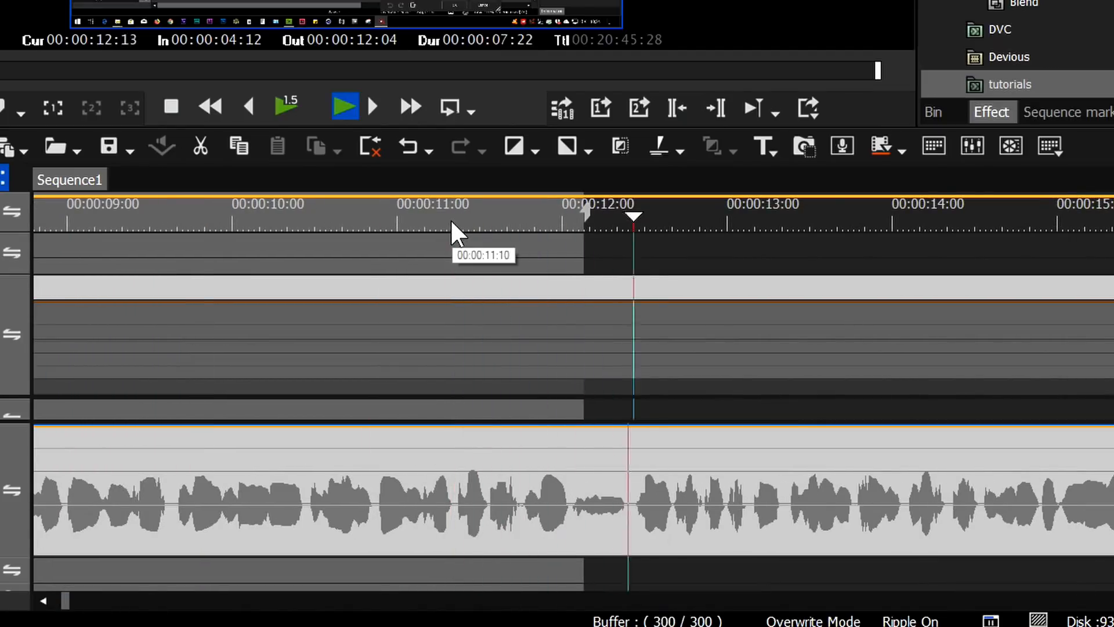
pyautogui.press('space')
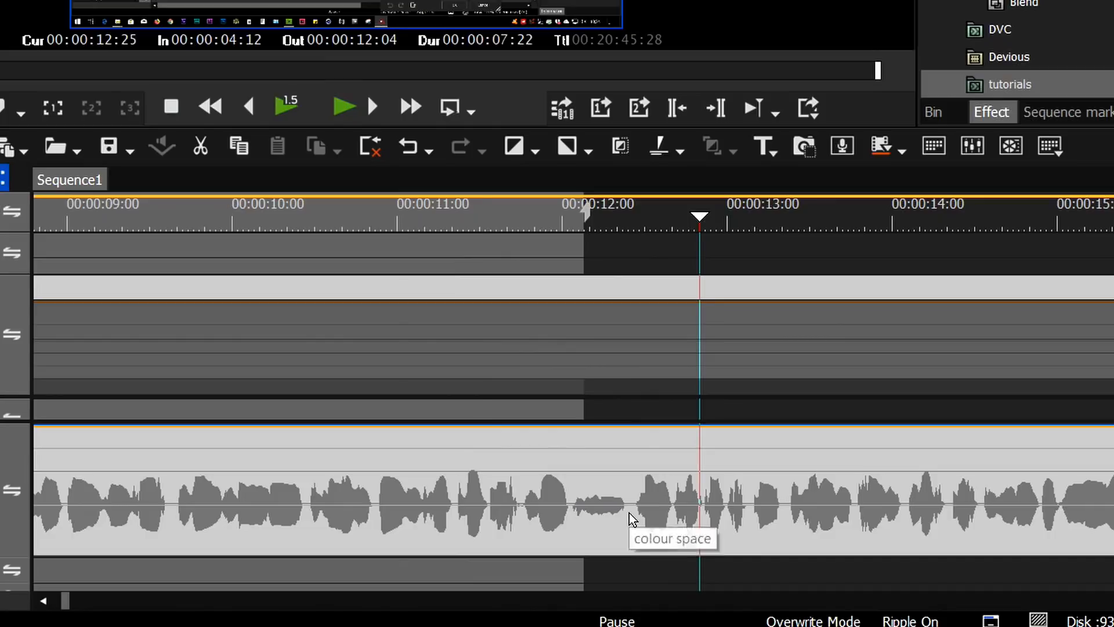
pyautogui.click(396, 229)
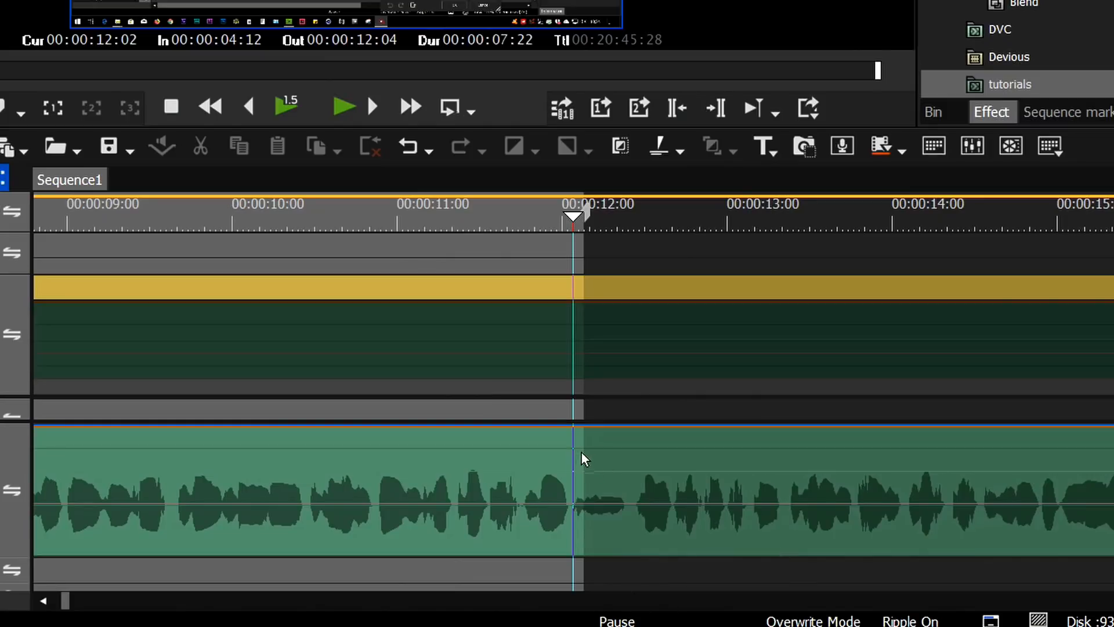
# - Try isolating the breath by cutting the colour space clip at 00:00:12:02 and 00:00:12:13
pyautogui.click(600, 443)
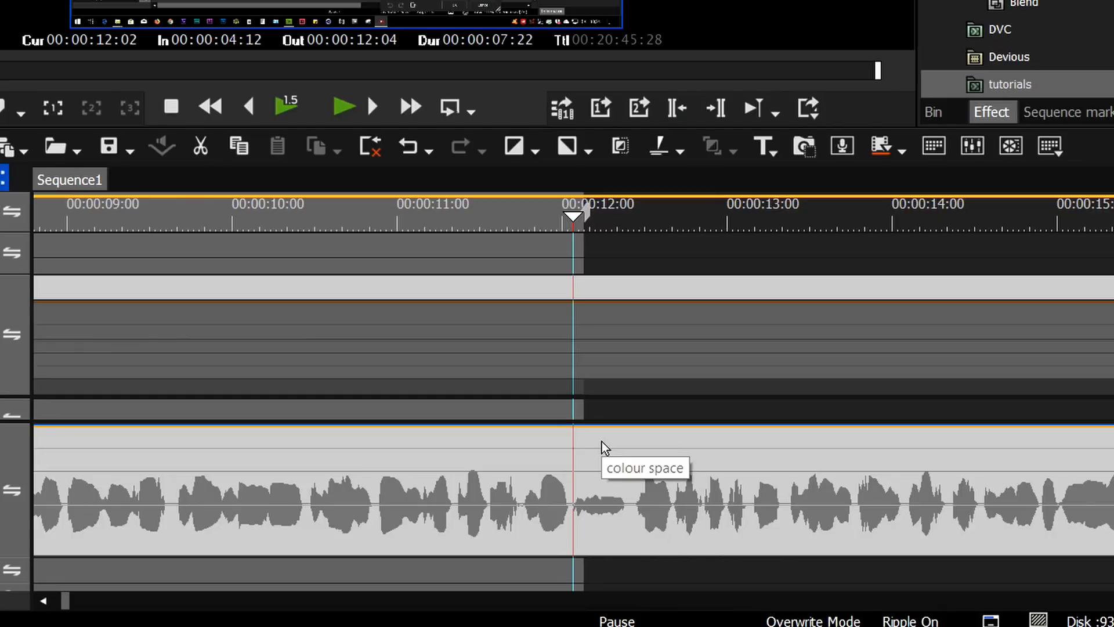
pyautogui.press('c')
pyautogui.moveTo(573, 217); pyautogui.dragTo(631, 216)
pyautogui.click(680, 493)
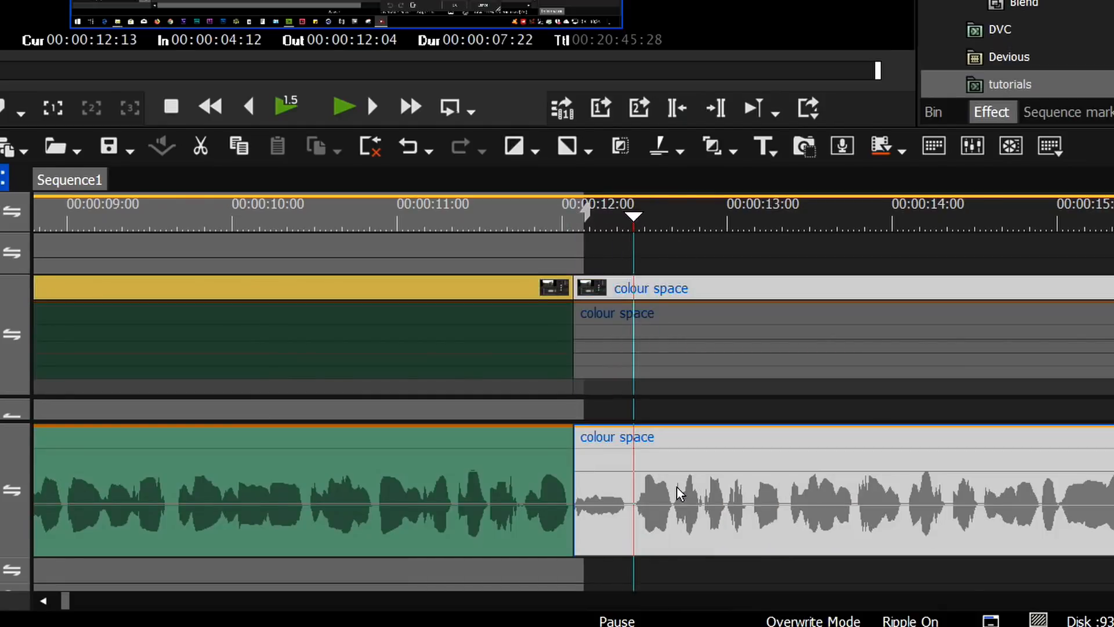
pyautogui.press('c')
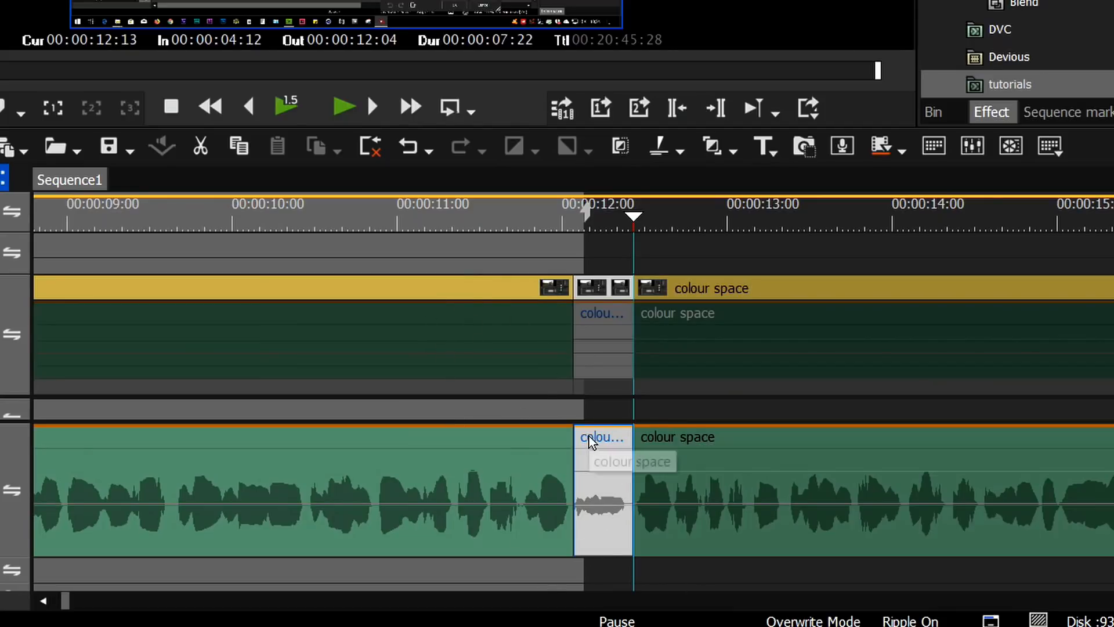
# - Undo both cuts around the breath in the colour space clip
pyautogui.click(409, 145)
pyautogui.click(402, 144)
pyautogui.click(403, 144)
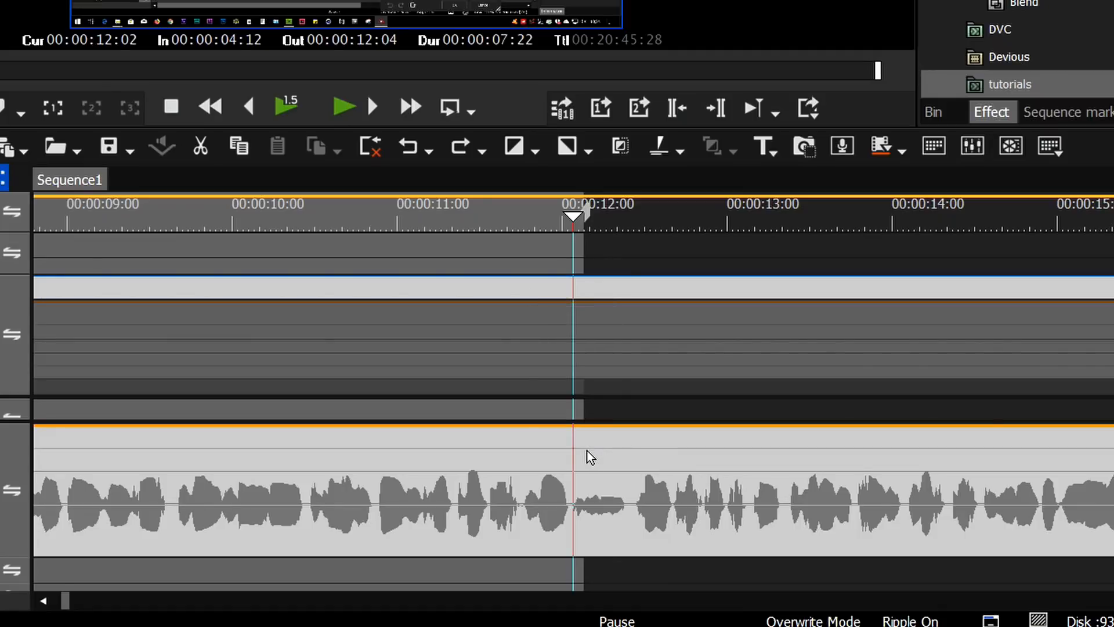
# - Turn off group/link mode and select only the audio clip on track 1 A
pyautogui.click(543, 258)
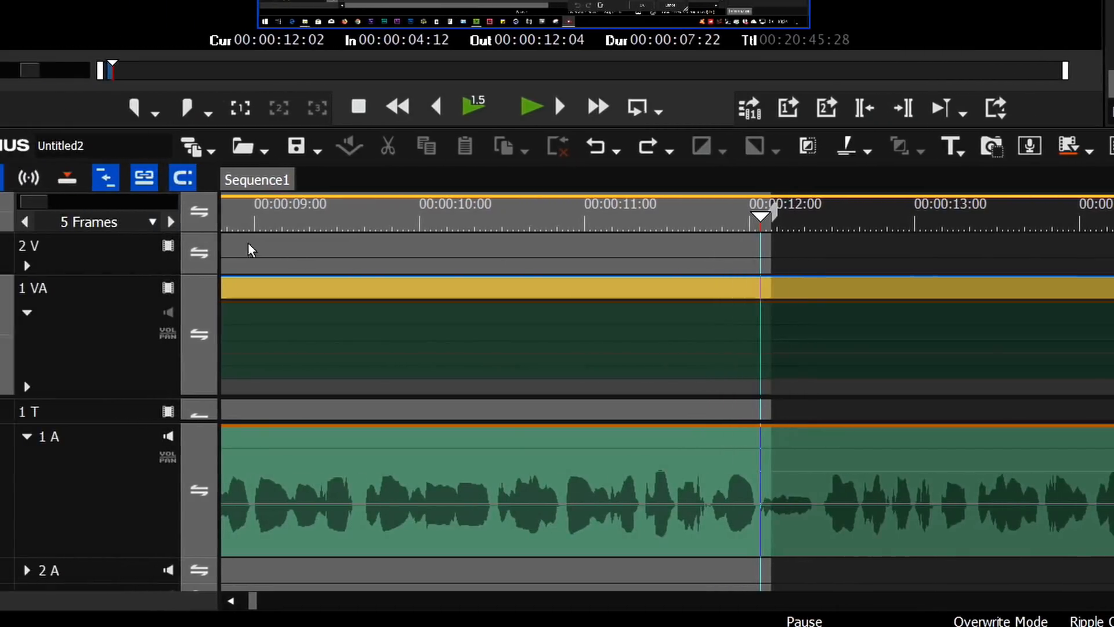
pyautogui.click(140, 183)
pyautogui.click(798, 447)
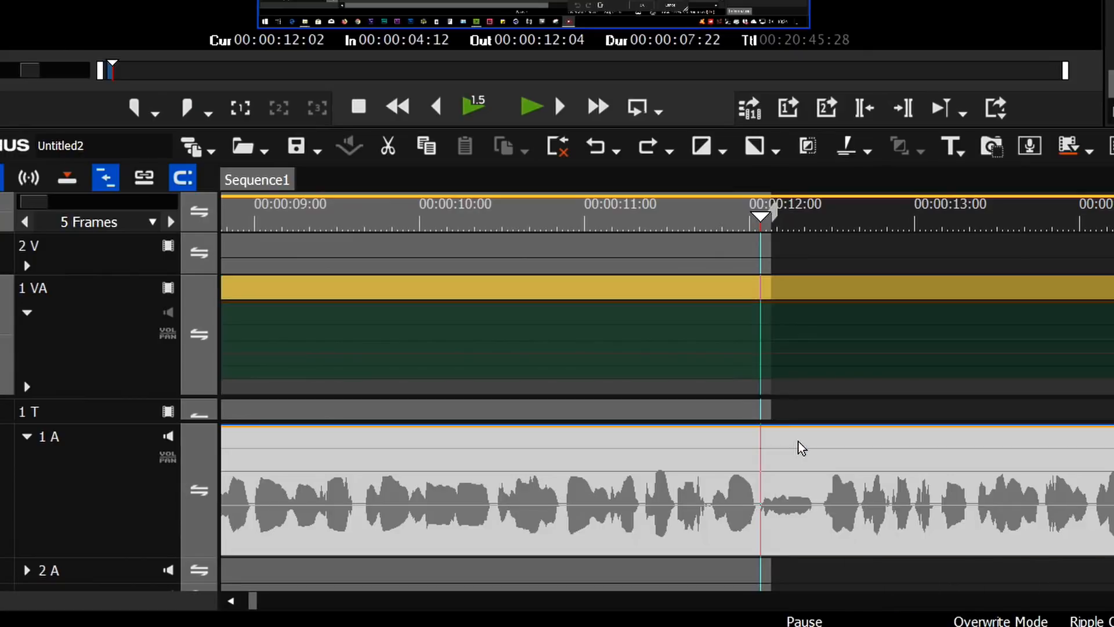
# - Try cutting only the track 1 A audio at 00:00:12:02, check the breath's end near 00:00:12:12, and undo the cut
pyautogui.press('c')
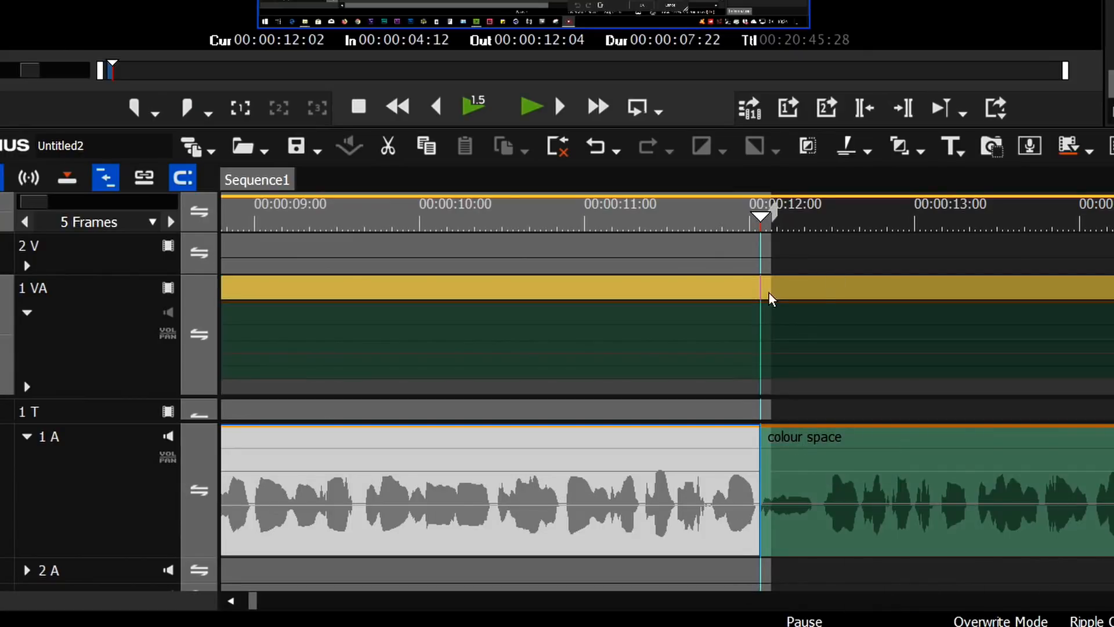
pyautogui.hotkey('ctrl', 'z')
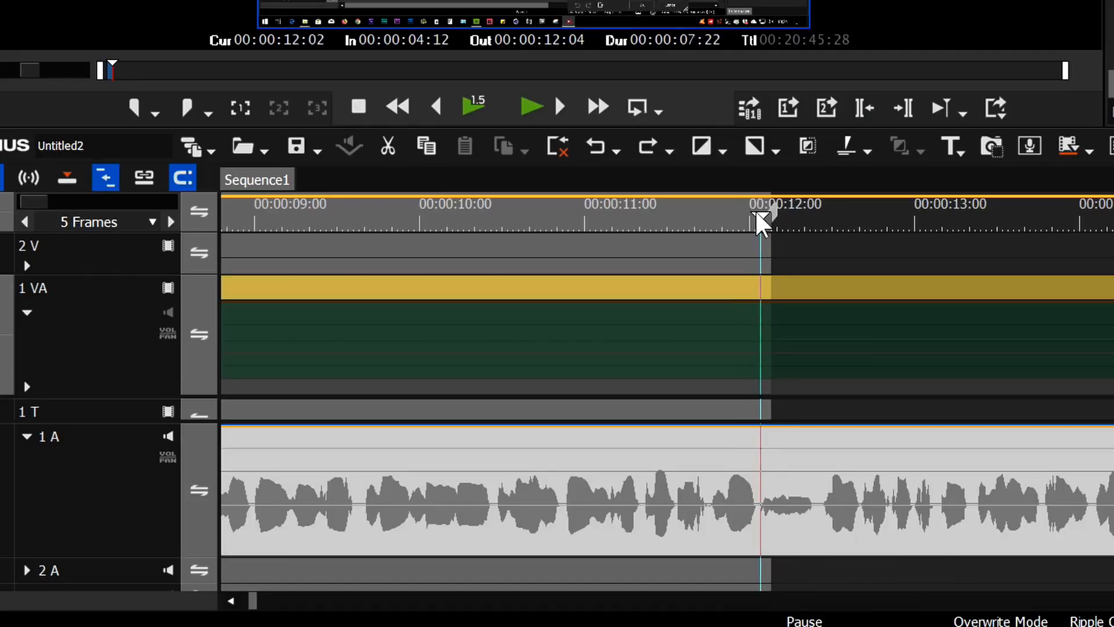
pyautogui.hotkey('ctrl', 'y')
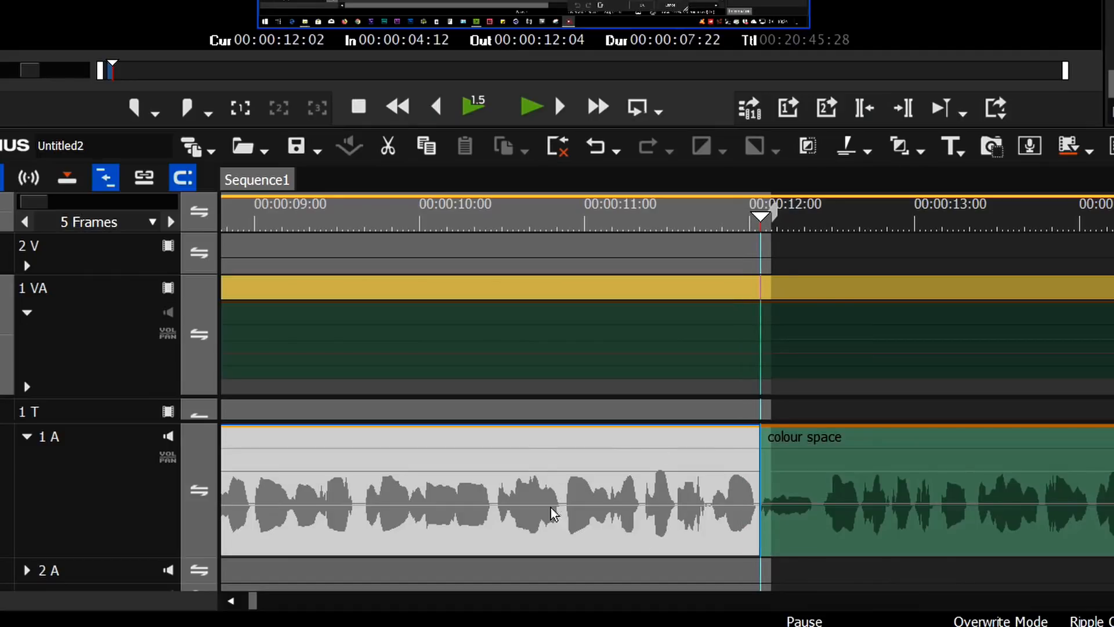
pyautogui.moveTo(830, 210); pyautogui.dragTo(816, 210)
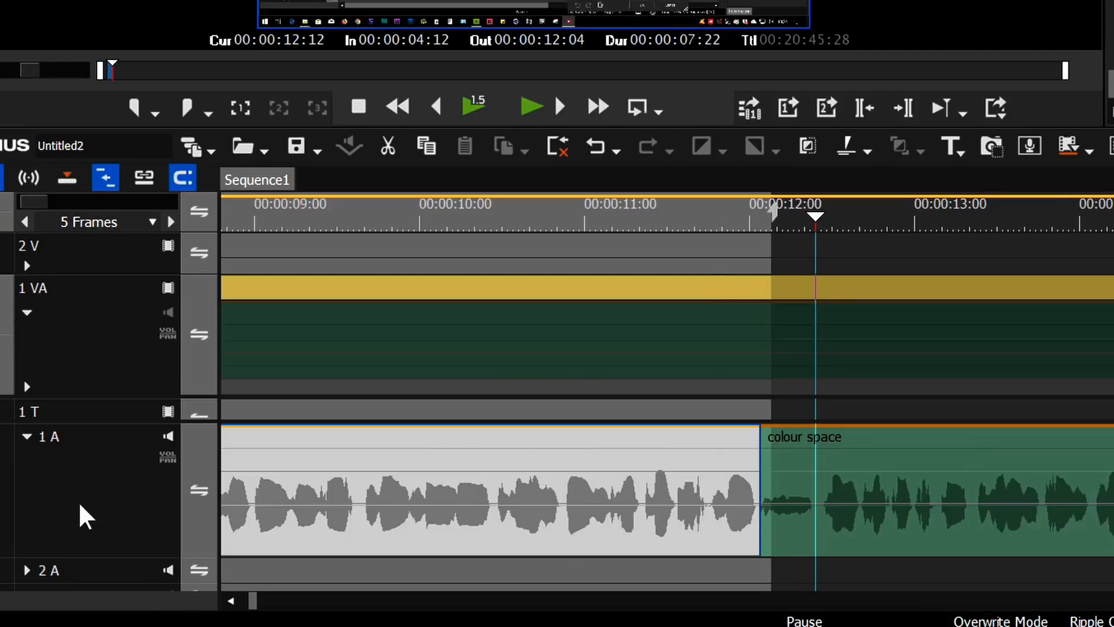
pyautogui.hotkey('ctrl', 'z')
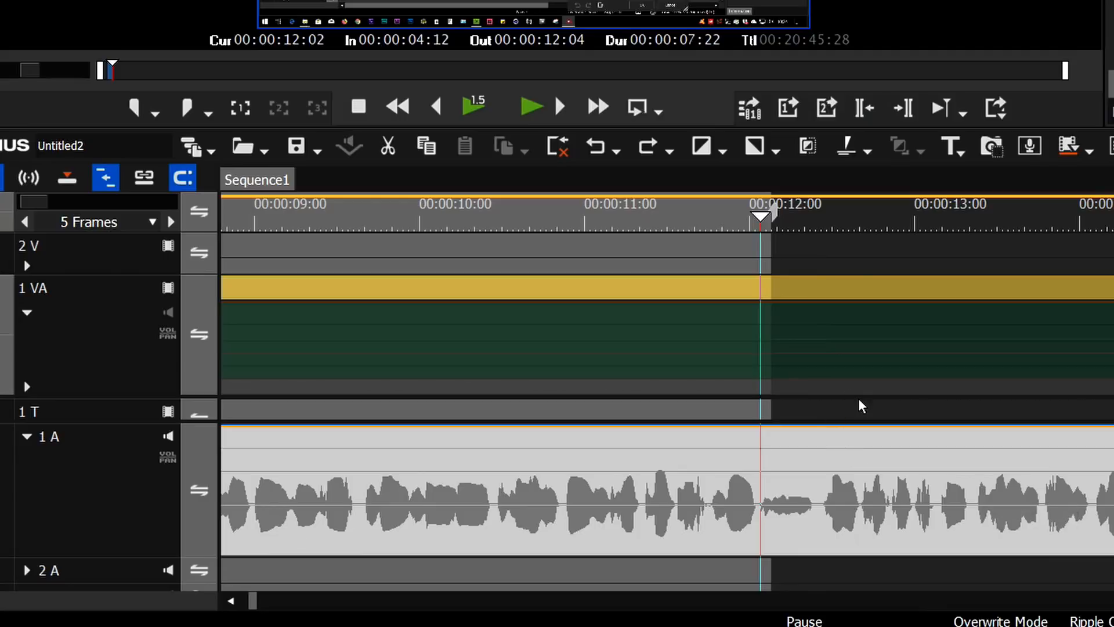
pyautogui.click(863, 416)
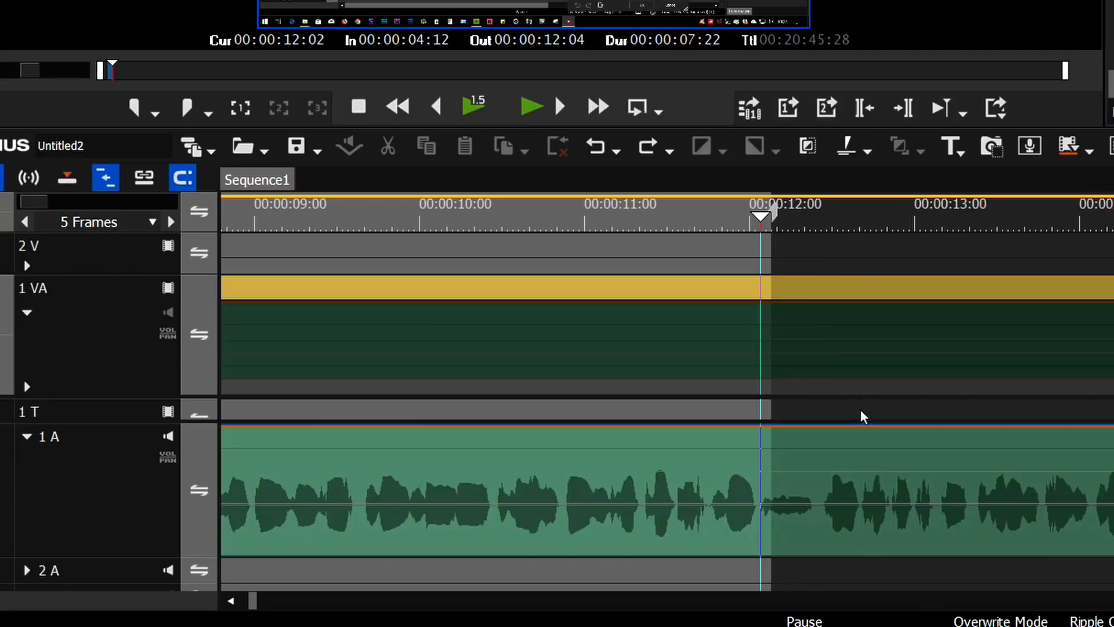
# - Try isolating the breath on track 1 A with cuts at 00:00:12:01 and 00:00:12:12
pyautogui.click(110, 467)
pyautogui.moveTo(622, 213); pyautogui.dragTo(817, 206)
pyautogui.press('c')
pyautogui.press('c')
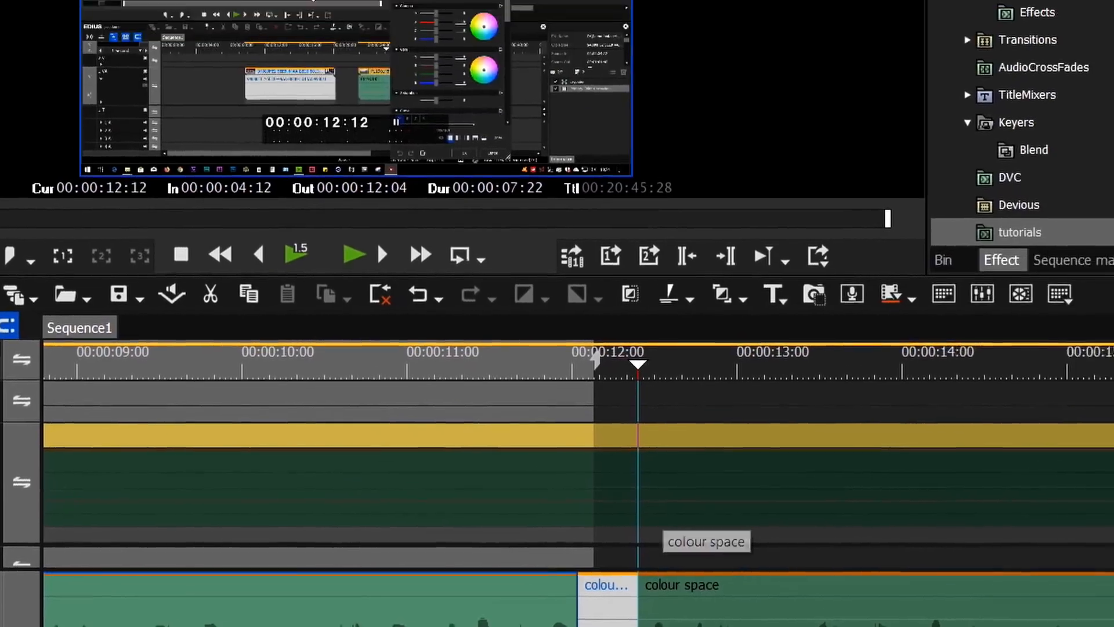
# - Turn off Select the Left Clip when Cutting a Clip, and test it with track 1 A cuts at 00:00:12:01 and 00:00:12:13
pyautogui.click(125, 5)
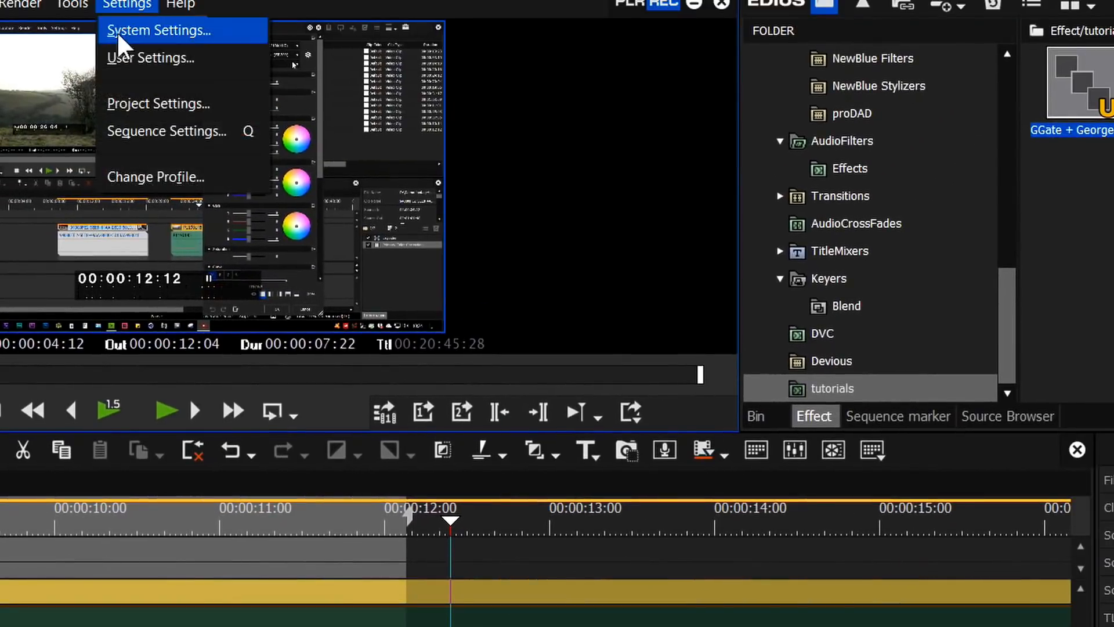
pyautogui.click(119, 59)
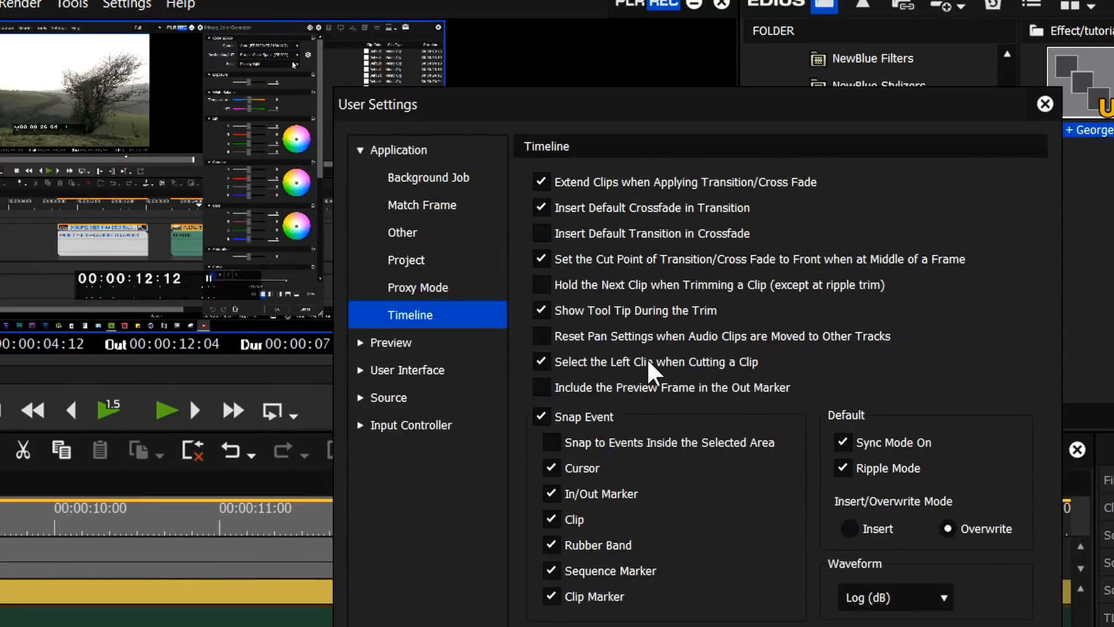
pyautogui.click(541, 361)
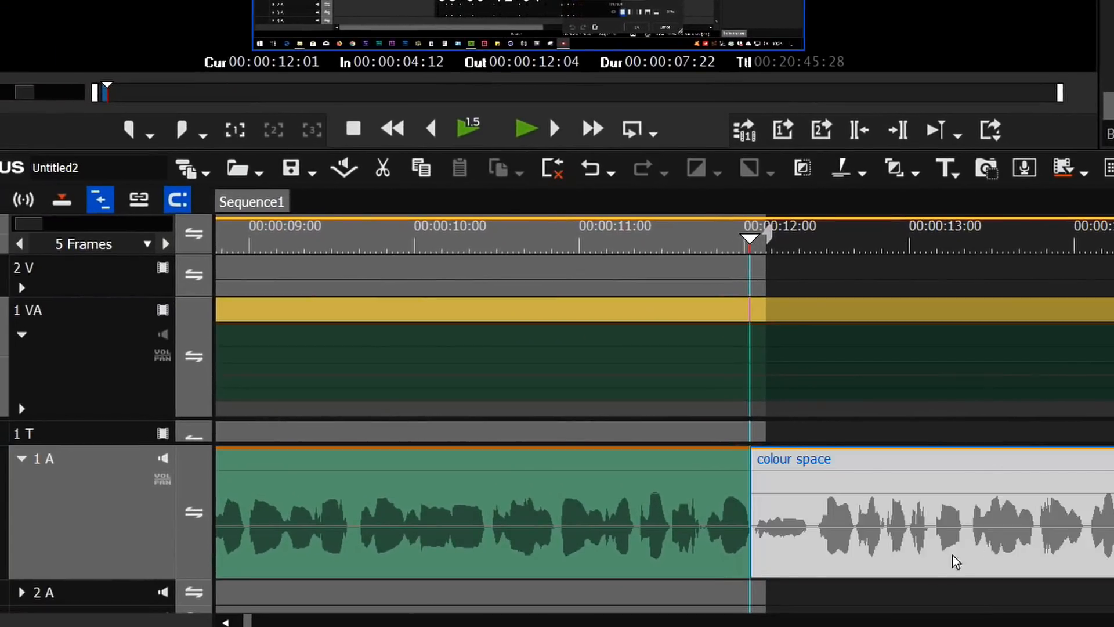
pyautogui.click(815, 247)
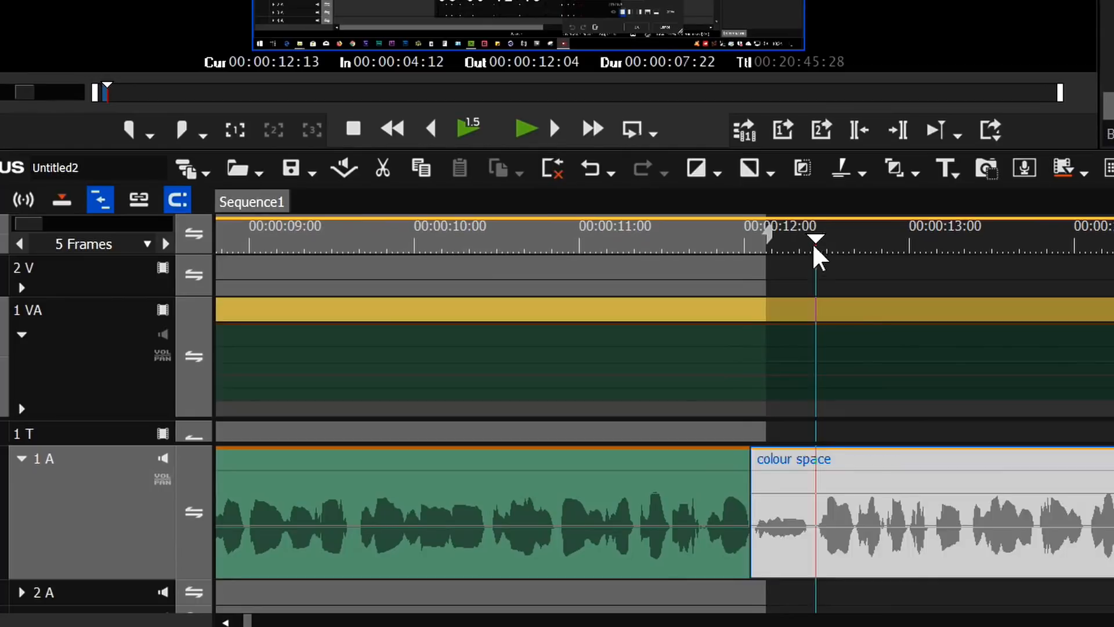
pyautogui.press('c')
# - Undo the test cuts and turn Select the Left Clip when Cutting a Clip back on
pyautogui.click(676, 266)
pyautogui.moveTo(675, 262); pyautogui.dragTo(699, 275)
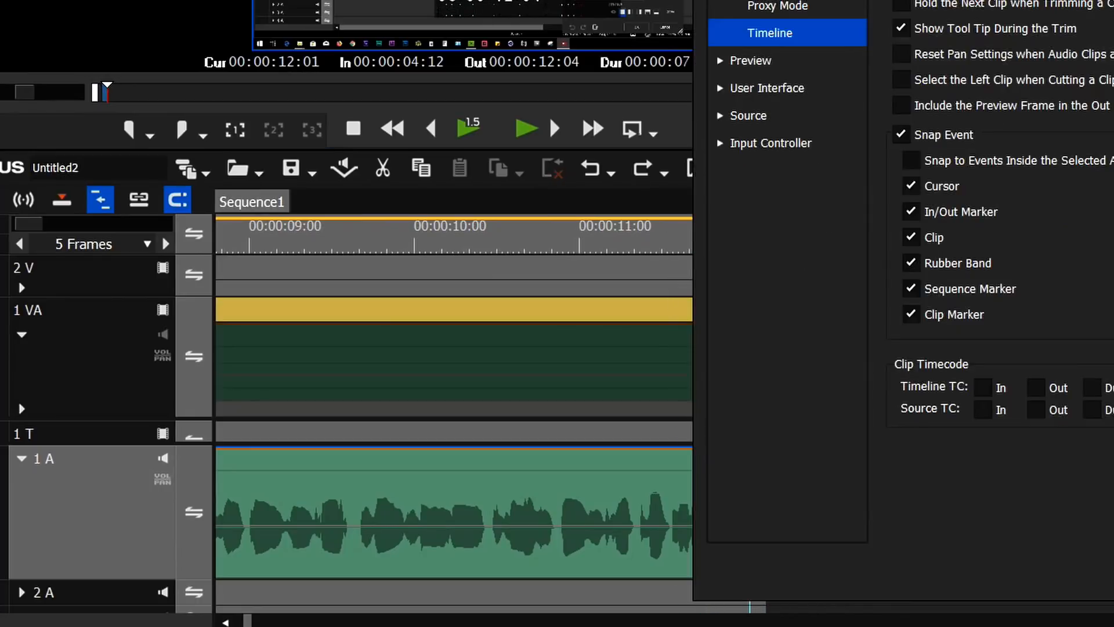
pyautogui.click(902, 80)
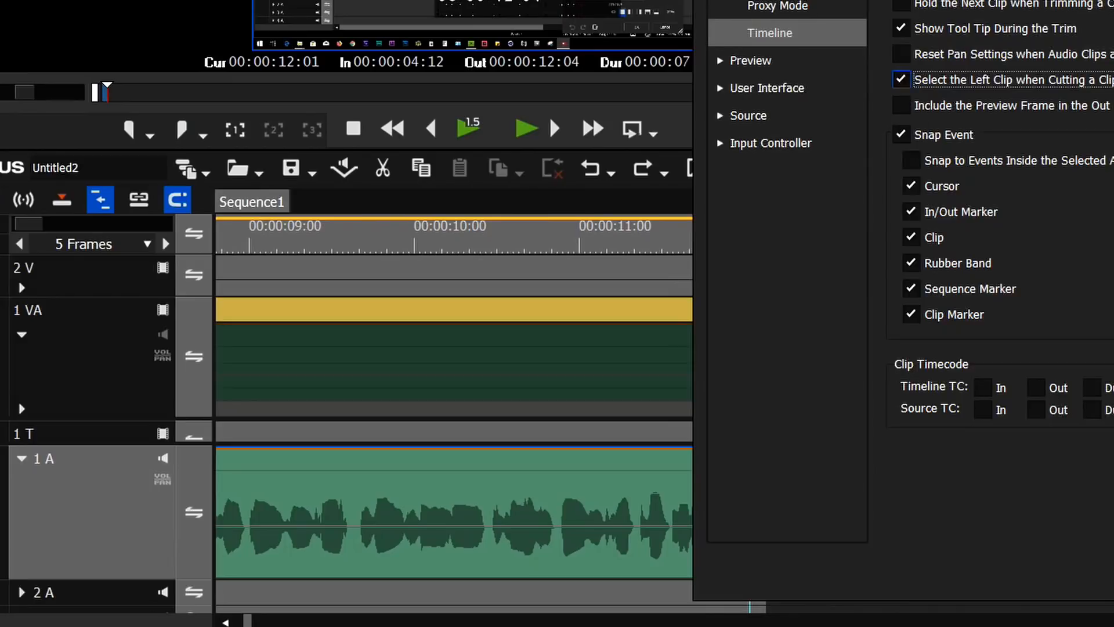
# - Cut the track 1 A audio at 00:00:12:01 and 00:00:12:12, and delete the breath between the cuts
pyautogui.press('c')
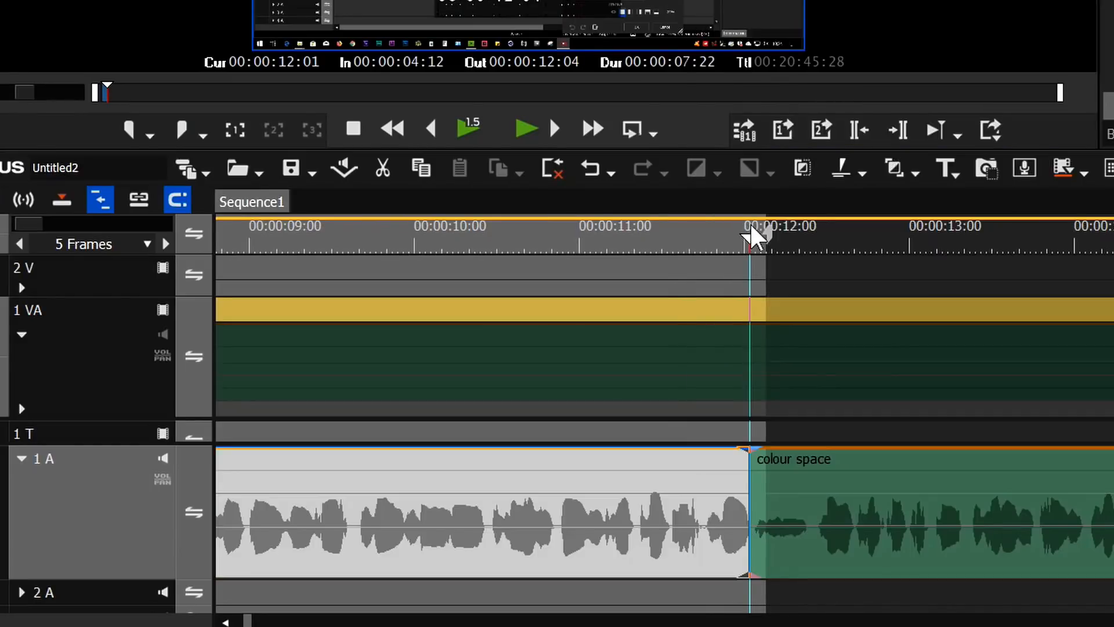
pyautogui.moveTo(751, 233); pyautogui.dragTo(809, 235)
pyautogui.press('c')
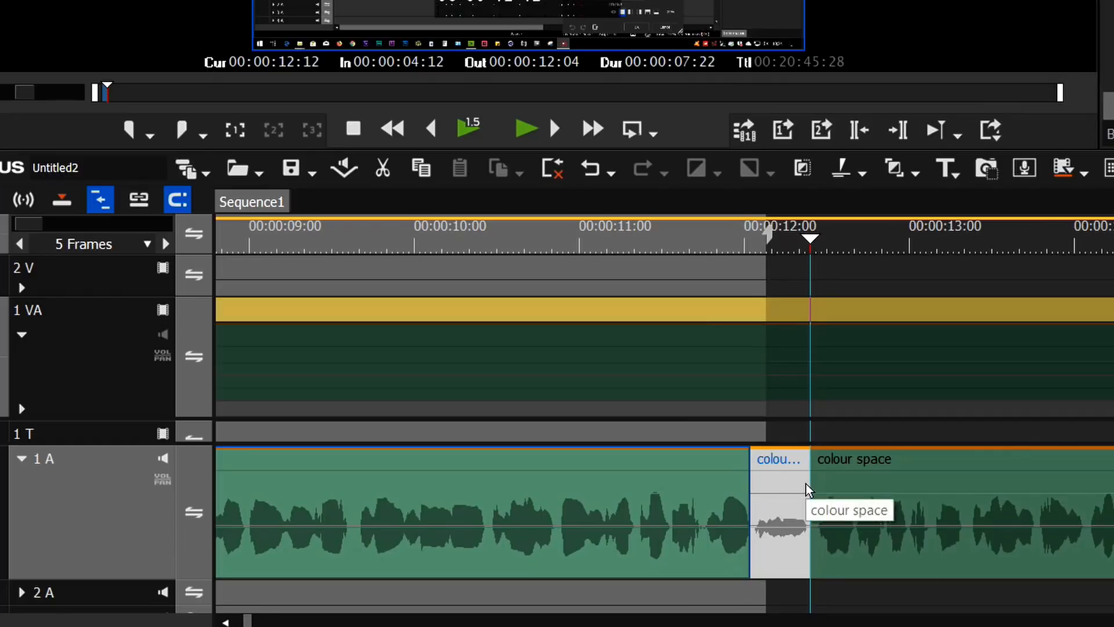
pyautogui.press('Delete')
pyautogui.click(757, 241)
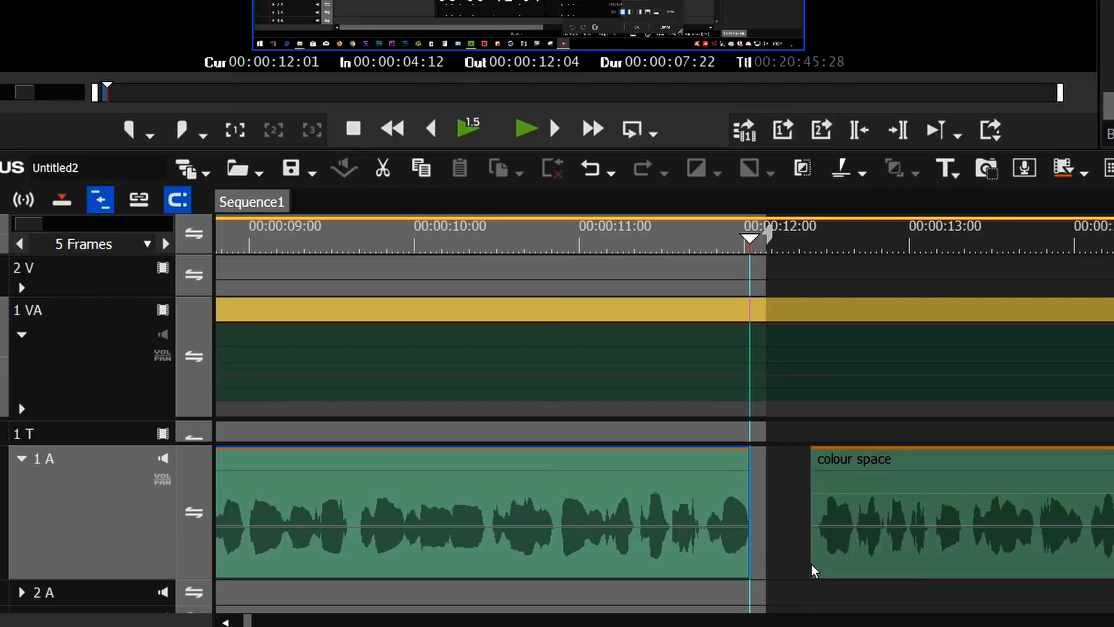
# - Undo the breath deletion, then remove it instead by cutting at 00:00:12:01 and trimming the following clip's start to 00:00:12:12
pyautogui.hotkey('ctrl', 'z')
pyautogui.moveTo(693, 256); pyautogui.dragTo(811, 236)
pyautogui.press('c')
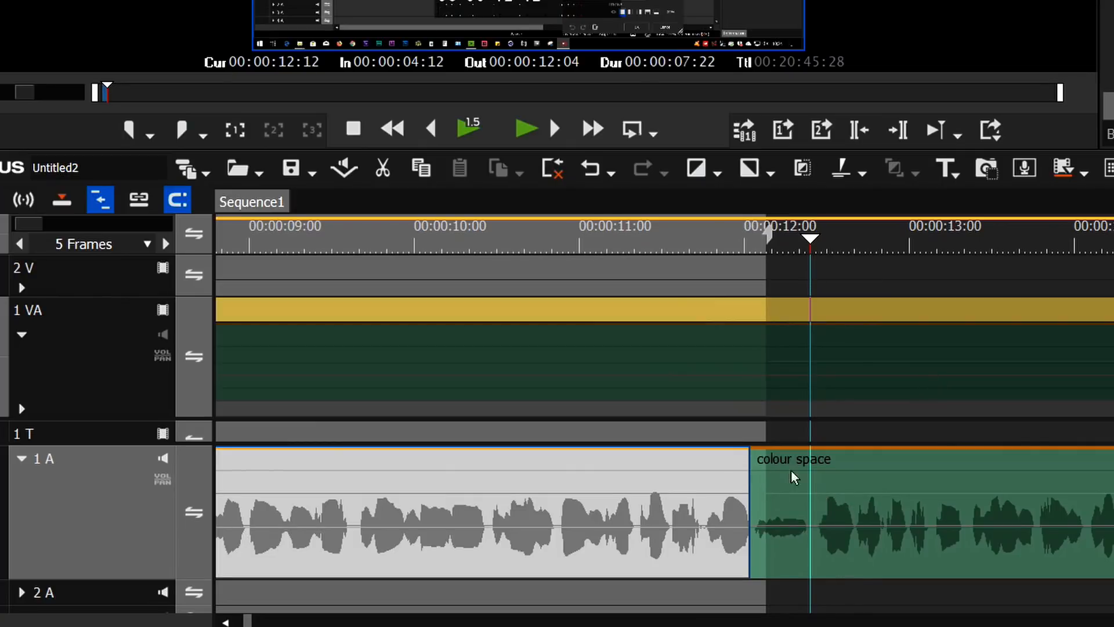
pyautogui.press('n')
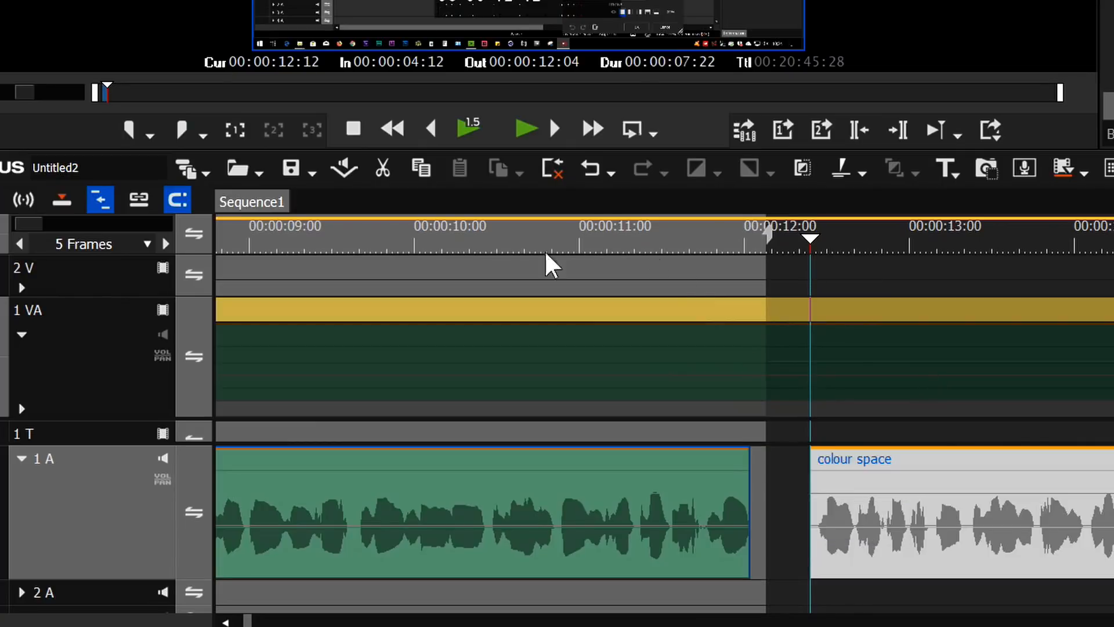
# - Play the audio from 00:00:09:27 across the gap, and undo the trim and cut on track 1 A
pyautogui.moveTo(723, 239); pyautogui.dragTo(645, 278)
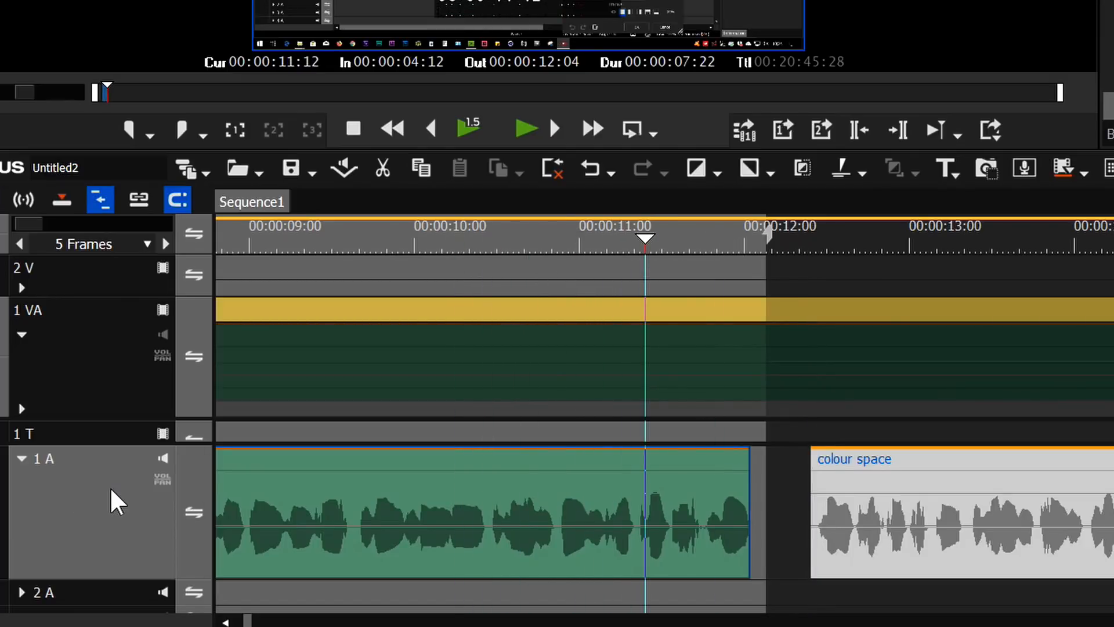
pyautogui.click(770, 246)
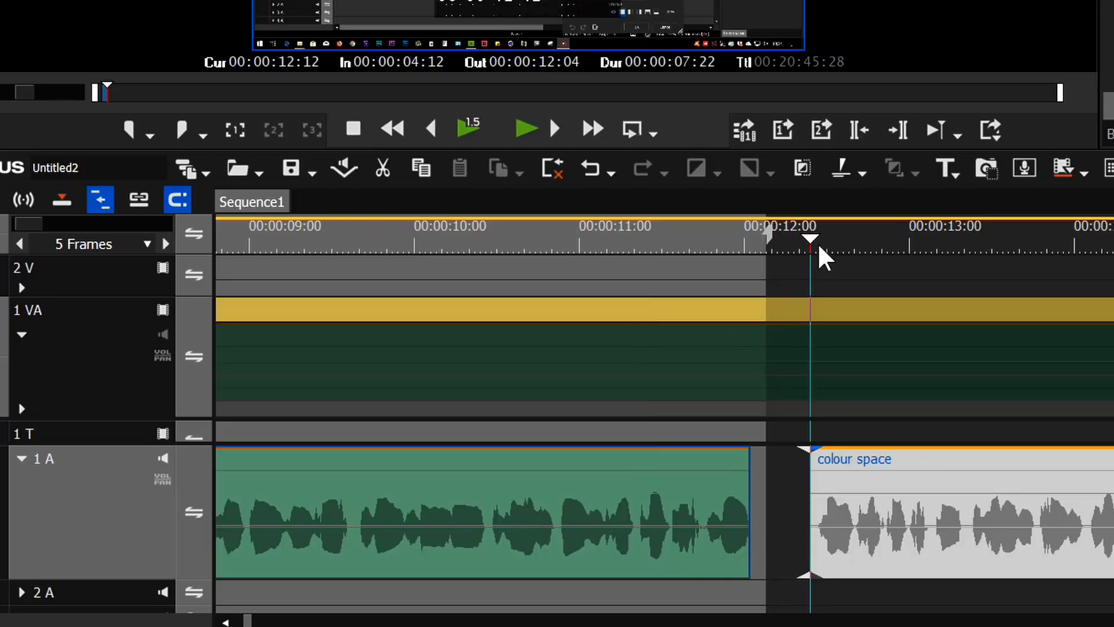
pyautogui.moveTo(819, 248)
pyautogui.mouseDown()
pyautogui.moveTo(832, 248)
pyautogui.moveTo(397, 249)
pyautogui.mouseUp()
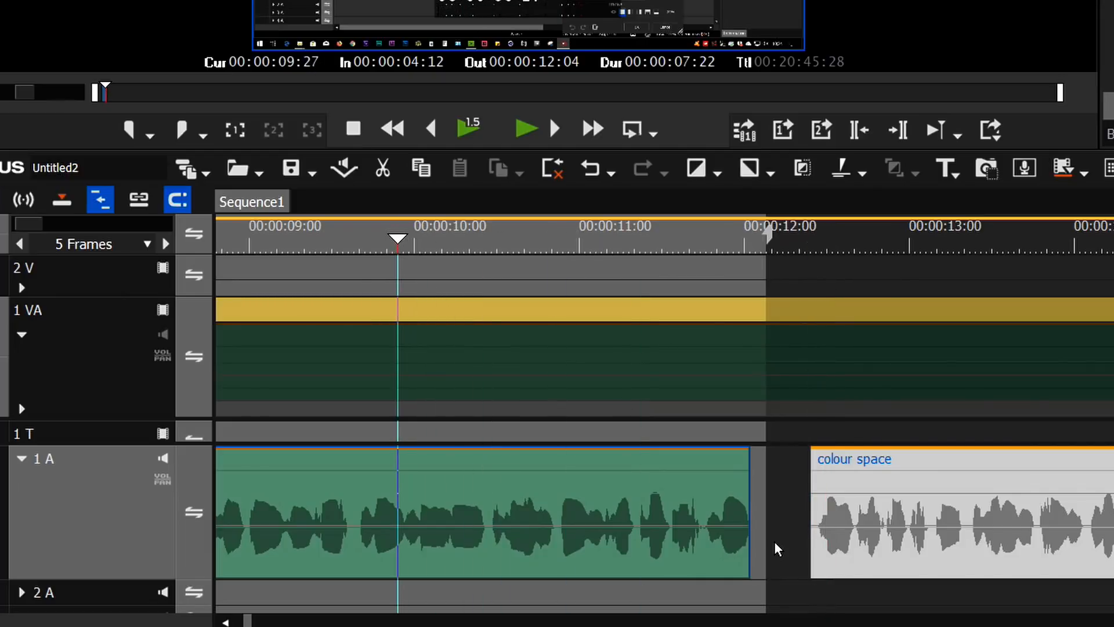
pyautogui.press('space')
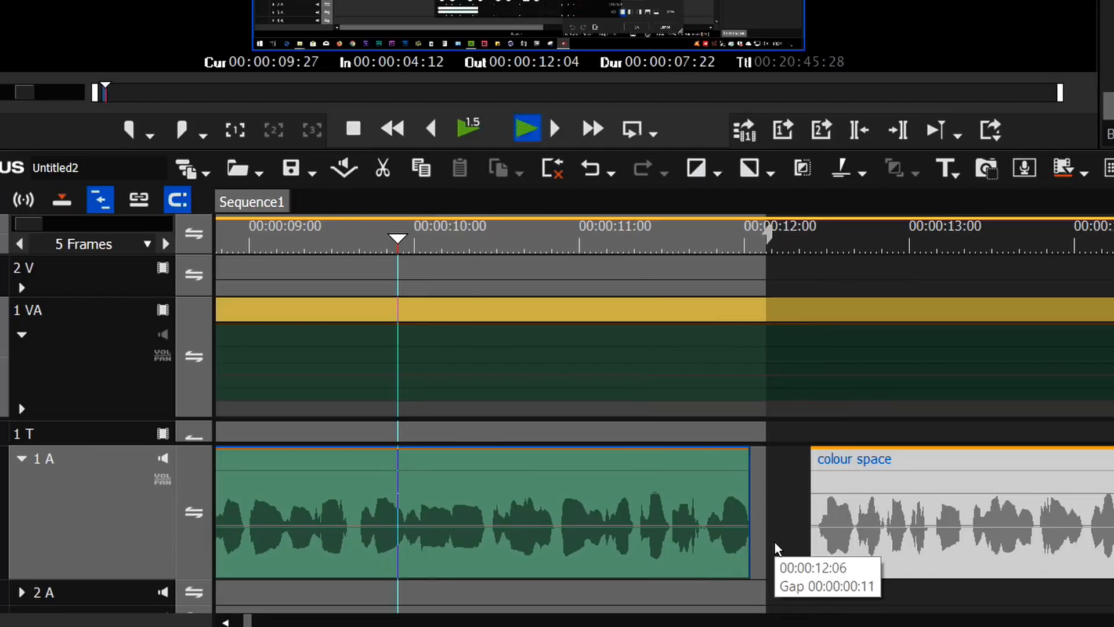
pyautogui.press('s')
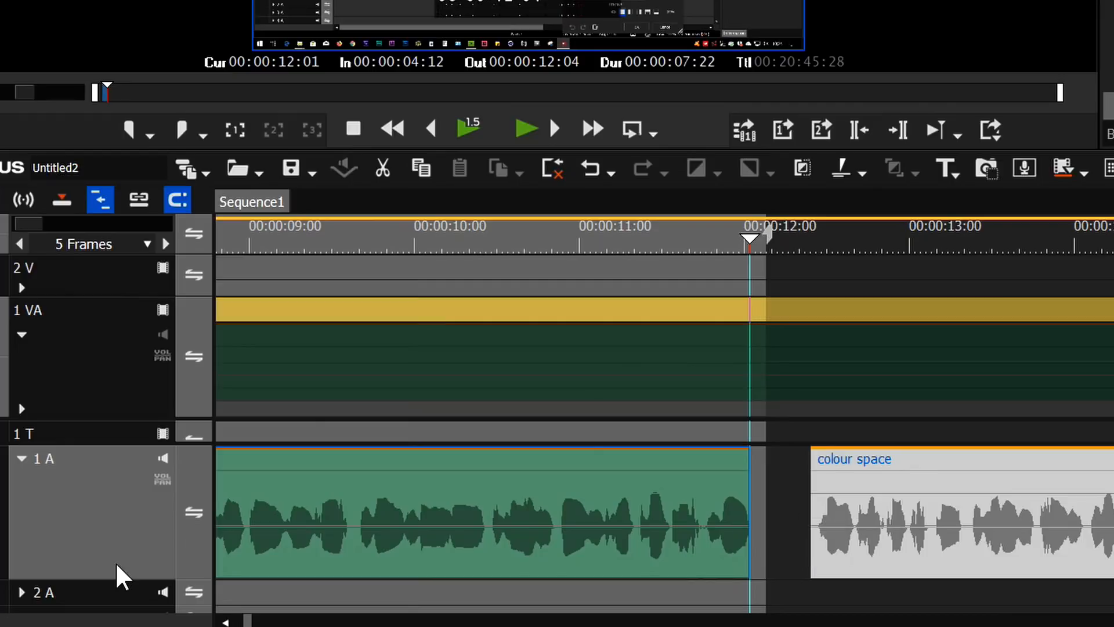
pyautogui.hotkey('ctrl', 'z')
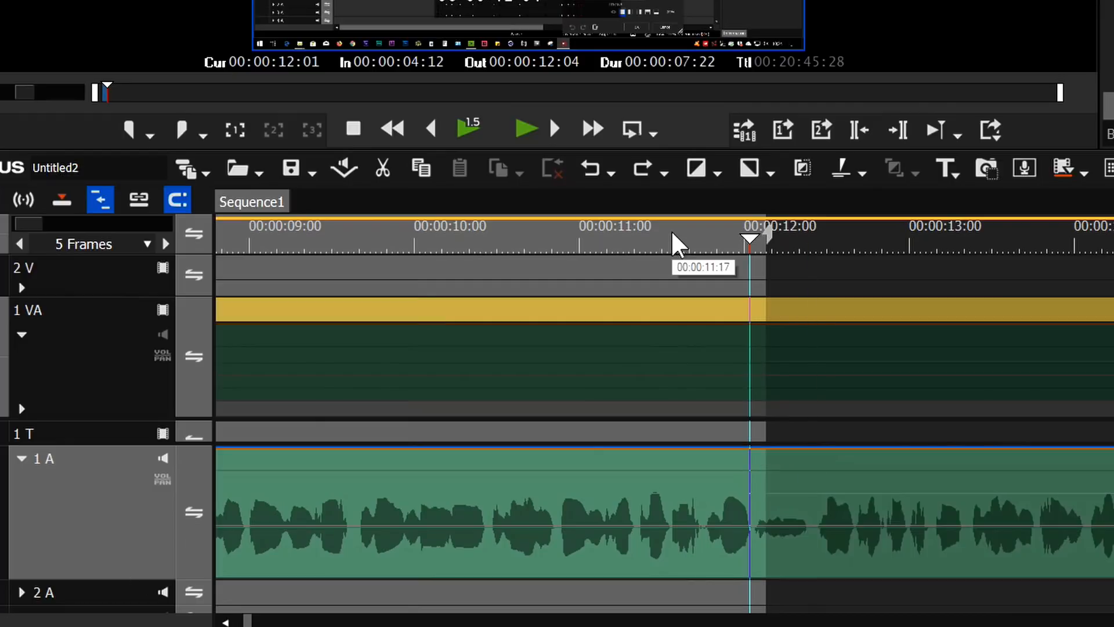
# - Show the volume rubber band on track 1 A with the playhead at the breath, 00:00:12:04
pyautogui.moveTo(767, 241); pyautogui.dragTo(760, 280)
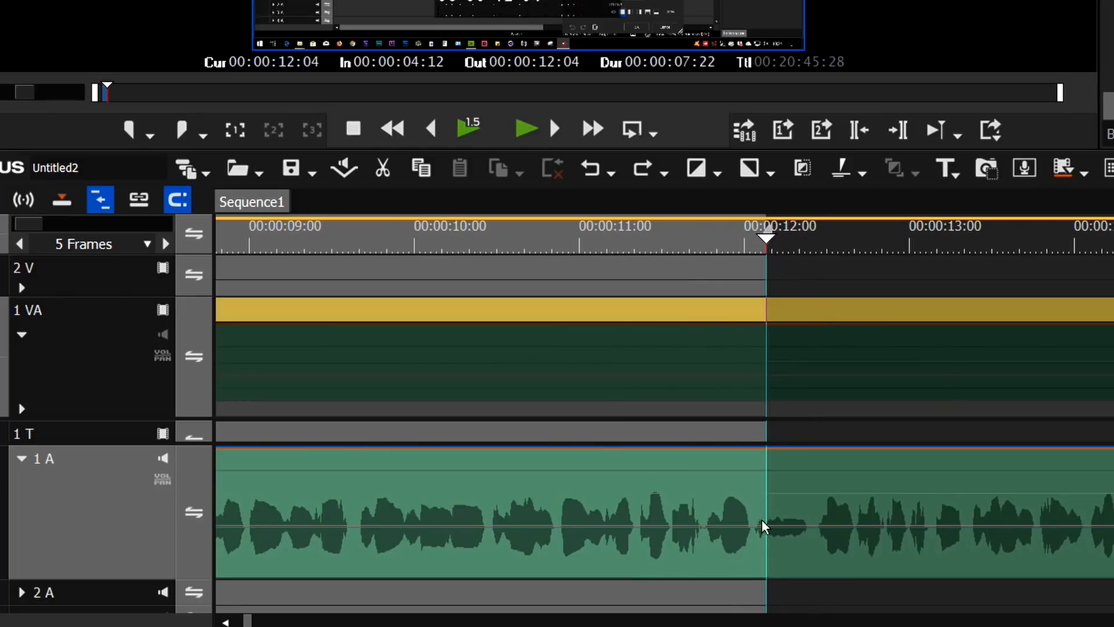
pyautogui.click(162, 480)
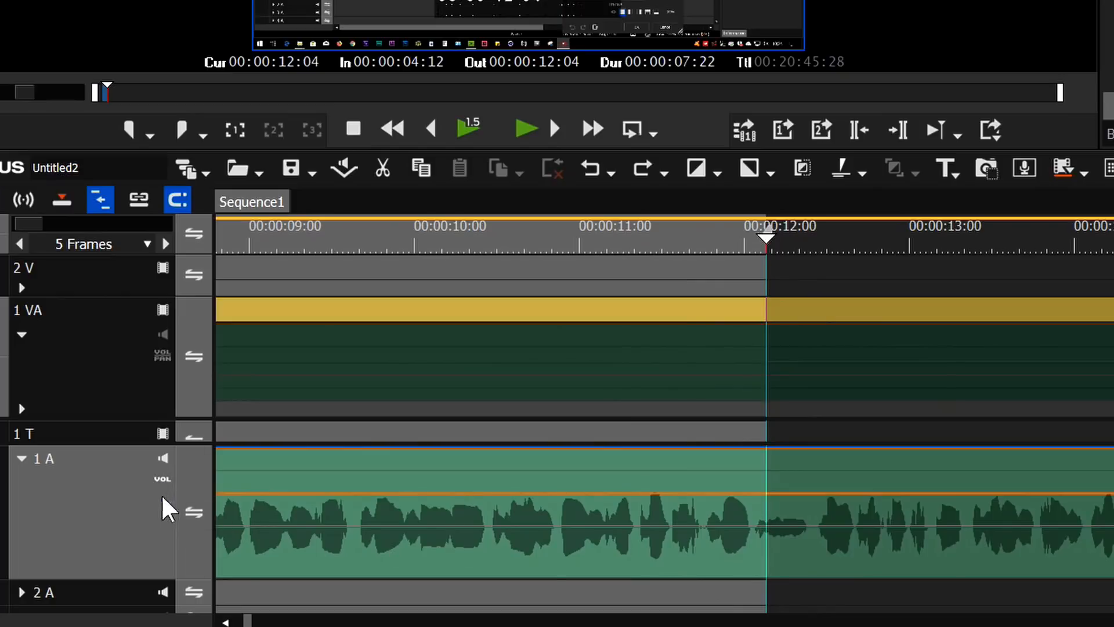
# - Add volume points around the breath, lower the band to silence between about 00:00:12:04 and 00:00:12:13, and play it back
pyautogui.click(754, 493)
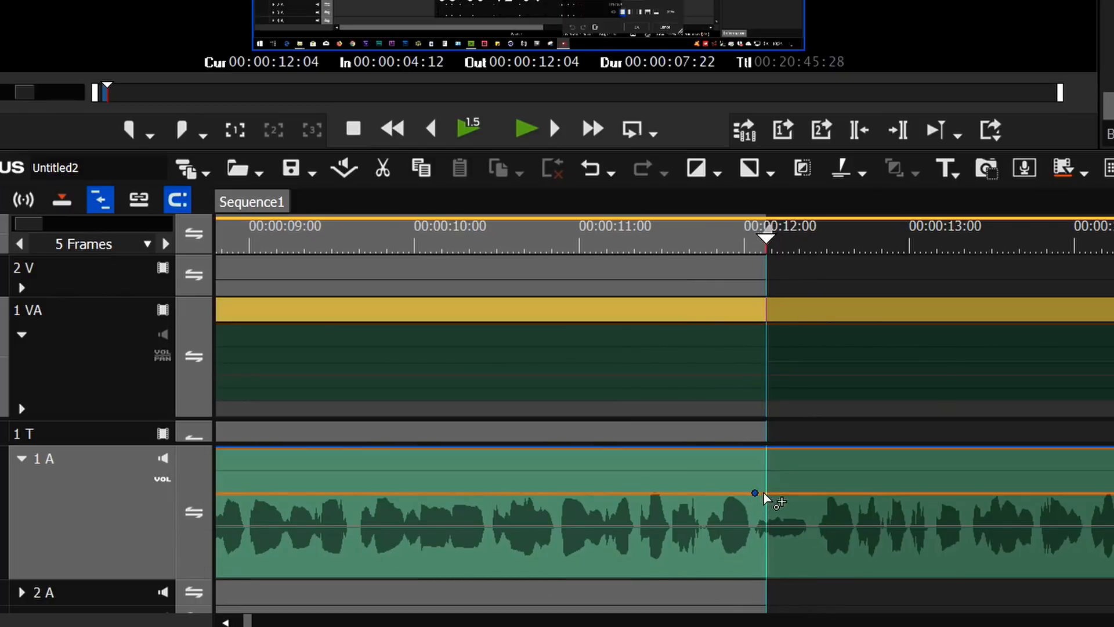
pyautogui.click(820, 492)
pyautogui.moveTo(766, 493); pyautogui.dragTo(767, 595)
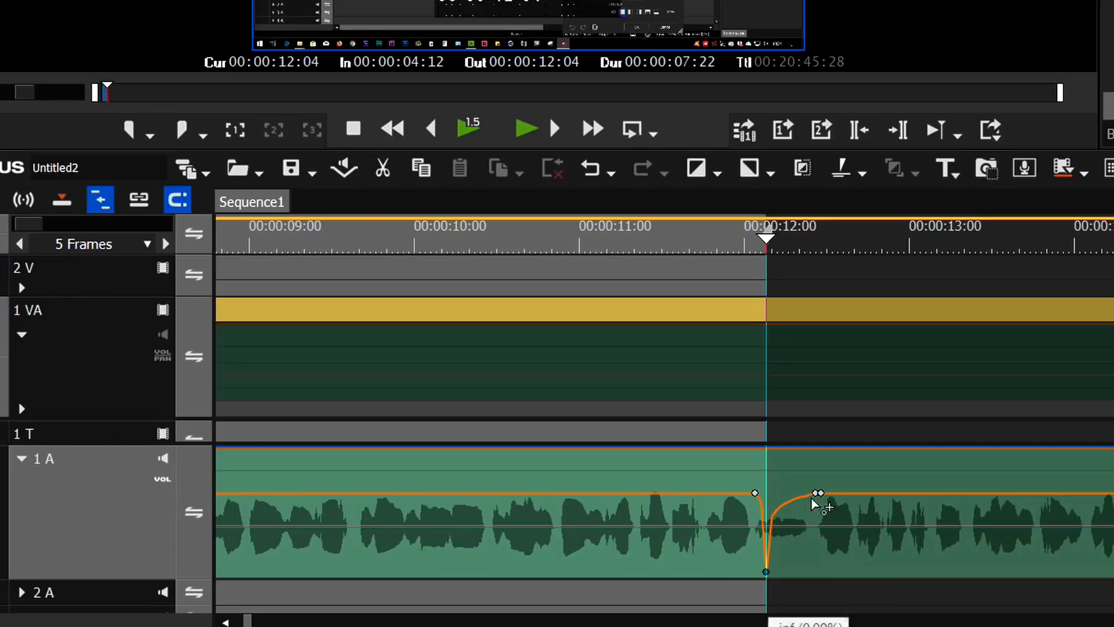
pyautogui.moveTo(815, 493); pyautogui.dragTo(816, 601)
pyautogui.click(671, 237)
pyautogui.press('space')
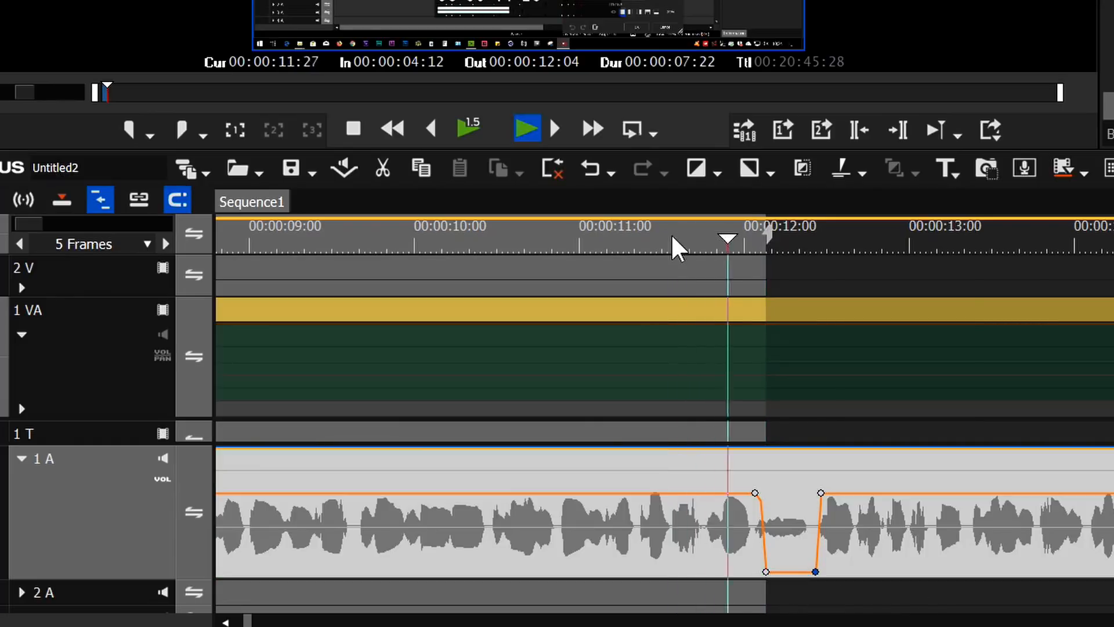
pyautogui.moveTo(670, 238); pyautogui.dragTo(706, 261)
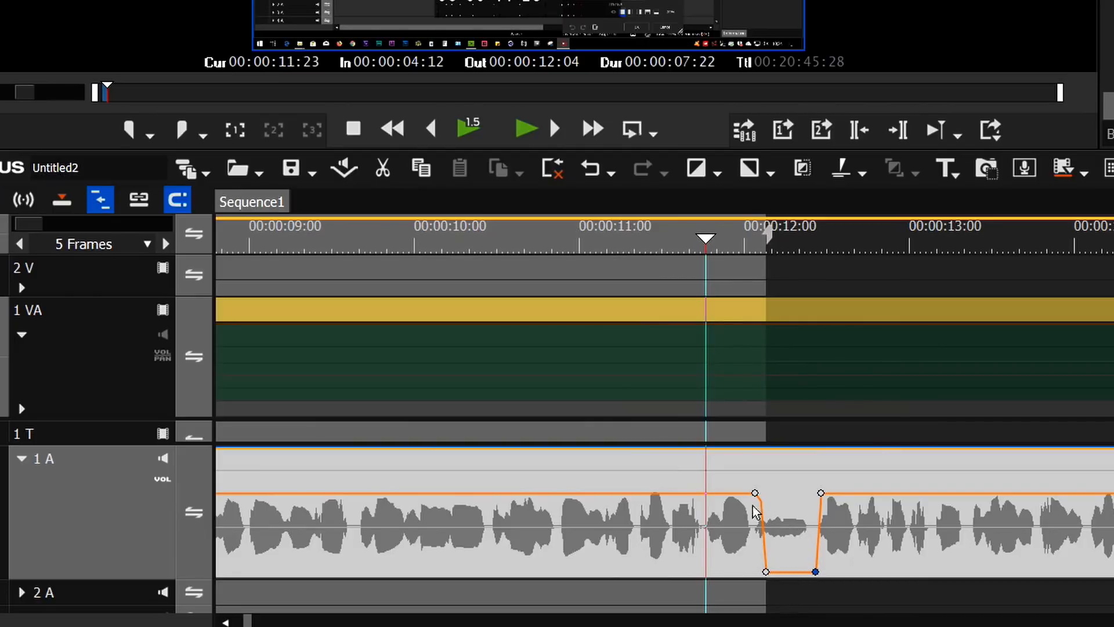
# - Narrow the silent volume dip to about 00:00:12:07–00:00:12:08 for gradual fades, and play across it
pyautogui.click(766, 571)
pyautogui.moveTo(771, 573); pyautogui.dragTo(796, 578)
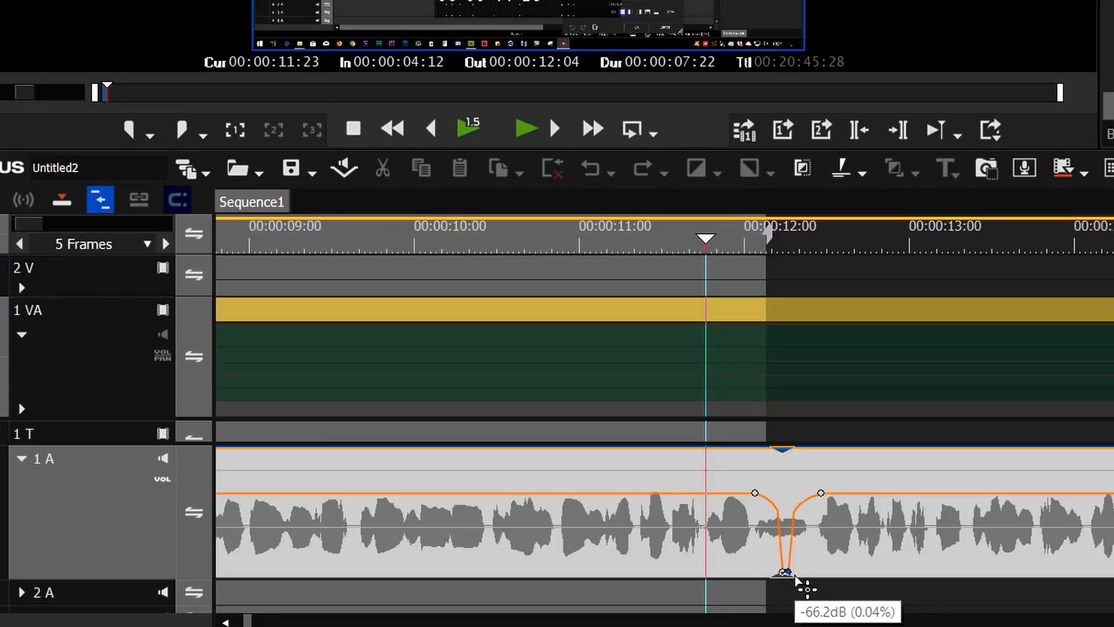
pyautogui.click(596, 280)
pyautogui.press('space')
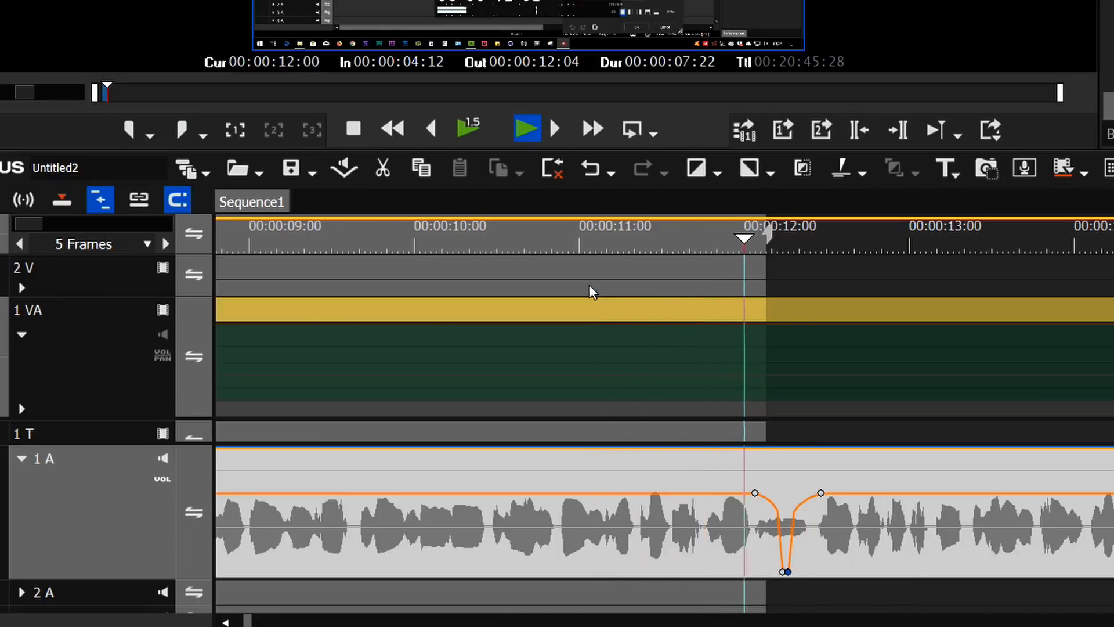
pyautogui.click(655, 239)
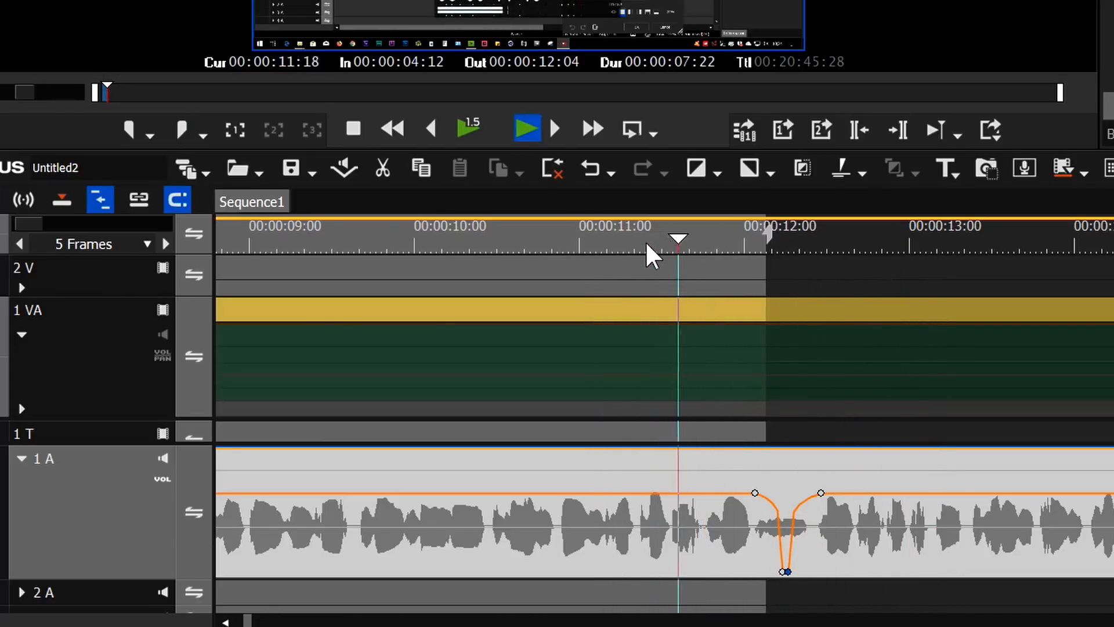
pyautogui.press('space')
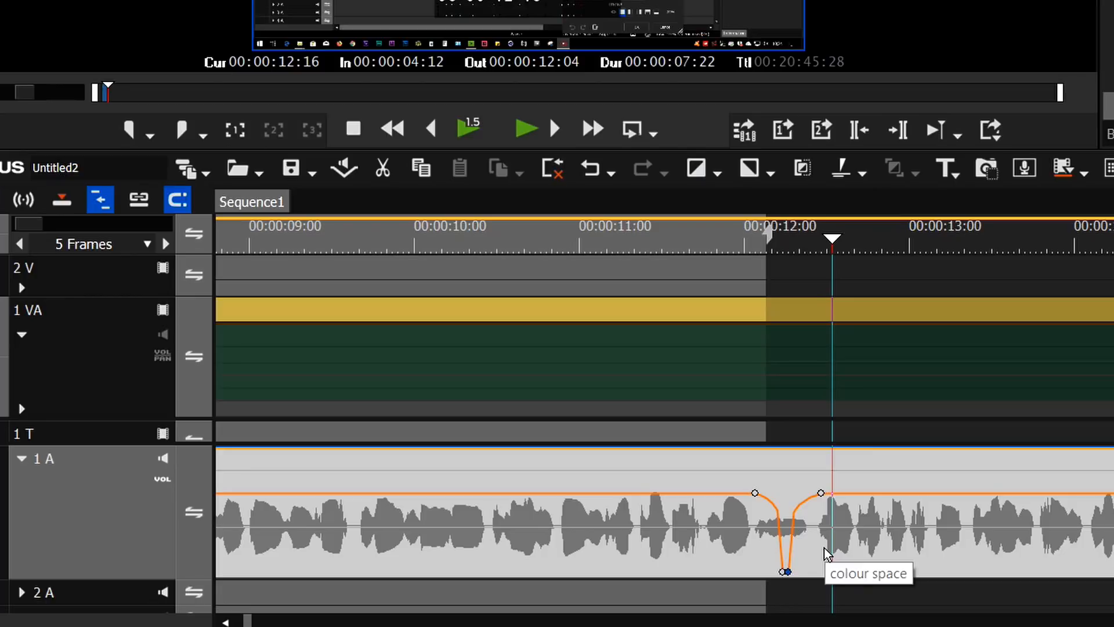
# - Undo the volume rubber band edits around the breath
pyautogui.hotkey('ctrl', 'z')
pyautogui.hotkey('ctrl', 'z')
pyautogui.hotkey('ctrl', 'z')
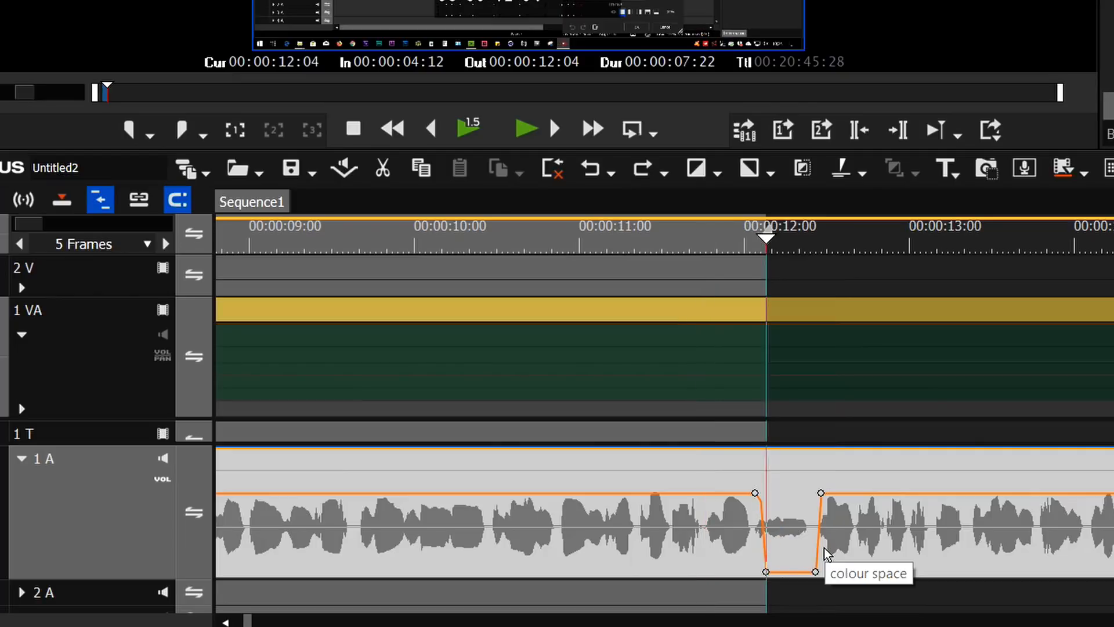
pyautogui.click(824, 548)
pyautogui.hotkey('ctrl', 'z')
pyautogui.hotkey('ctrl', 'z')
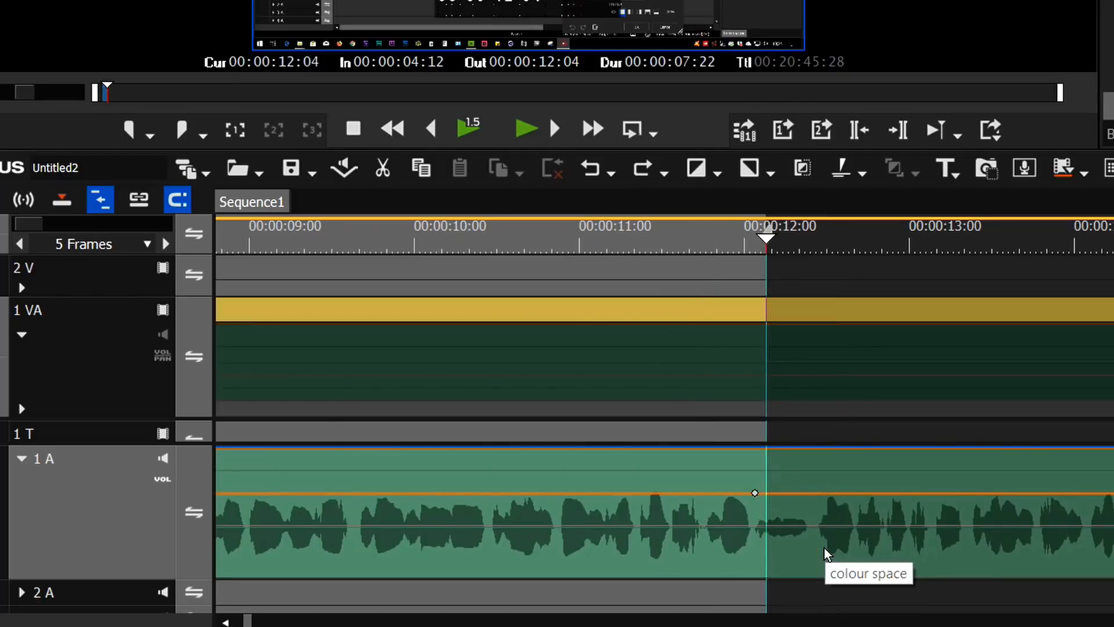
# - Apply V Mute to the track 1 A audio in the middle of the breath at 00:00:12:08
pyautogui.click(722, 242)
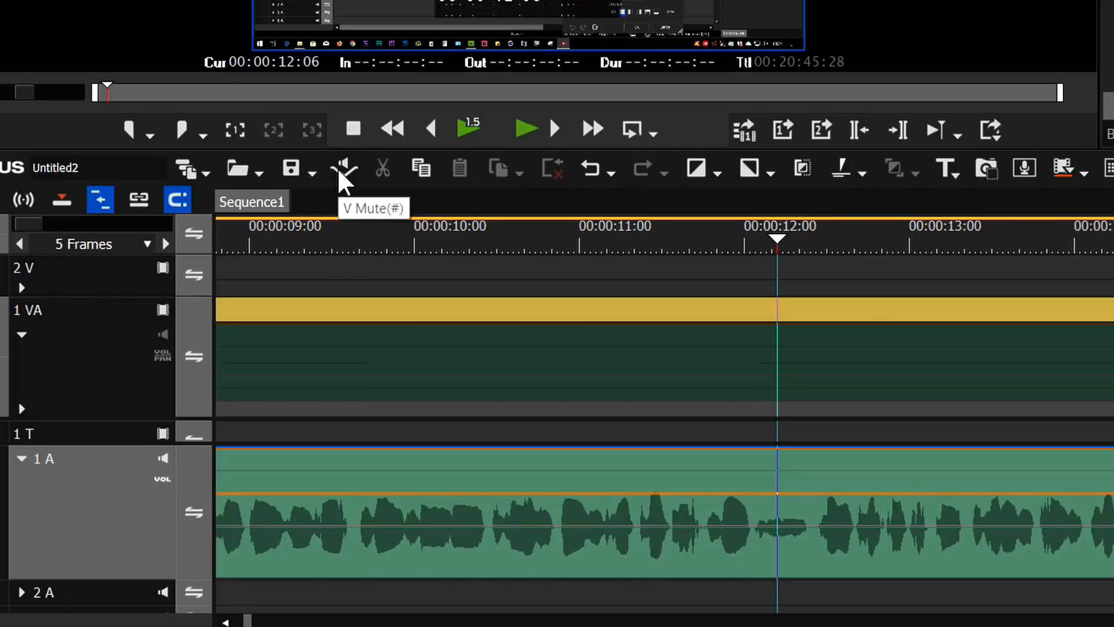
pyautogui.moveTo(781, 240); pyautogui.dragTo(789, 235)
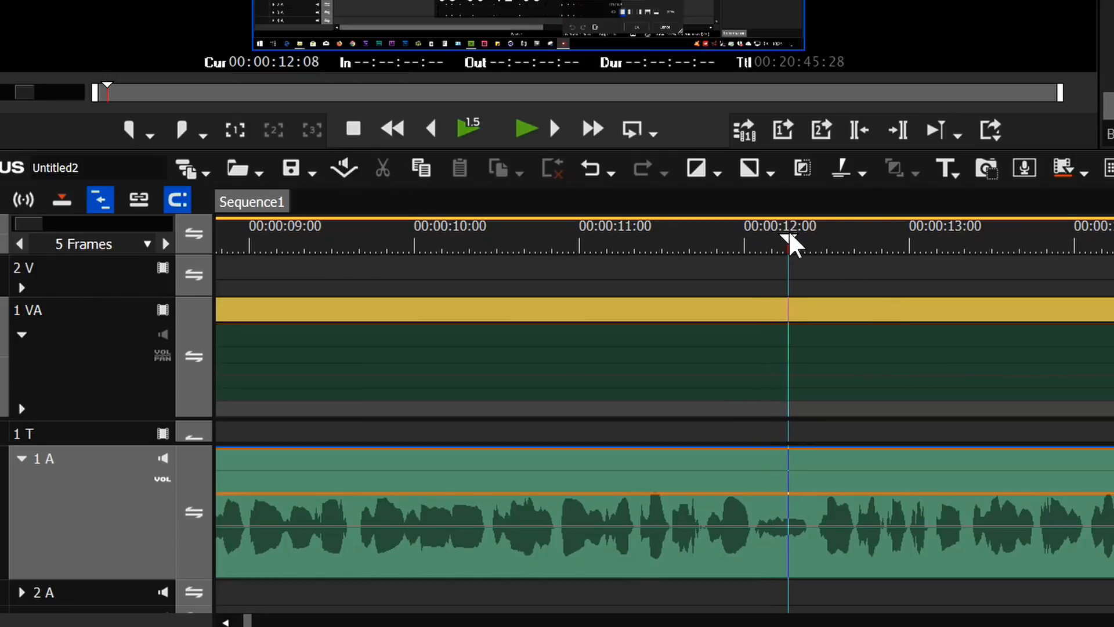
pyautogui.click(348, 169)
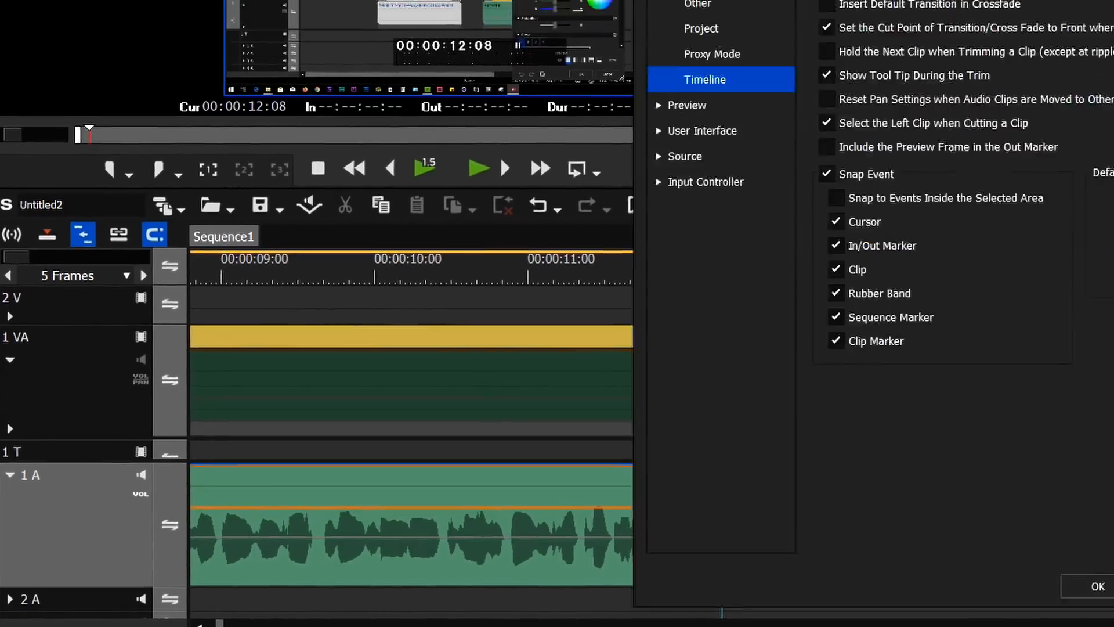
# - Open the V-mute duration for editing in the Source Duration user settings
pyautogui.click(667, 154)
pyautogui.click(642, 331)
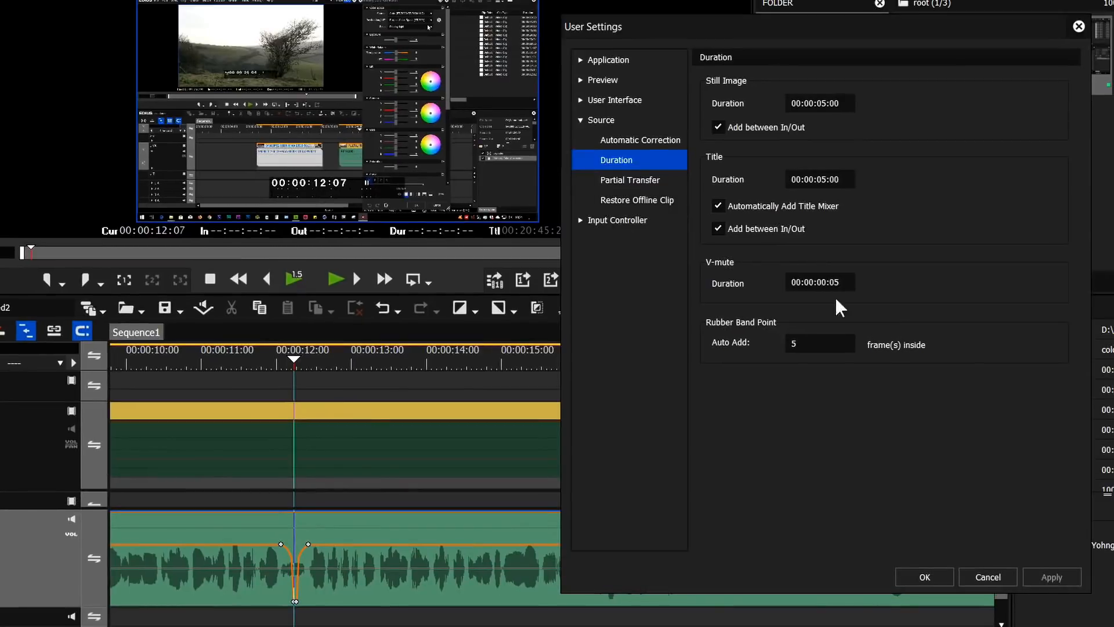
pyautogui.click(827, 282)
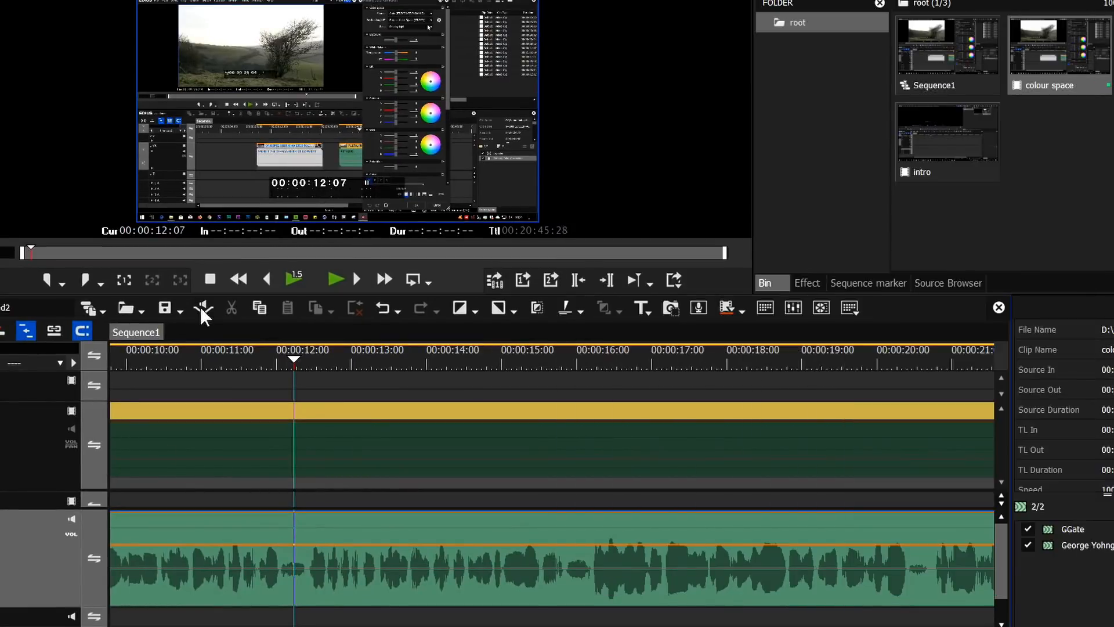
# - Try V Mute on the track 1 A breath at 00:00:12:07, play across it, and undo the mute
pyautogui.click(200, 305)
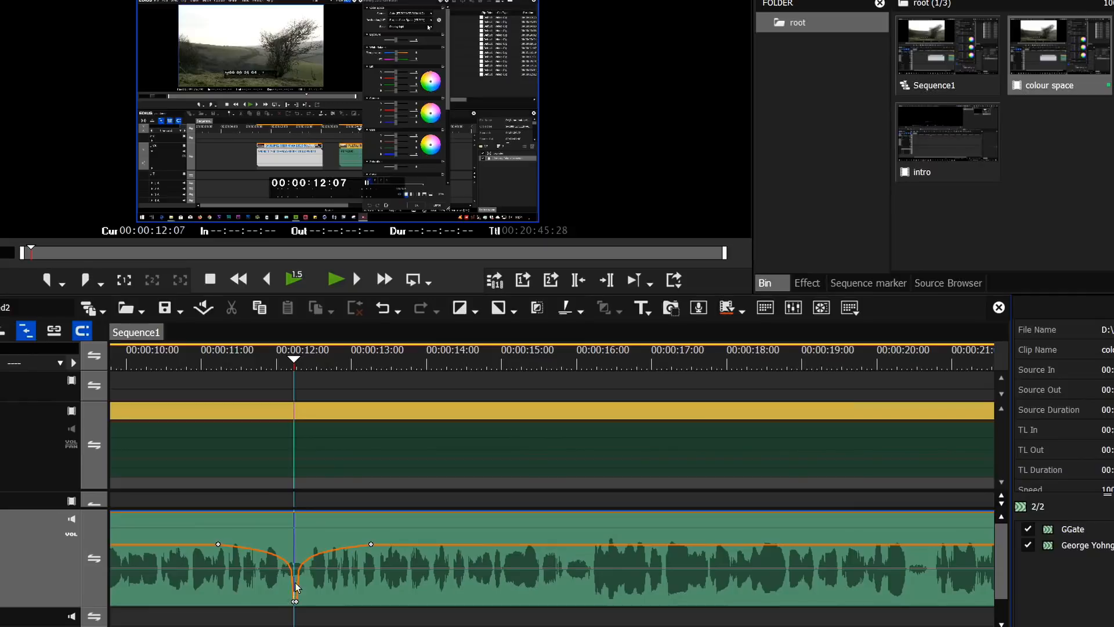
pyautogui.click(186, 360)
pyautogui.press('space')
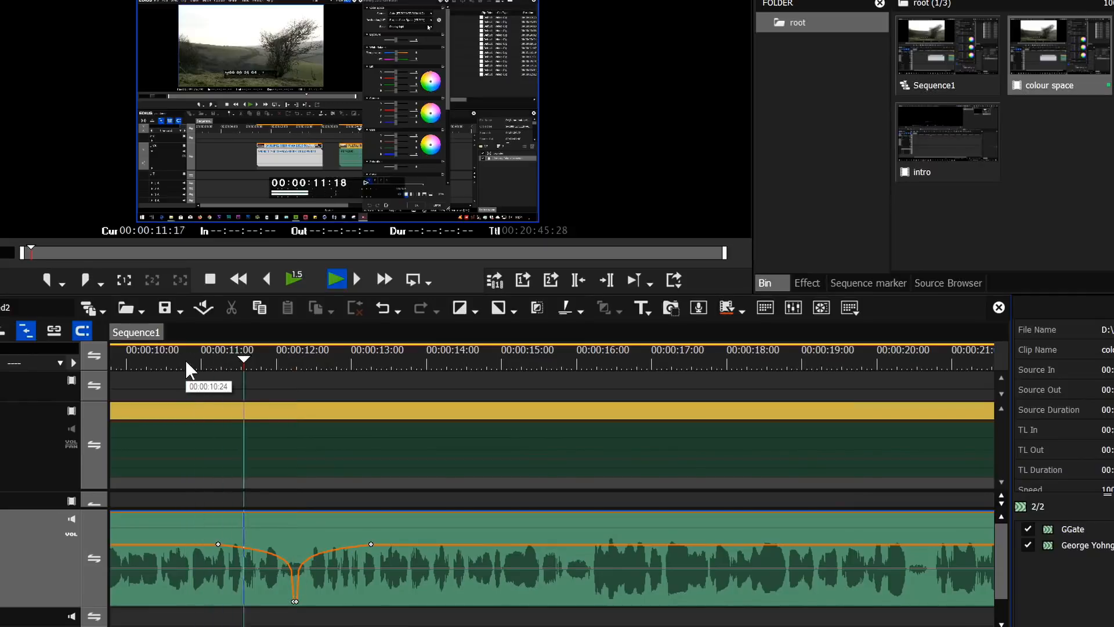
pyautogui.press('space')
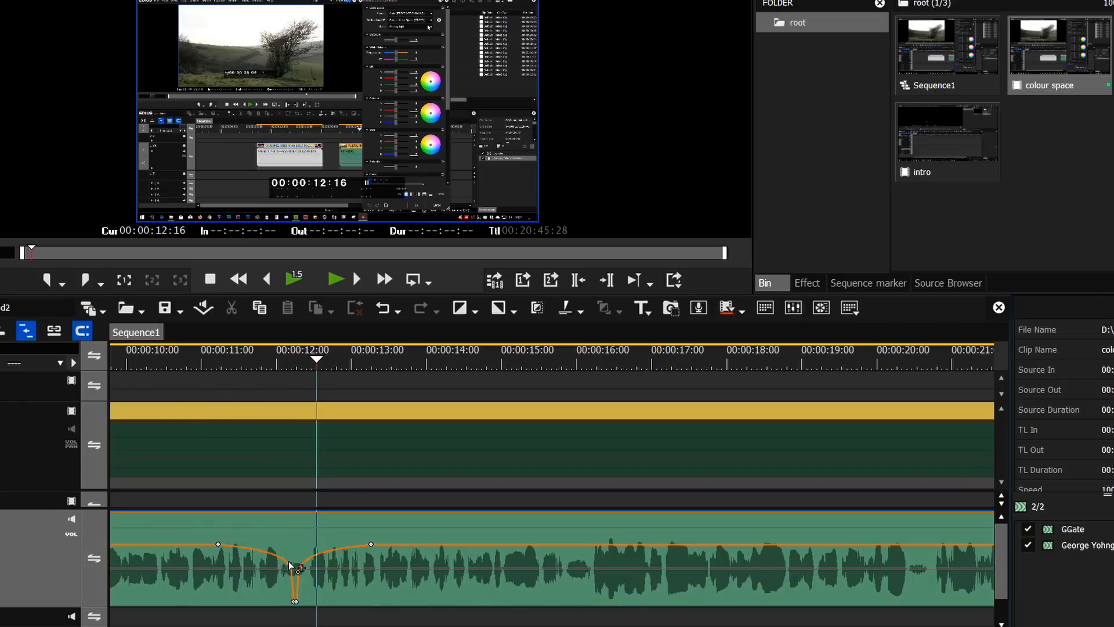
pyautogui.moveTo(289, 562)
pyautogui.hotkey('ctrl', 'z')
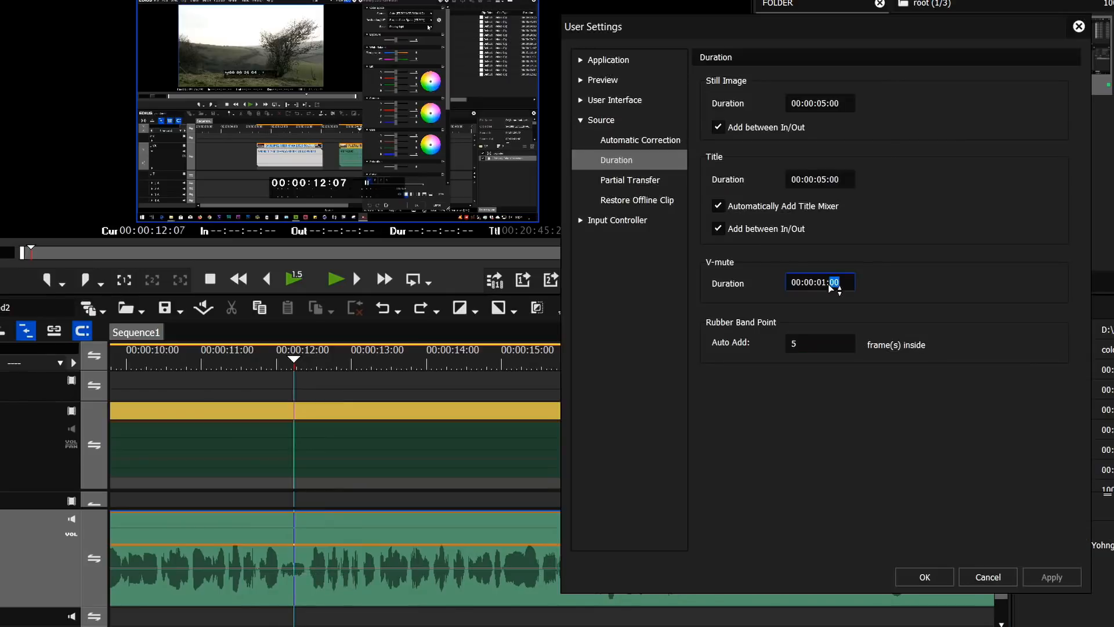
# - Set the V-mute duration to 00:00:00:05 and accept the user settings
pyautogui.write('5')
pyautogui.click(944, 575)
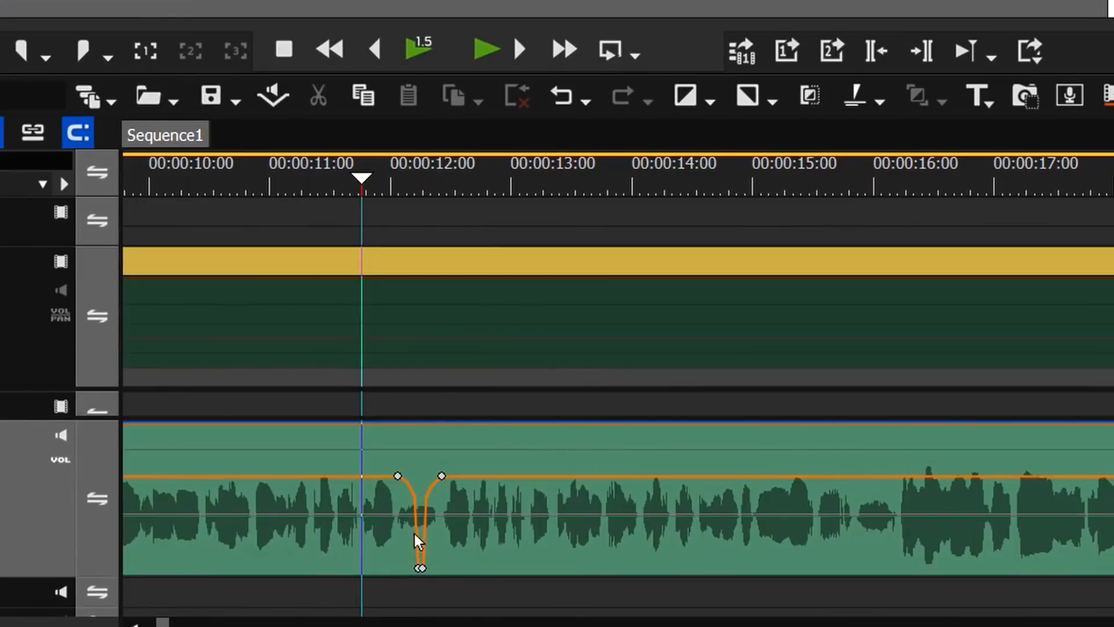
# - Apply V Mute at the start of the breath, at about 00:00:12:04 on track 1 A, and play across it
pyautogui.click(399, 181)
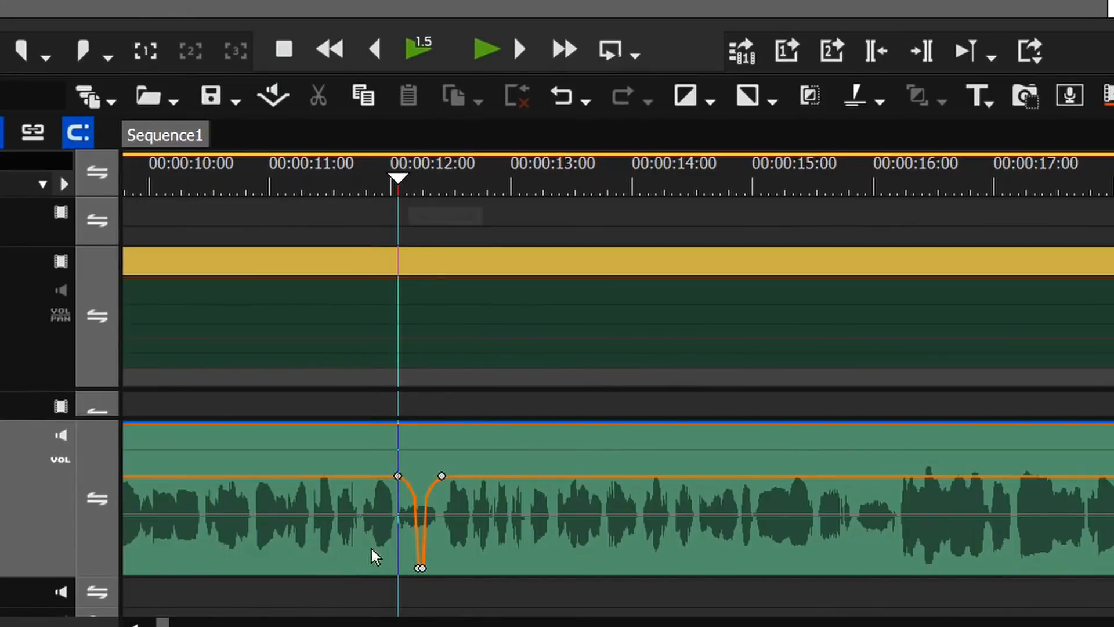
pyautogui.press('Right')
pyautogui.press('Right')
pyautogui.press('Right')
pyautogui.press('Right')
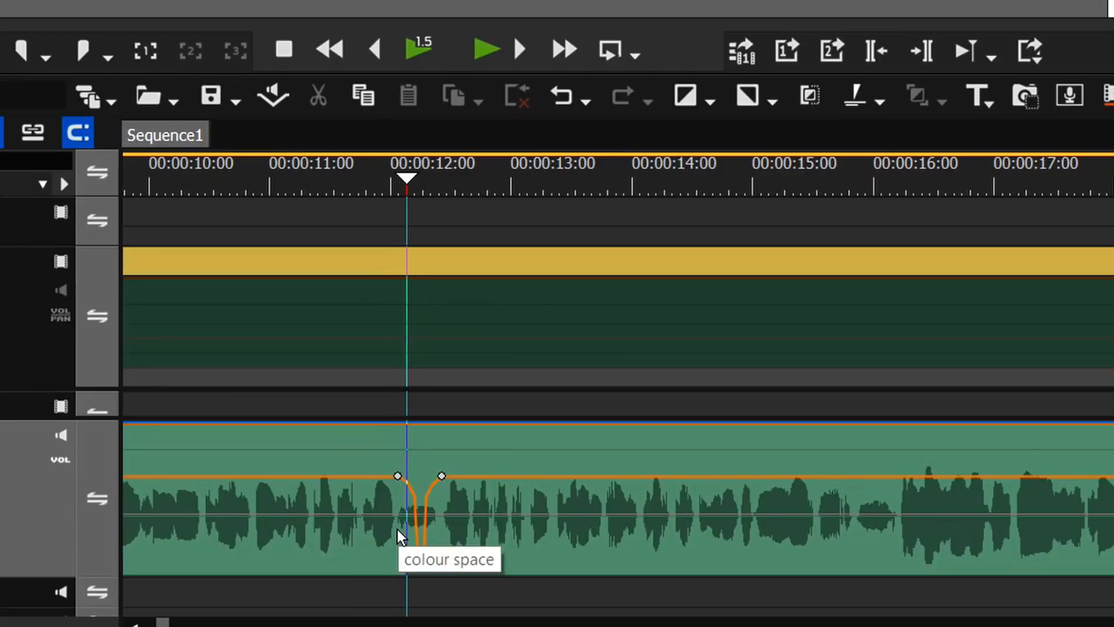
pyautogui.click(286, 91)
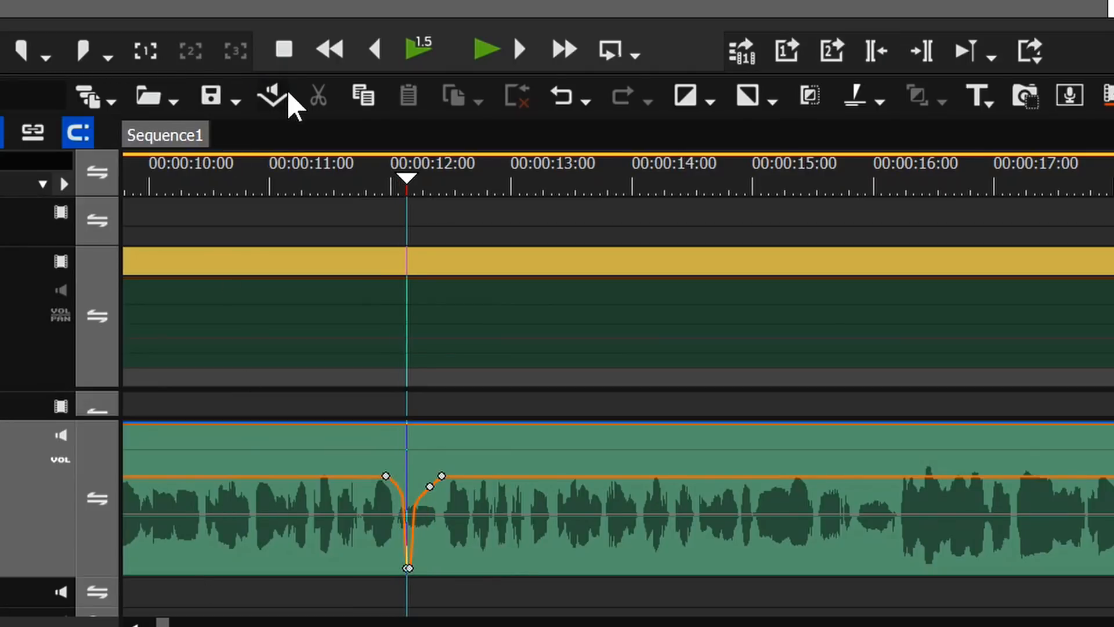
pyautogui.click(337, 187)
pyautogui.press('space')
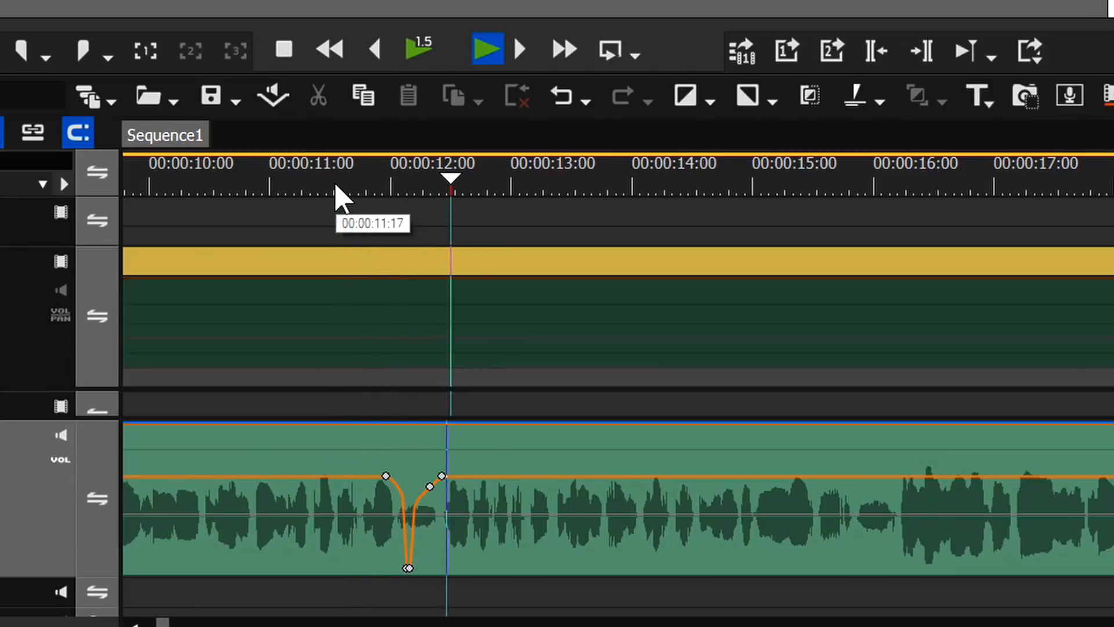
# - Apply V Mute at the end of the same breath, at about 00:00:12:10, and play across the whole muted stretch
pyautogui.click(385, 187)
pyautogui.moveTo(384, 187); pyautogui.dragTo(428, 186)
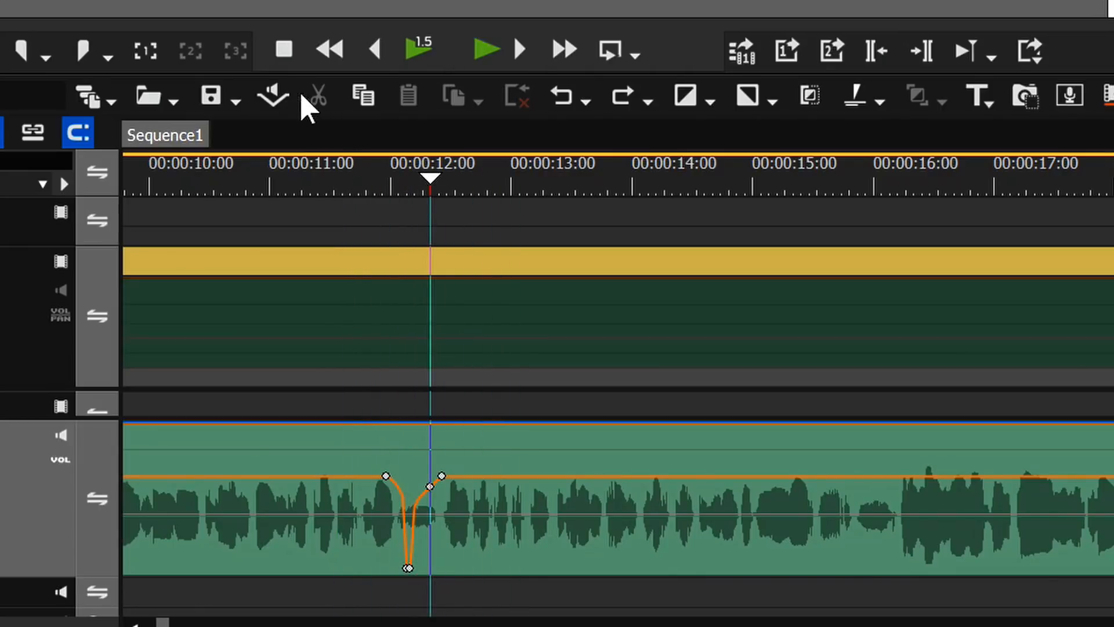
pyautogui.click(273, 98)
pyautogui.moveTo(325, 184); pyautogui.dragTo(239, 315)
pyautogui.press('space')
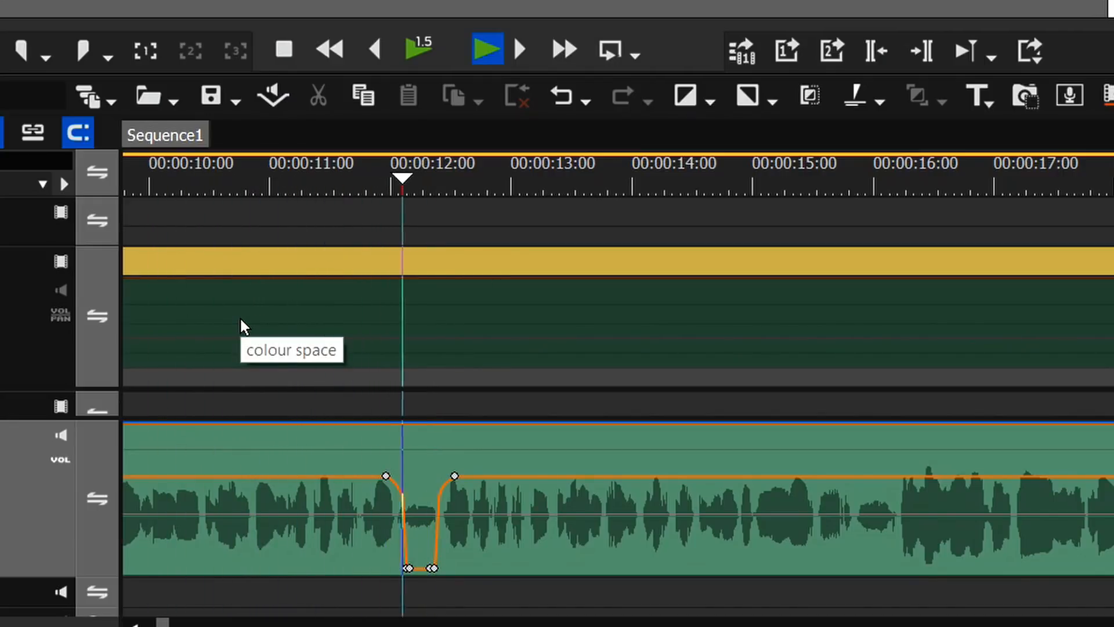
pyautogui.press('space')
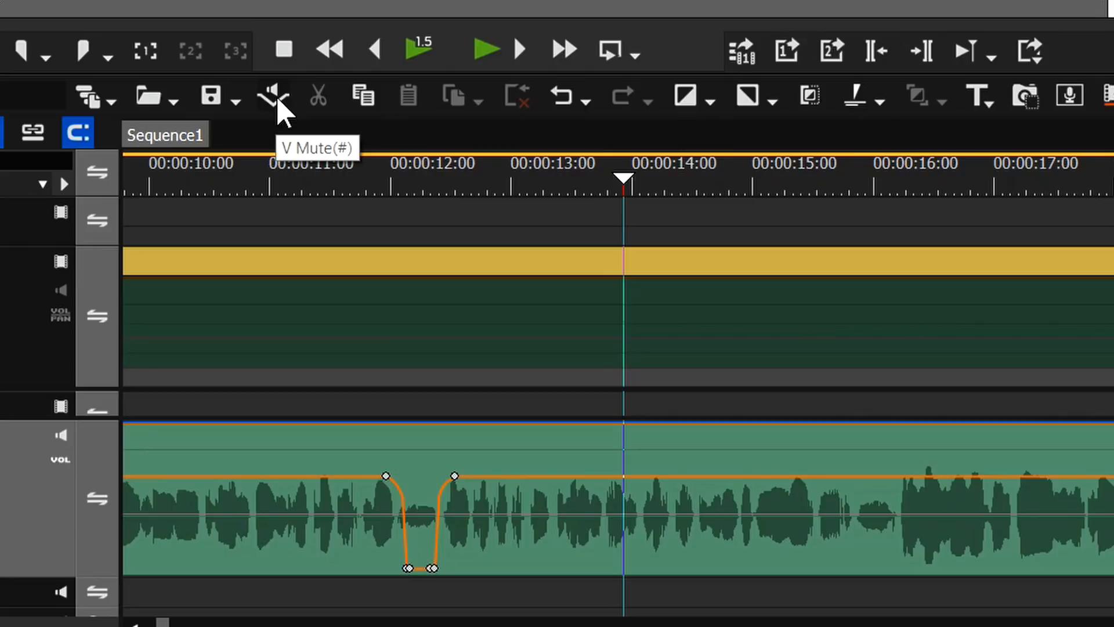
# - Play from about 00:00:14:15 and apply V Mute during playback to the breaths near 00:00:16:00 and 00:00:20:16 on track 1 A
pyautogui.moveTo(542, 180); pyautogui.dragTo(582, 178)
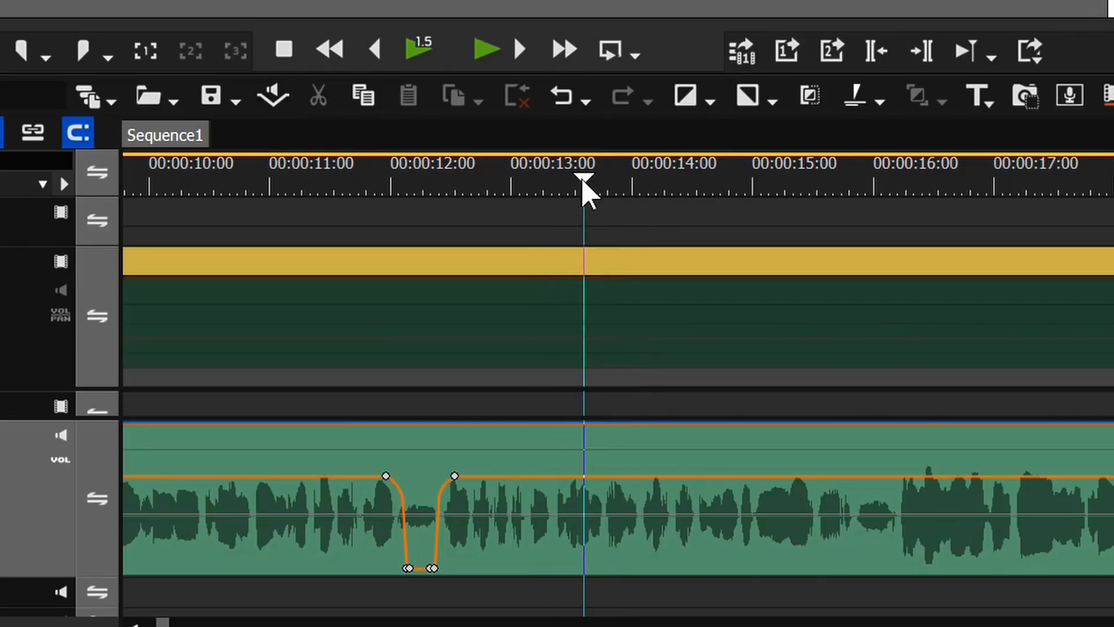
pyautogui.click(875, 185)
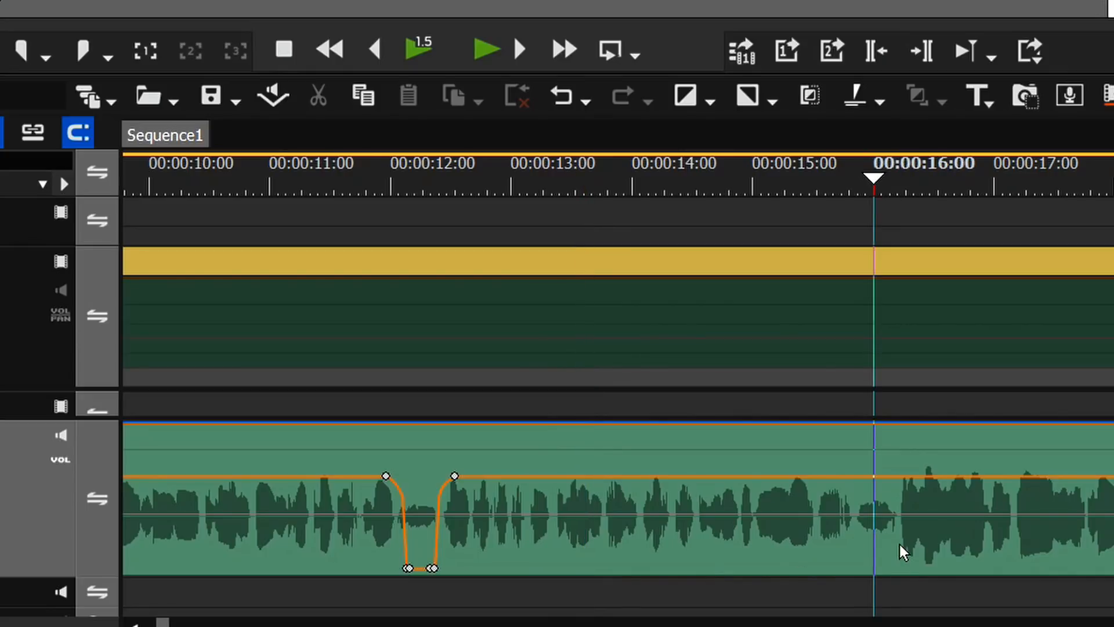
pyautogui.moveTo(695, 181); pyautogui.dragTo(612, 182)
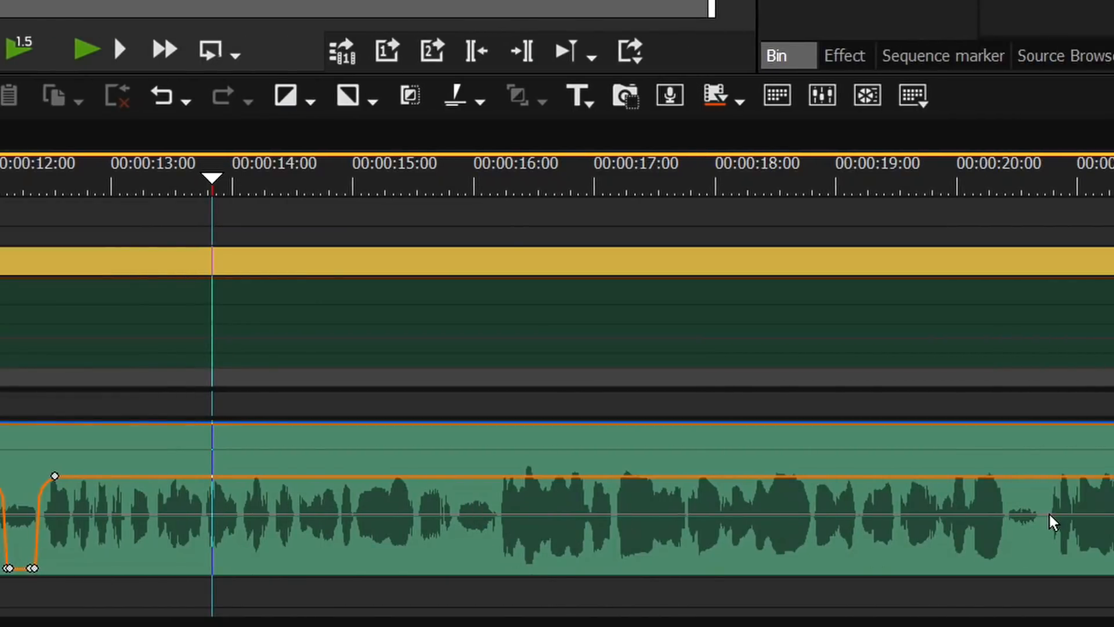
pyautogui.click(292, 177)
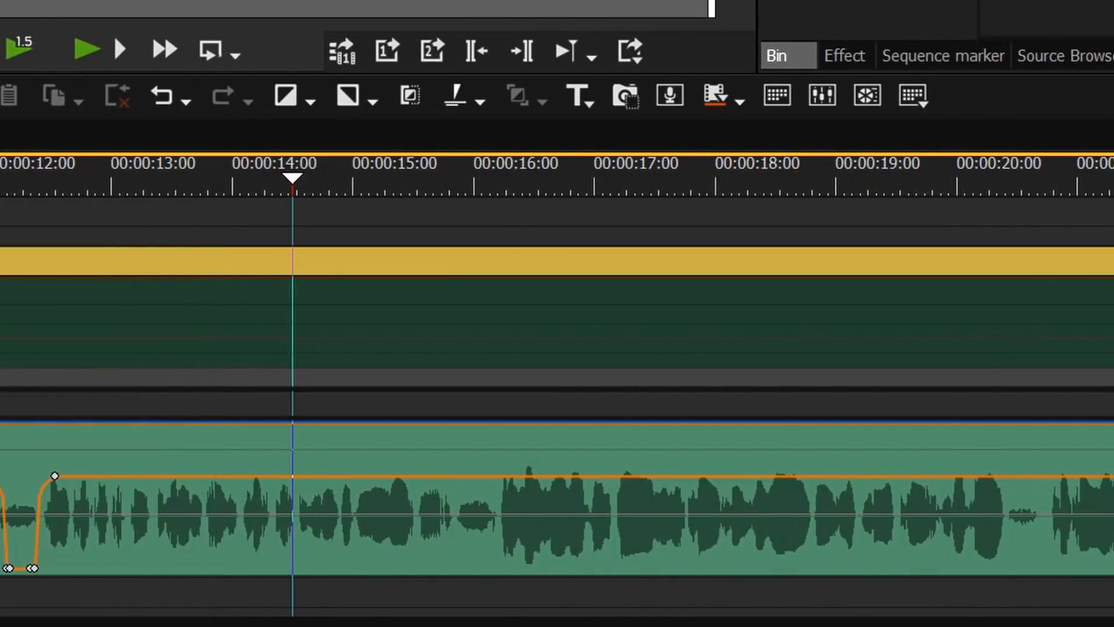
pyautogui.press('space')
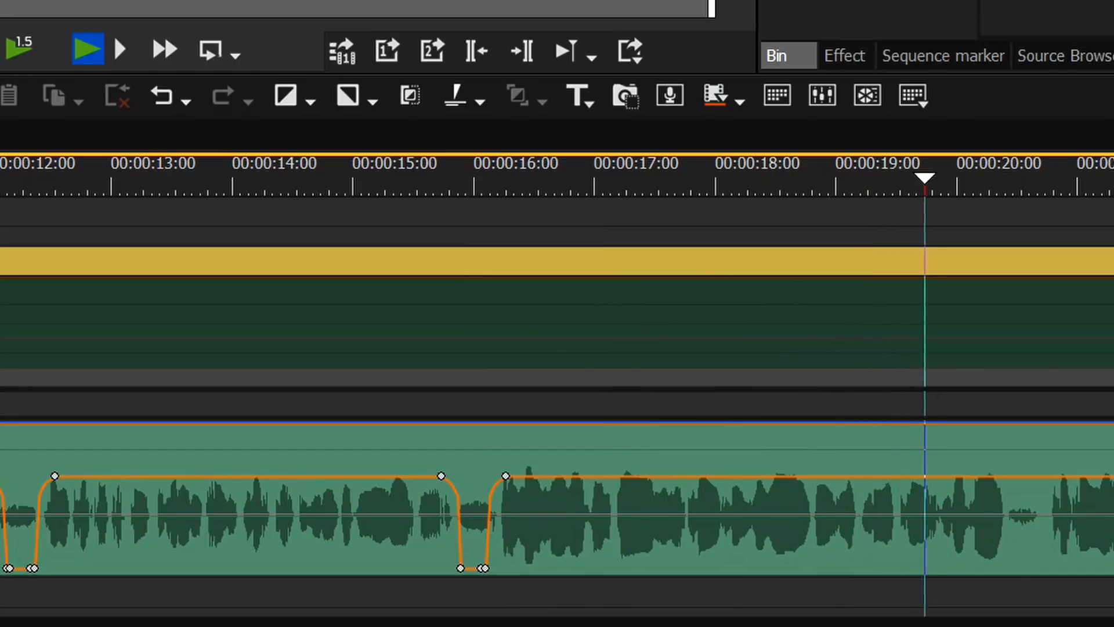
pyautogui.press('space')
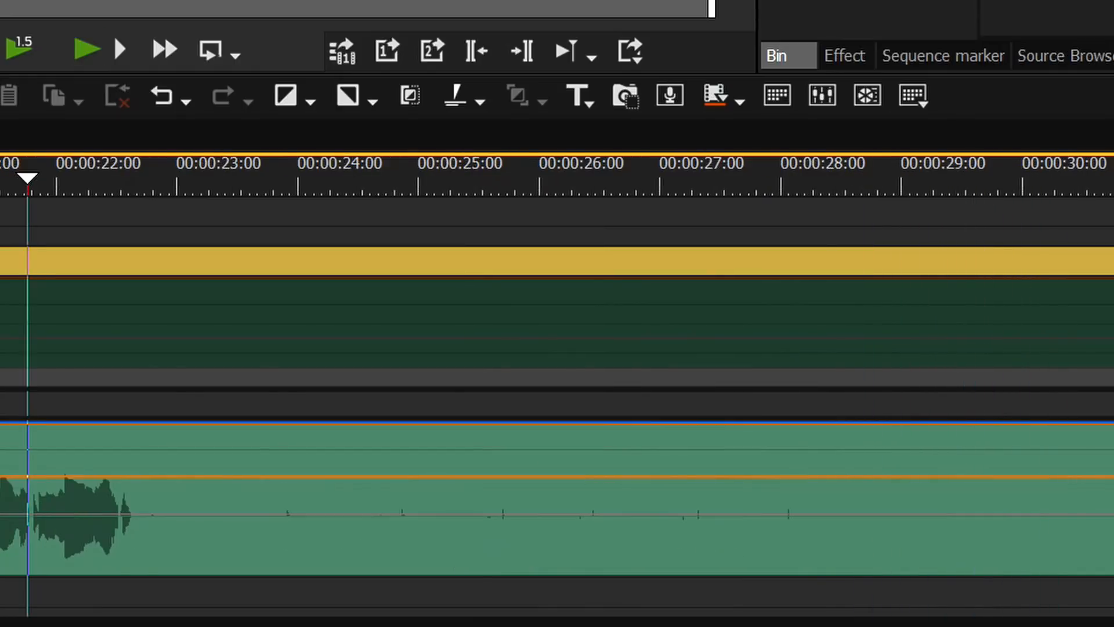
pyautogui.scroll(3, 557, 406)
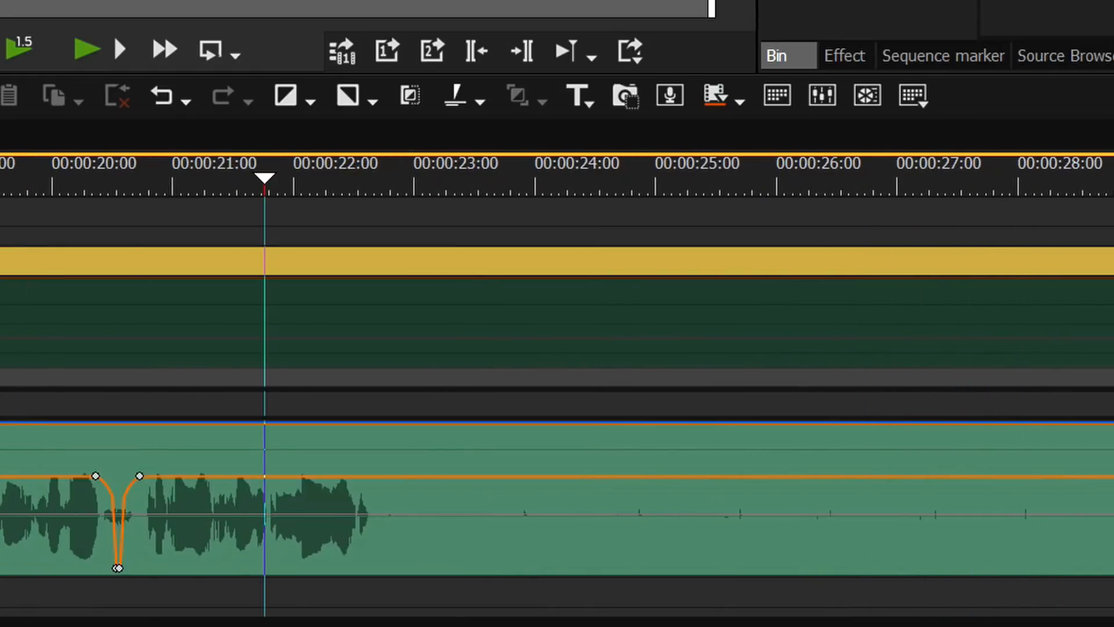
pyautogui.scroll(4, 557, 406)
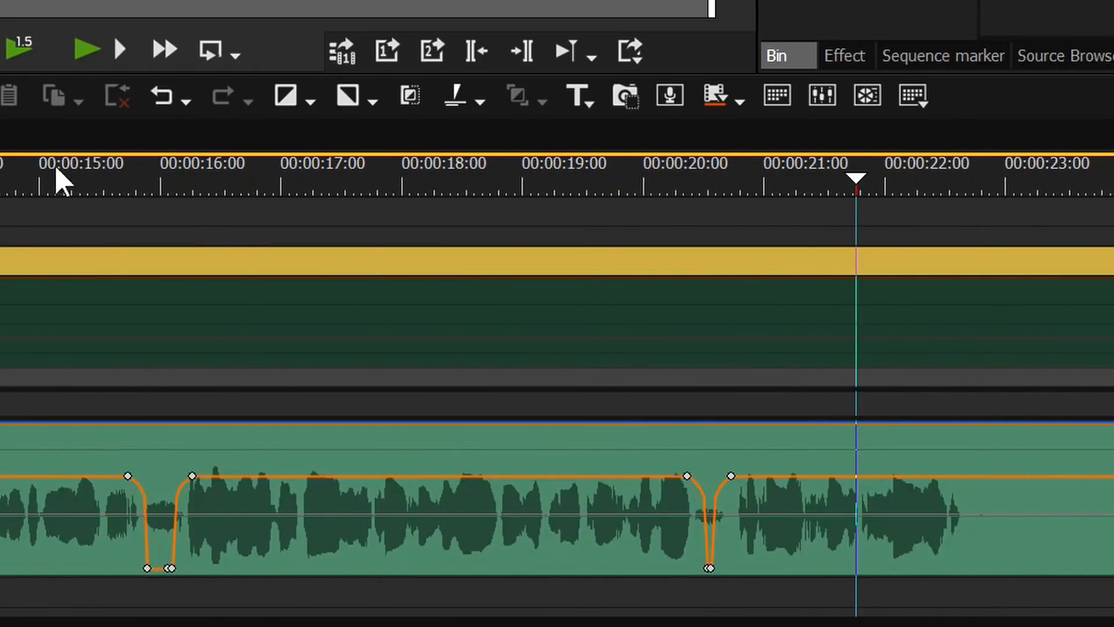
pyautogui.click(27, 183)
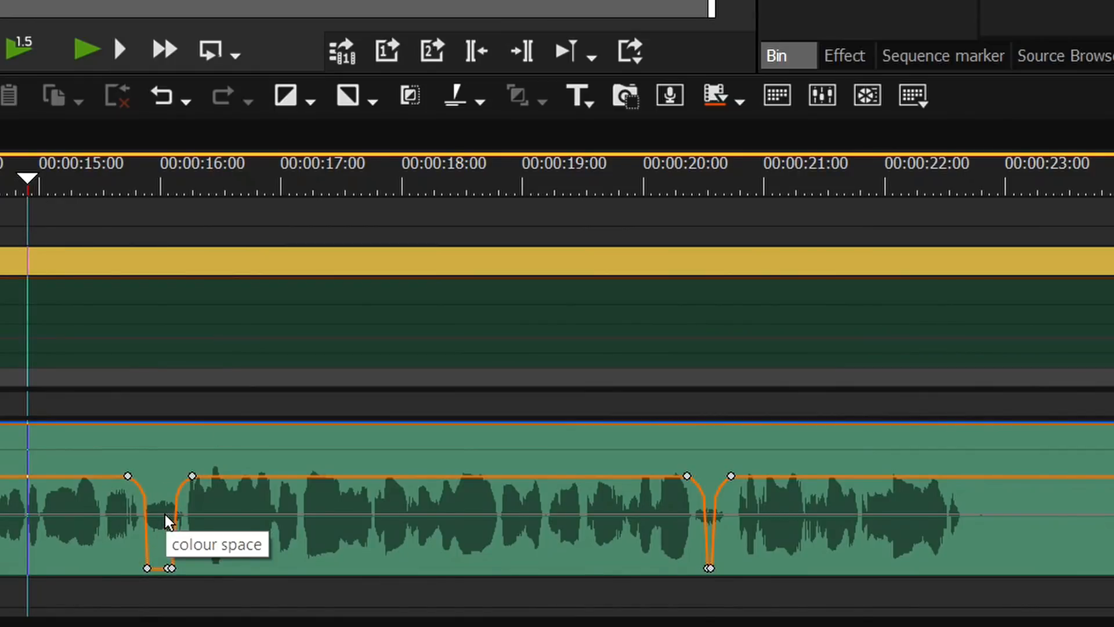
pyautogui.moveTo(709, 569)
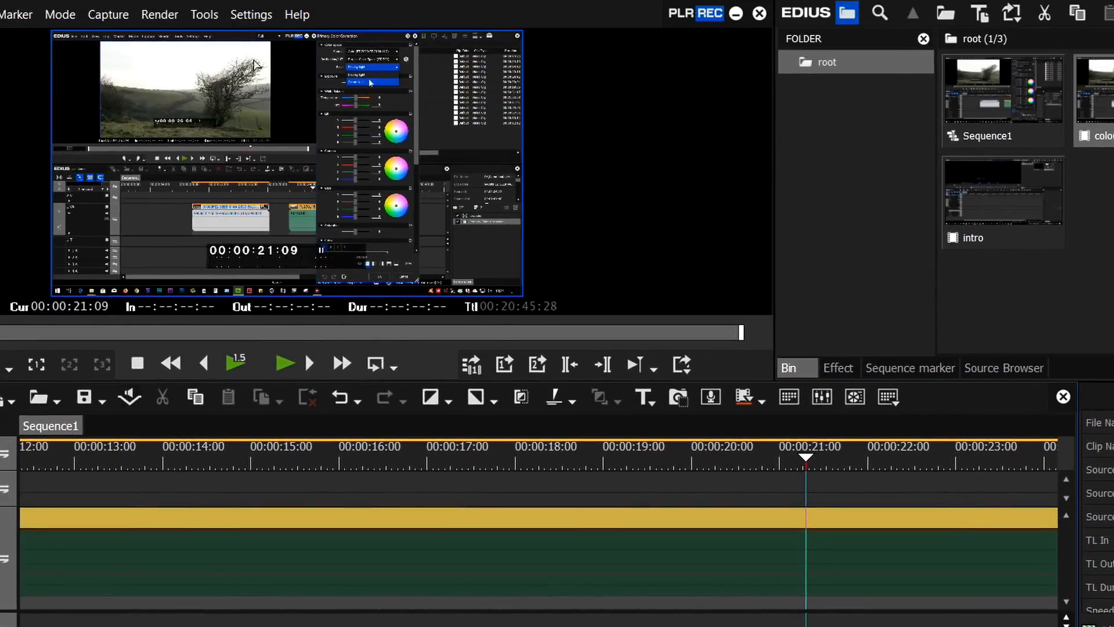
# - Filter the keyboard shortcuts in the user settings for "mute" and select the V Mute operation
pyautogui.click(235, 14)
pyautogui.click(239, 62)
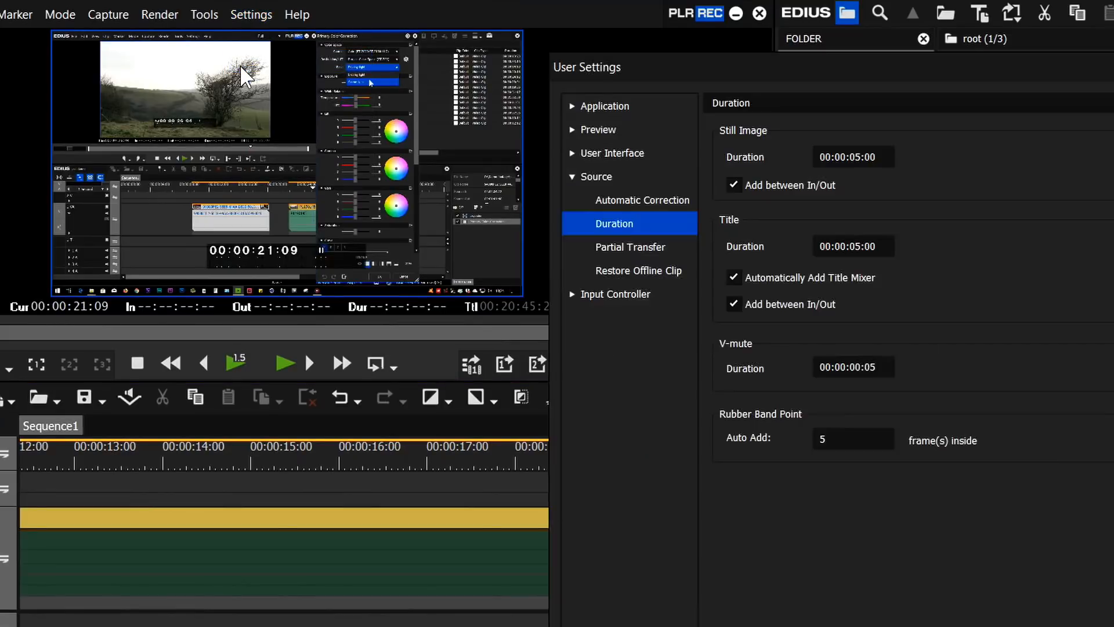
pyautogui.click(582, 204)
pyautogui.click(630, 249)
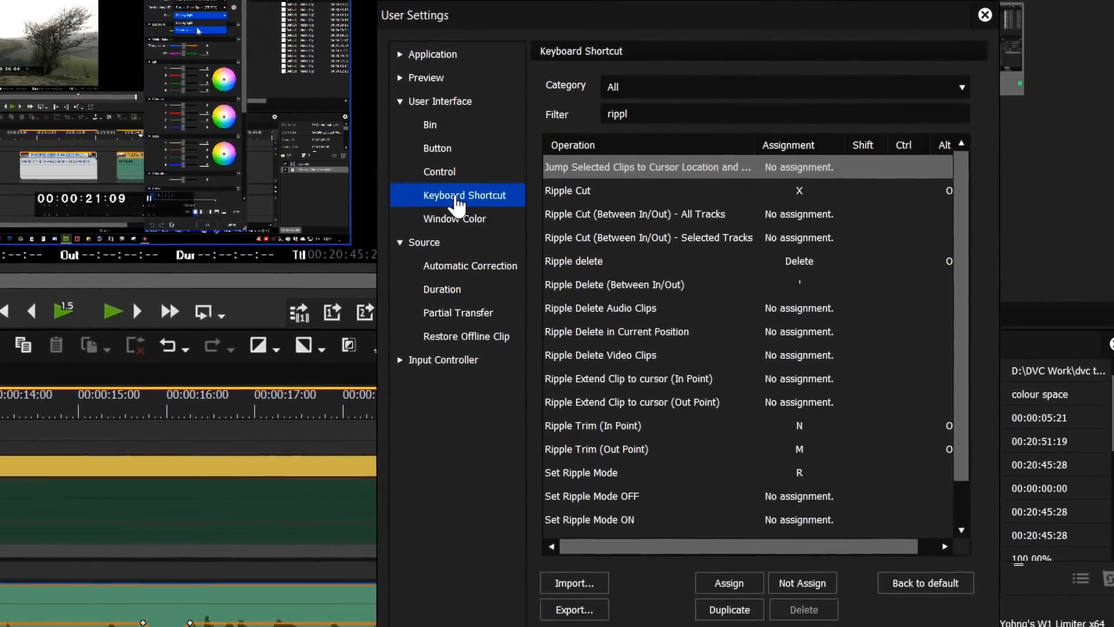
pyautogui.press('Tab')
pyautogui.write('mute')
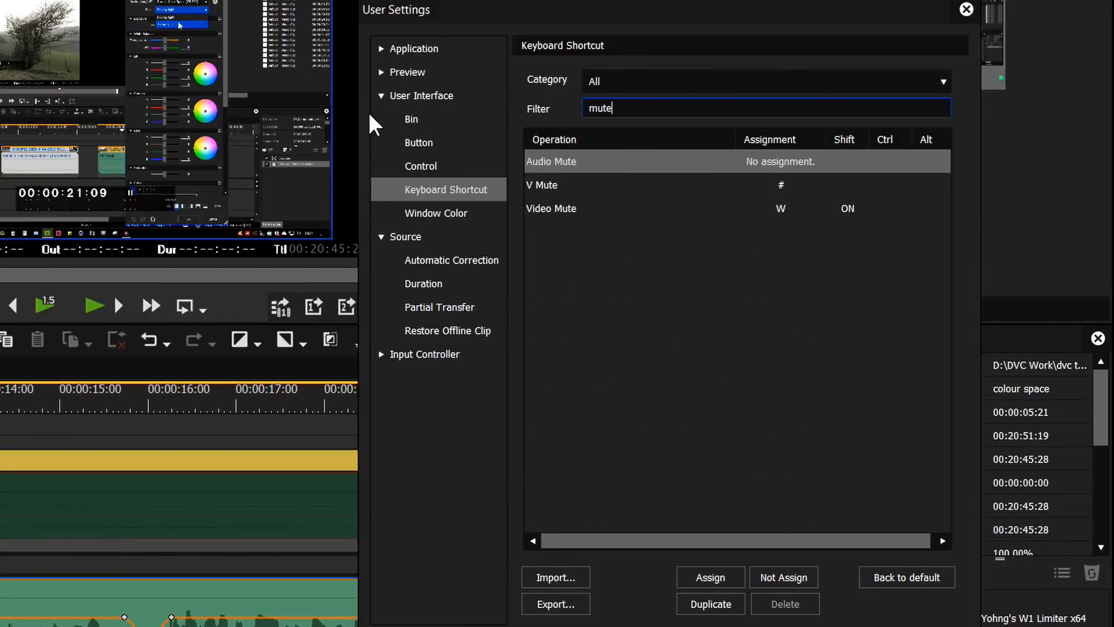
pyautogui.click(538, 193)
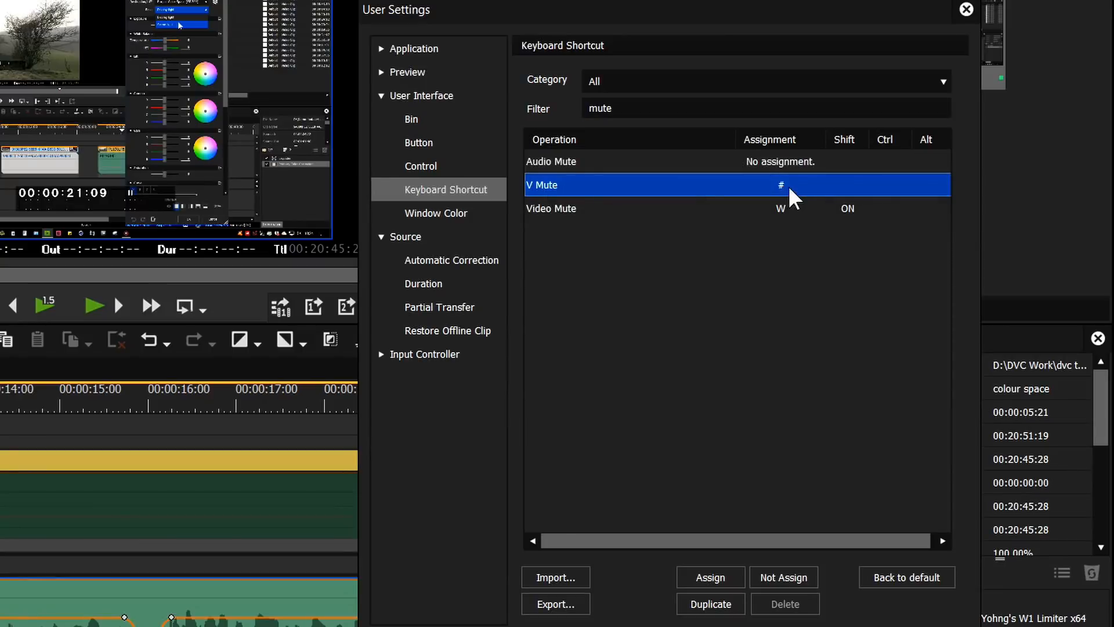
# - Try to reassign V Mute to the apostrophe key, and decline replacing the Ripple Delete (Between In/Out) shortcut
pyautogui.doubleClick(583, 190)
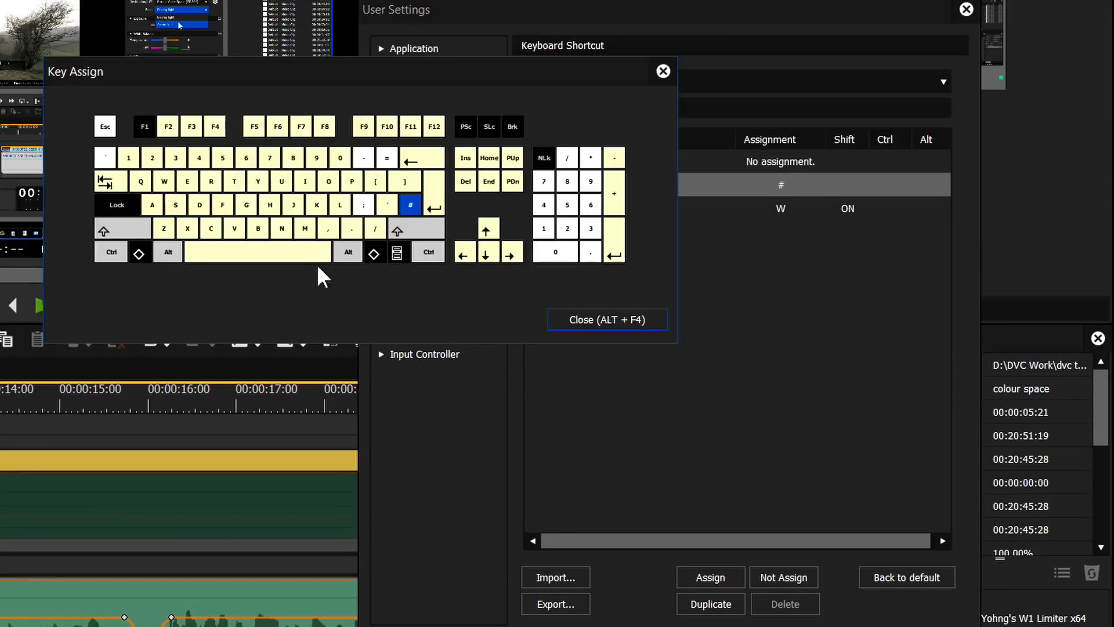
pyautogui.moveTo(409, 205); pyautogui.dragTo(387, 205)
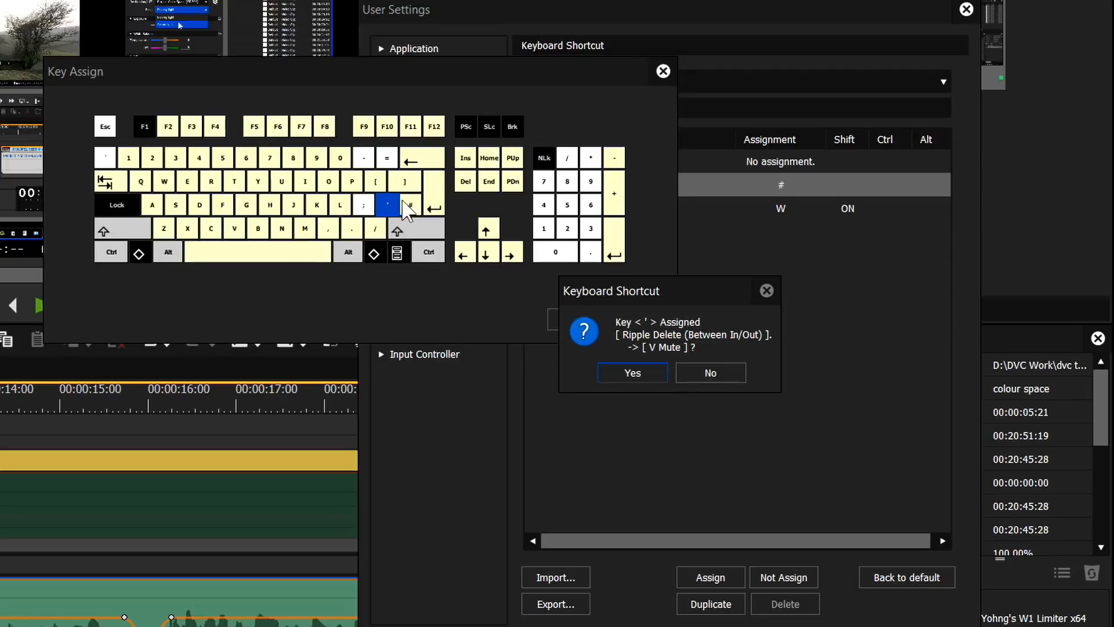
pyautogui.click(723, 371)
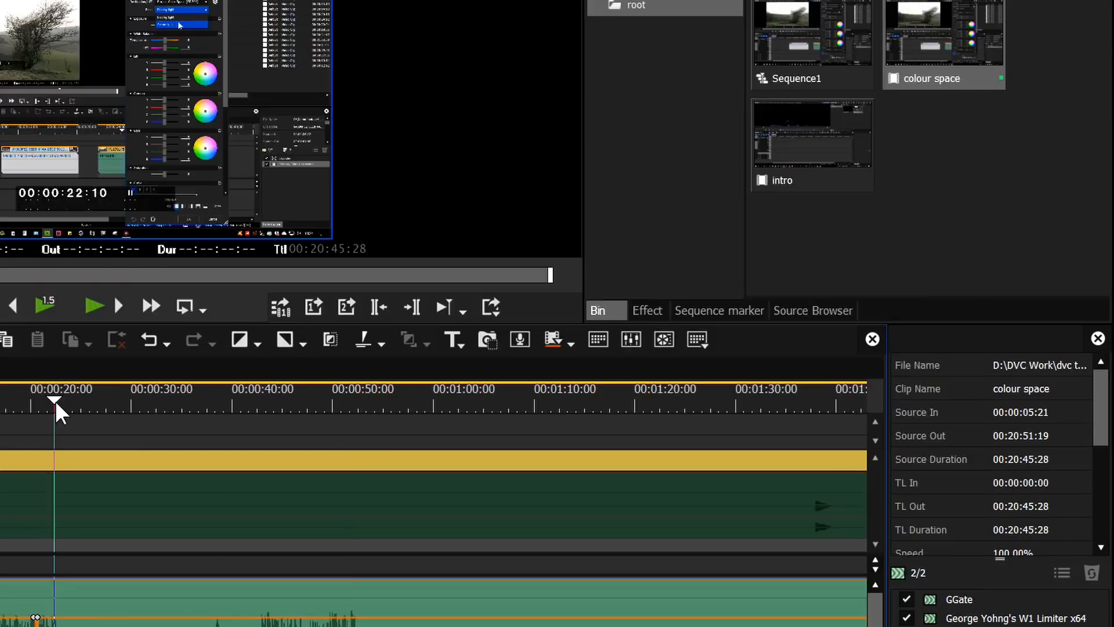
# - Mark the gap between the spoken sections with an In point at 00:00:22:24 and an Out point at 00:00:42:21
pyautogui.moveTo(55, 401); pyautogui.dragTo(351, 421)
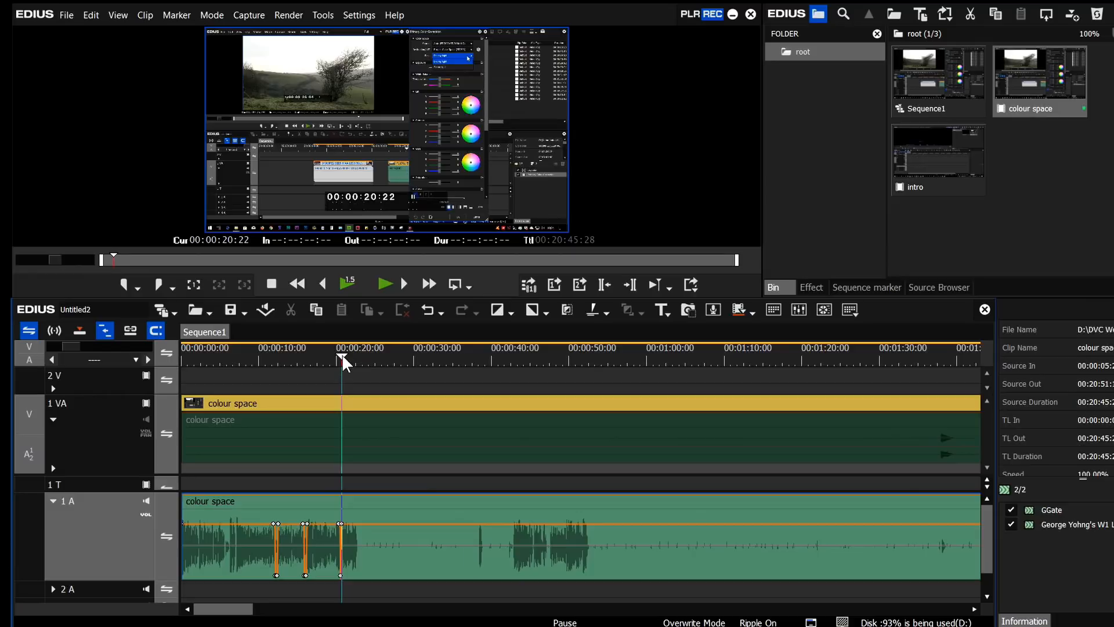
pyautogui.moveTo(344, 362); pyautogui.dragTo(358, 365)
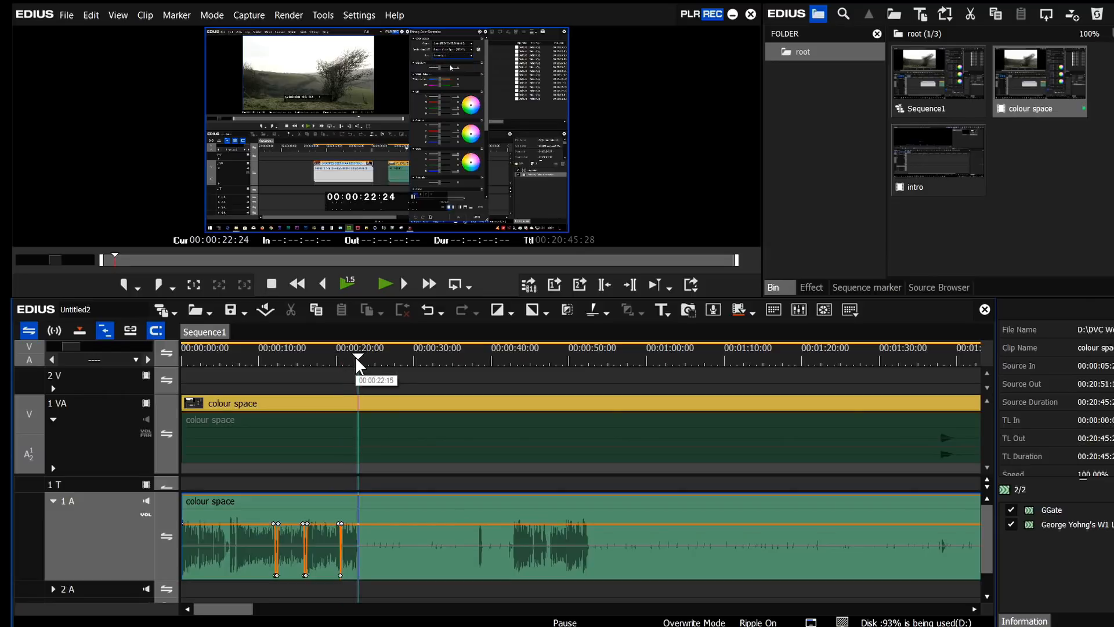
pyautogui.press('i')
pyautogui.moveTo(430, 363); pyautogui.dragTo(514, 360)
pyautogui.press('o')
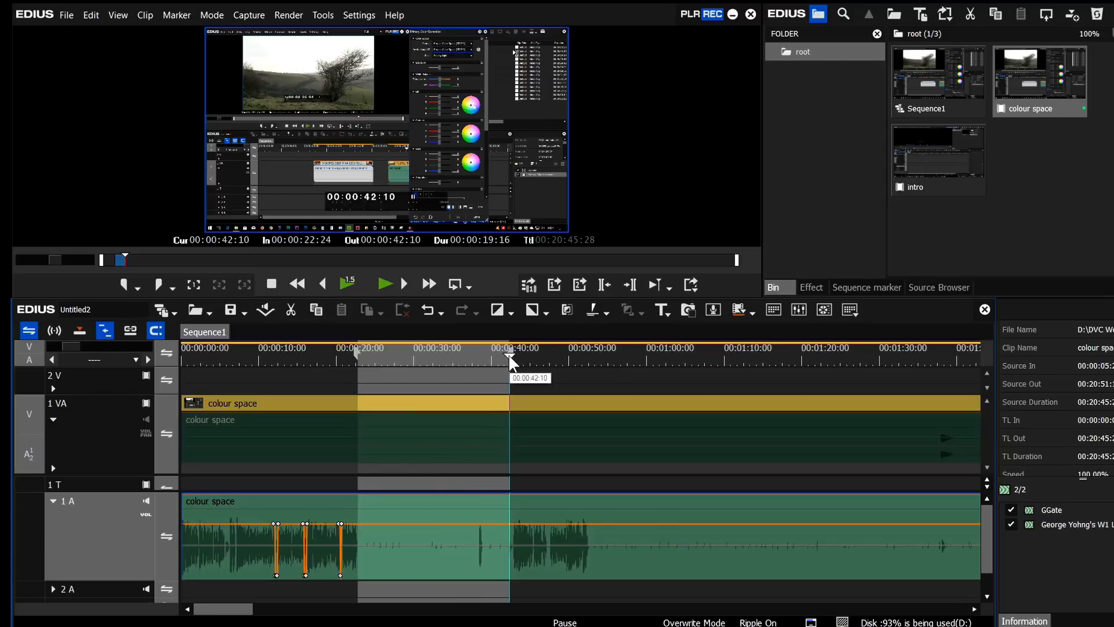
pyautogui.click(148, 359)
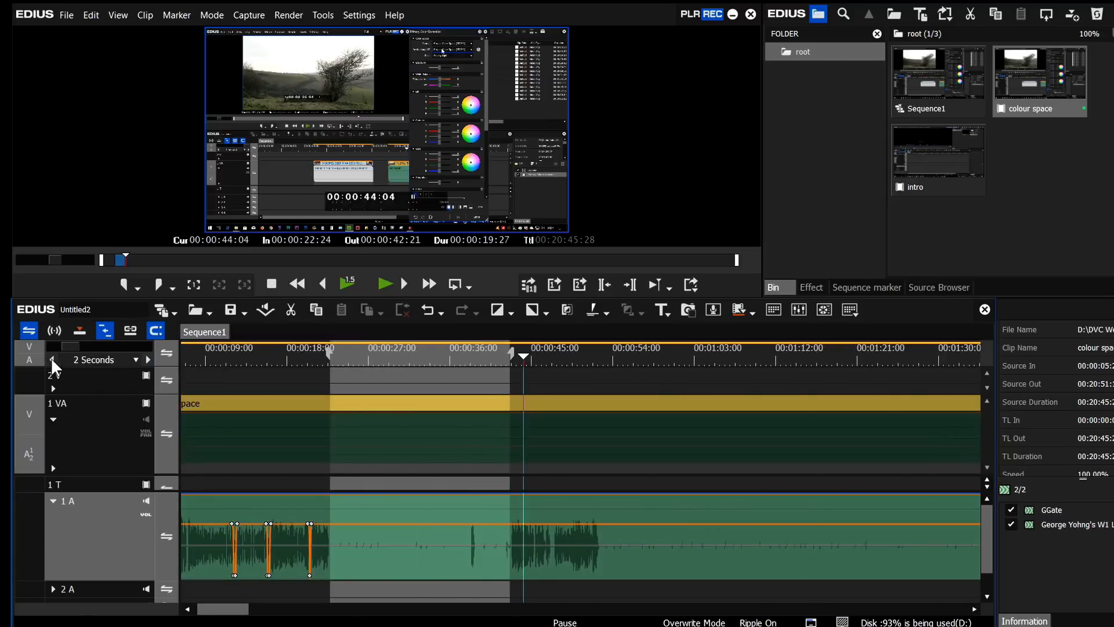
# - View the delete and ripple delete options for the marked In/Out range, and close them without choosing one
pyautogui.click(366, 360)
pyautogui.moveTo(365, 360); pyautogui.dragTo(405, 359)
pyautogui.rightClick(449, 355)
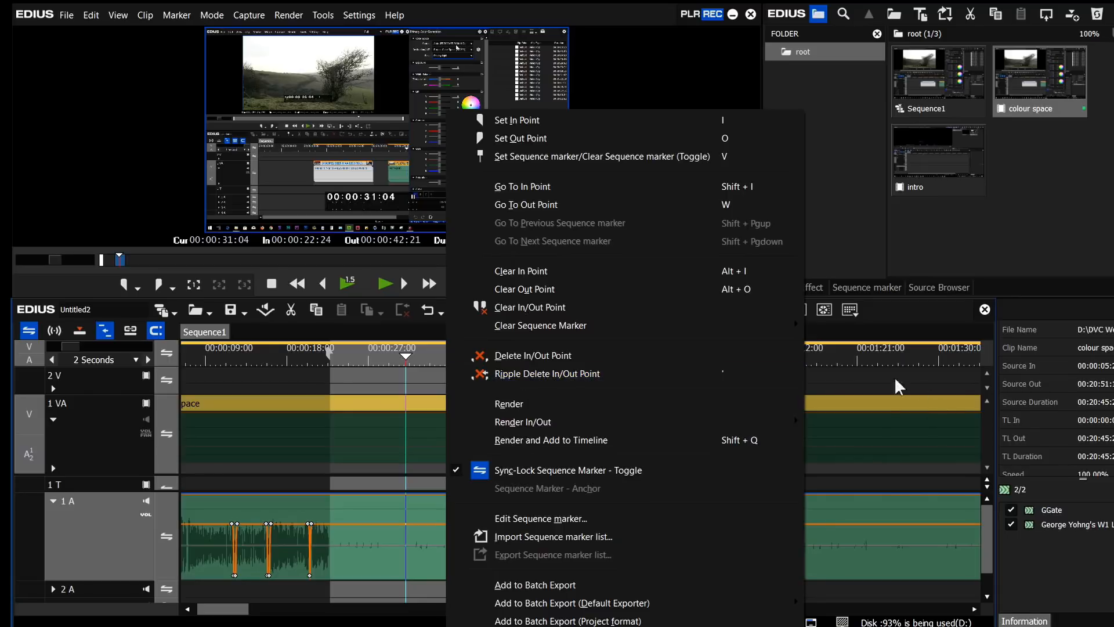
pyautogui.click(863, 363)
pyautogui.click(863, 363)
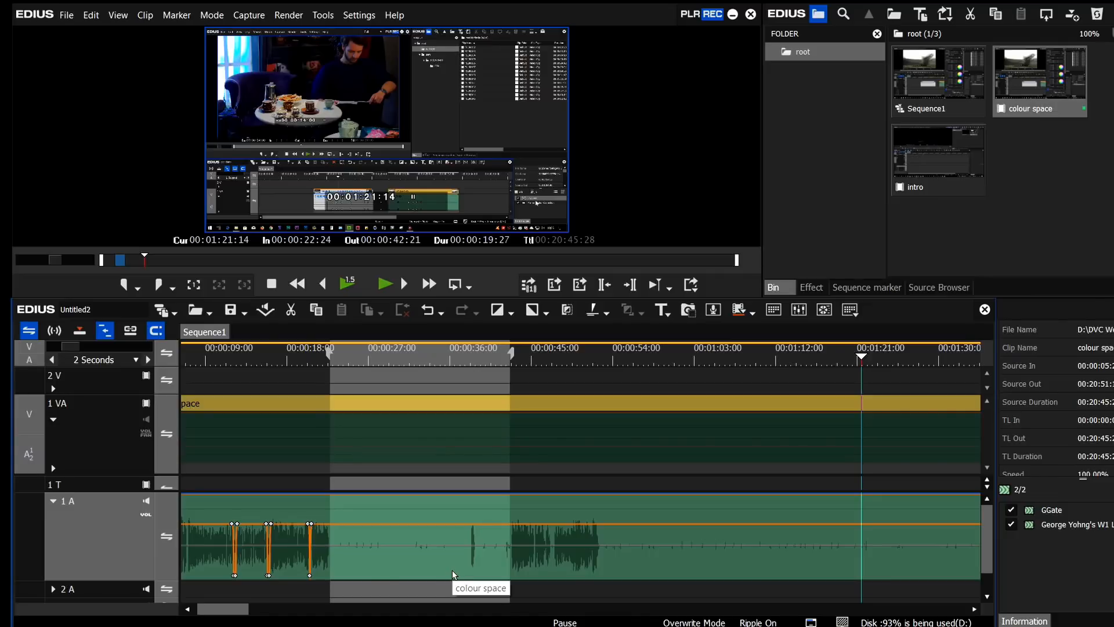
# - Ripple delete the marked gap and play back across the new join
pyautogui.press('d')
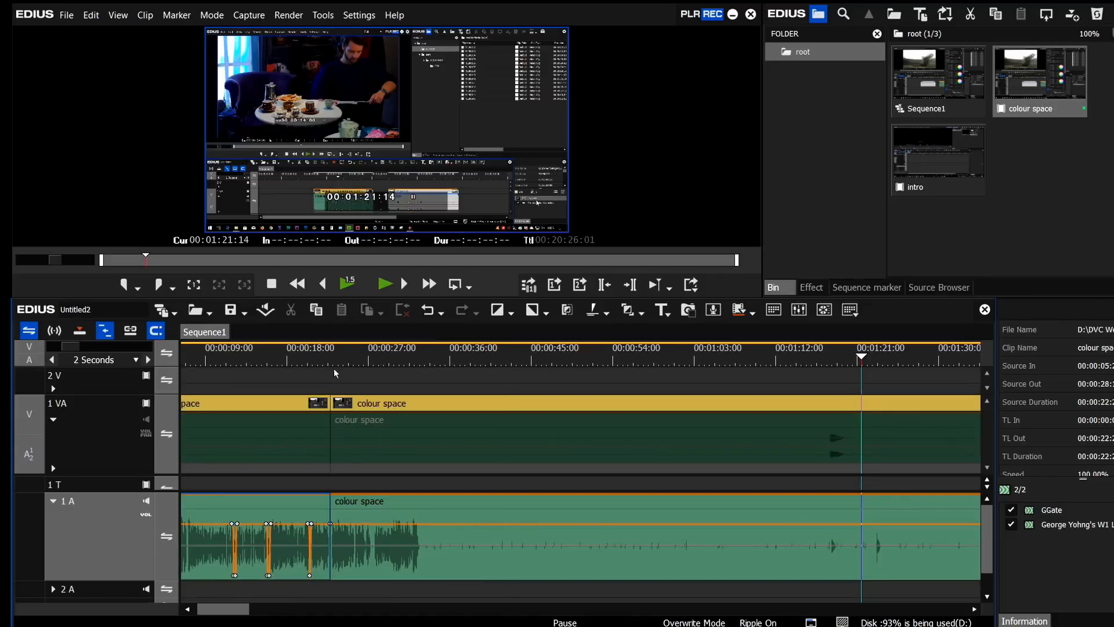
pyautogui.click(313, 356)
pyautogui.press('space')
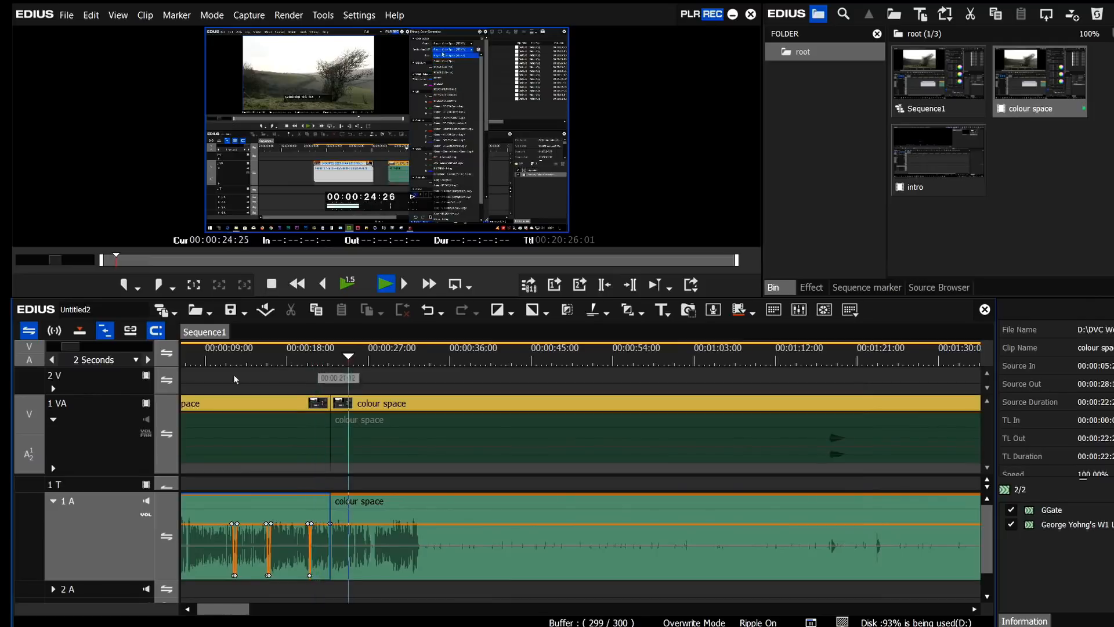
# - Set an In point at 00:00:25:13, ripple delete the unwanted stretch that follows, and play back the join
pyautogui.click(52, 360)
pyautogui.click(53, 360)
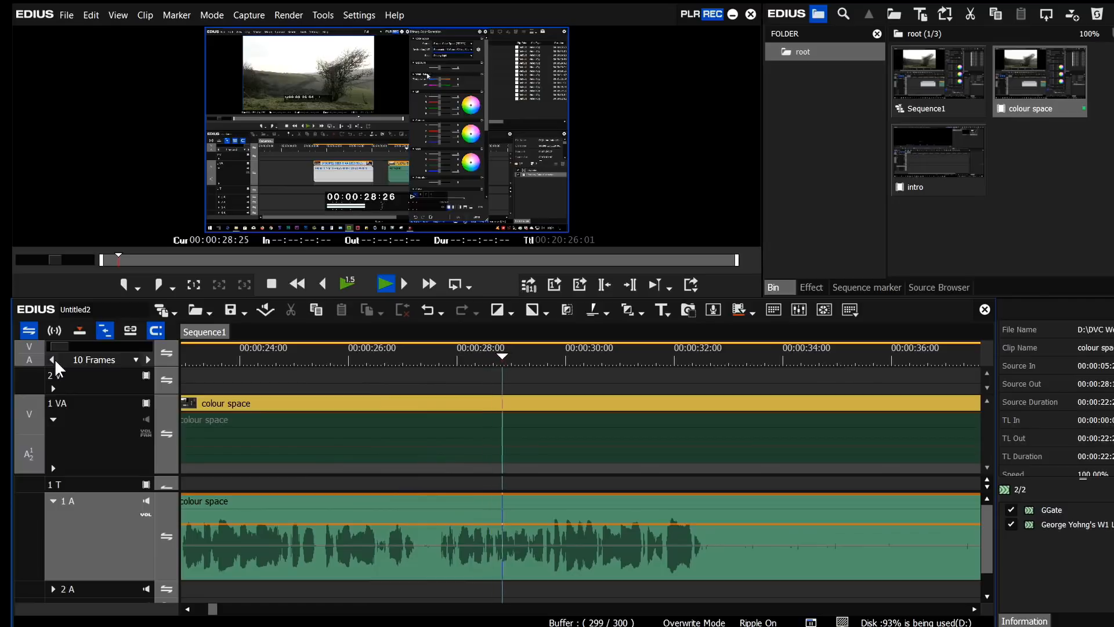
pyautogui.moveTo(290, 358)
pyautogui.mouseDown()
pyautogui.moveTo(274, 365)
pyautogui.moveTo(454, 358)
pyautogui.mouseUp()
pyautogui.press('i')
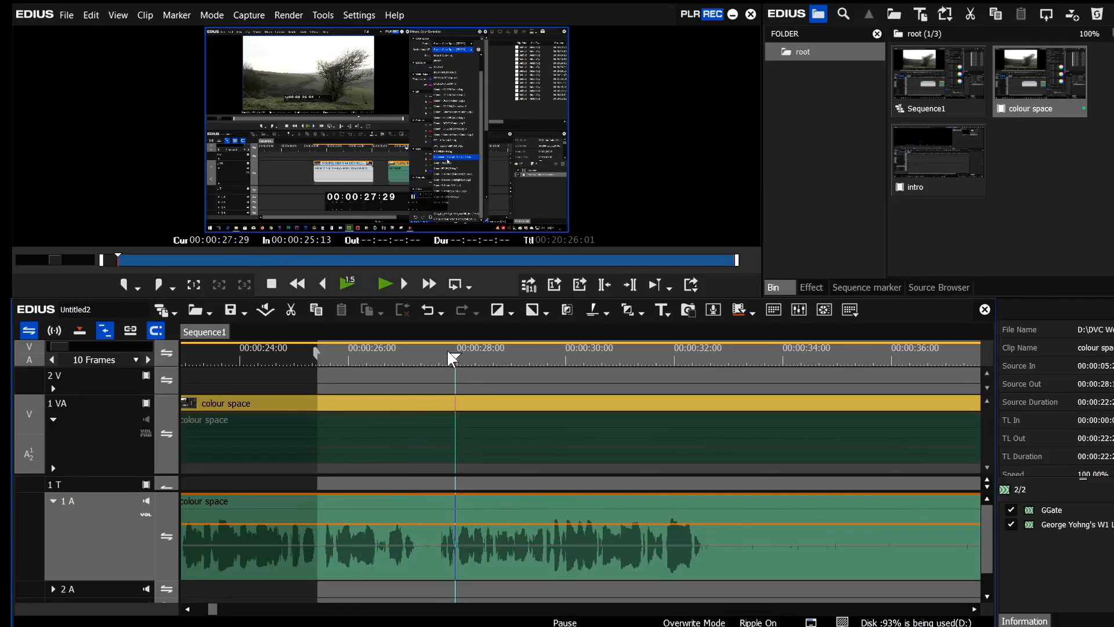
pyautogui.click(217, 360)
pyautogui.press('space')
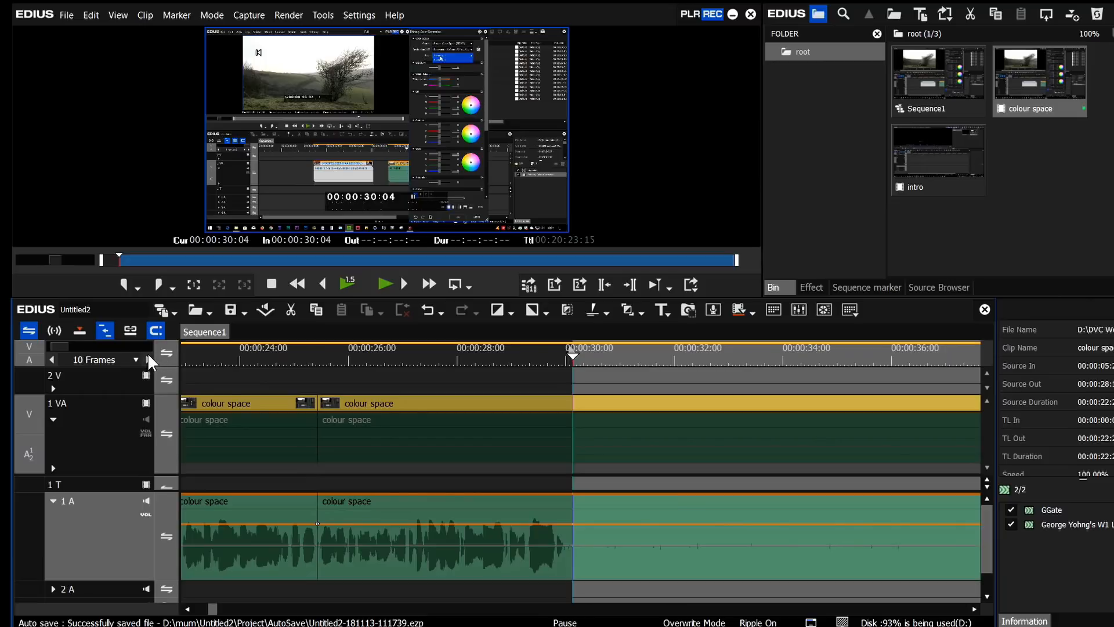
# - Mark the silent range from 00:00:30:04 to 00:02:02:18, ripple delete it, and return to just before the join
pyautogui.click(148, 360)
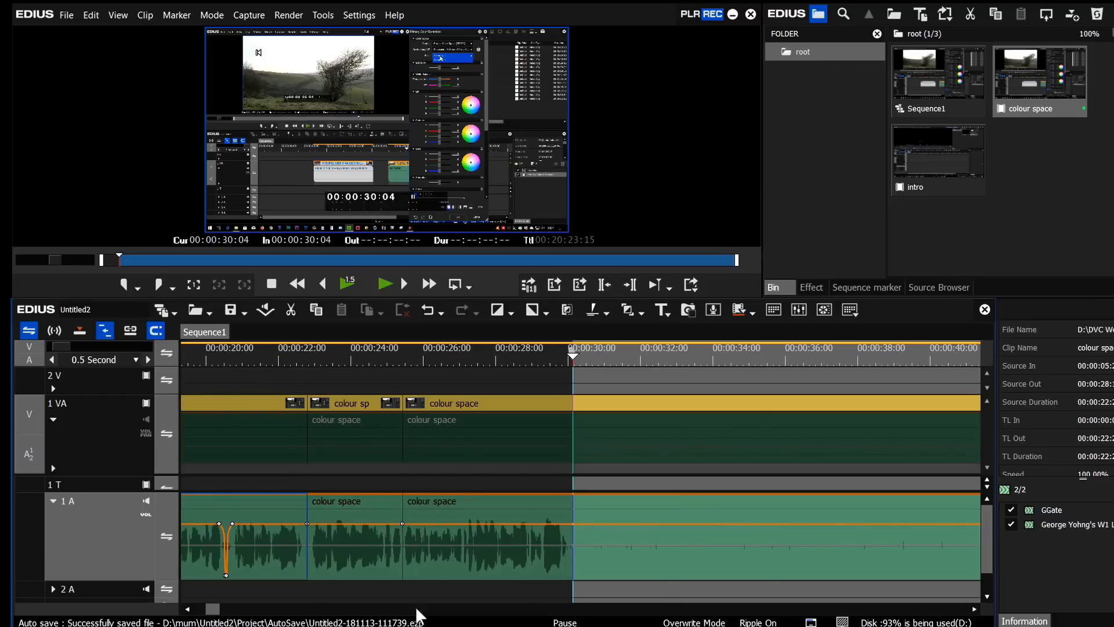
pyautogui.moveTo(214, 608); pyautogui.dragTo(272, 607)
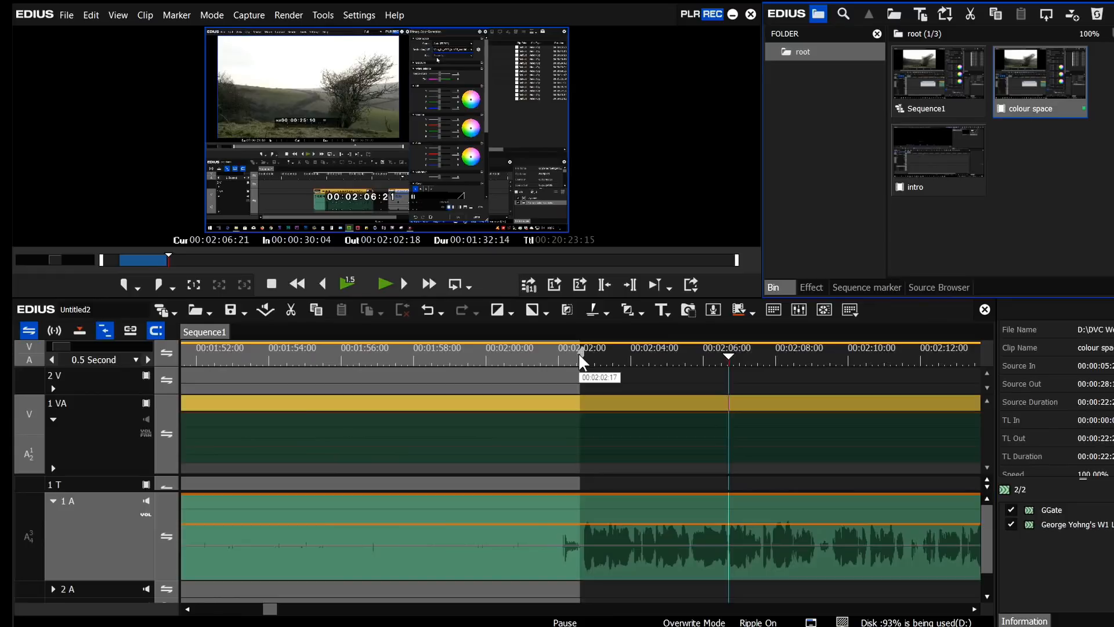
pyautogui.hotkey('alt', 'd')
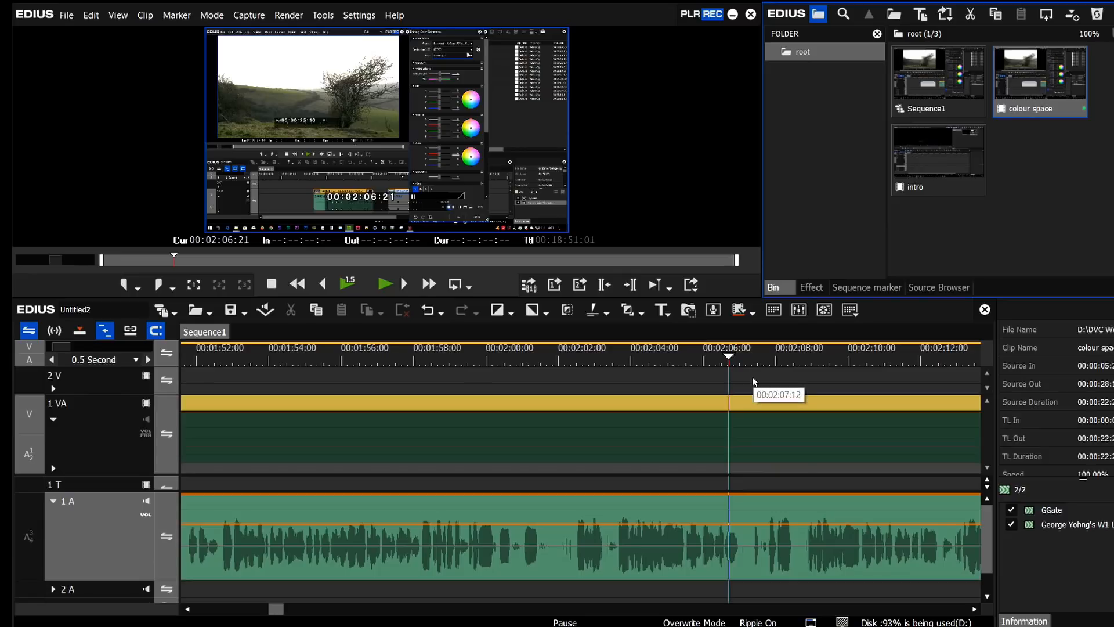
pyautogui.press('pageup')
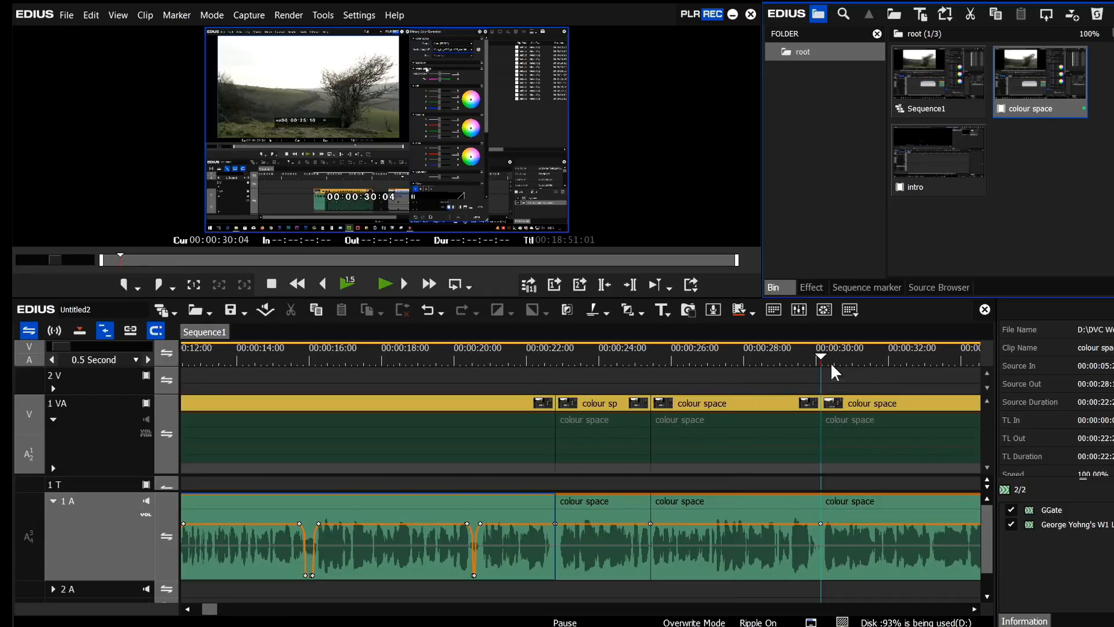
pyautogui.click(789, 359)
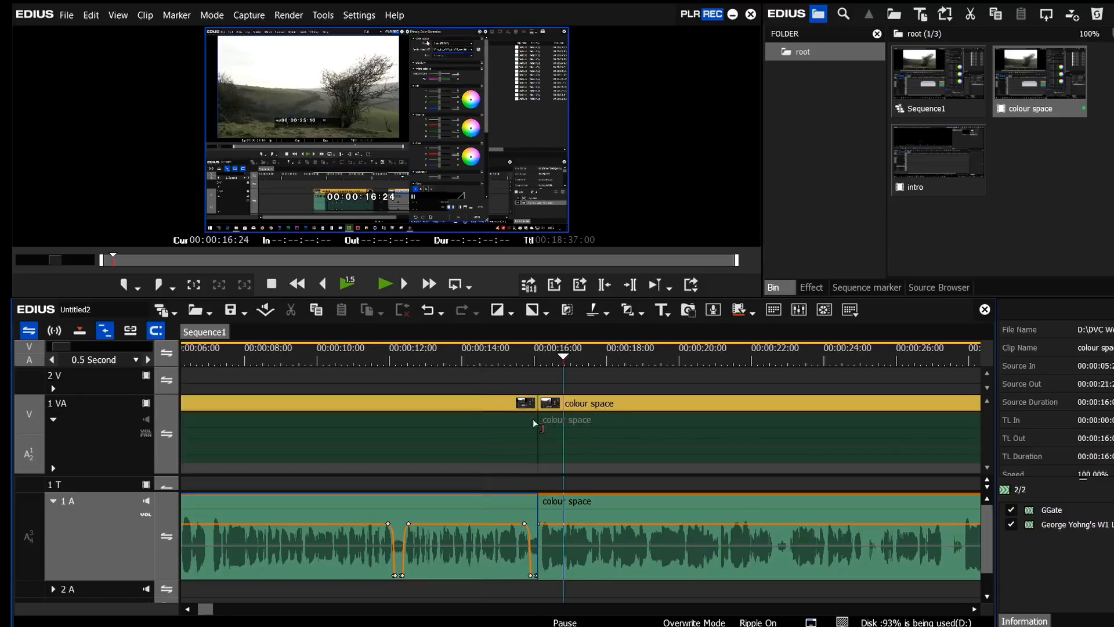
# - Roll only the video edit point earlier to about 00:00:12:00, keeping the audio cut in place, and play through it
pyautogui.moveTo(538, 402); pyautogui.dragTo(389, 401)
pyautogui.click(313, 359)
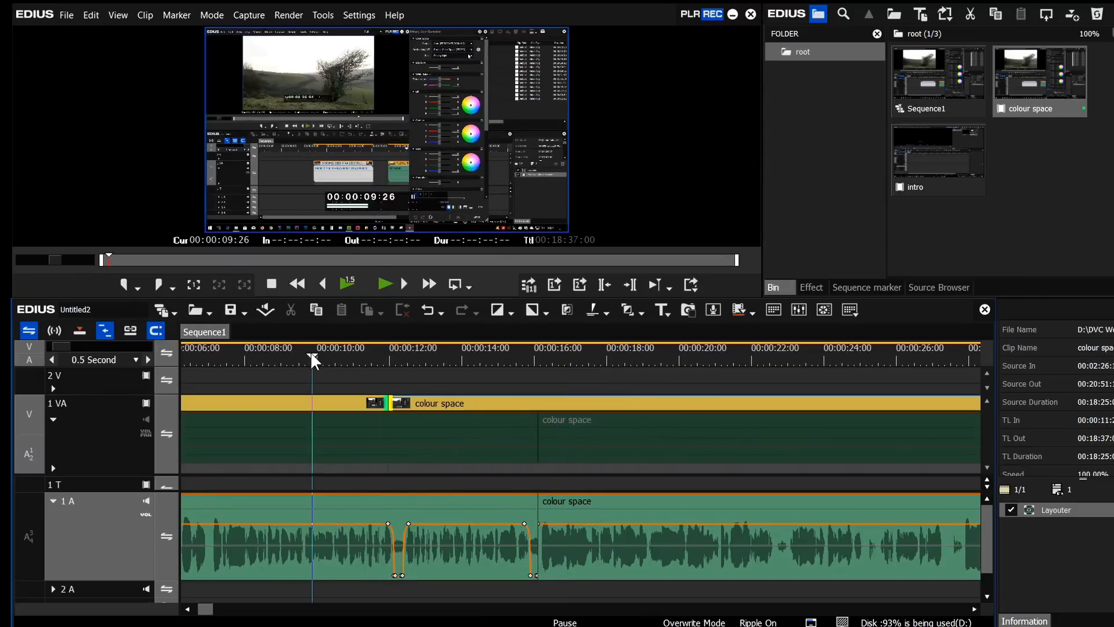
pyautogui.press('space')
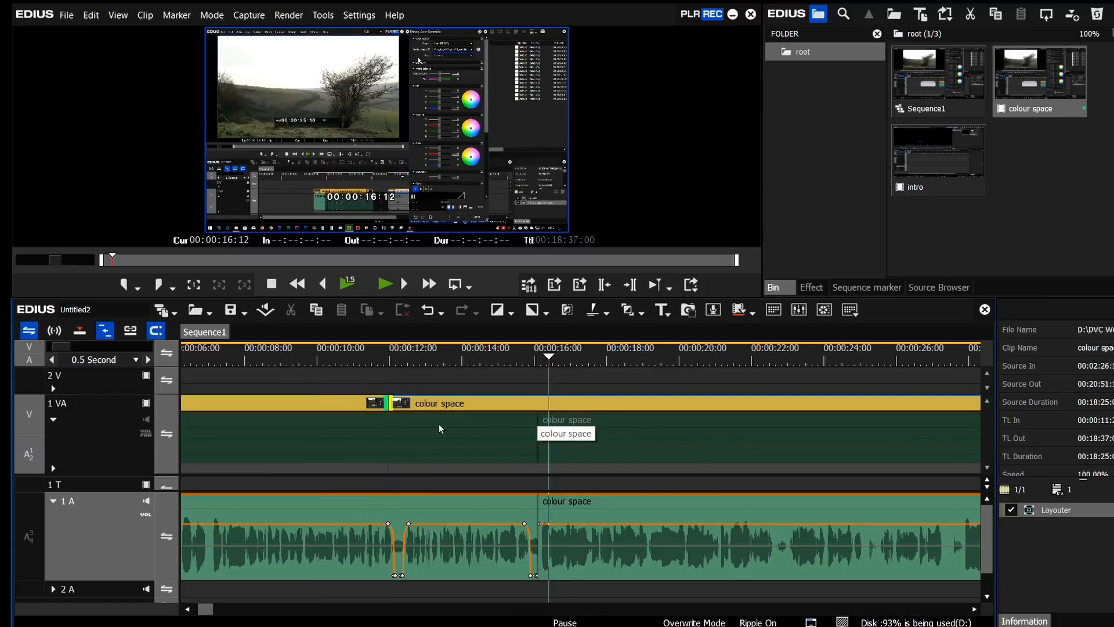
# - Try rolling the video edit to several points between 00:00:18:02 and 00:00:20:14, and realign it with the audio cut
pyautogui.moveTo(390, 403); pyautogui.dragTo(632, 400)
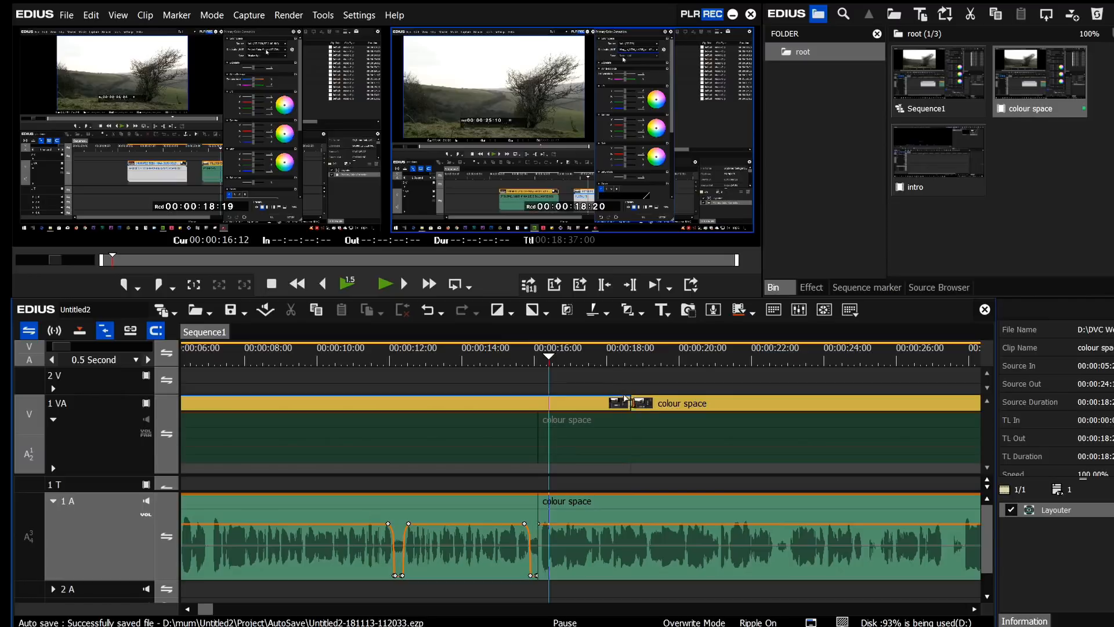
pyautogui.moveTo(632, 404); pyautogui.dragTo(608, 406)
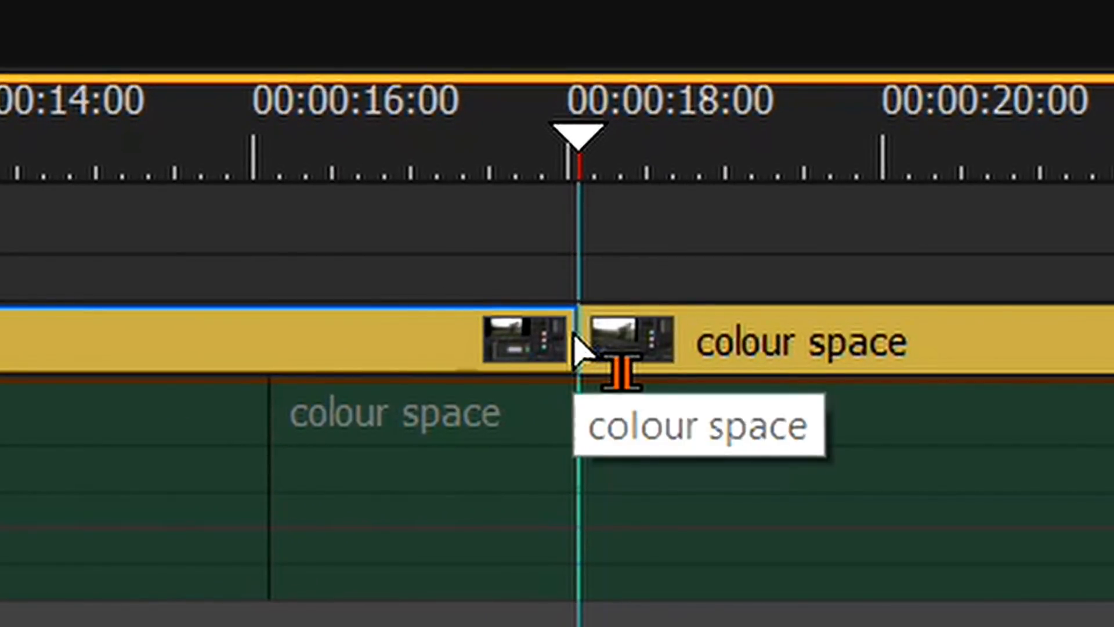
pyautogui.moveTo(574, 338); pyautogui.dragTo(0, 384)
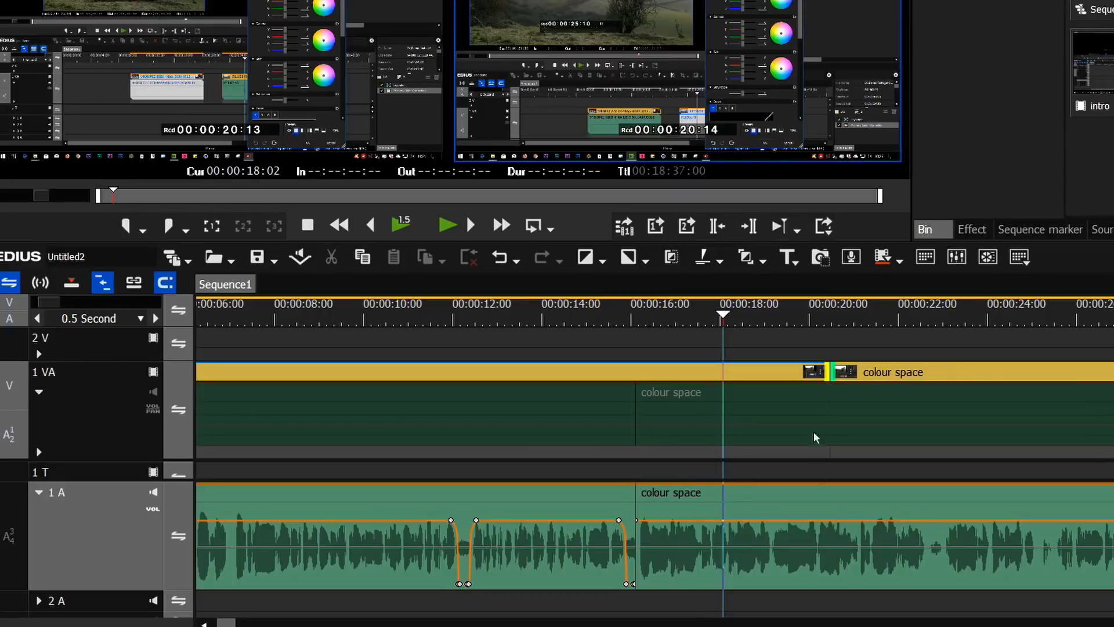
pyautogui.moveTo(840, 374); pyautogui.dragTo(642, 380)
# - Roll the video and audio cuts together to 00:00:16:02 with group mode on, then roll only the video cut to 00:00:16:28 with it off
pyautogui.click(133, 283)
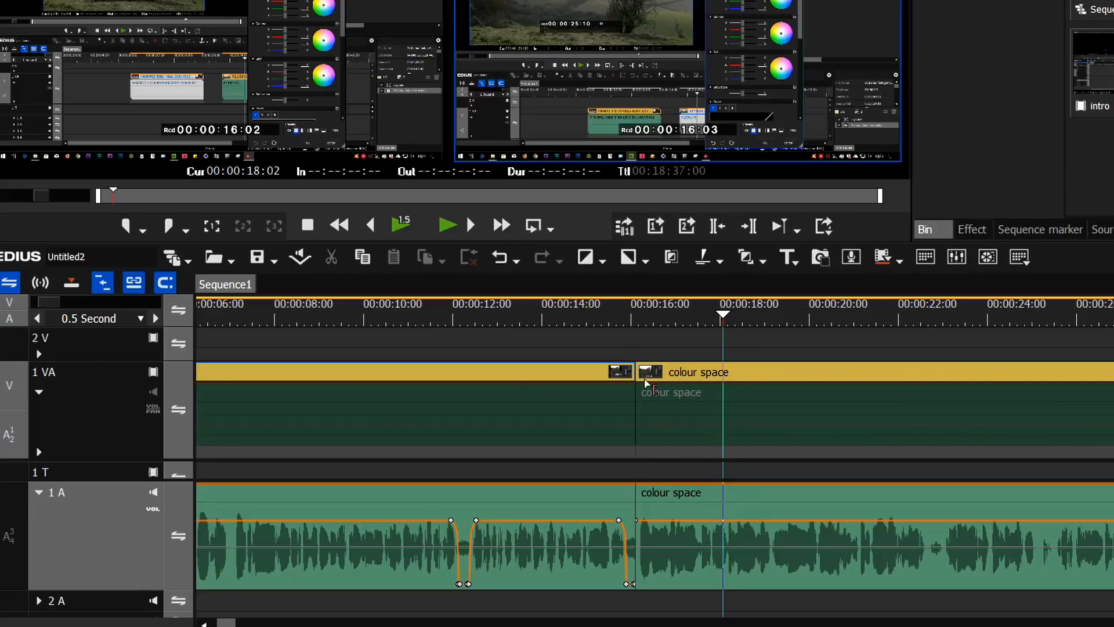
pyautogui.moveTo(636, 372)
pyautogui.mouseDown()
pyautogui.moveTo(620, 372)
pyautogui.moveTo(710, 372)
pyautogui.moveTo(641, 372)
pyautogui.moveTo(634, 383)
pyautogui.mouseUp()
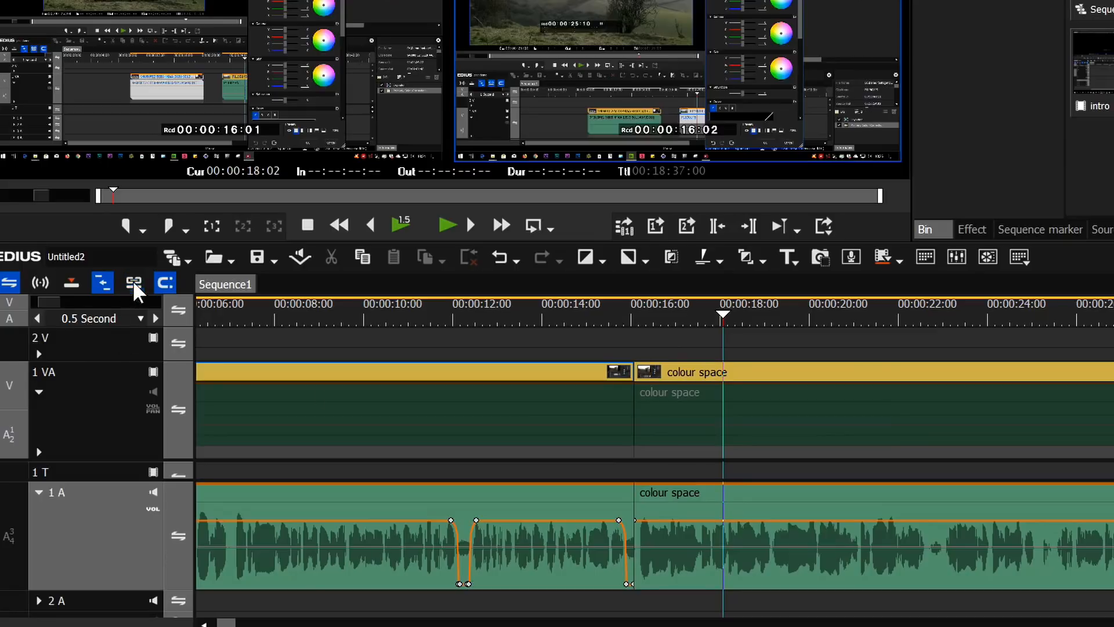
pyautogui.moveTo(637, 376); pyautogui.dragTo(678, 373)
pyautogui.moveTo(459, 318); pyautogui.dragTo(438, 326)
pyautogui.click(550, 316)
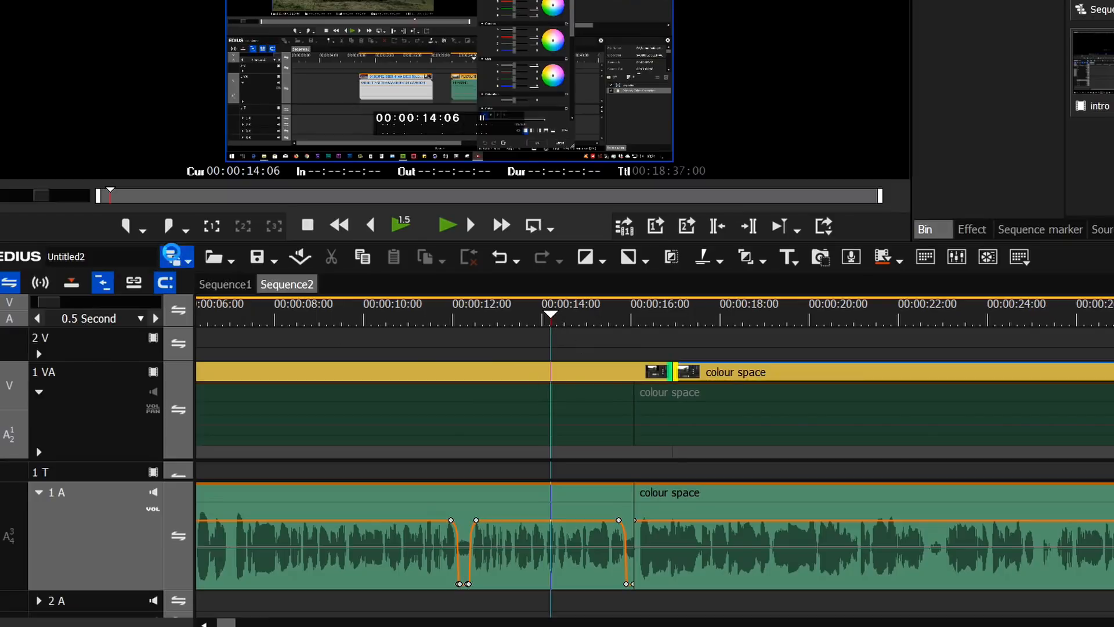
# - Create a new sequence and place Sequence1 from the bin near the start of its 1 VA track
pyautogui.click(171, 255)
pyautogui.moveTo(1093, 9); pyautogui.dragTo(244, 390)
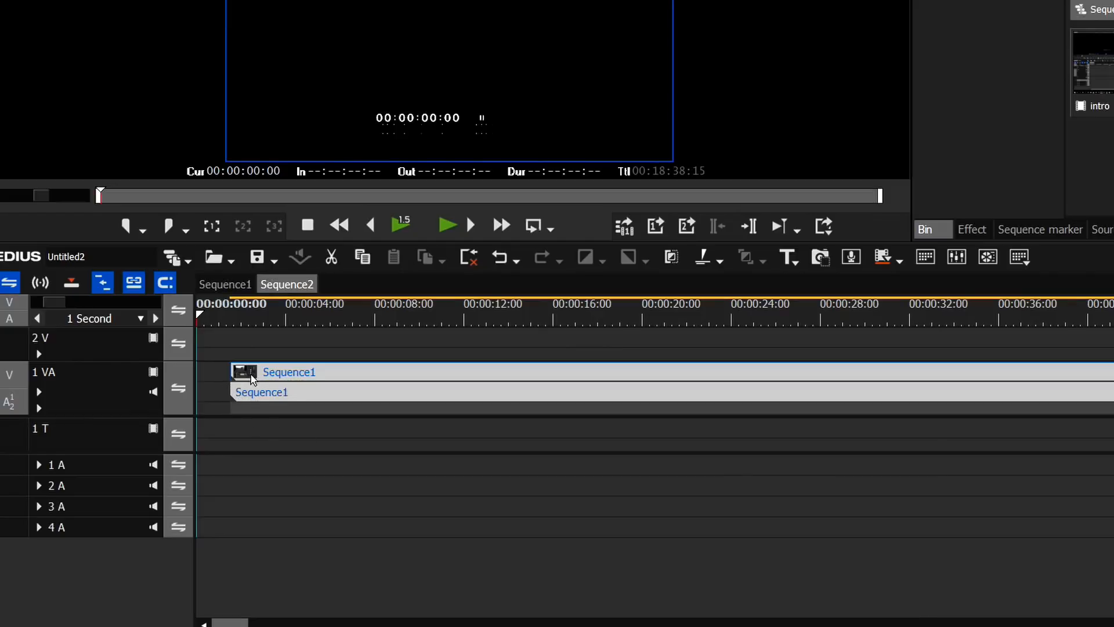
# - Return to Sequence1 and rename it colour-spaces
pyautogui.click(220, 285)
pyautogui.doubleClick(225, 283)
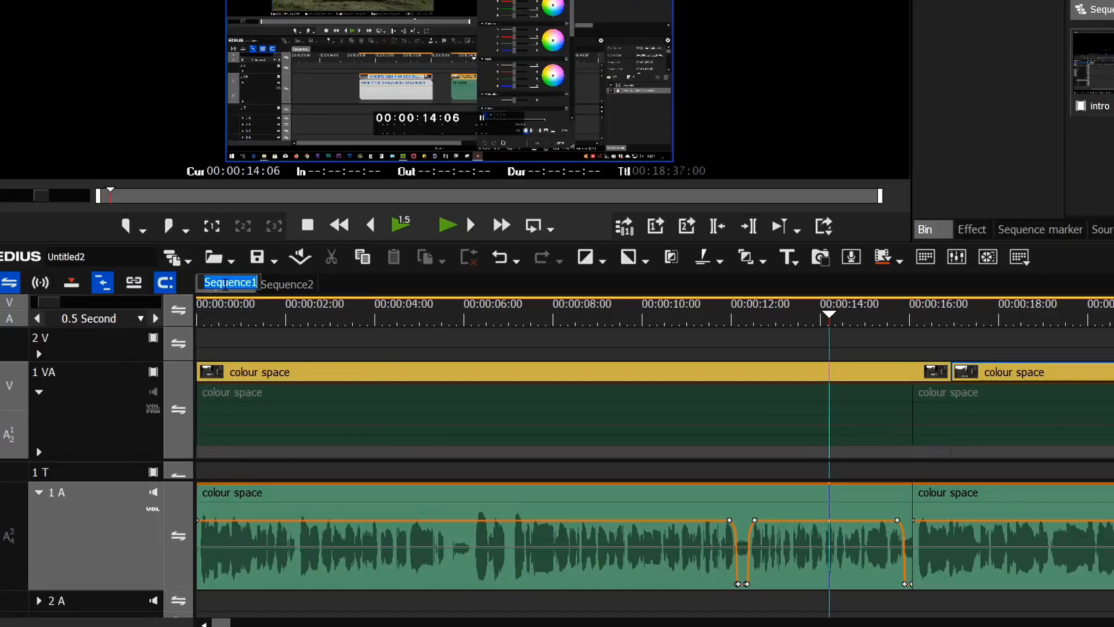
pyautogui.write('colour-spaces')
pyautogui.press('Return')
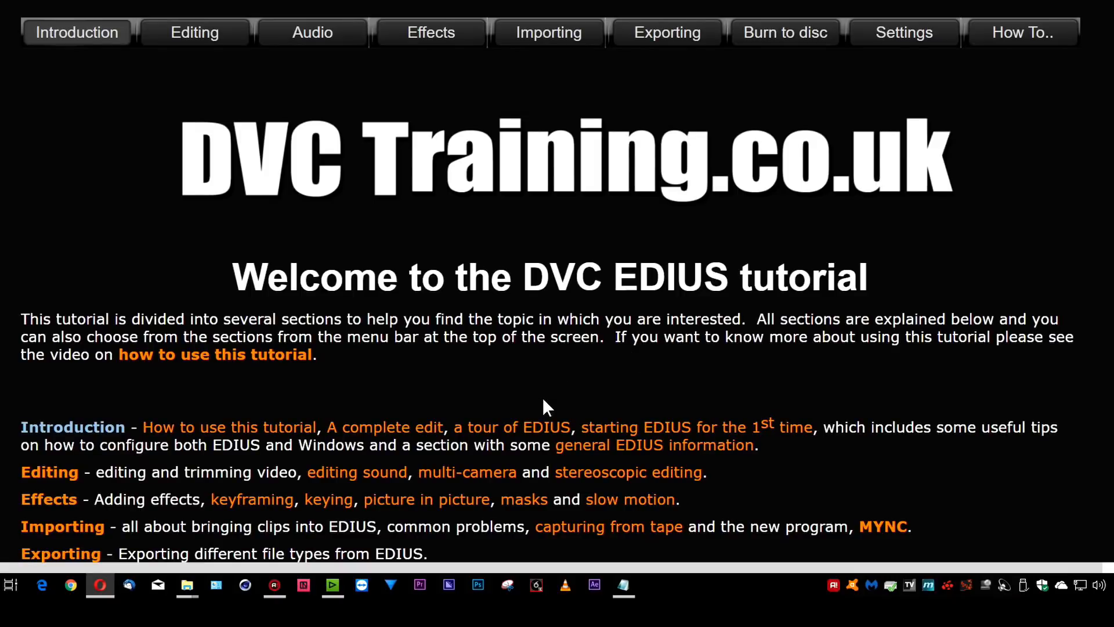
# - Switch to the DVC EDIUS tutorial page and look through its audio, effects and grading/colour correction topics
pyautogui.moveTo(323, 36)
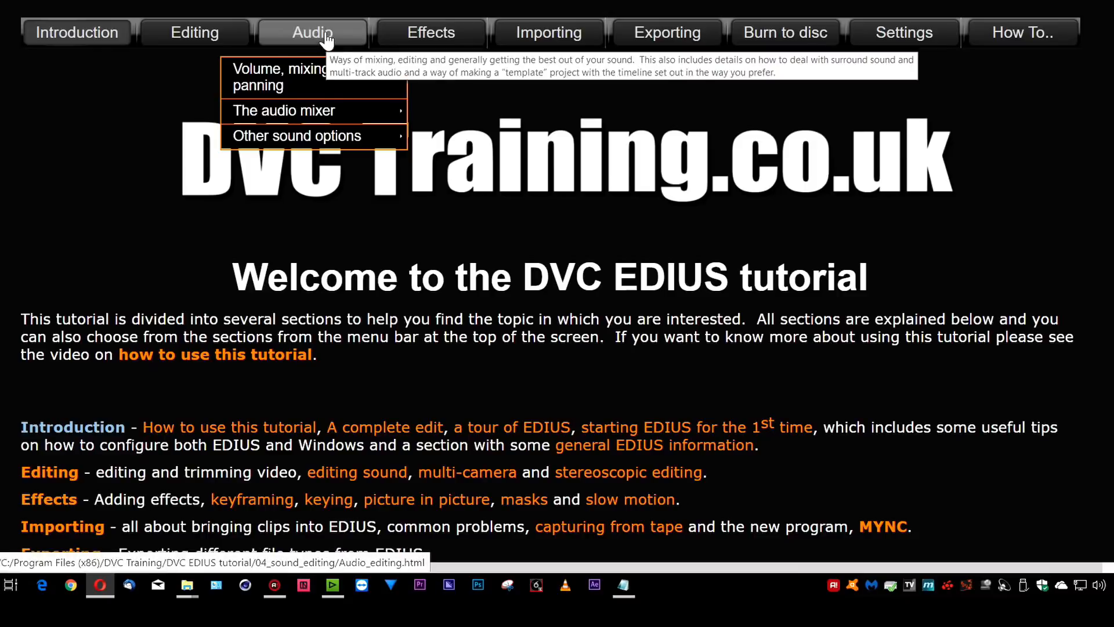
pyautogui.moveTo(431, 35)
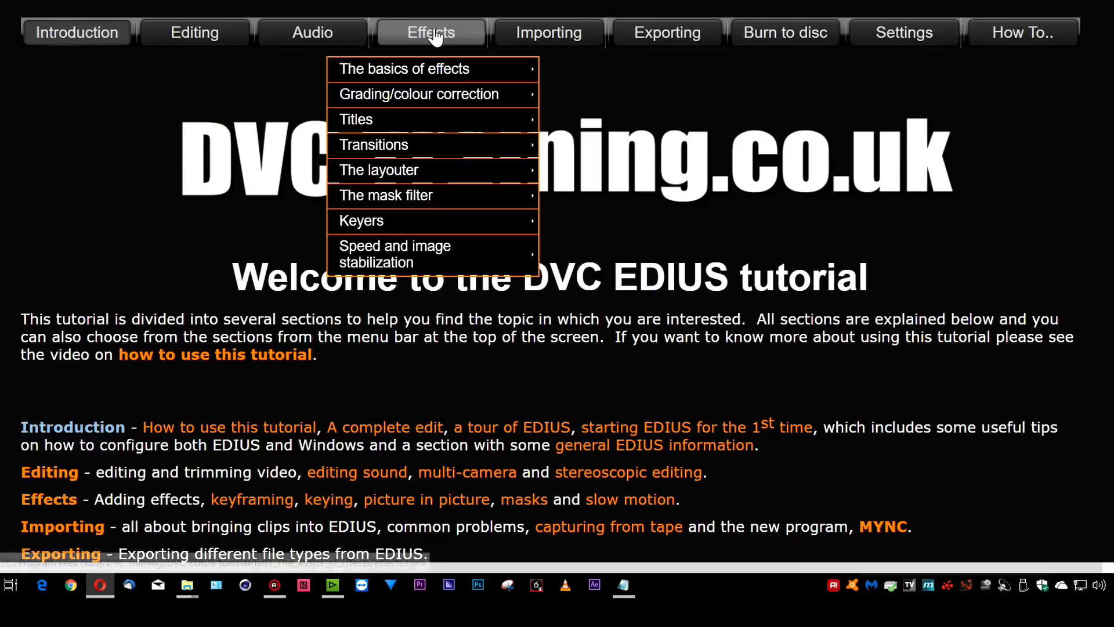
pyautogui.moveTo(425, 93)
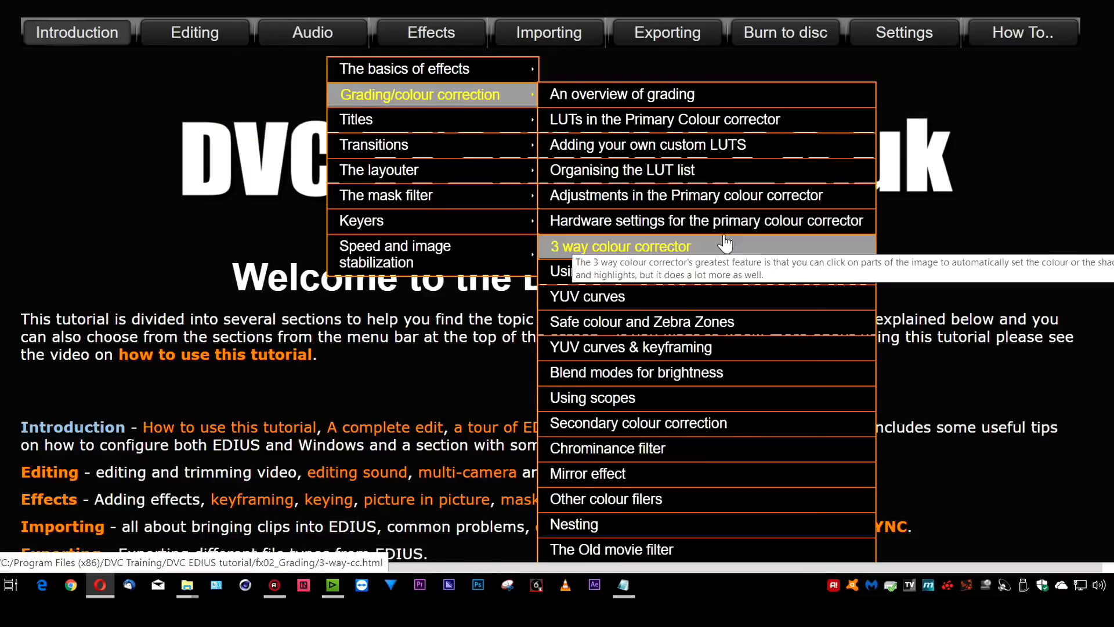
pyautogui.moveTo(361, 222)
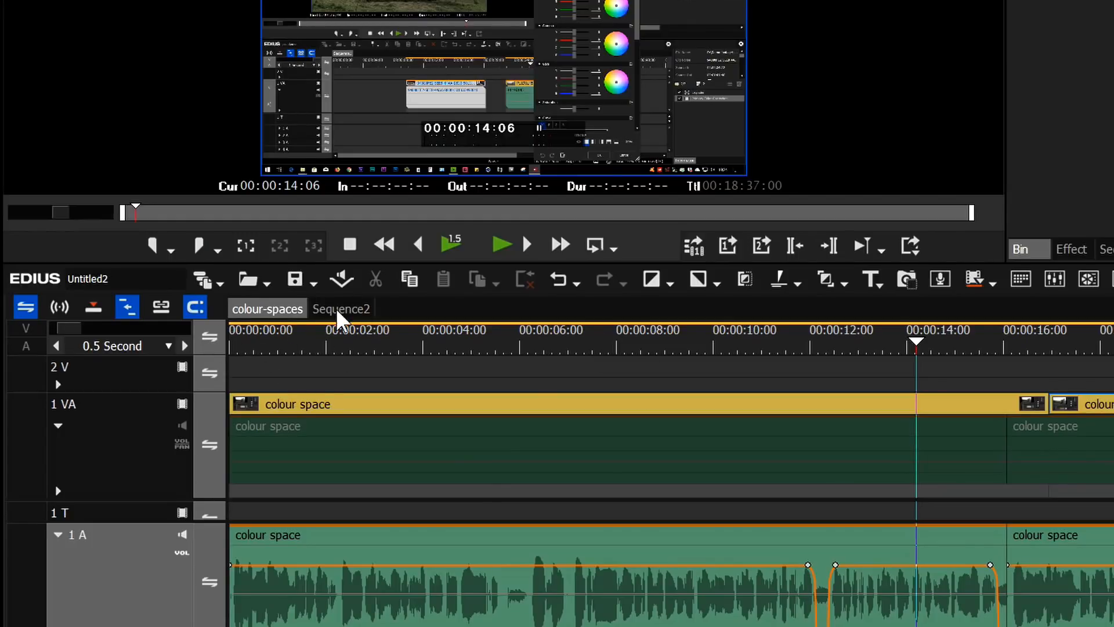
# - Copy the name of the colour-spaces sequence and give Sequence2 the same name
pyautogui.rightClick(268, 316)
pyautogui.click(325, 372)
pyautogui.hotkey('ctrl', 'c')
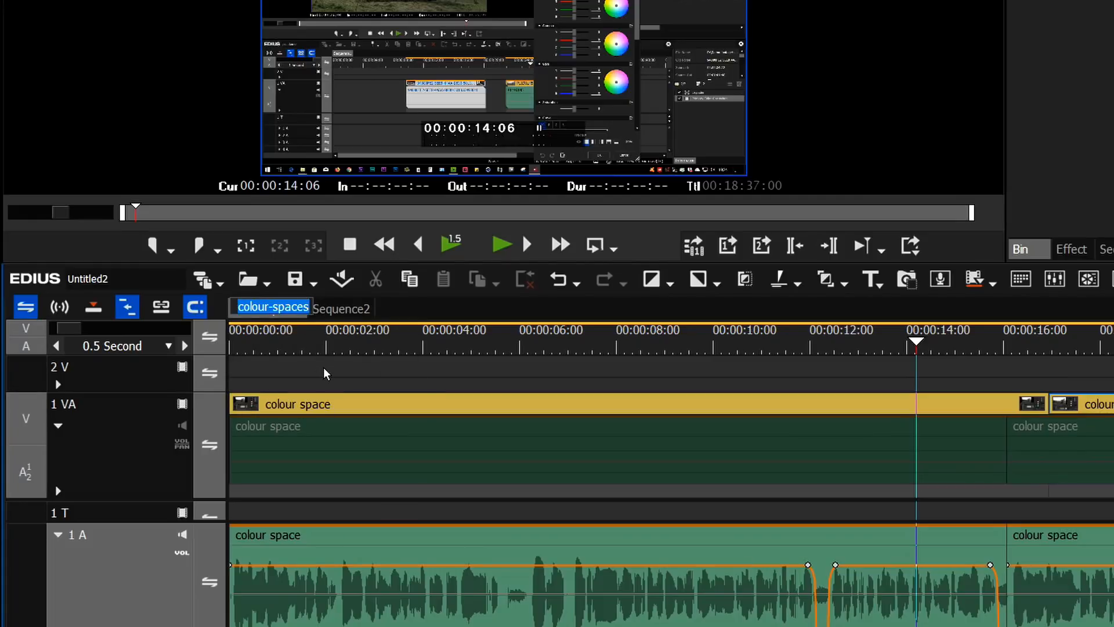
pyautogui.rightClick(341, 311)
pyautogui.rightClick(341, 309)
pyautogui.hotkey('ctrl', 'v')
pyautogui.click(370, 340)
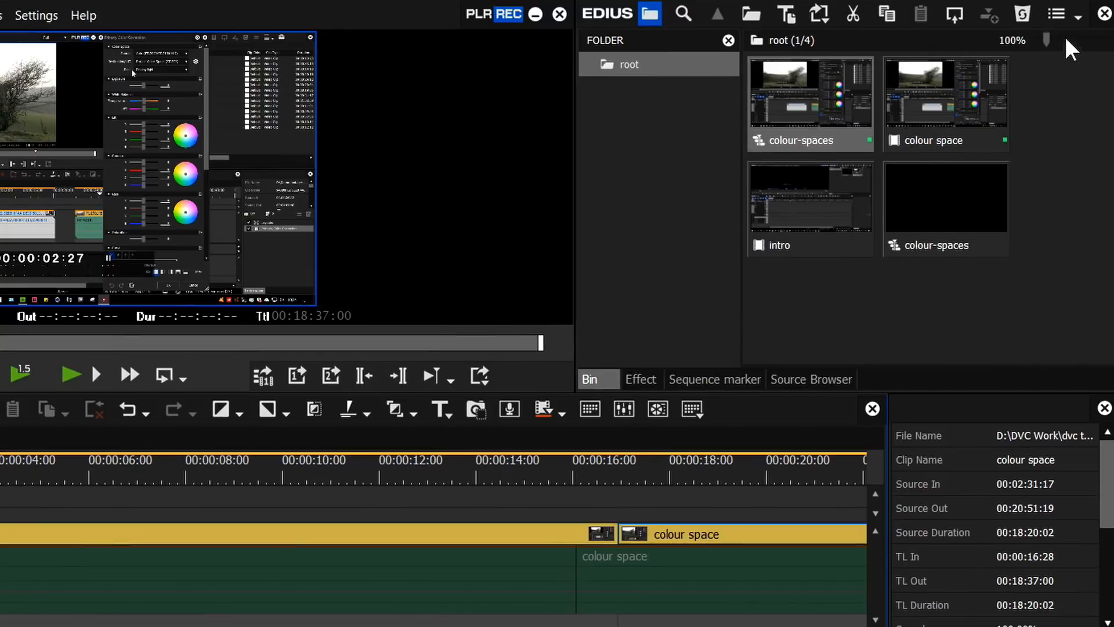
# - Display the bin as a detailed list and open the two colour-spaces sequences one after the other
pyautogui.click(1071, 18)
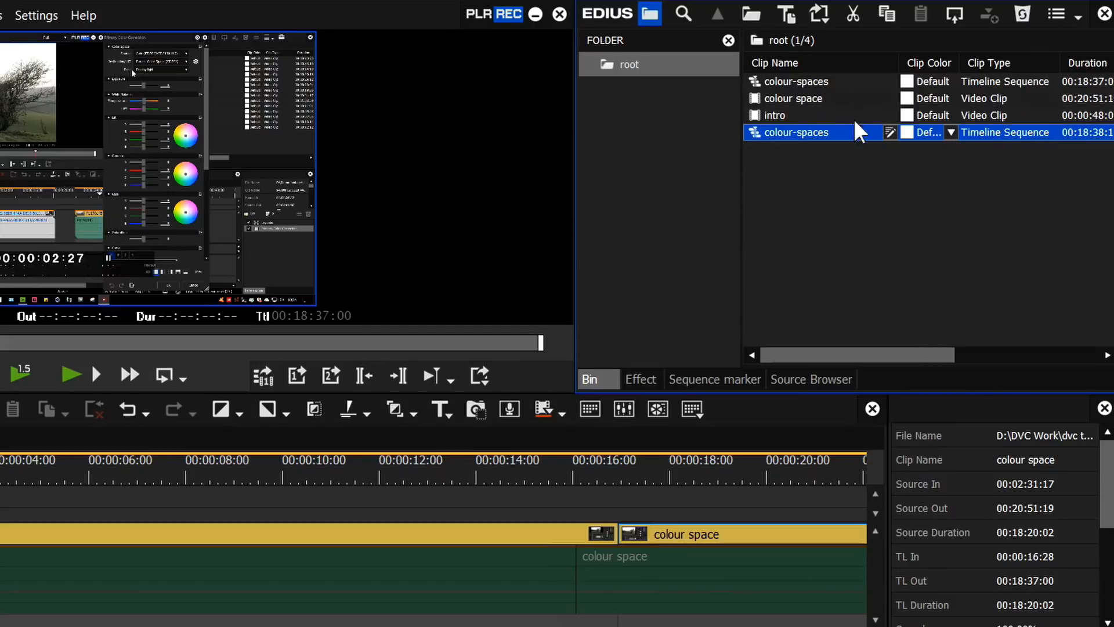
pyautogui.doubleClick(785, 133)
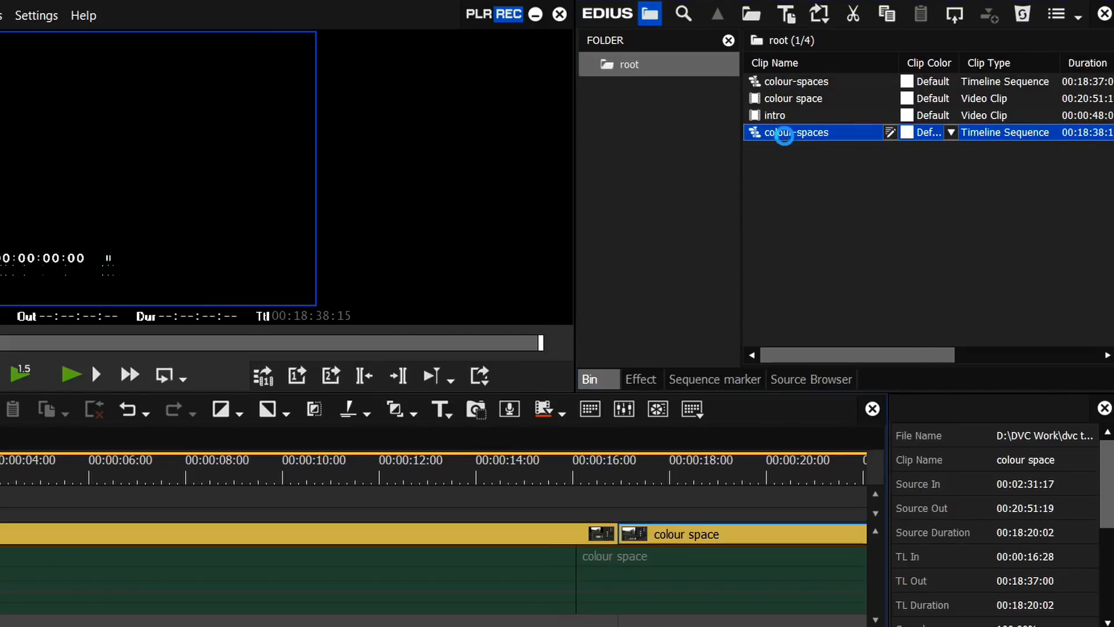
pyautogui.doubleClick(824, 81)
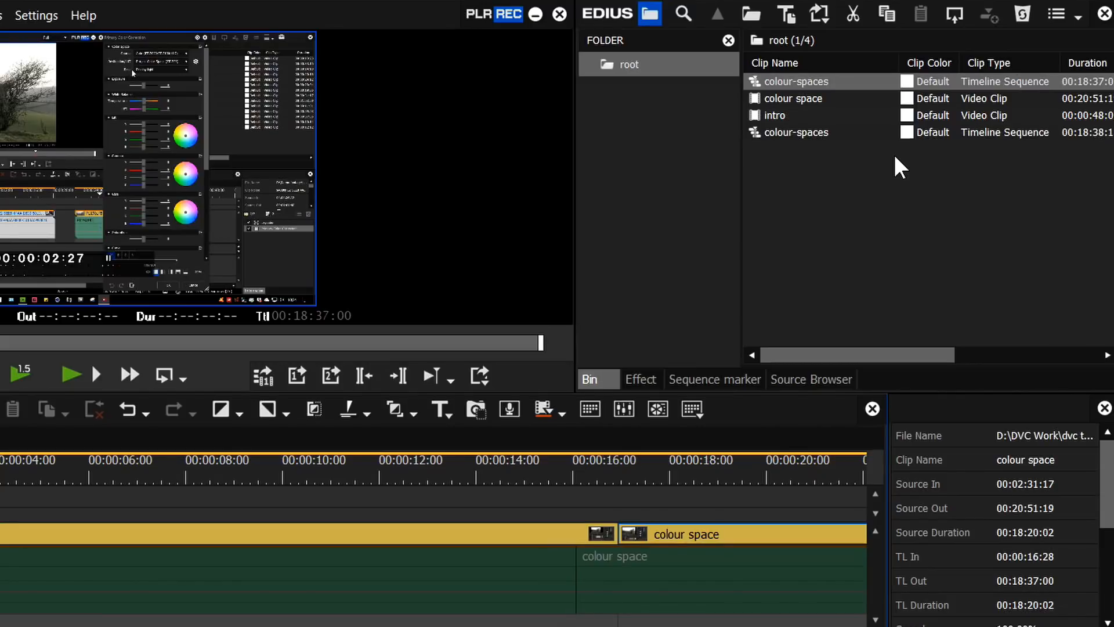
pyautogui.click(803, 80)
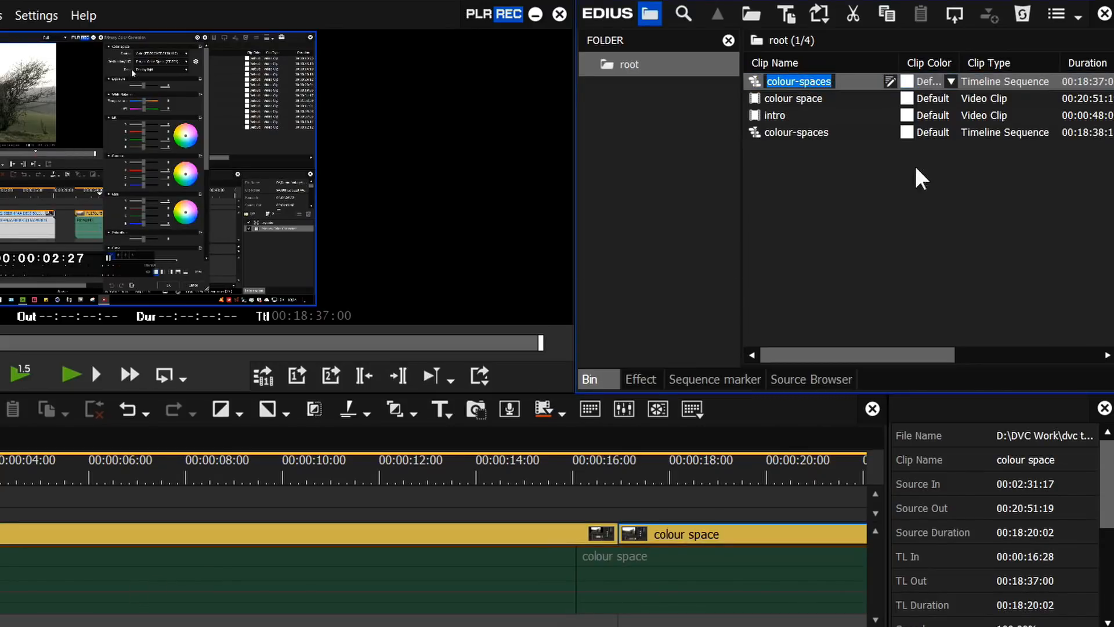
# - Set the clip colour of the first colour-spaces sequence in the bin to Yellow
pyautogui.click(947, 81)
pyautogui.click(948, 82)
pyautogui.click(950, 80)
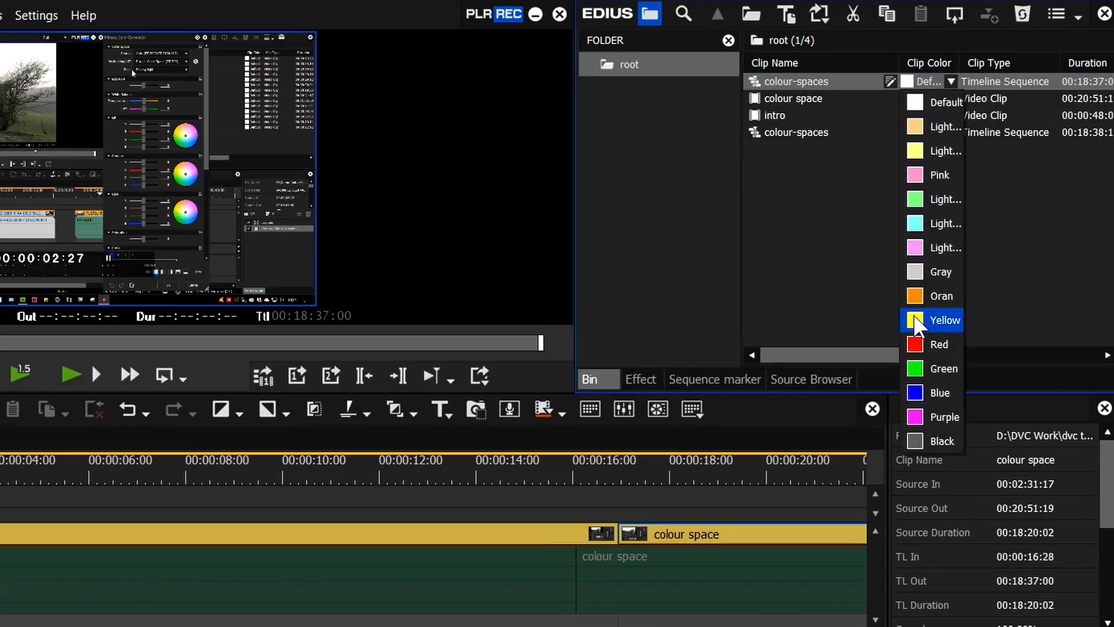
pyautogui.click(913, 315)
pyautogui.click(785, 342)
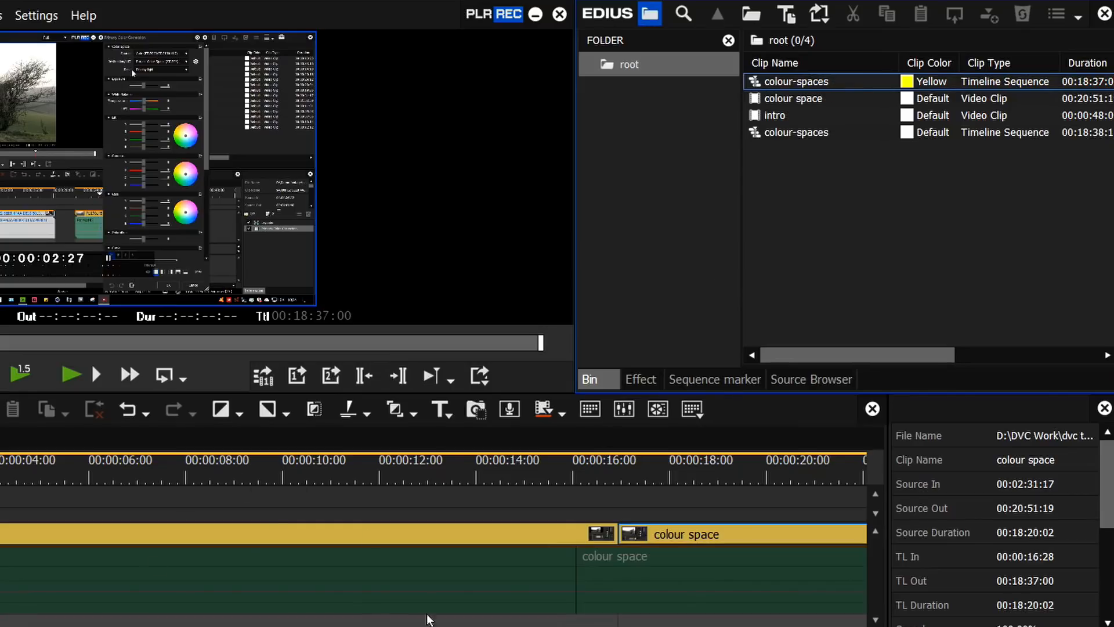
# - Set the clip colour of Sequence1 through Sequence4 in the bin to Yellow, and add another new sequence
pyautogui.click(812, 132)
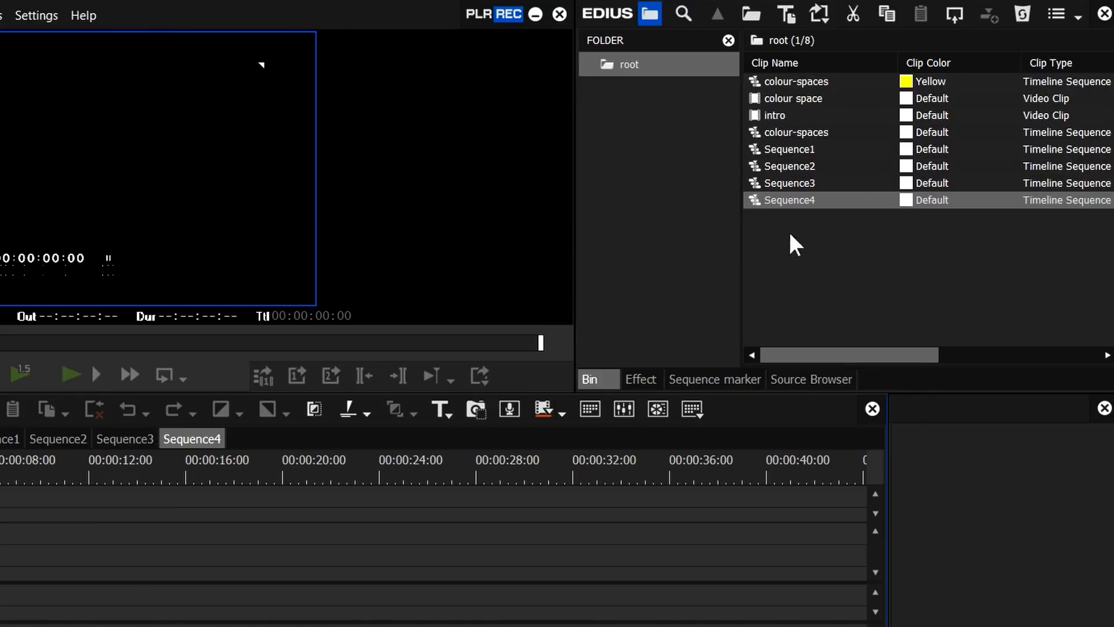
pyautogui.click(806, 205)
pyautogui.moveTo(899, 299); pyautogui.dragTo(814, 151)
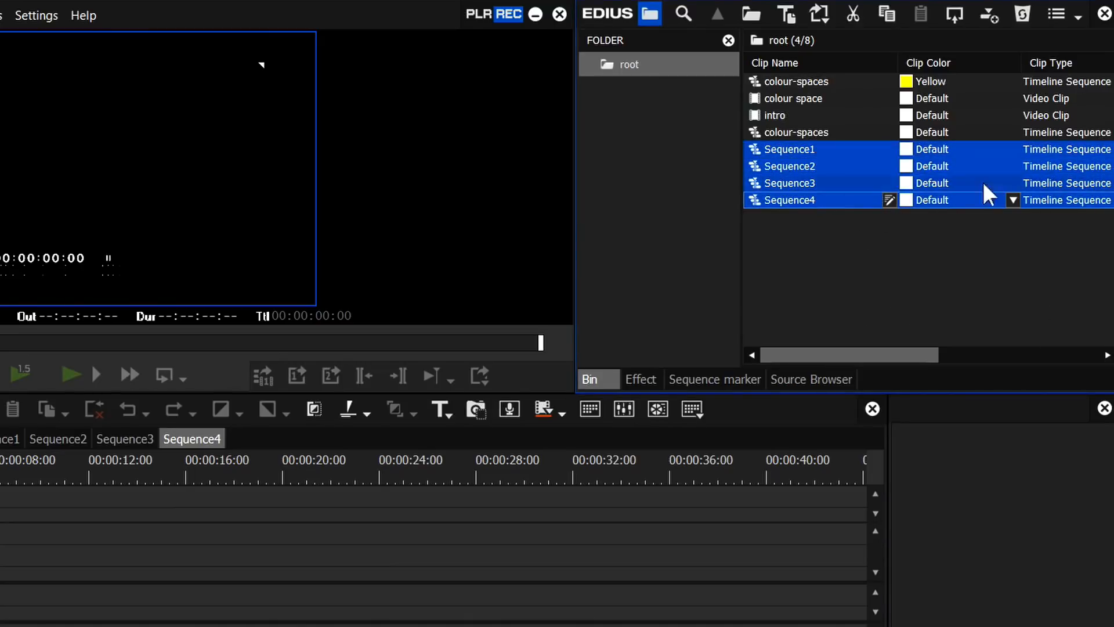
pyautogui.click(1013, 200)
pyautogui.click(953, 438)
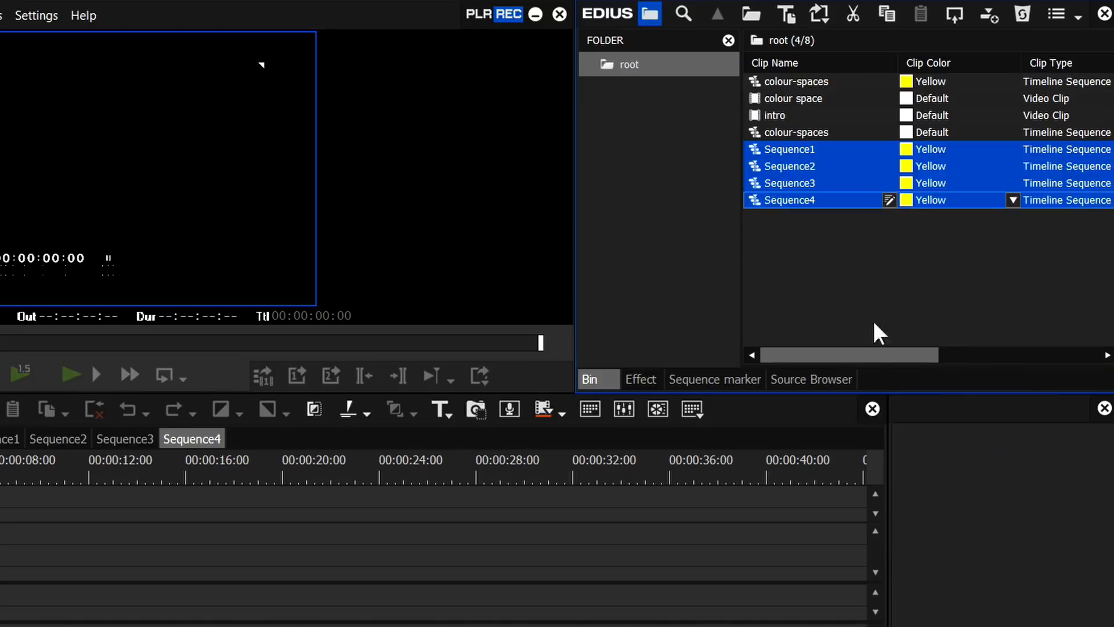
pyautogui.click(926, 281)
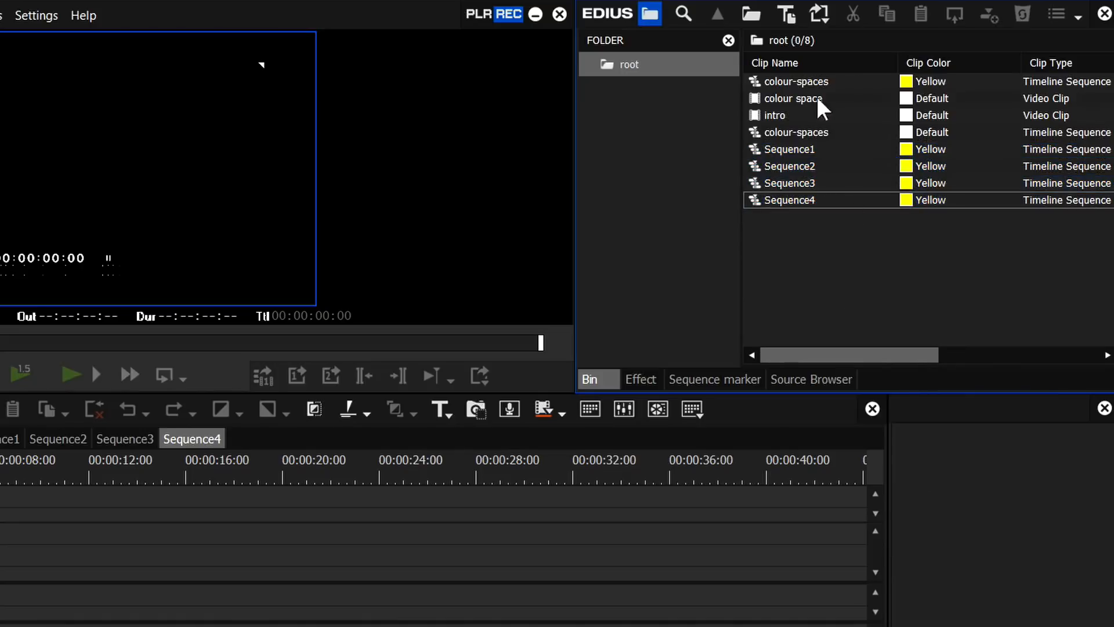
pyautogui.hotkey('ctrl', 'shift', 'n')
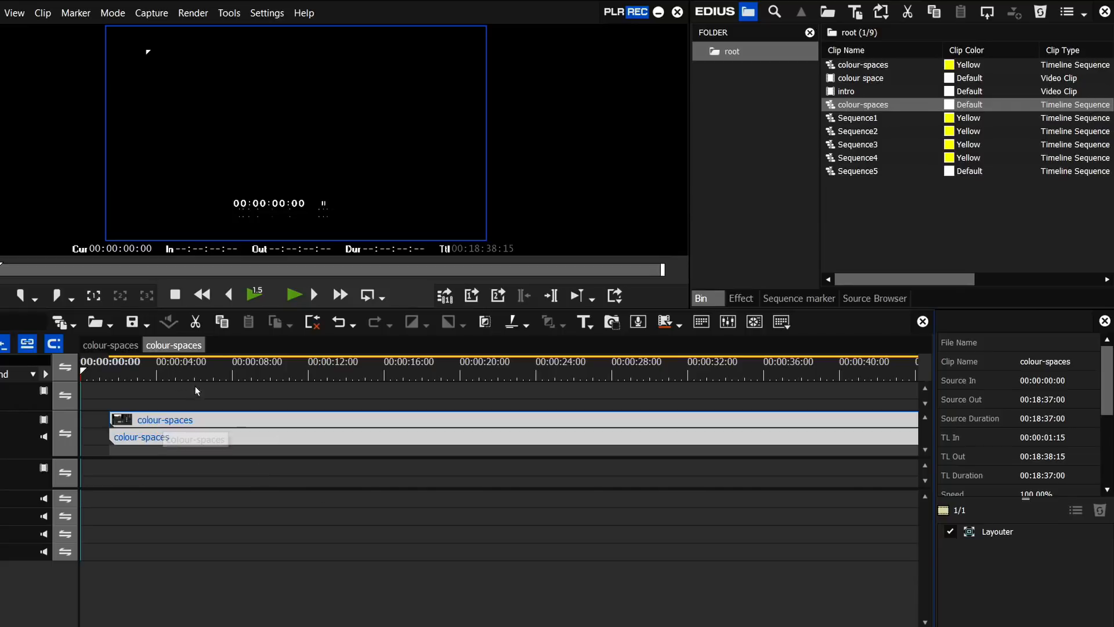
# - Move the playhead to 00:00:01:00 and shift the nested colour-spaces clip so that it starts there
pyautogui.click(172, 367)
pyautogui.write('1:00')
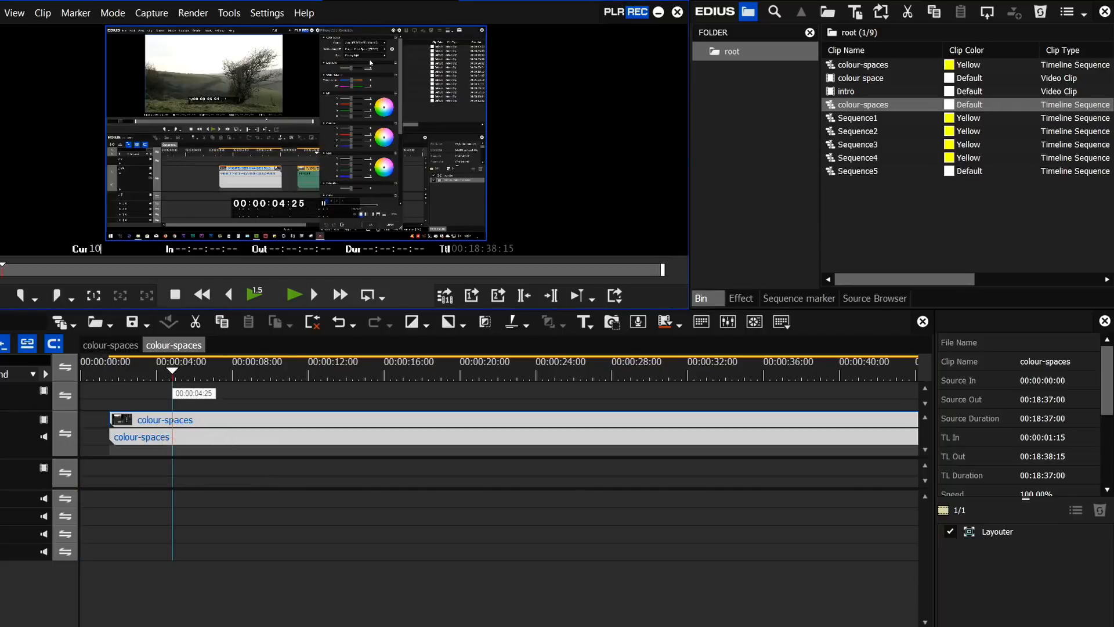
pyautogui.press('Return')
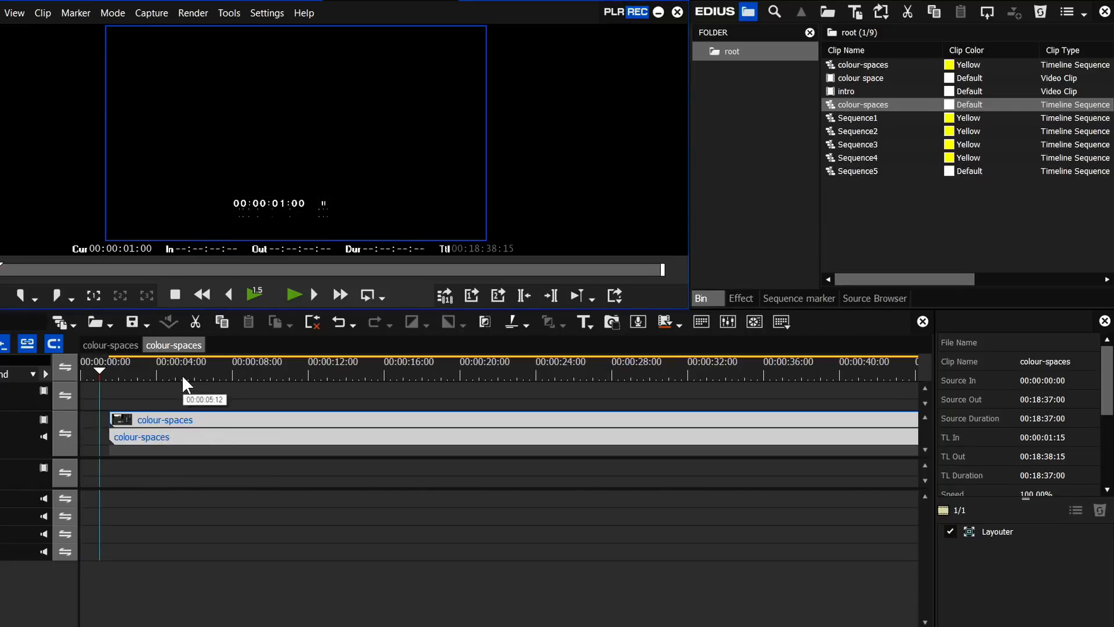
pyautogui.moveTo(151, 422); pyautogui.dragTo(140, 426)
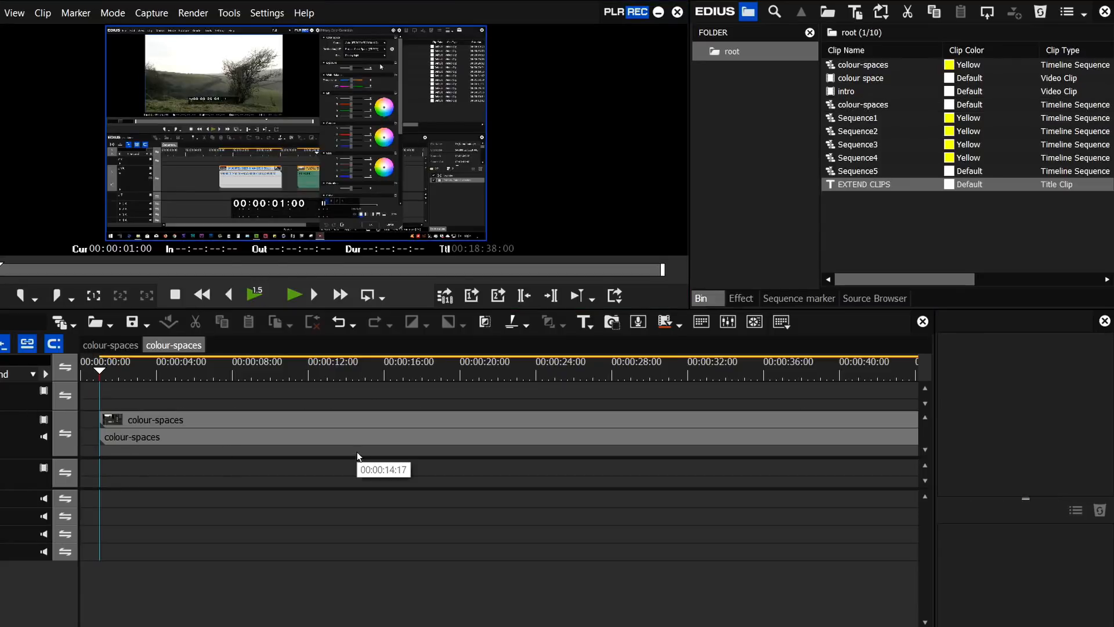
# - Place the EXTEND CLIPS title on the track above the colour-spaces clip, starting at the beginning of the timeline
pyautogui.click(832, 183)
pyautogui.moveTo(830, 186); pyautogui.dragTo(67, 391)
pyautogui.moveTo(143, 444); pyautogui.dragTo(148, 425)
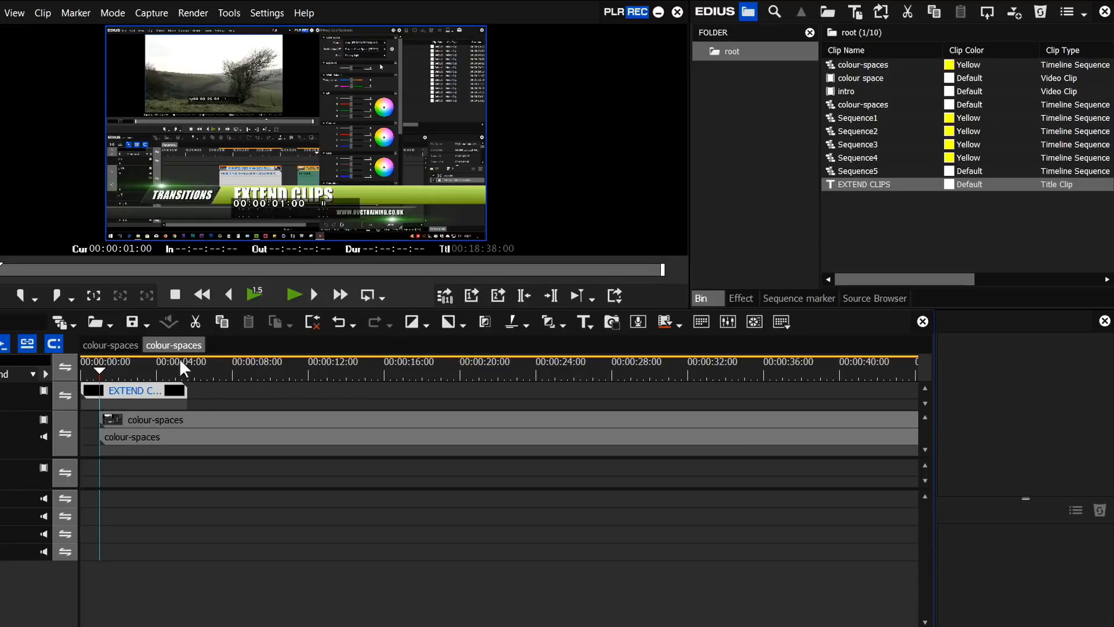
# - Edit the EXTEND CLIPS title on the timeline so its heading reads COLOUR SPACES and its category reads GRADING
pyautogui.click(119, 370)
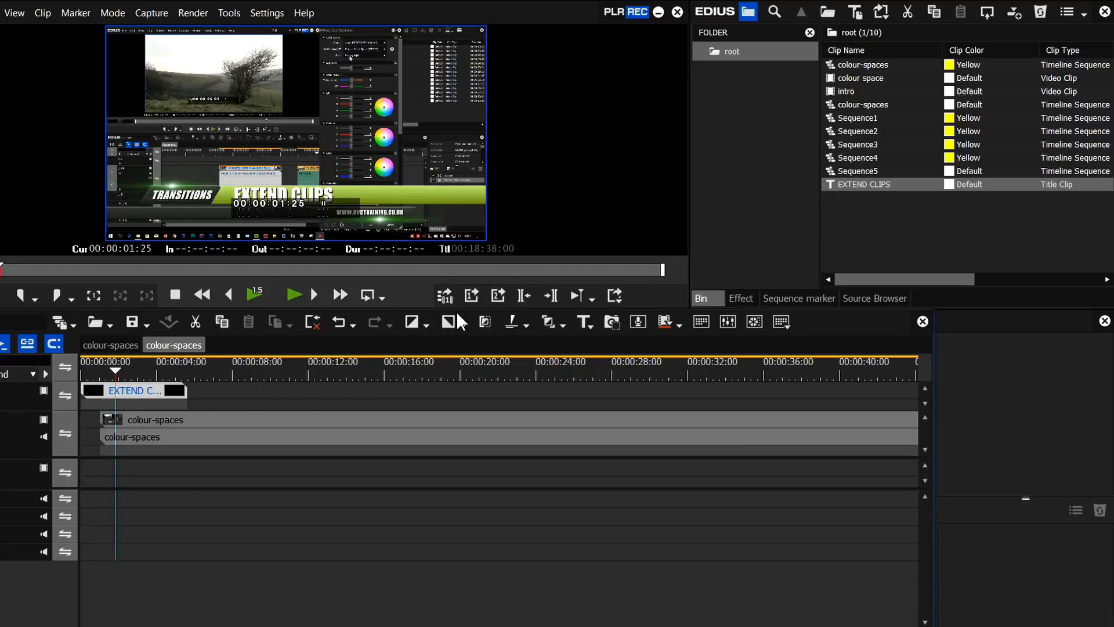
pyautogui.moveTo(455, 309); pyautogui.dragTo(455, 340)
pyautogui.click(142, 423)
pyautogui.doubleClick(142, 422)
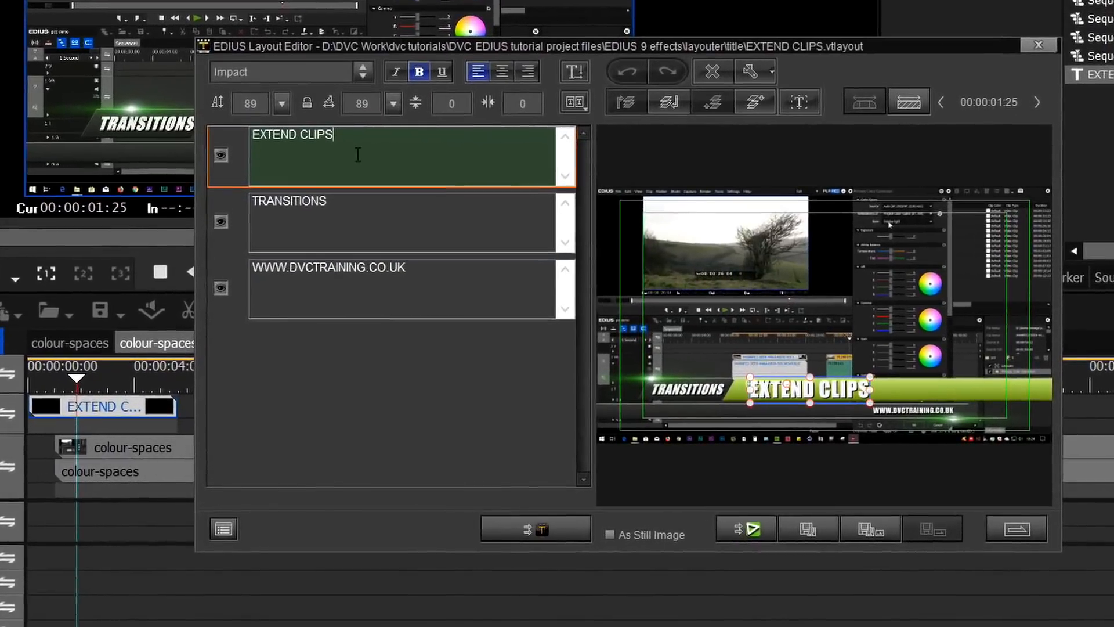
pyautogui.moveTo(342, 176); pyautogui.dragTo(129, 148)
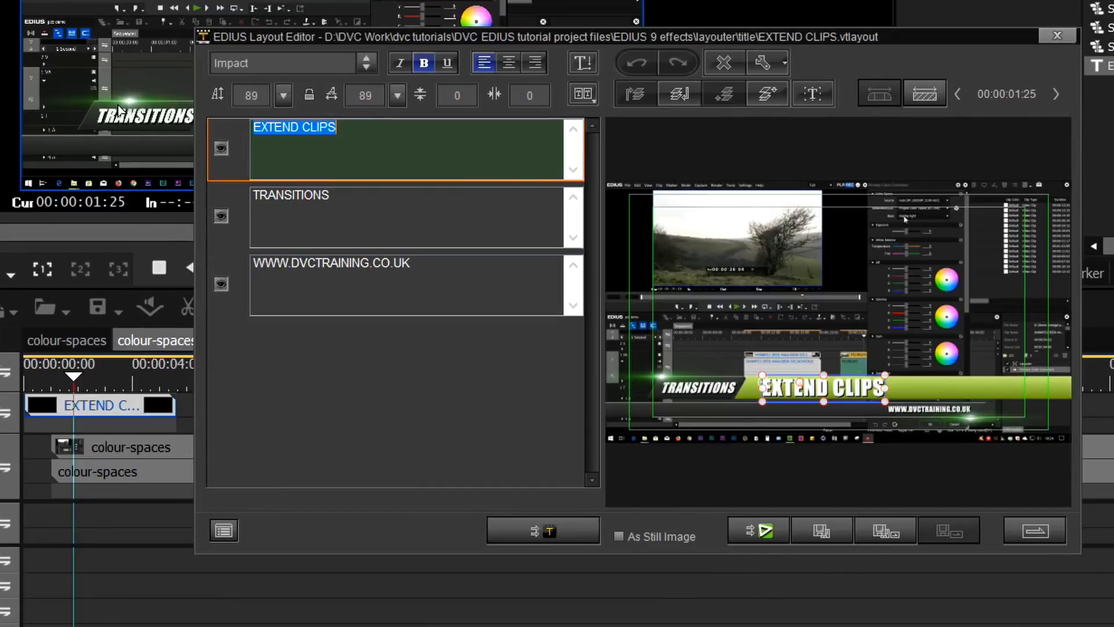
pyautogui.write('COLOUR SPACES')
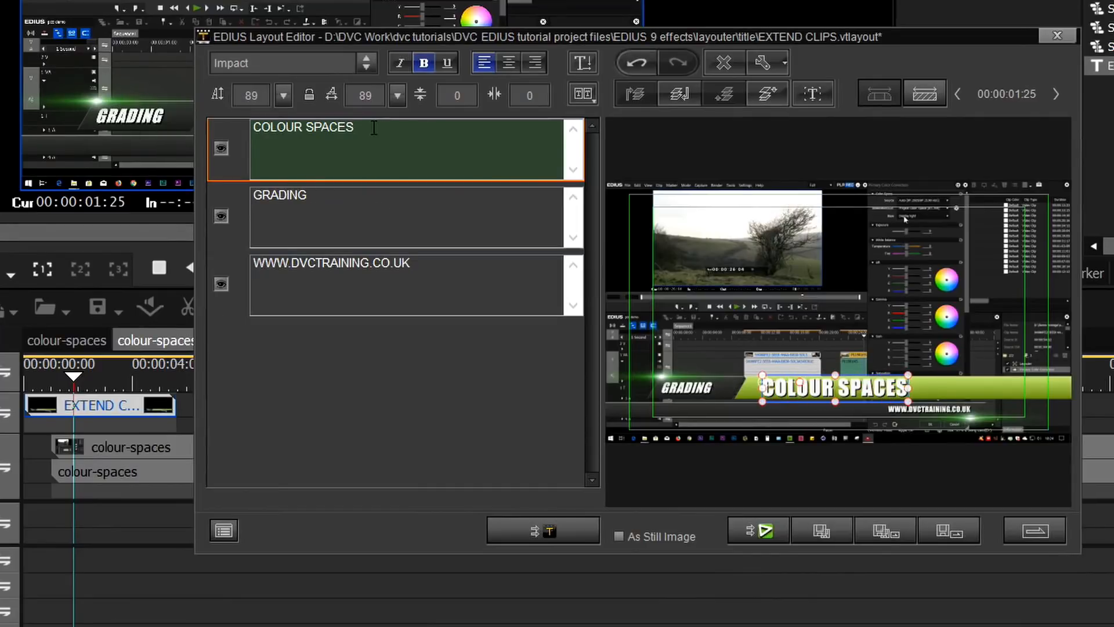
# - Copy the heading text and save the edited title as a new title file named COLOUR SPACES
pyautogui.moveTo(374, 127); pyautogui.dragTo(254, 127)
pyautogui.hotkey('ctrl', 'c')
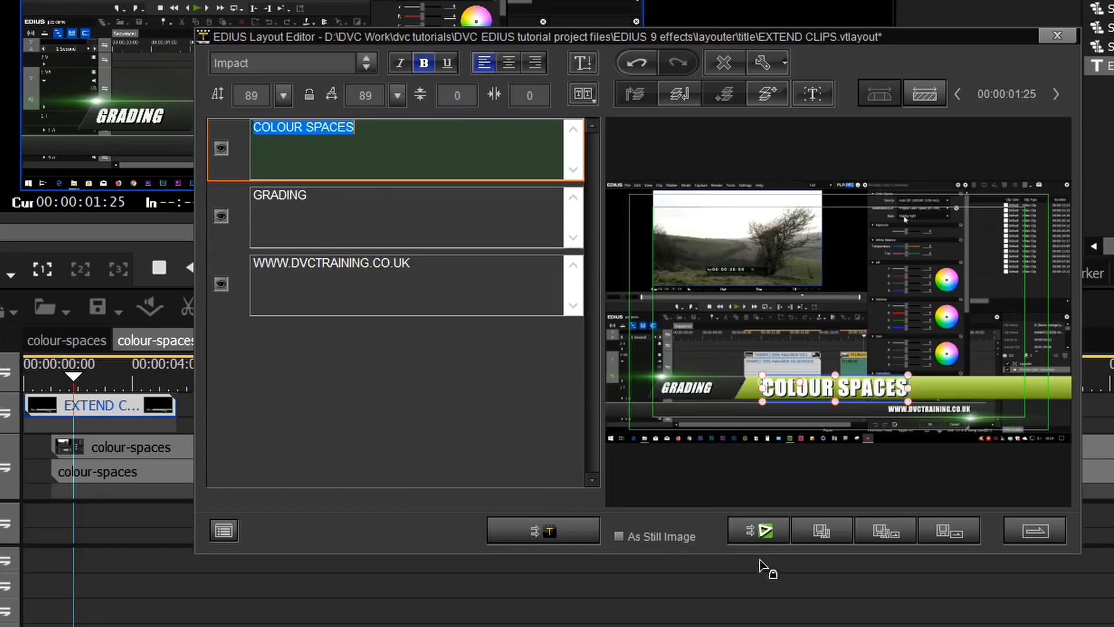
pyautogui.click(837, 528)
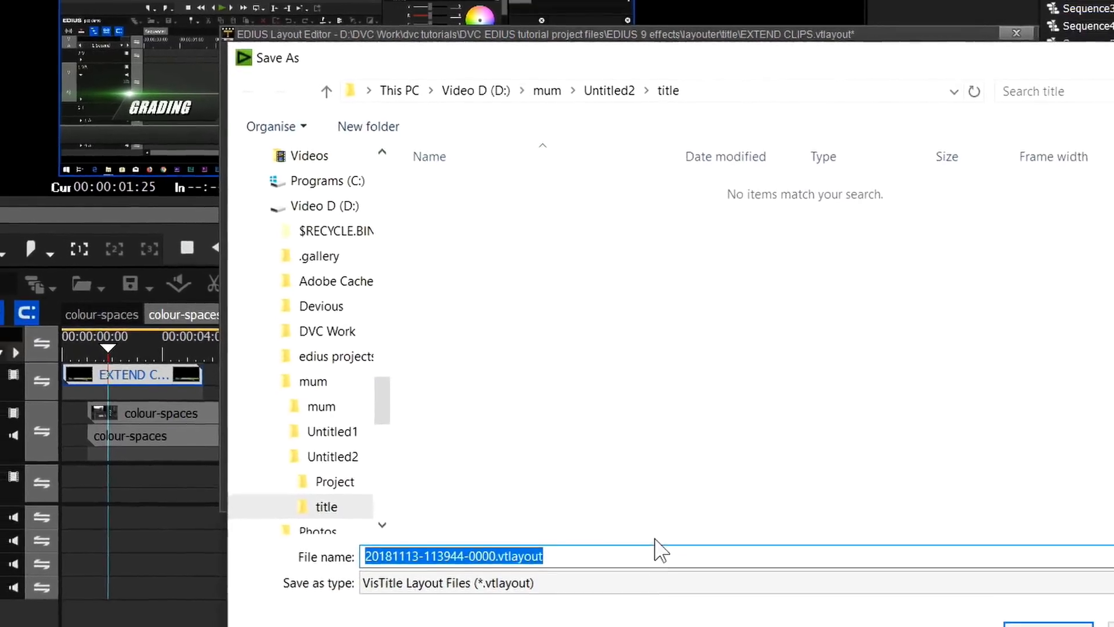
pyautogui.hotkey('ctrl', 'v')
pyautogui.click(994, 581)
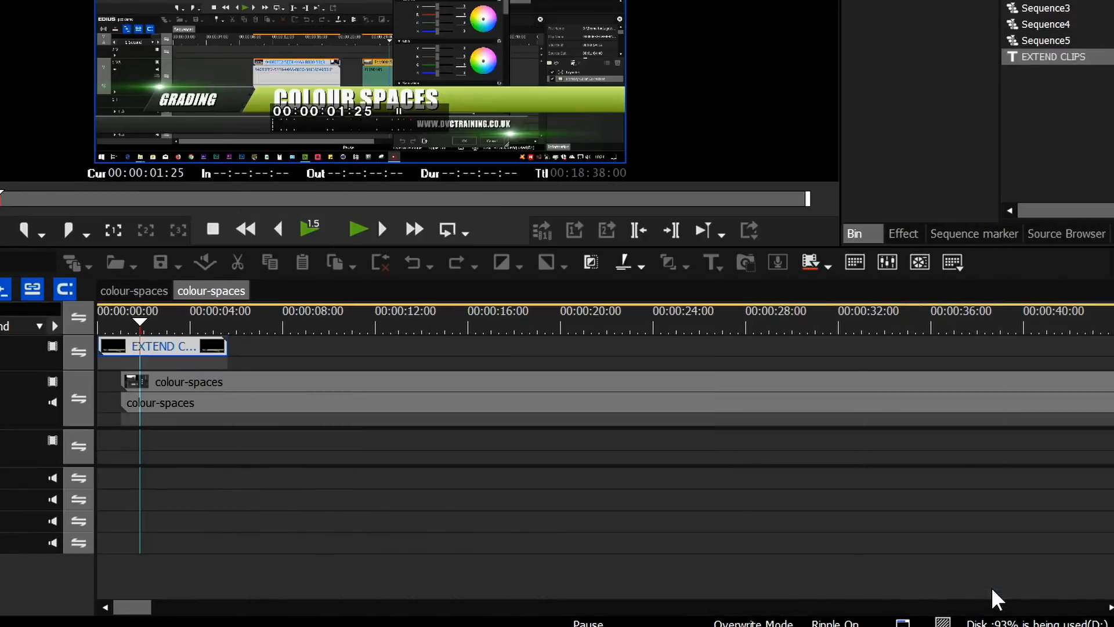
# - Scrub through the COLOUR SPACES title and play the sequence's opening from the start
pyautogui.click(179, 326)
pyautogui.moveTo(181, 329); pyautogui.dragTo(164, 380)
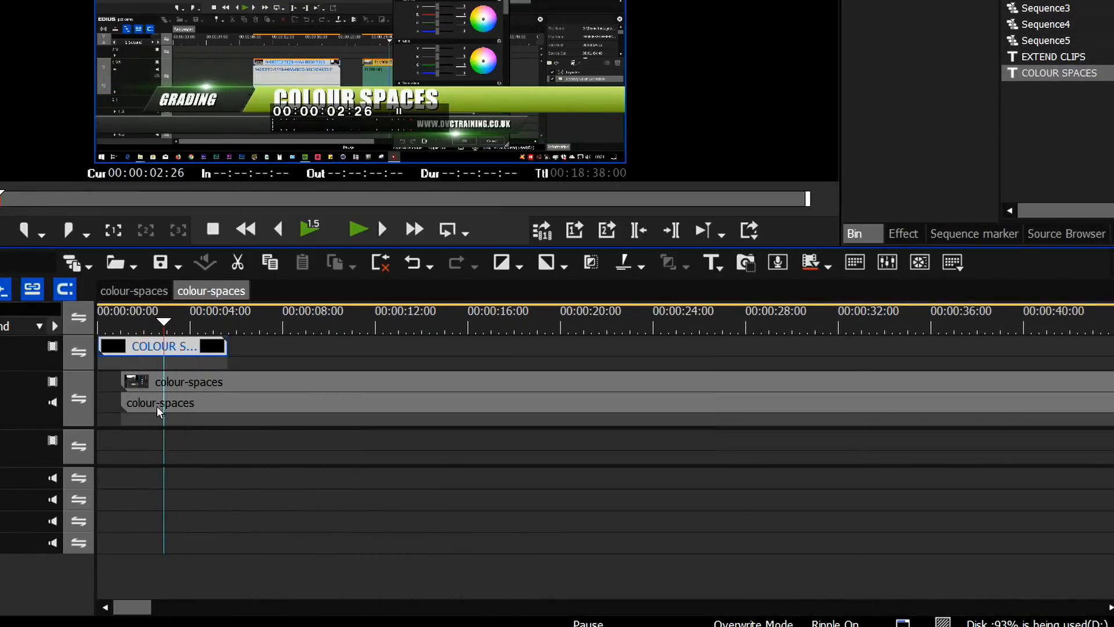
pyautogui.moveTo(129, 316); pyautogui.dragTo(71, 325)
pyautogui.press('space')
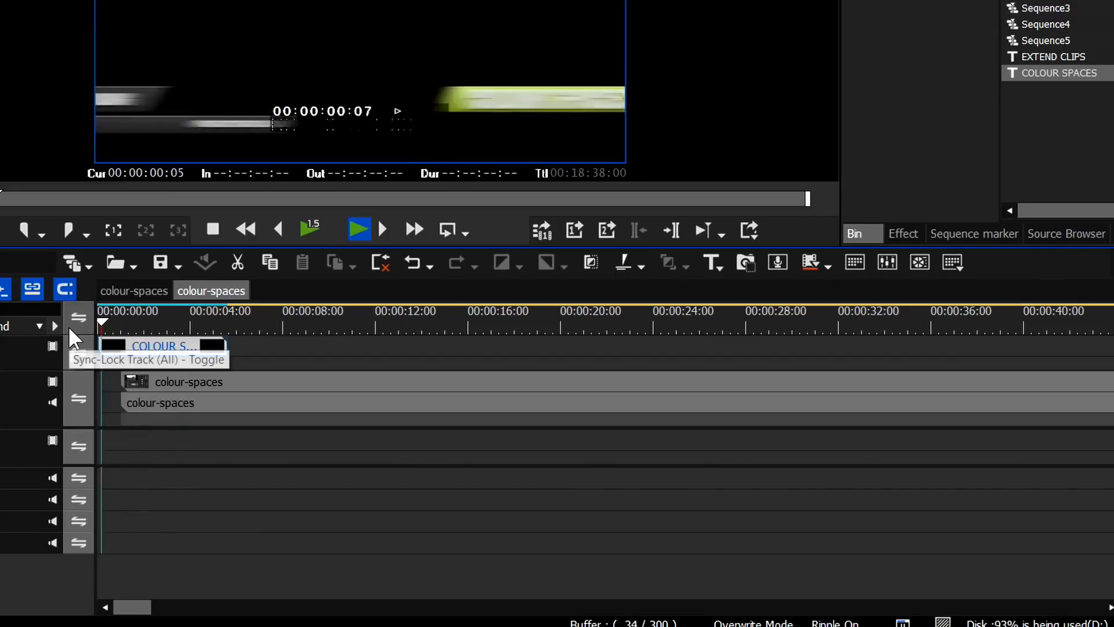
pyautogui.press('space')
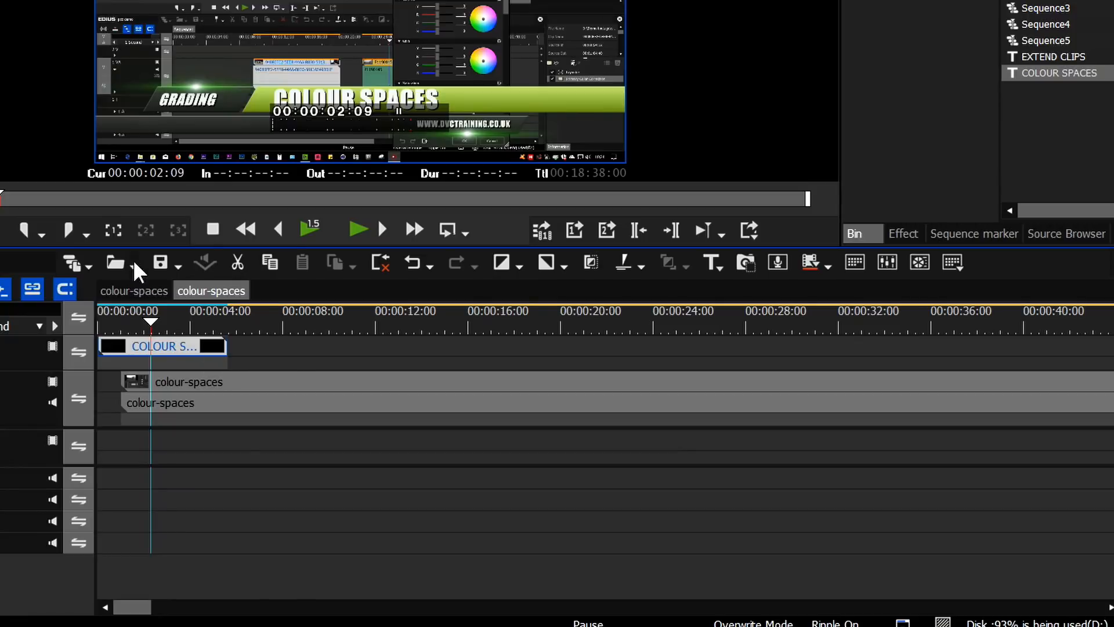
# - Create a new sequence and place the COLOUR SPACES title at its start
pyautogui.click(74, 262)
pyautogui.moveTo(1021, 75); pyautogui.dragTo(105, 351)
# - Change the title's heading to 3 WAY COLOUR CORREECTOR and save it as a new title
pyautogui.click(176, 347)
pyautogui.doubleClick(176, 347)
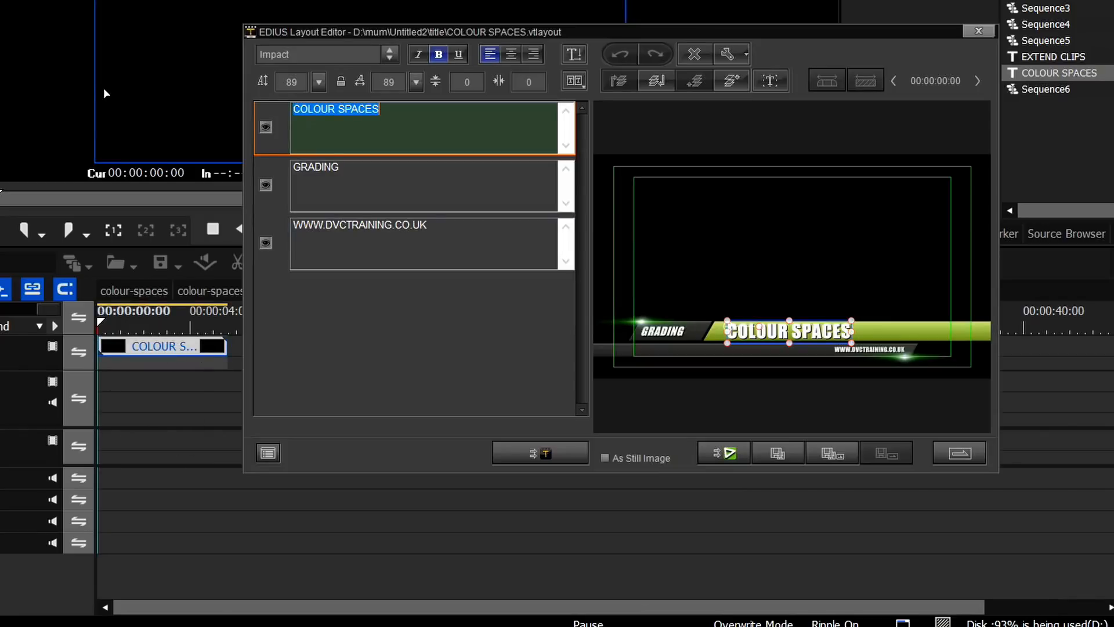
pyautogui.write('3 WAY COL')
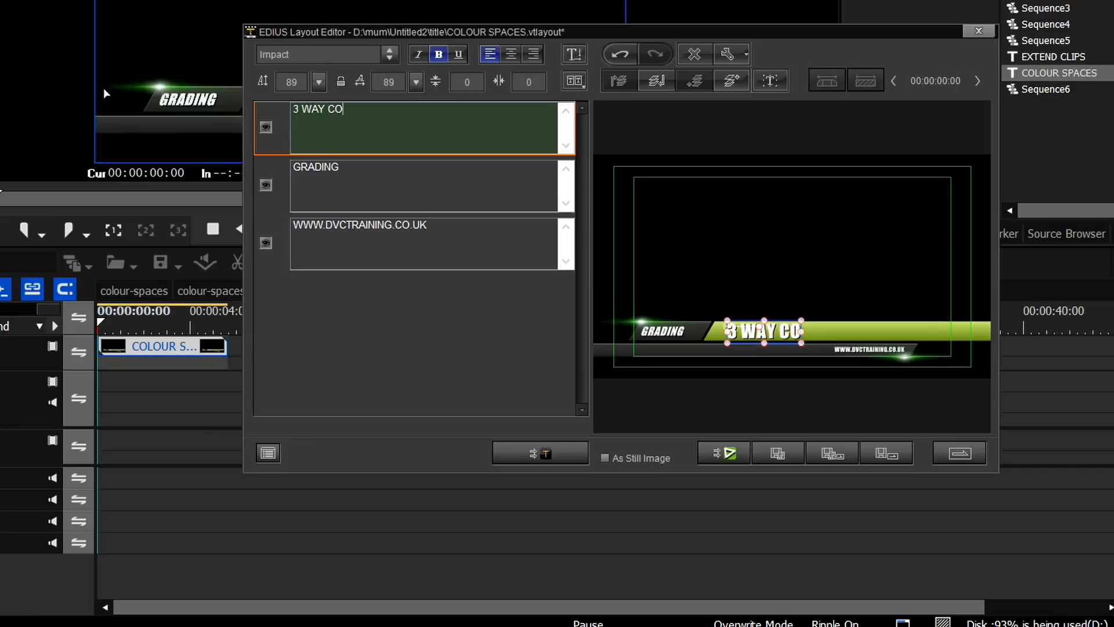
pyautogui.write('OUR CORREECTOR')
pyautogui.click(768, 454)
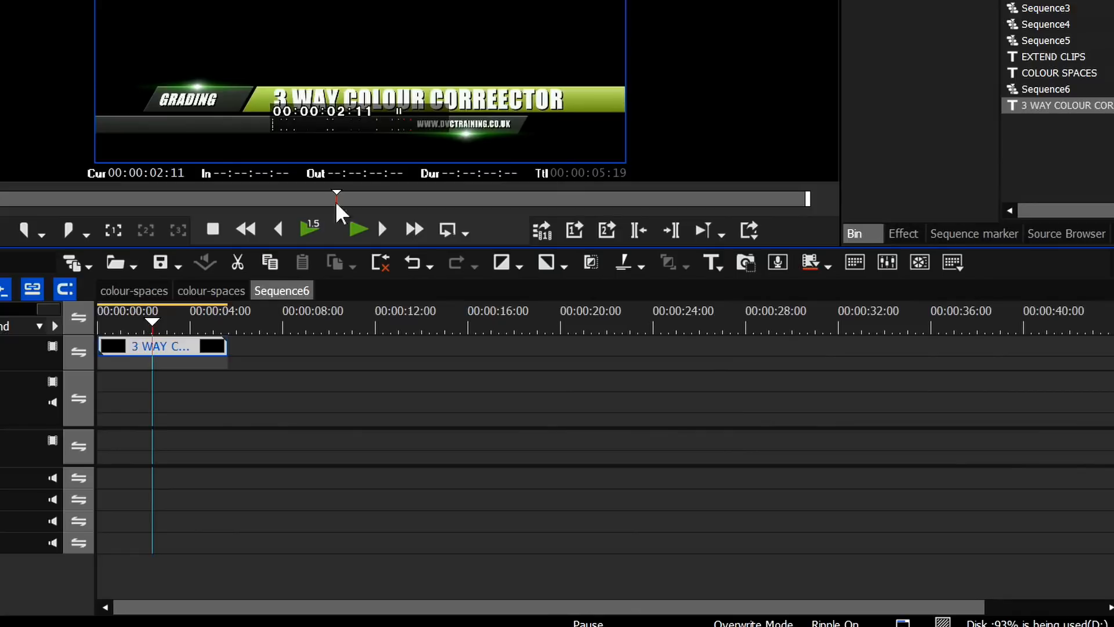
# - Return to the second colour-spaces sequence and check its title's text in the layout editor without changing it
pyautogui.click(211, 291)
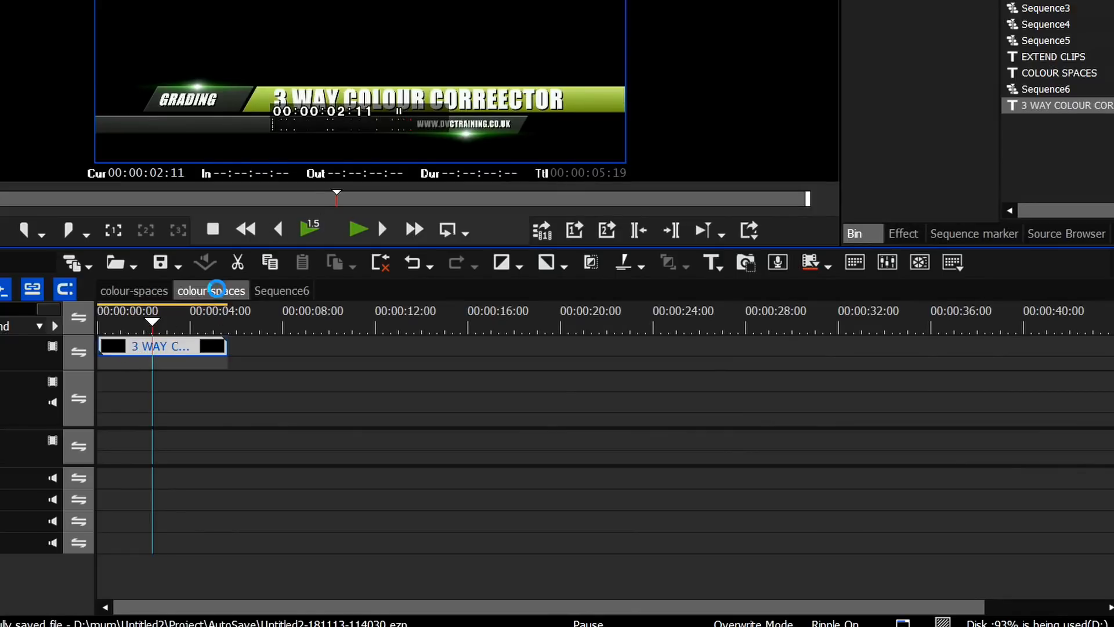
pyautogui.moveTo(150, 323); pyautogui.dragTo(131, 342)
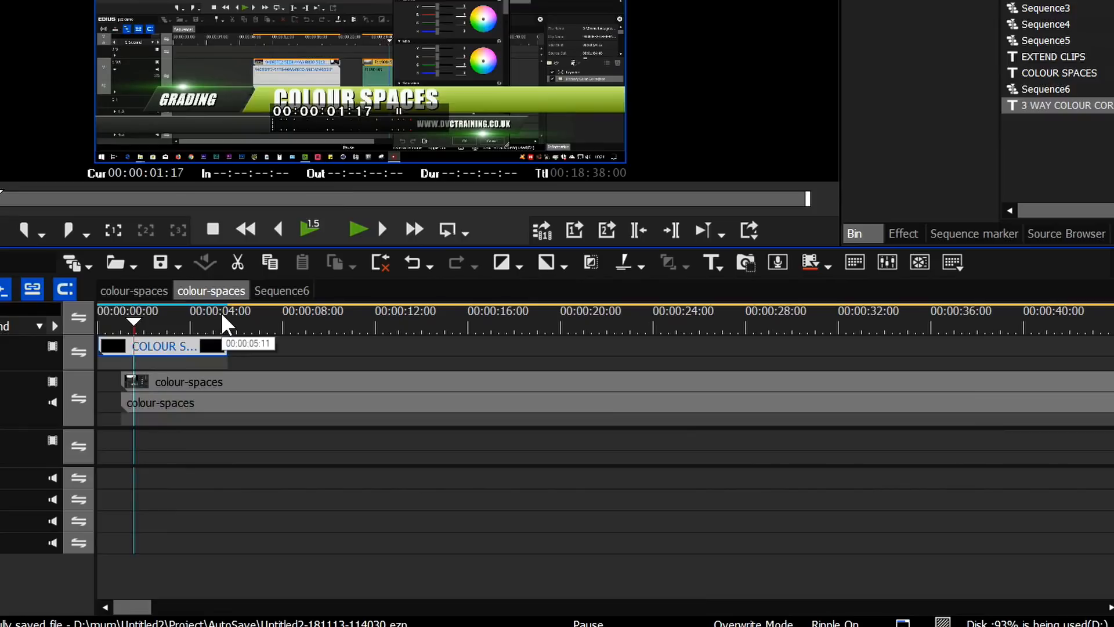
pyautogui.doubleClick(192, 347)
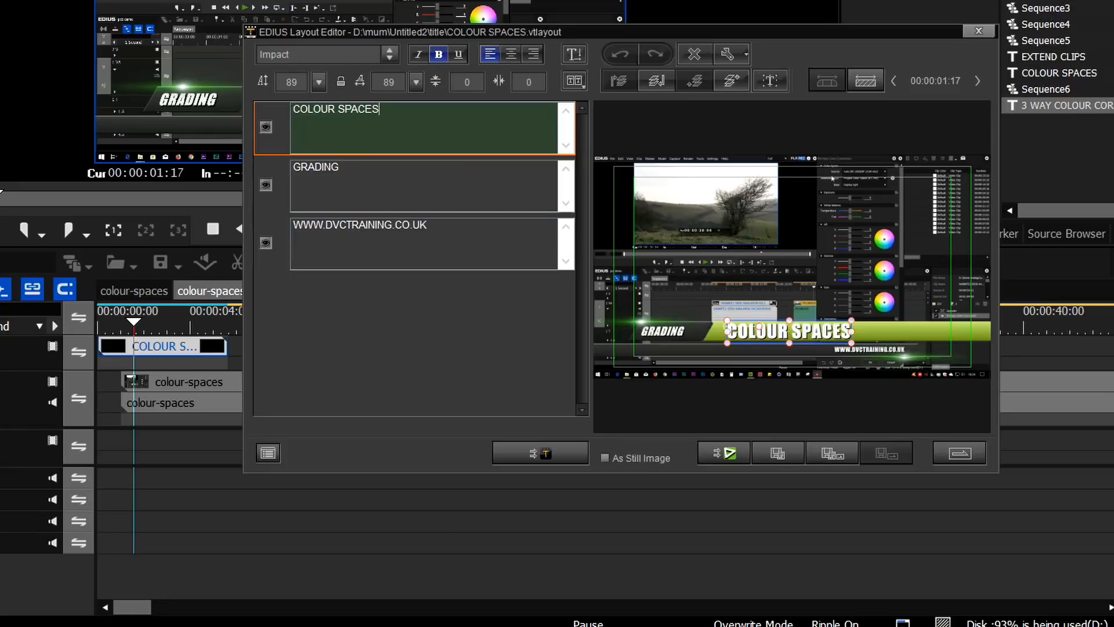
pyautogui.click(962, 455)
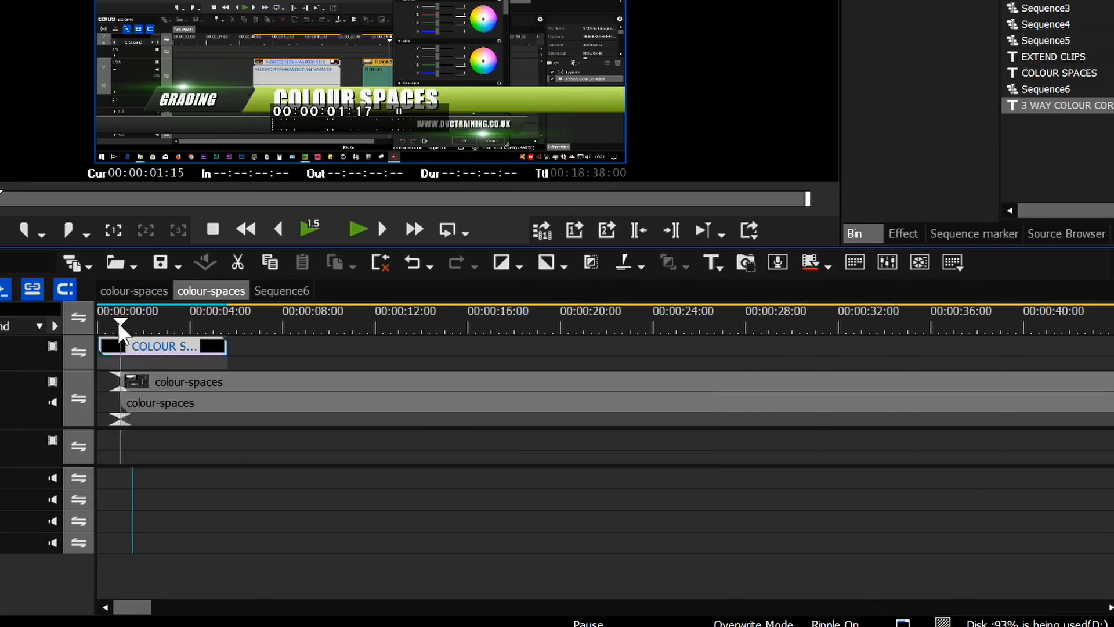
# - Play the second colour-spaces sequence from the start until the title has animated out, and review a frame within the title
pyautogui.press('Home')
pyautogui.press('space')
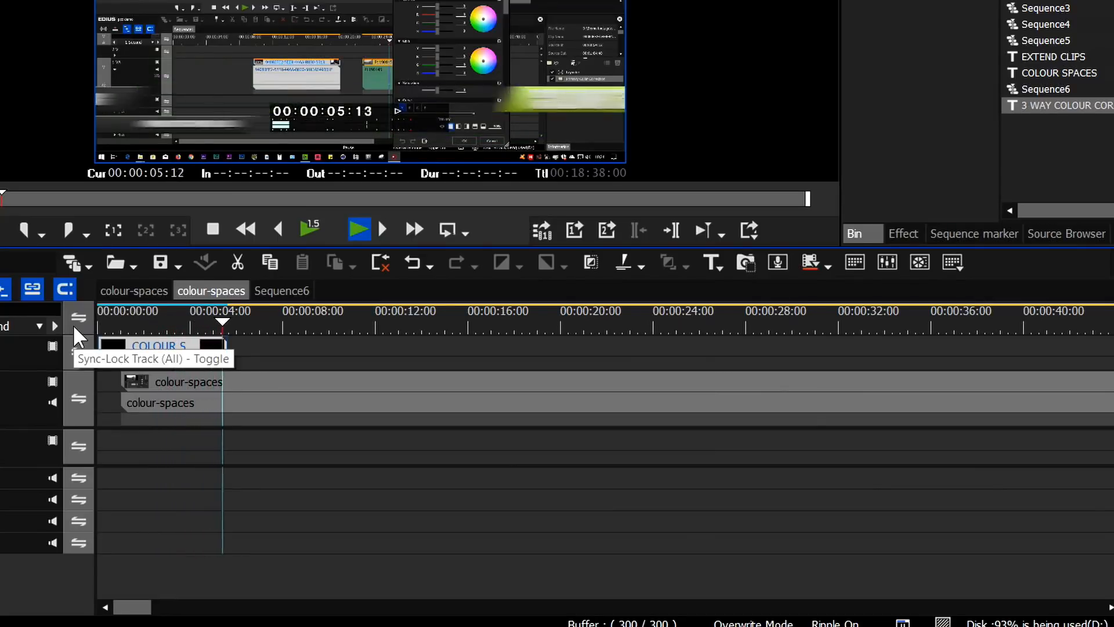
pyautogui.press('space')
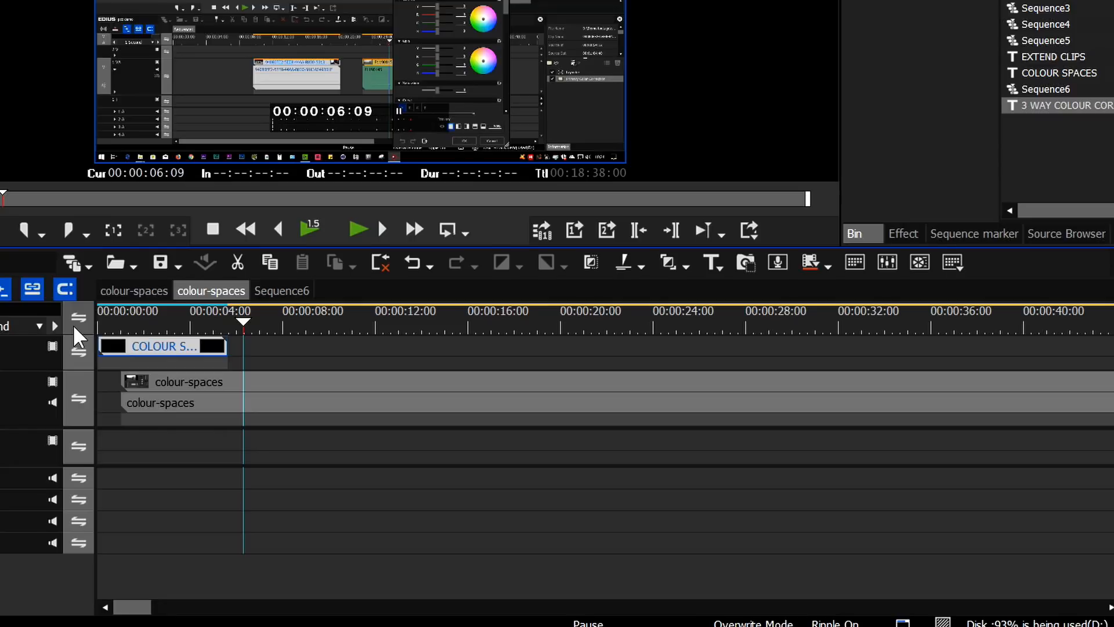
pyautogui.click(180, 319)
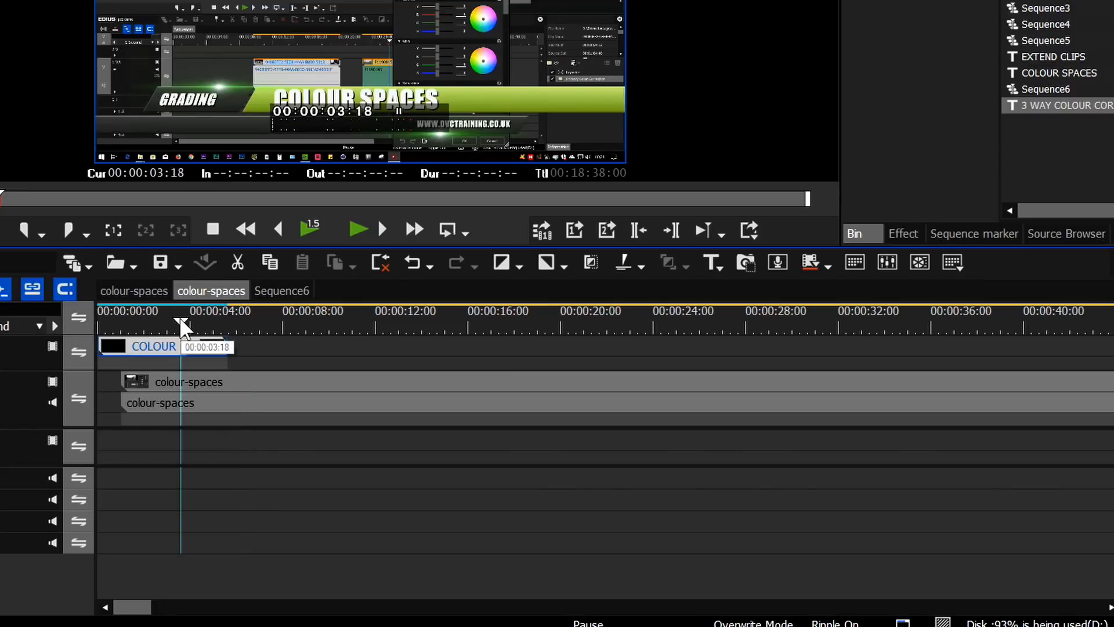
# - Apply a 2D Dissolve transition to the mixer area at the start of the nested colour-spaces clip
pyautogui.press('Home')
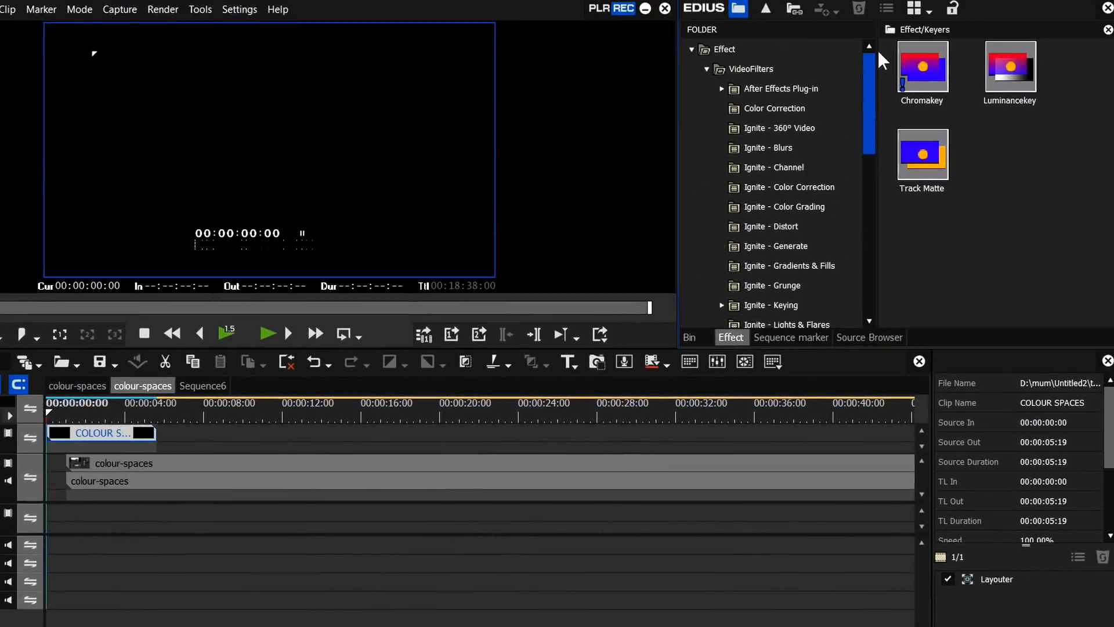
pyautogui.click(706, 69)
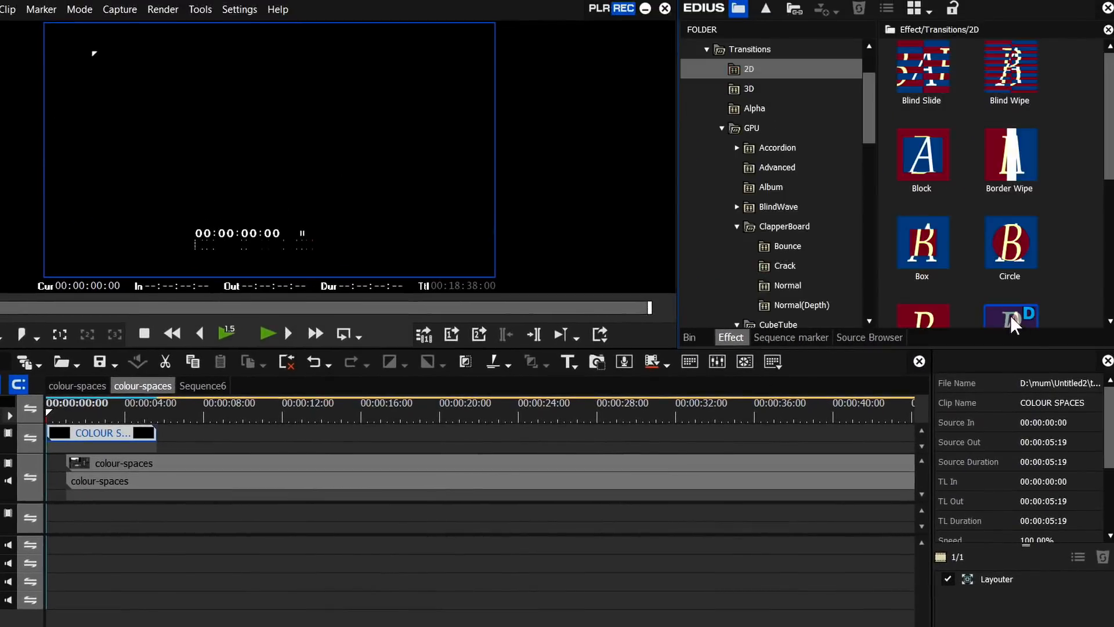
pyautogui.moveTo(1012, 325); pyautogui.dragTo(76, 494)
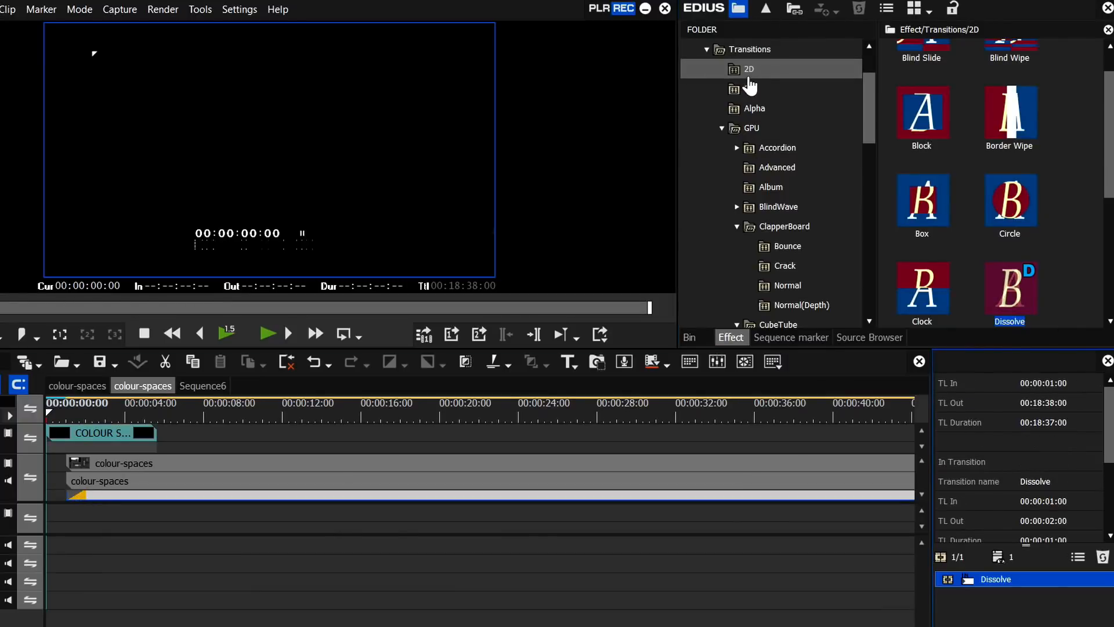
# - Show the saved effects in the tutorials effects folder
pyautogui.click(871, 96)
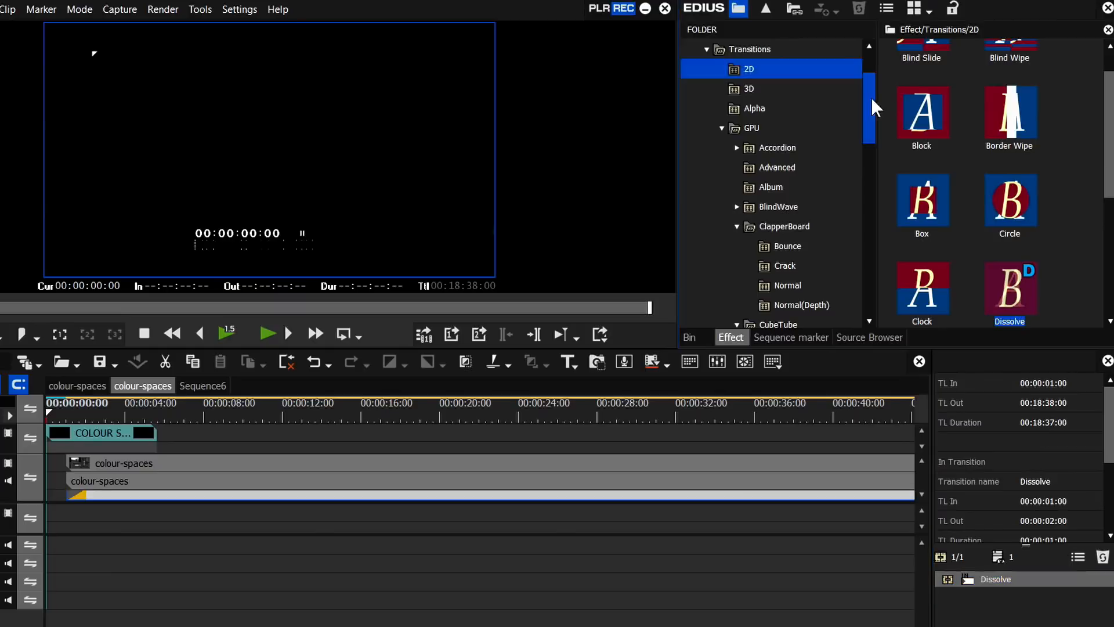
pyautogui.moveTo(872, 97); pyautogui.dragTo(871, 288)
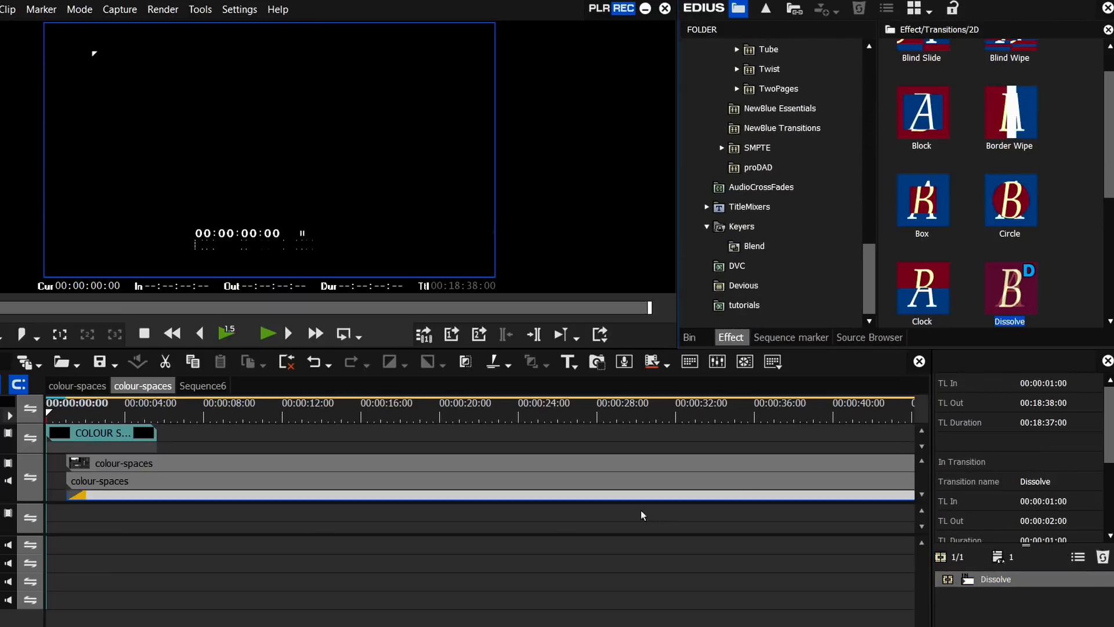
pyautogui.click(747, 306)
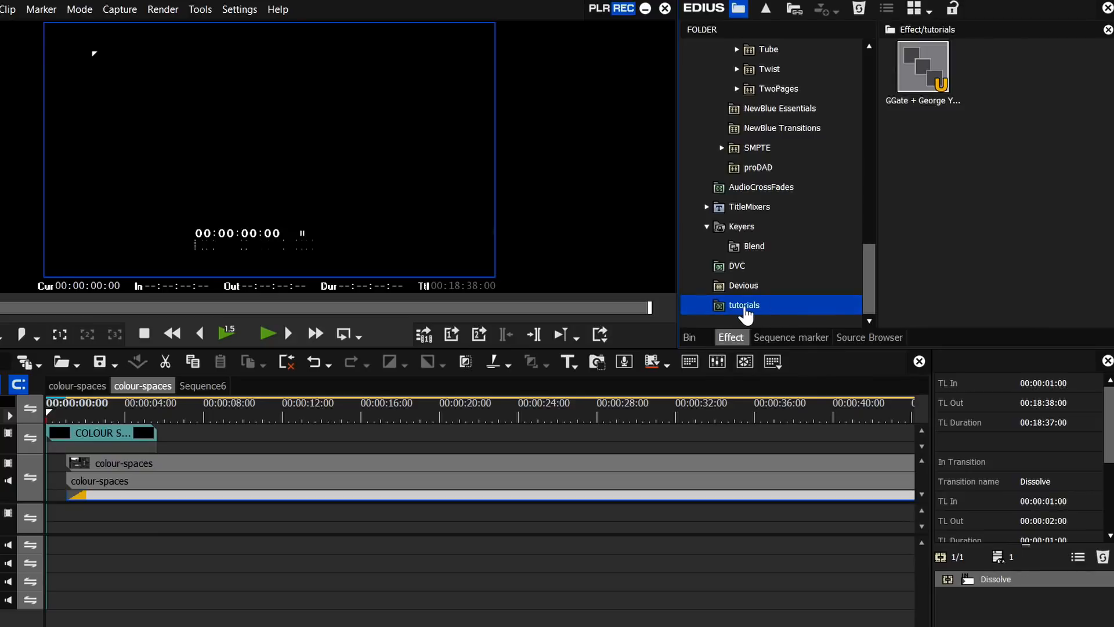
# - Save the nested colour-spaces clip's one-second Dissolve as a user preset in the tutorials effects folder
pyautogui.rightClick(991, 573)
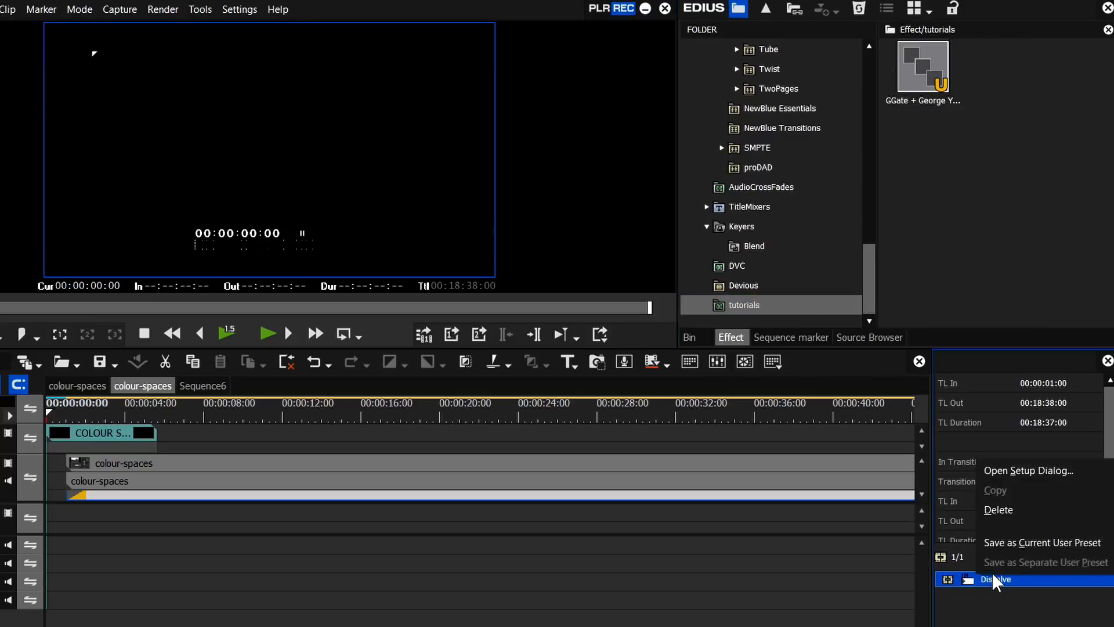
pyautogui.click(1028, 545)
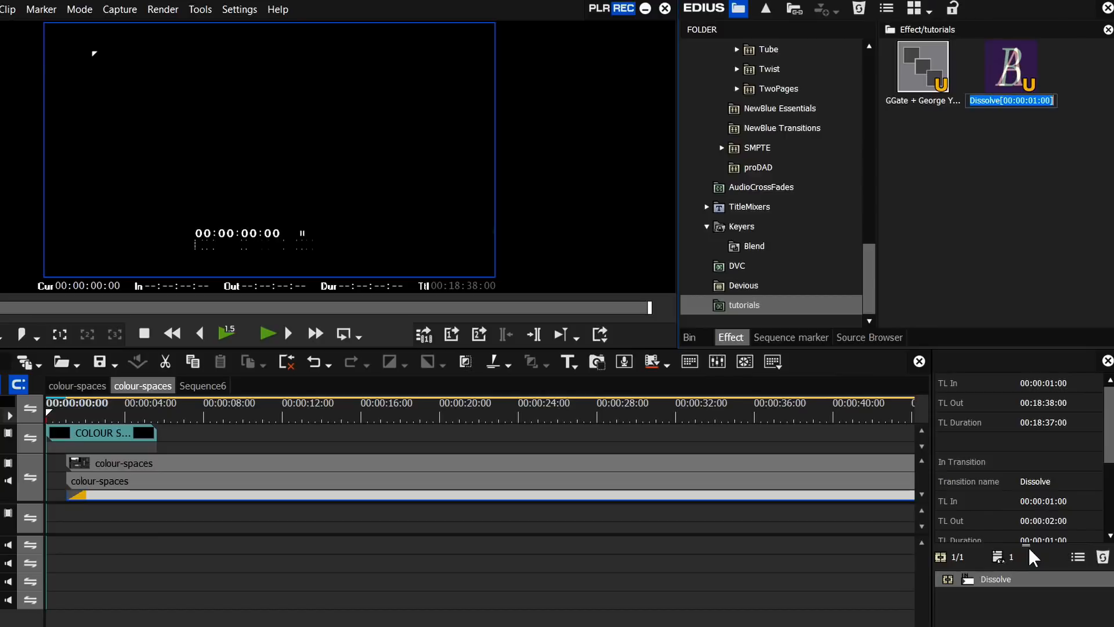
pyautogui.click(946, 165)
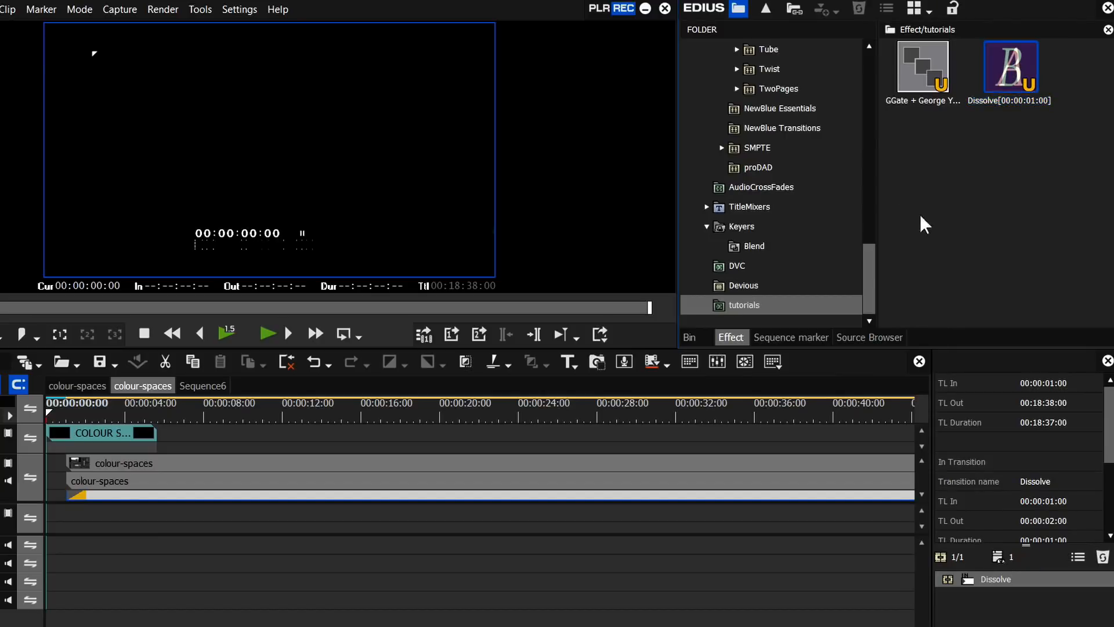
pyautogui.click(914, 56)
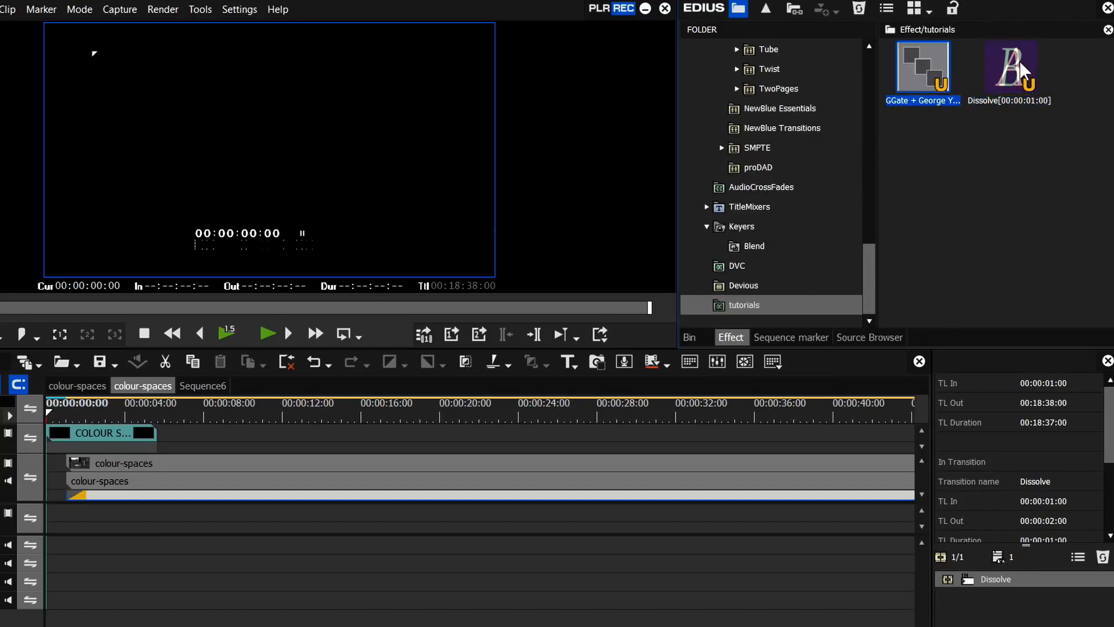
# - Apply the saved one-second Dissolve preset to the mixer area at the end of the nested colour-spaces clip
pyautogui.click(1018, 61)
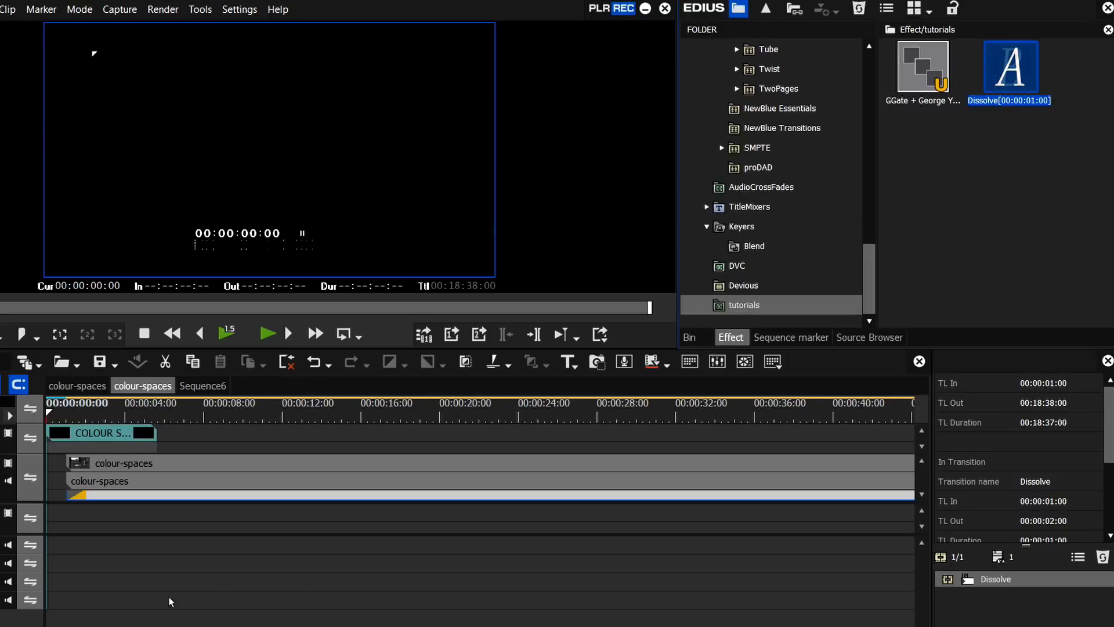
pyautogui.moveTo(69, 626); pyautogui.dragTo(877, 626)
pyautogui.moveTo(1010, 58); pyautogui.dragTo(300, 498)
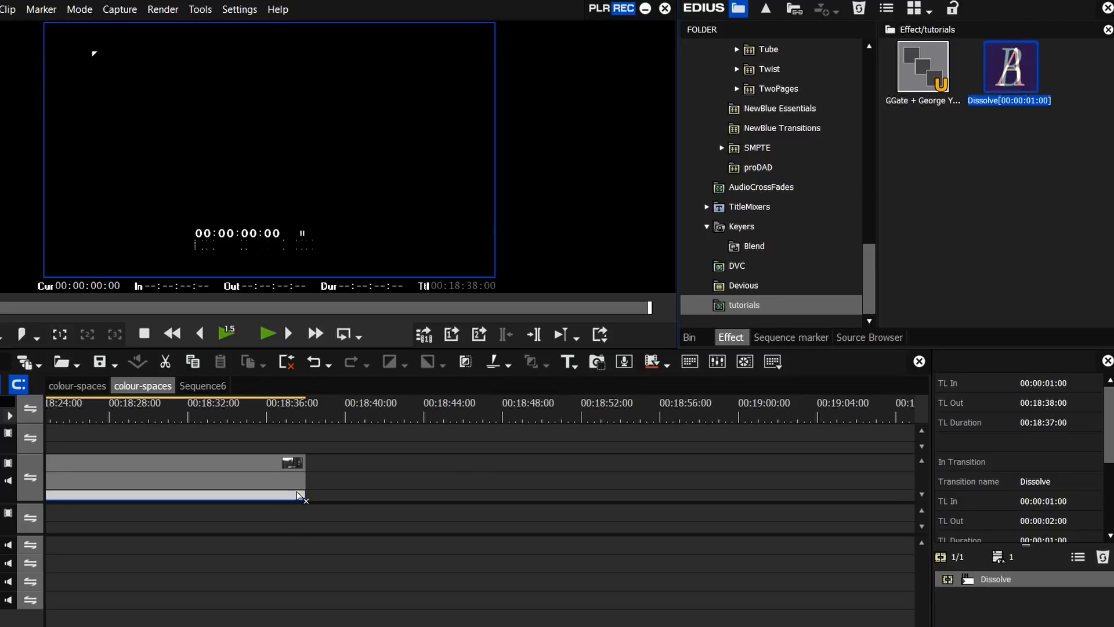
# - Play the sequence's last few seconds, and play its opening until the title has animated in
pyautogui.click(261, 404)
pyautogui.press('space')
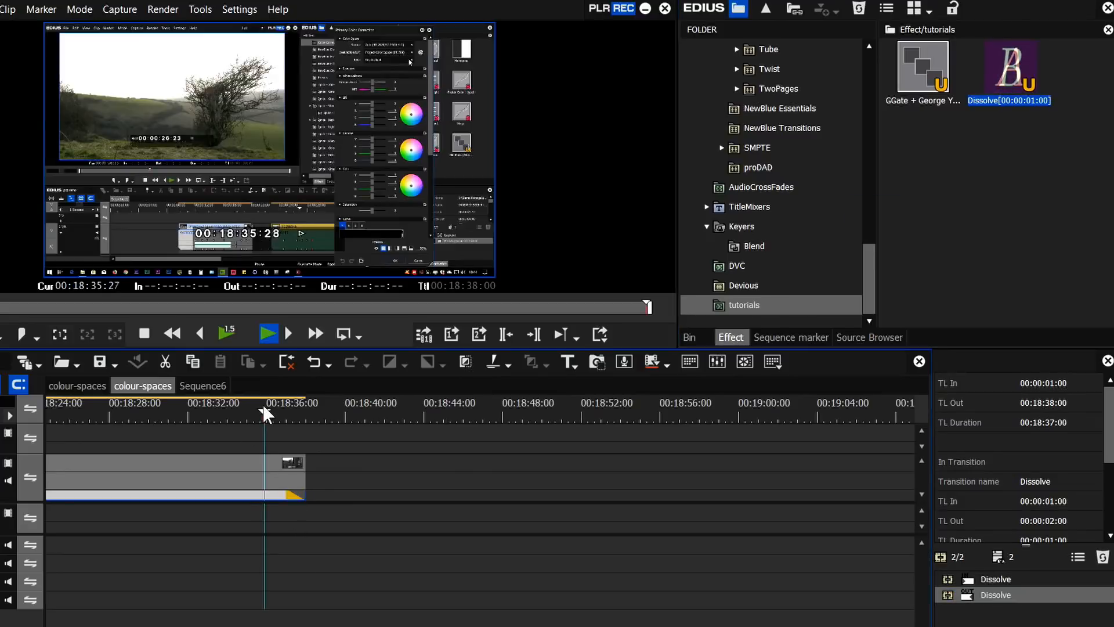
pyautogui.press('Home')
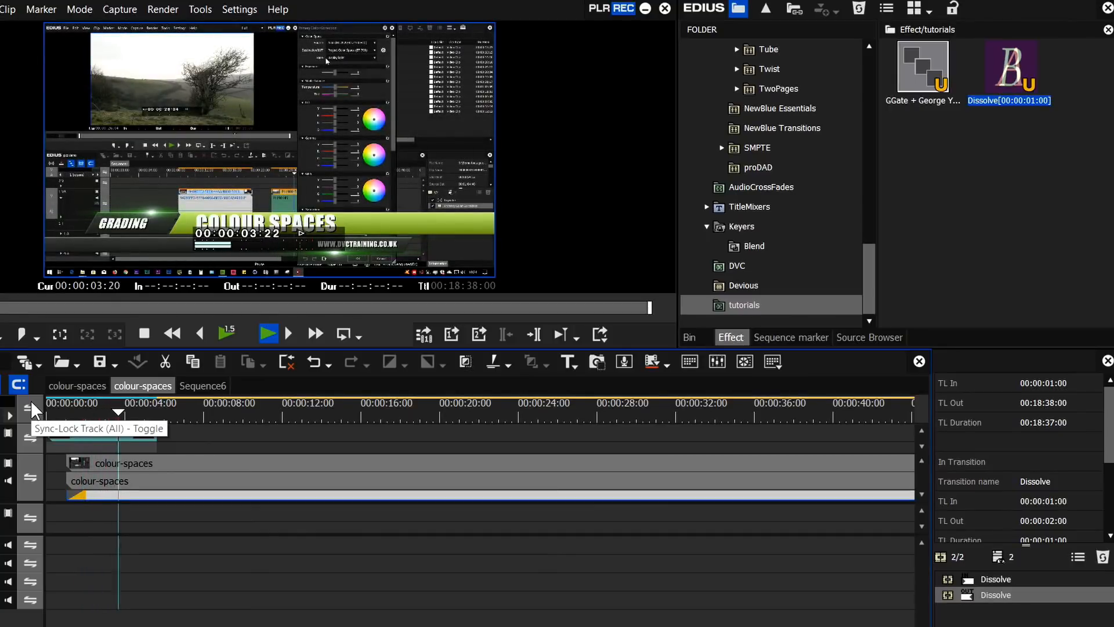
pyautogui.press('space')
# - Open the Layouter for the nested colour-spaces clip, play to about 00:00:02:05 and enable keyframing for the whole layout
pyautogui.click(248, 467)
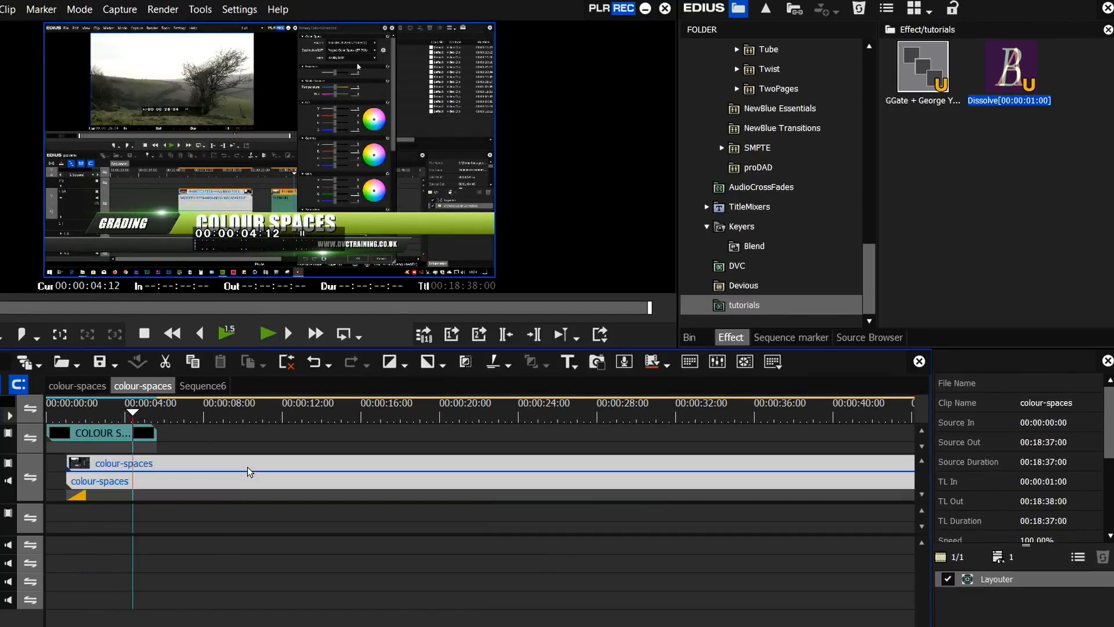
pyautogui.doubleClick(994, 578)
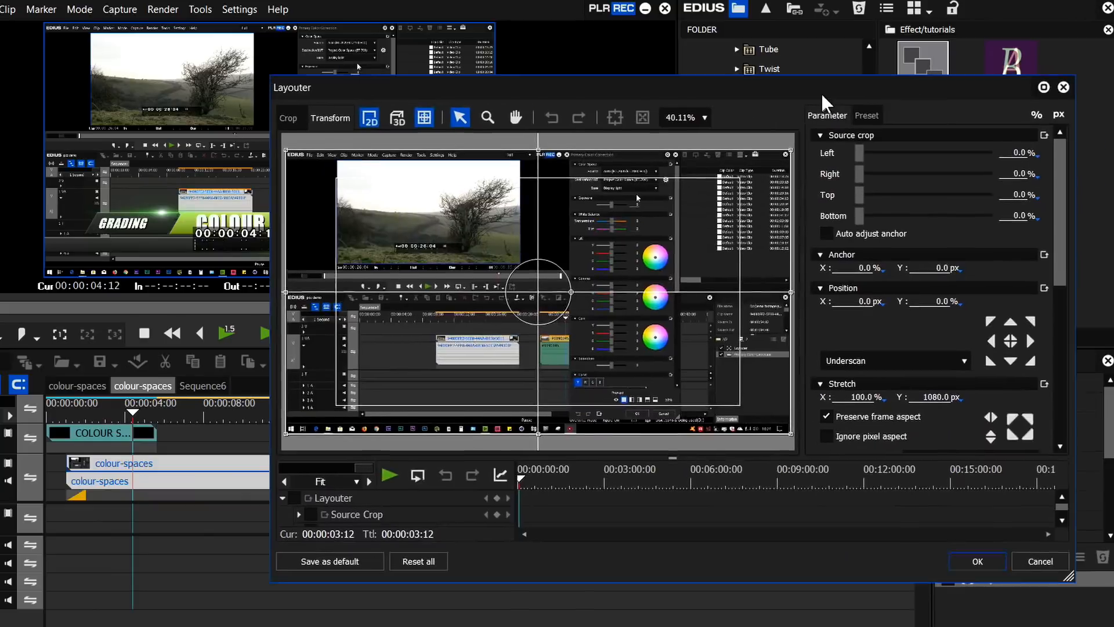
pyautogui.moveTo(830, 94); pyautogui.dragTo(819, 97)
pyautogui.moveTo(516, 480); pyautogui.dragTo(507, 480)
pyautogui.press('space')
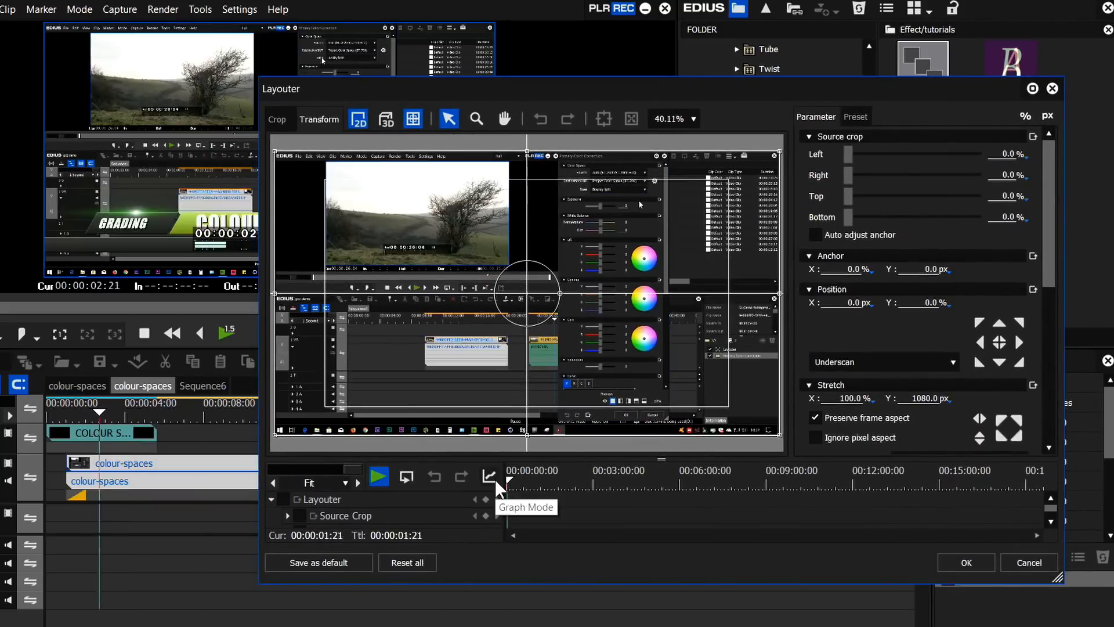
pyautogui.press('space')
pyautogui.click(282, 500)
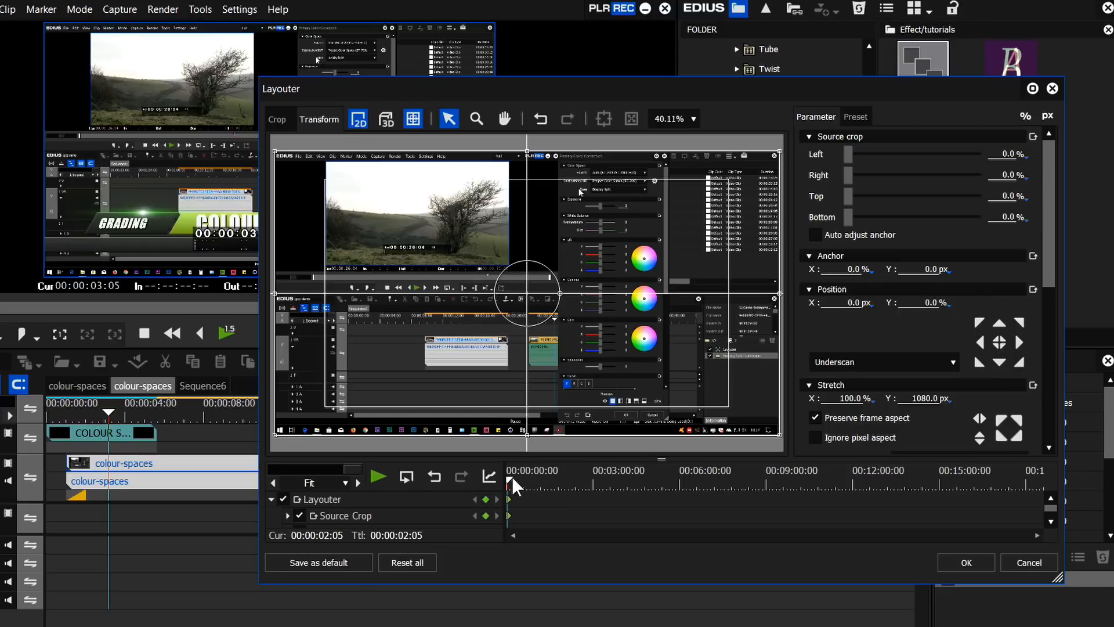
# - Keyframe a zoom near the clip's start by stretching the picture to about 155.6% and moving it to about X -174.5 px, Y 13.2%
pyautogui.moveTo(511, 480); pyautogui.dragTo(514, 480)
pyautogui.moveTo(778, 435); pyautogui.dragTo(919, 514)
pyautogui.moveTo(569, 241); pyautogui.dragTo(523, 279)
# - Hold the layout with a keyframe at 00:01:28:16, pan to about X -541 px, Y 26.8%, and hold that with a keyframe at 00:02:18:28
pyautogui.moveTo(537, 477); pyautogui.dragTo(548, 477)
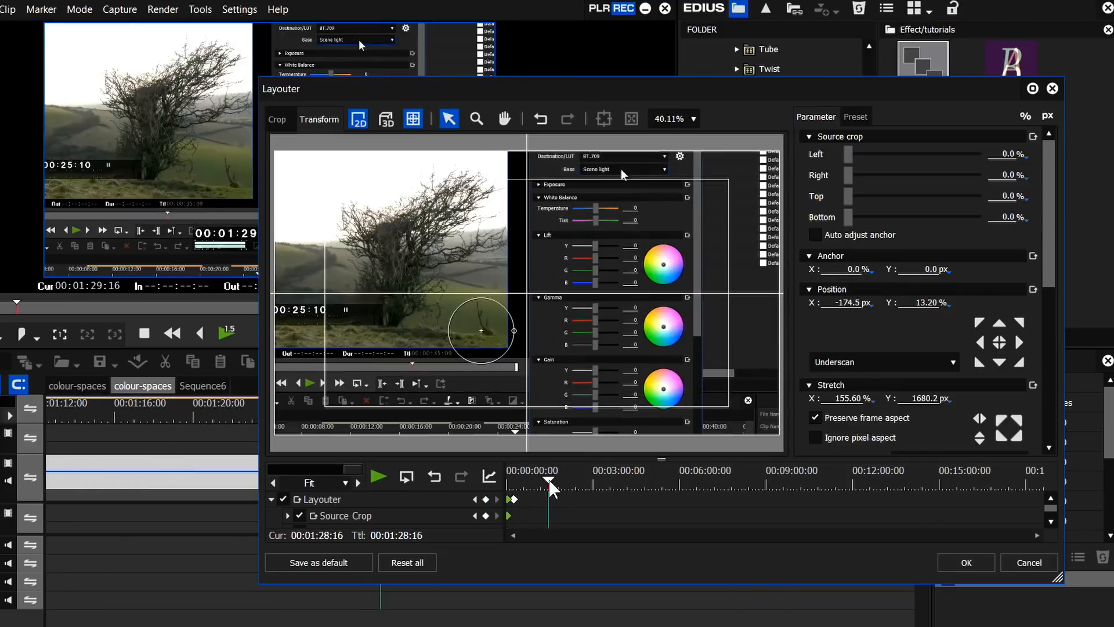
pyautogui.click(487, 499)
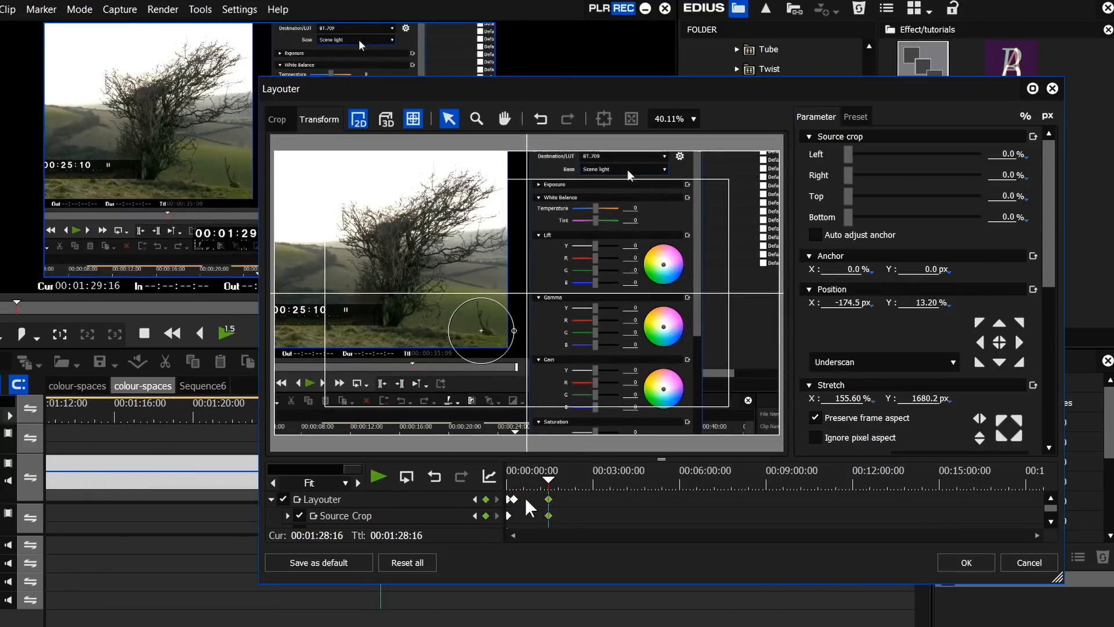
pyautogui.moveTo(549, 483); pyautogui.dragTo(573, 475)
pyautogui.click(485, 500)
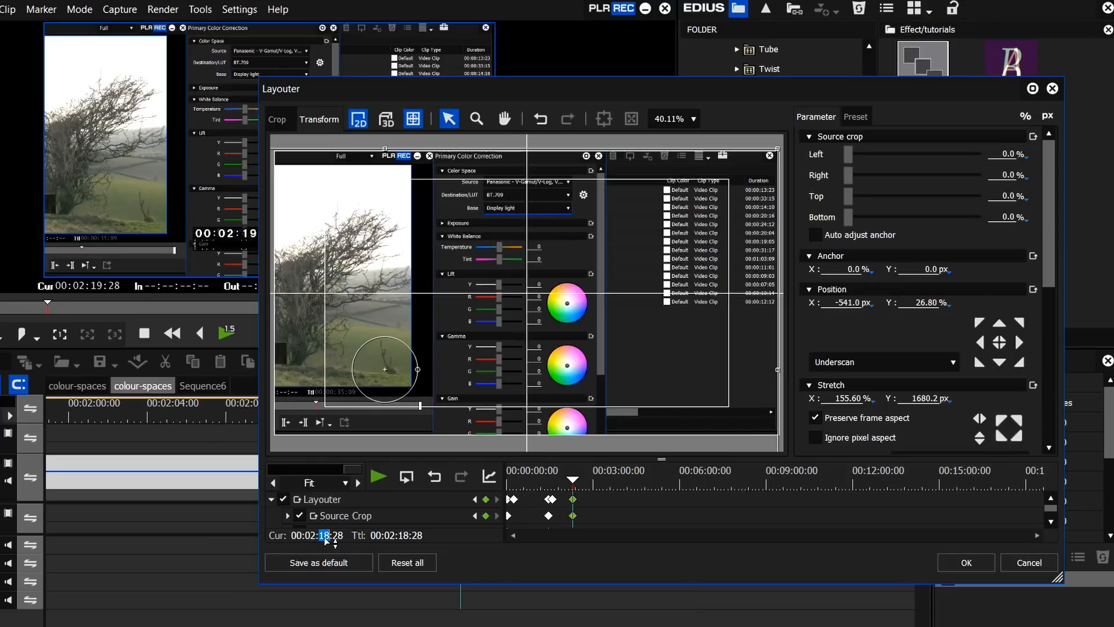
# - Advance two seconds to 00:02:20:28 and keyframe a new position by moving the zoomed picture up and to the right
pyautogui.write('+2:00')
pyautogui.press('Return')
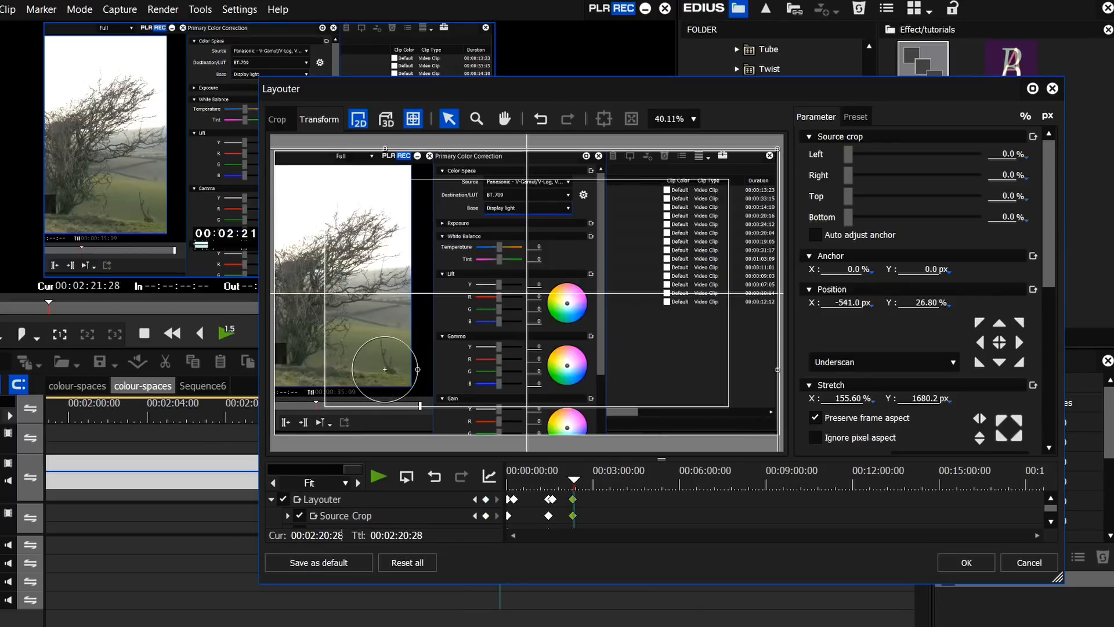
pyautogui.moveTo(399, 367); pyautogui.dragTo(526, 334)
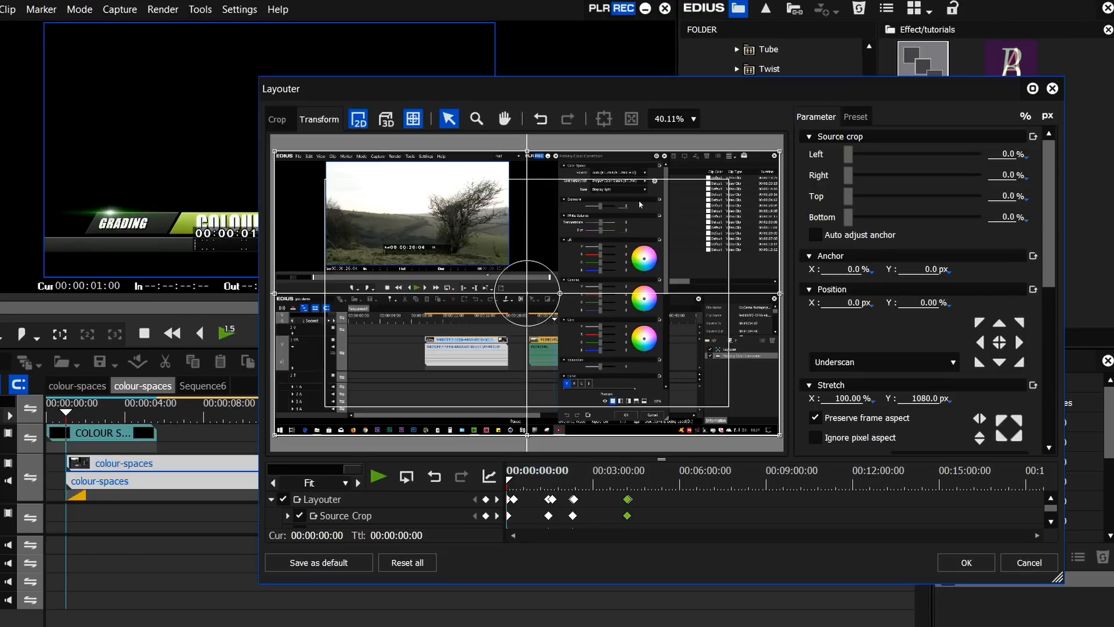
# - Play the keyframed layout from the clip's start, stop at 00:01:07:11 and accept the layout changes
pyautogui.moveTo(515, 90); pyautogui.dragTo(513, 52)
pyautogui.click(376, 442)
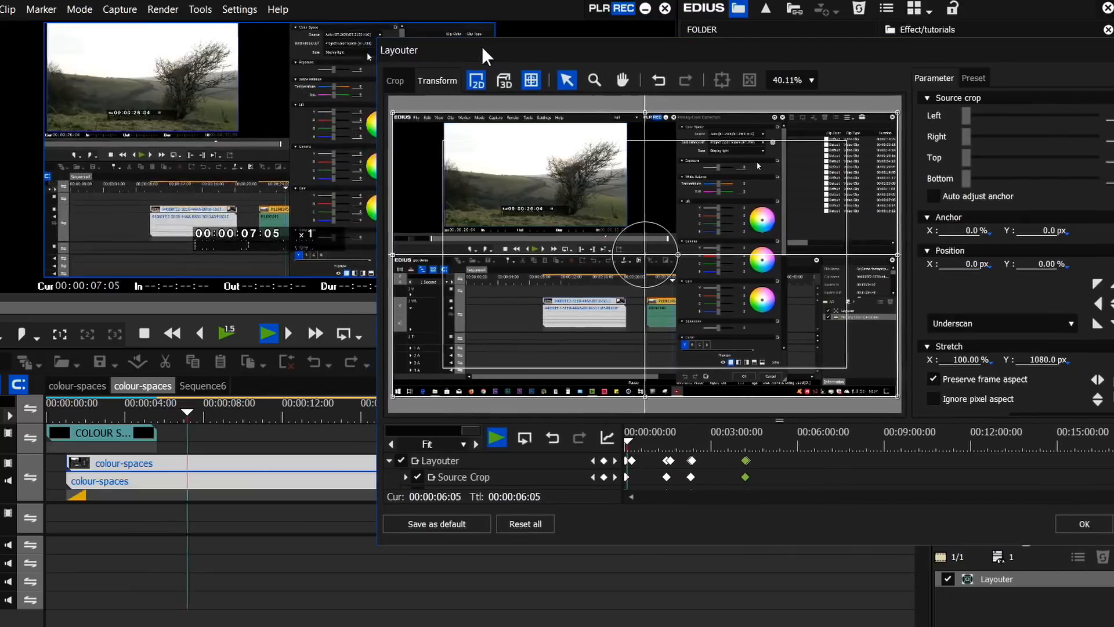
pyautogui.moveTo(482, 46); pyautogui.dragTo(455, 47)
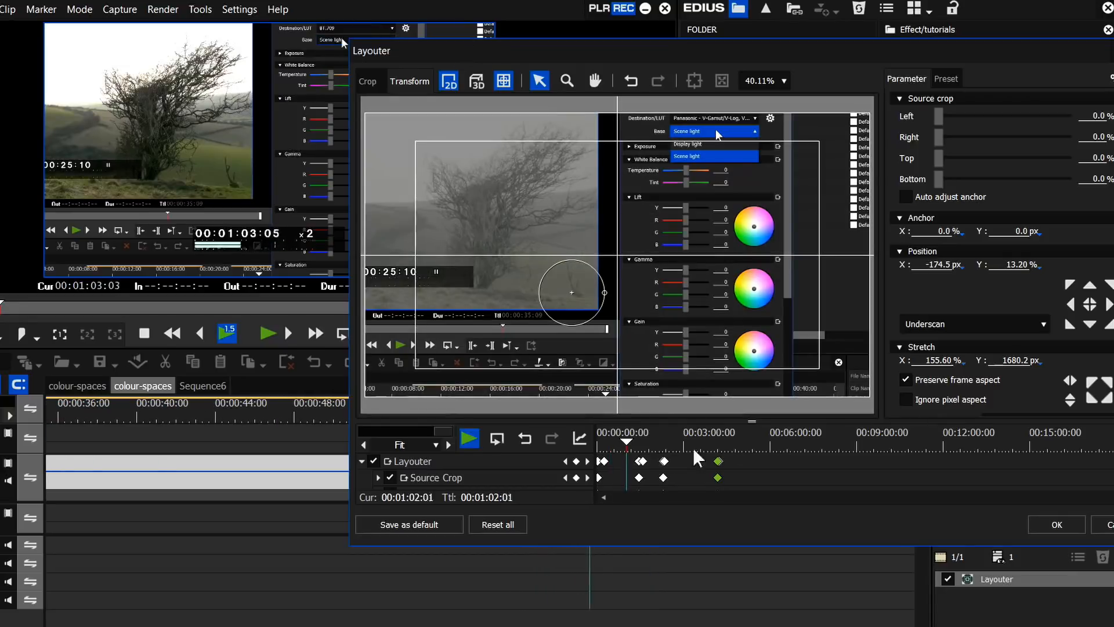
pyautogui.click(147, 332)
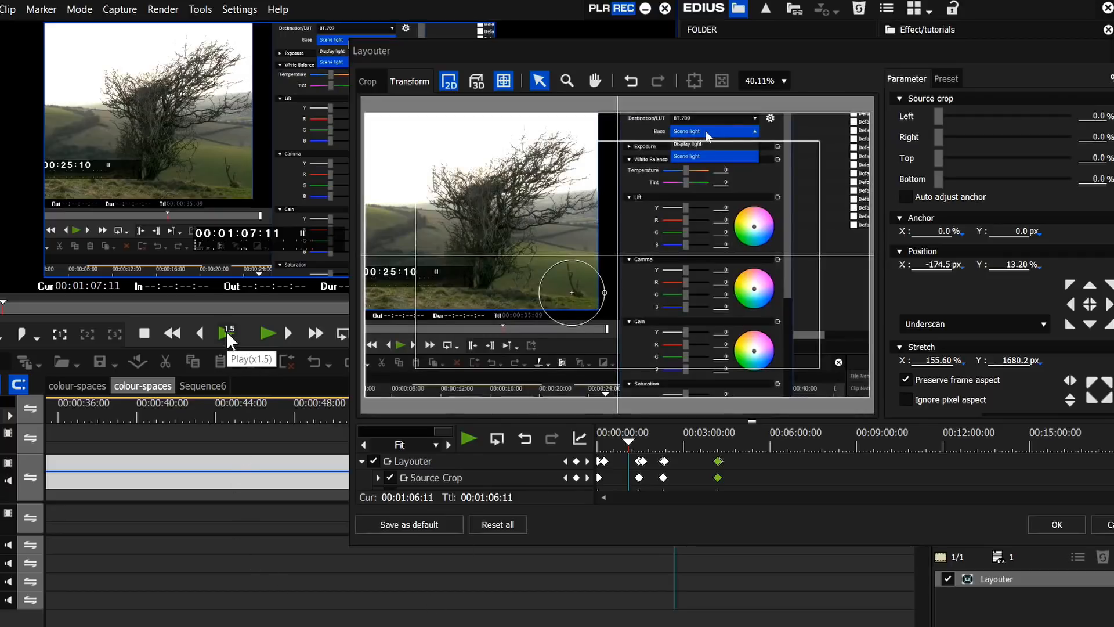
pyautogui.press('Escape')
# - Review the button setup for Recorder (Center - Left) in the user interface settings and leave it unchanged
pyautogui.click(245, 12)
pyautogui.click(251, 49)
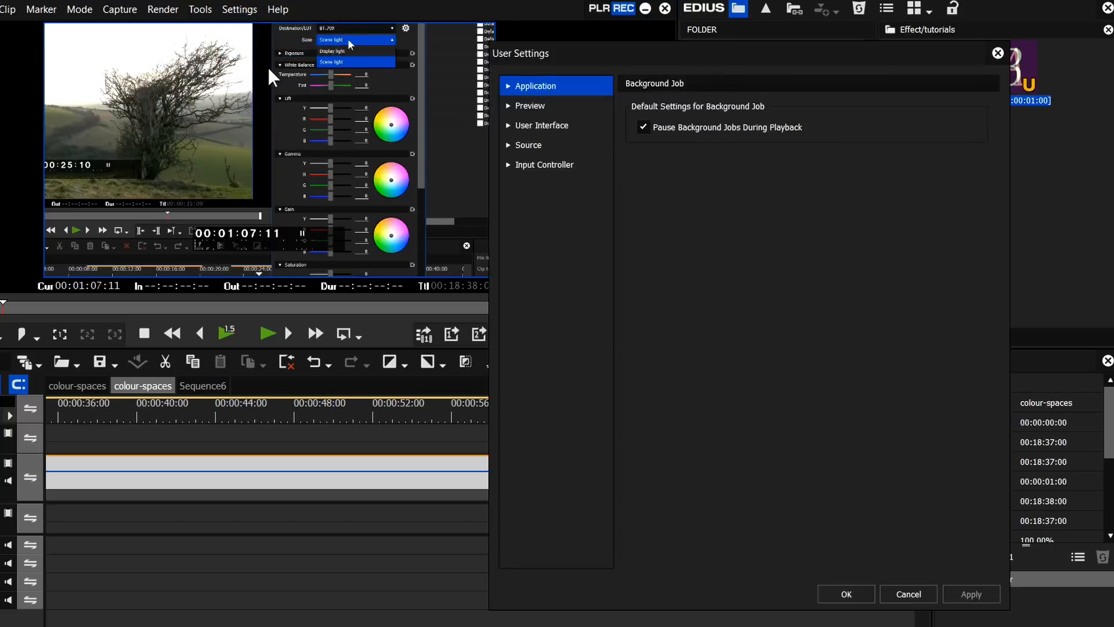
pyautogui.click(537, 126)
pyautogui.click(540, 164)
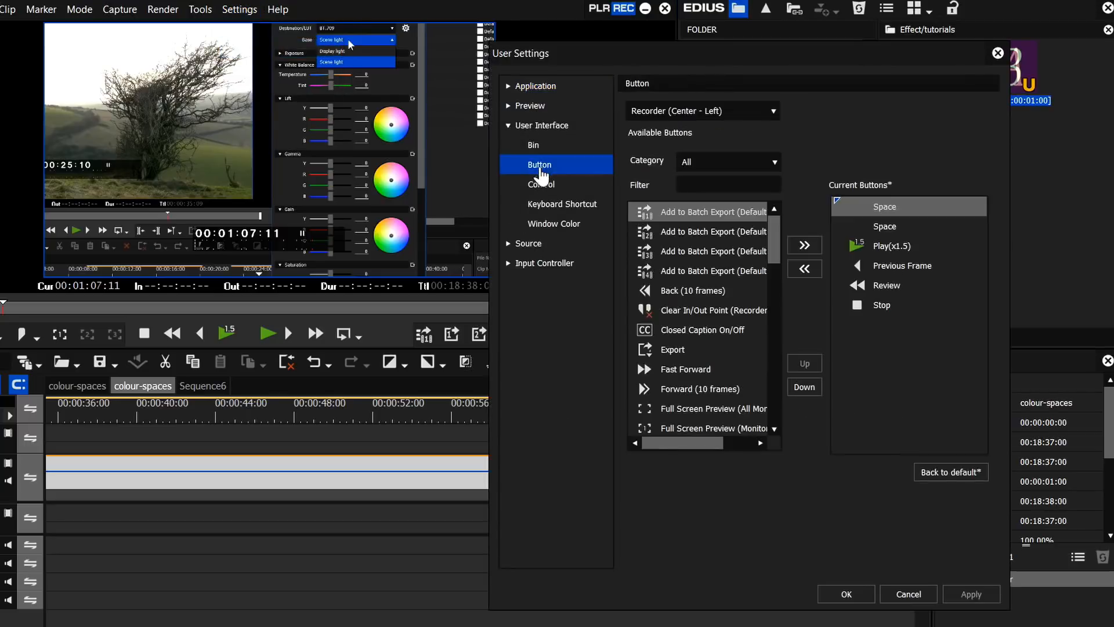
pyautogui.click(704, 110)
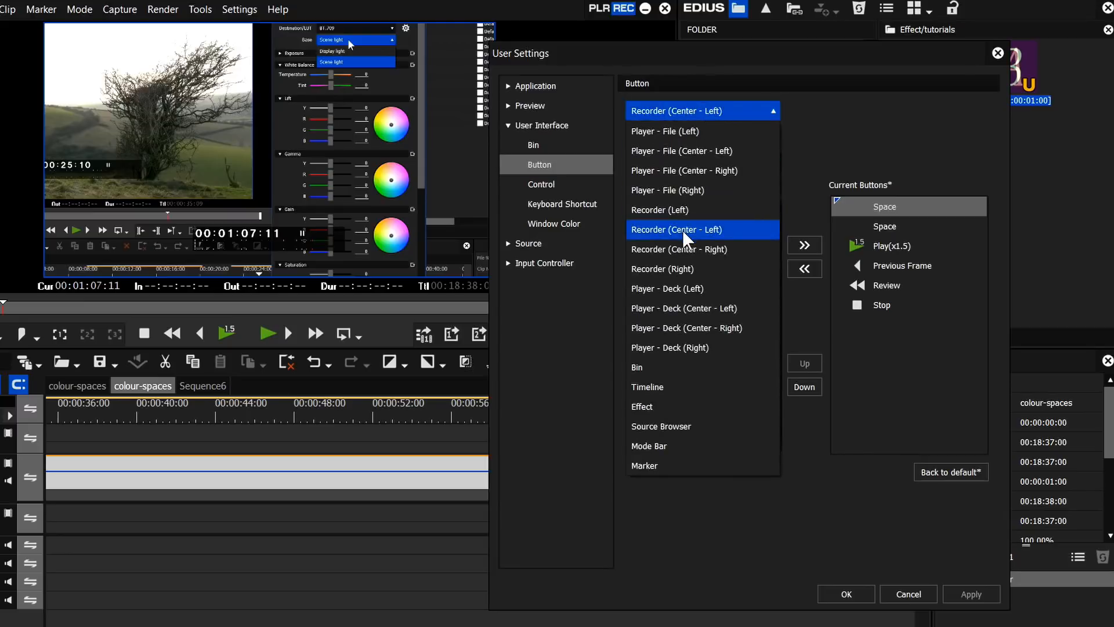
pyautogui.click(683, 230)
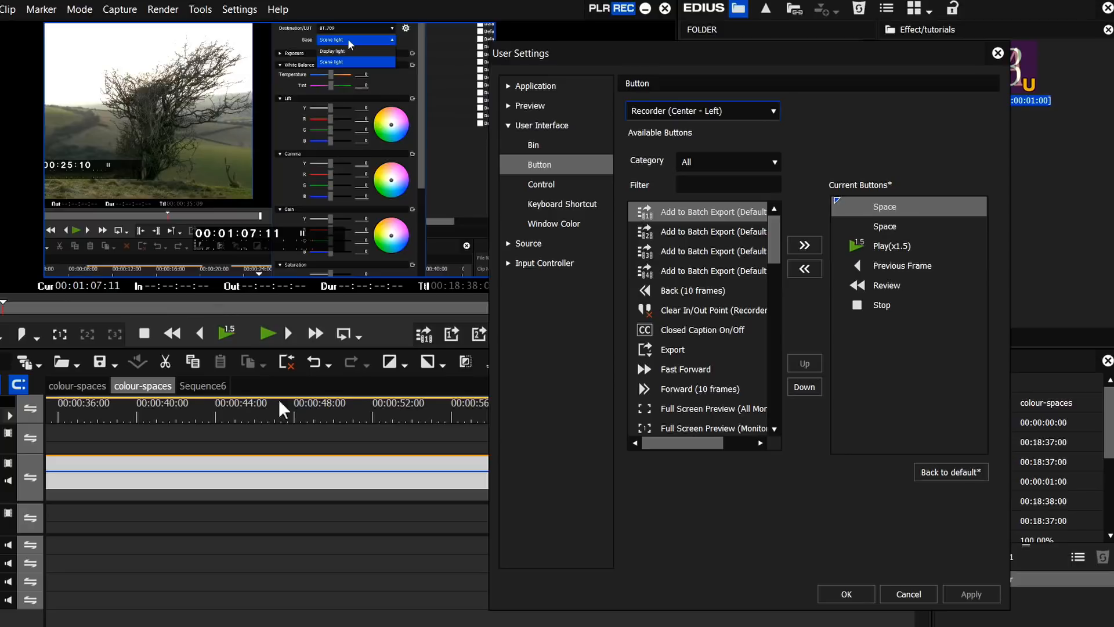
pyautogui.click(894, 596)
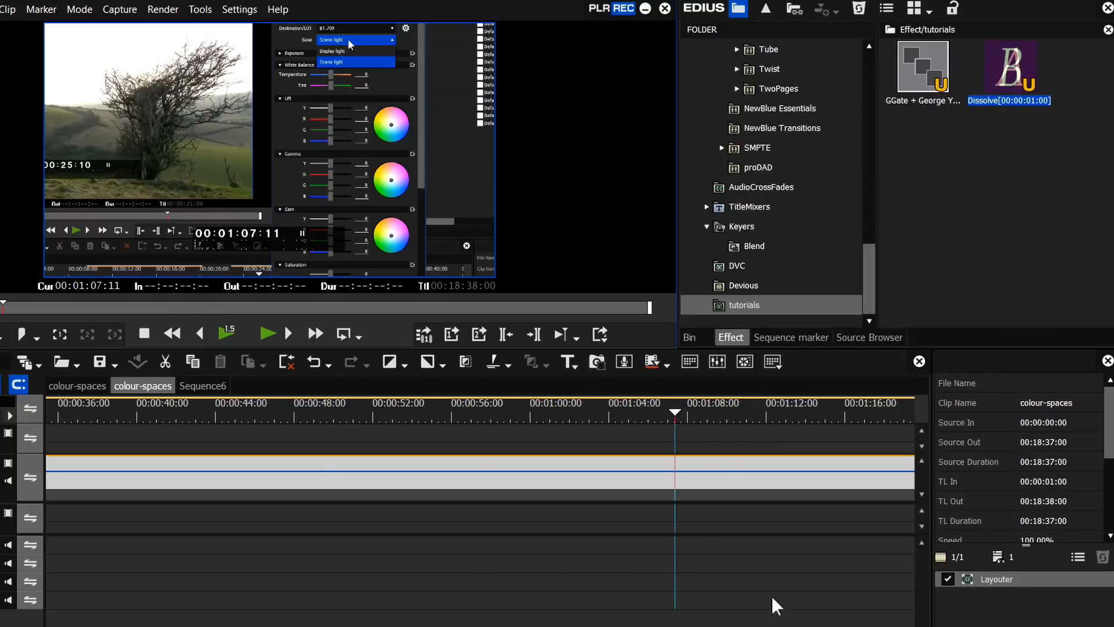
# - Play the sequence at 1.5 times speed, stop, and return to 00:00:47:24
pyautogui.click(229, 331)
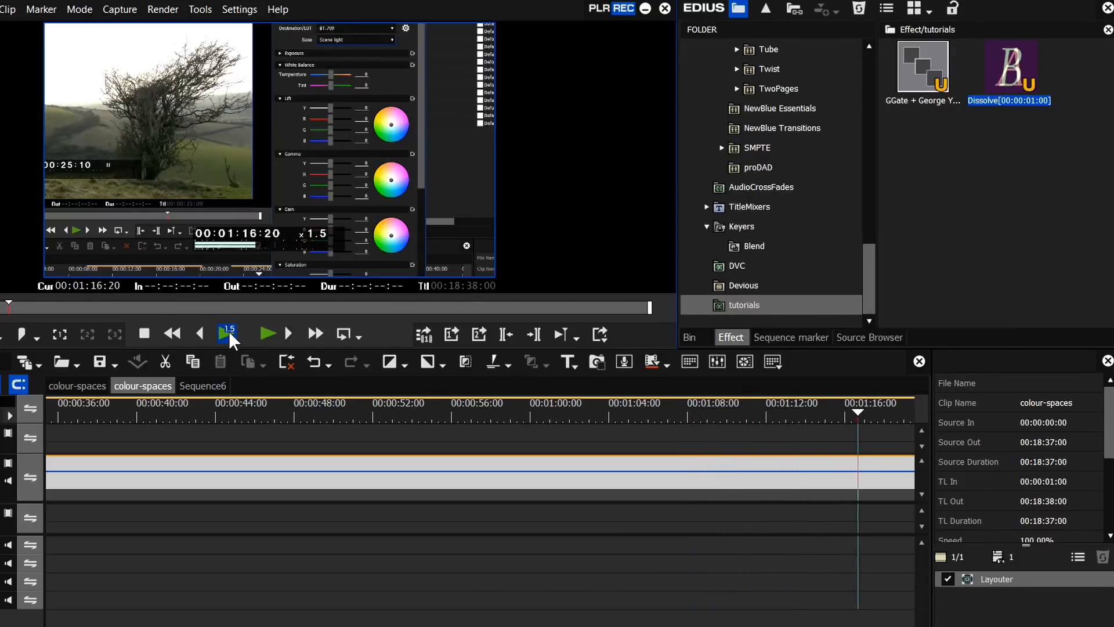
pyautogui.click(229, 333)
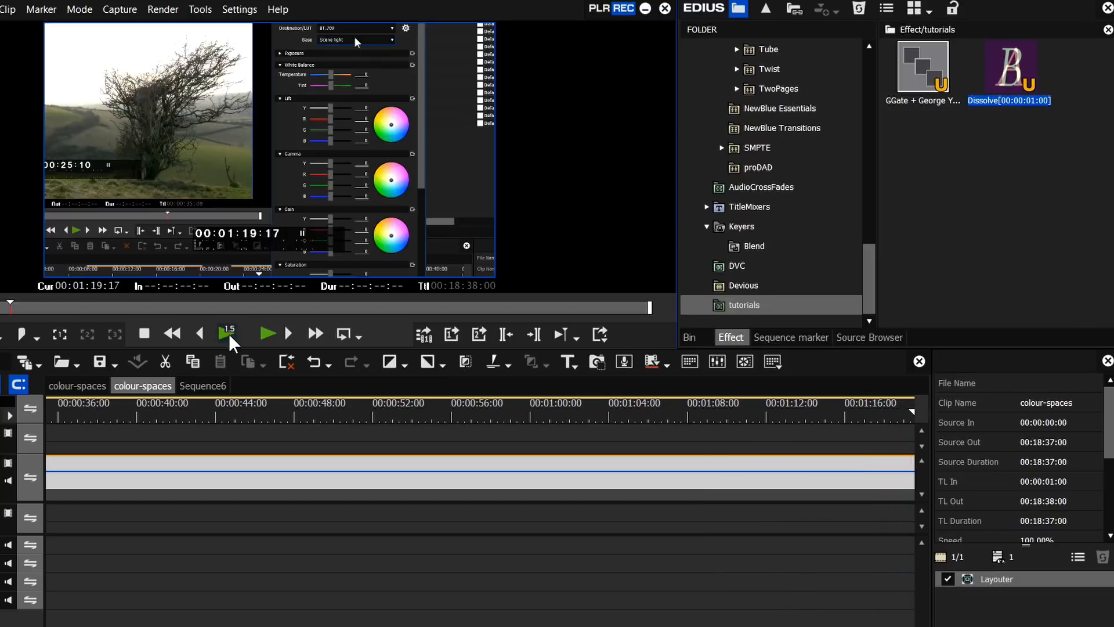
pyautogui.click(290, 409)
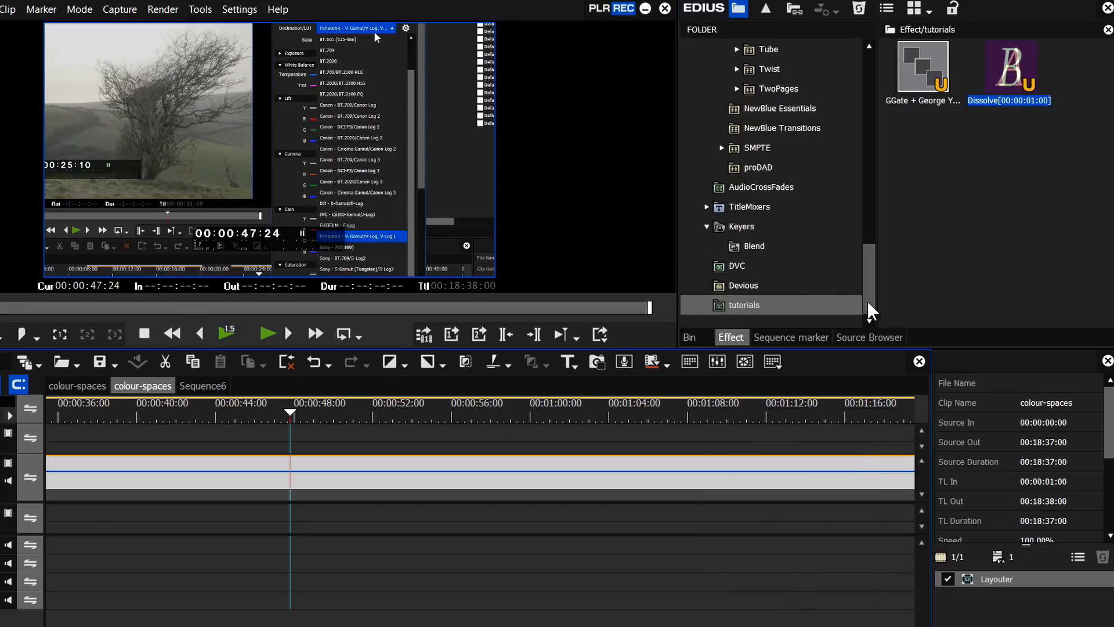
# - Apply the Pitch Shifter audio filter to the nested colour-spaces clip and accept a pitch value of 50
pyautogui.moveTo(868, 311); pyautogui.dragTo(876, 214)
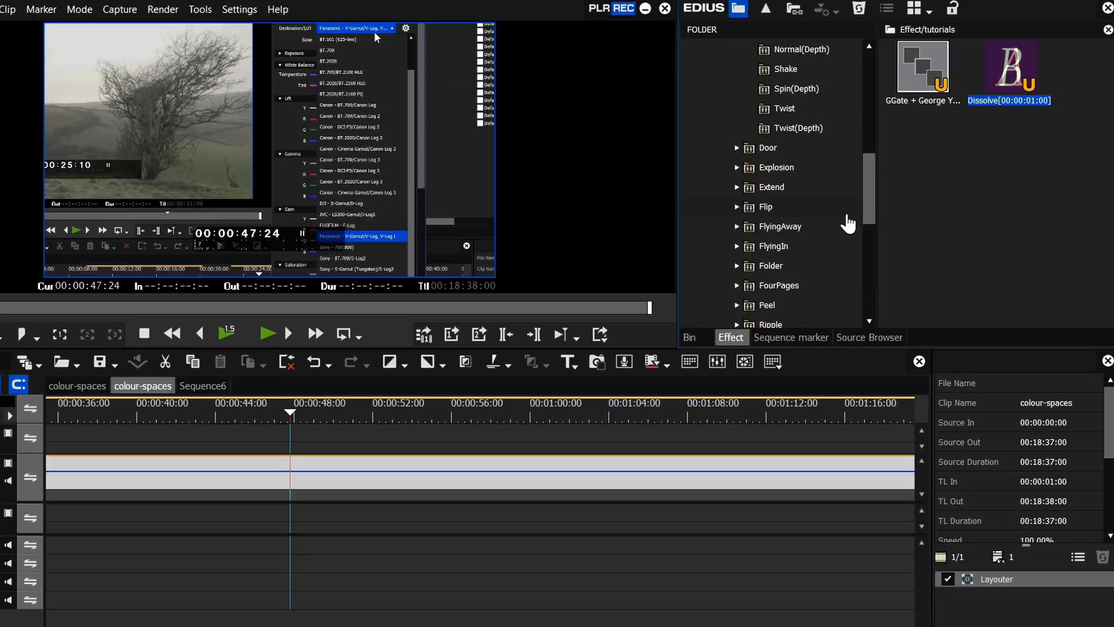
pyautogui.moveTo(869, 220); pyautogui.dragTo(888, 107)
pyautogui.click(751, 88)
pyautogui.scroll(-2, 1079, 306)
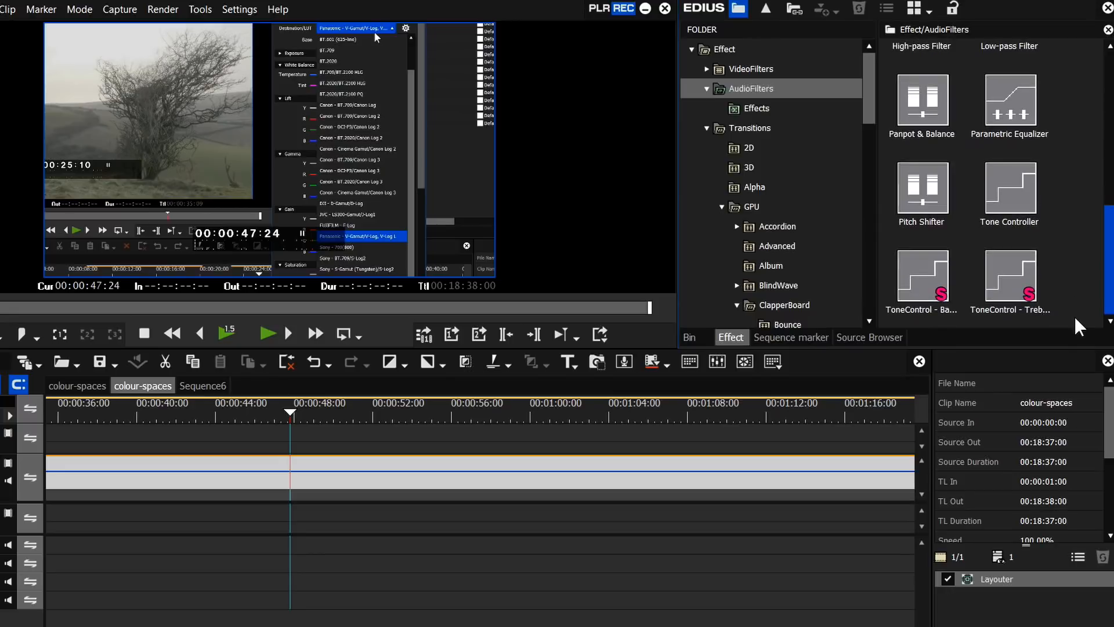
pyautogui.moveTo(923, 188); pyautogui.dragTo(288, 486)
pyautogui.doubleClick(1013, 580)
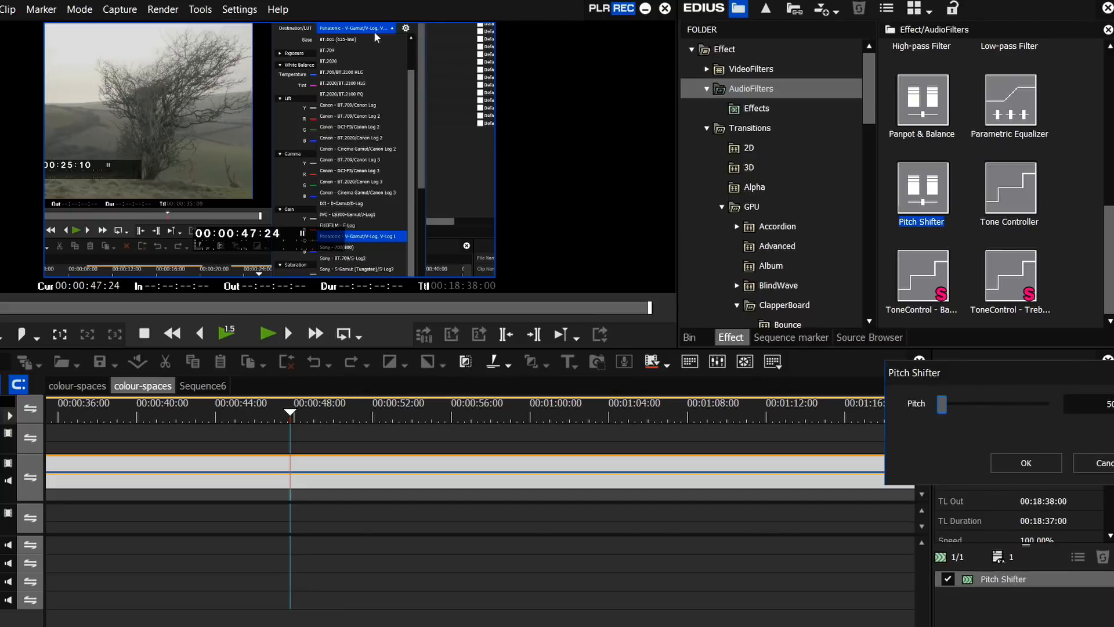
pyautogui.click(1025, 464)
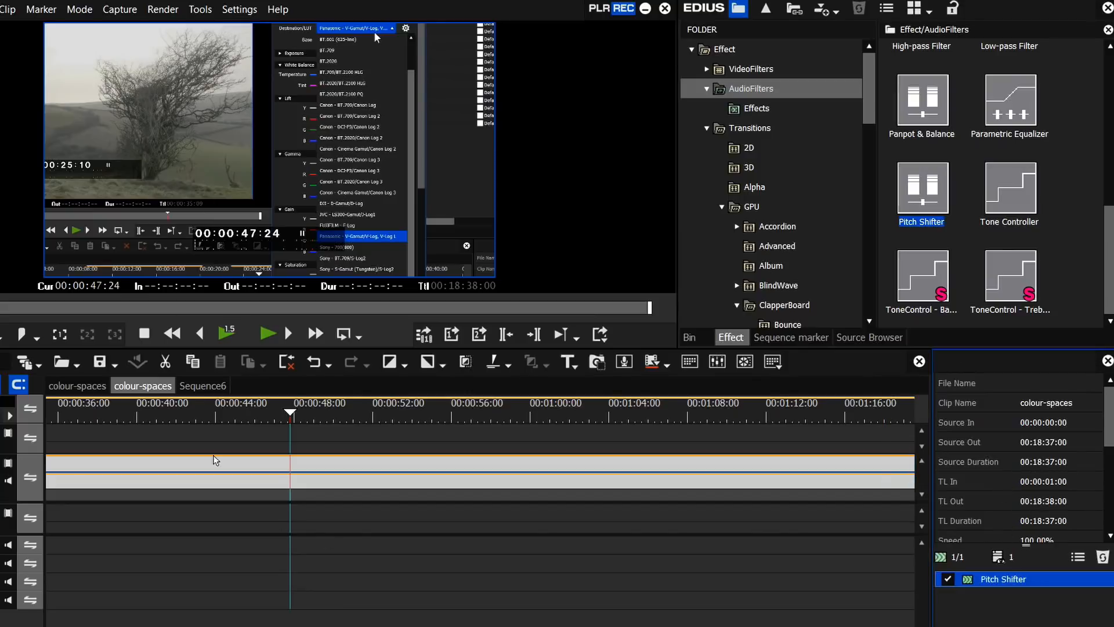
# - Play the clip with its pitch-shifted audio at normal speed and at a faster speed
pyautogui.click(267, 334)
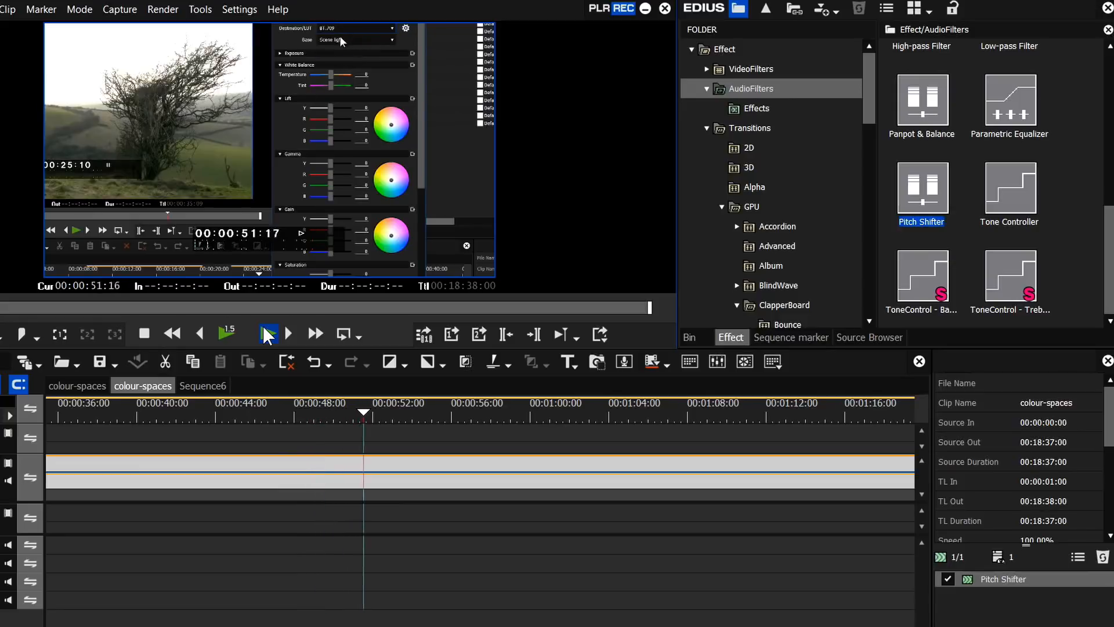
pyautogui.press('l')
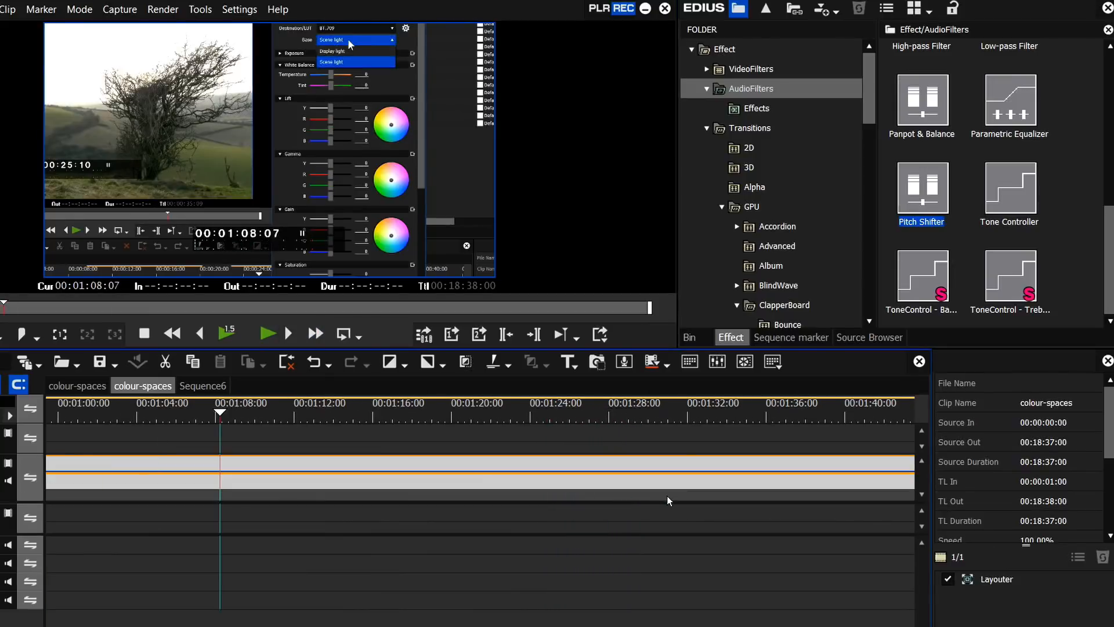
# - Play back the nested colour-spaces clip's Layouter animation from 00:01:07:07 and close the Layouter
pyautogui.doubleClick(995, 582)
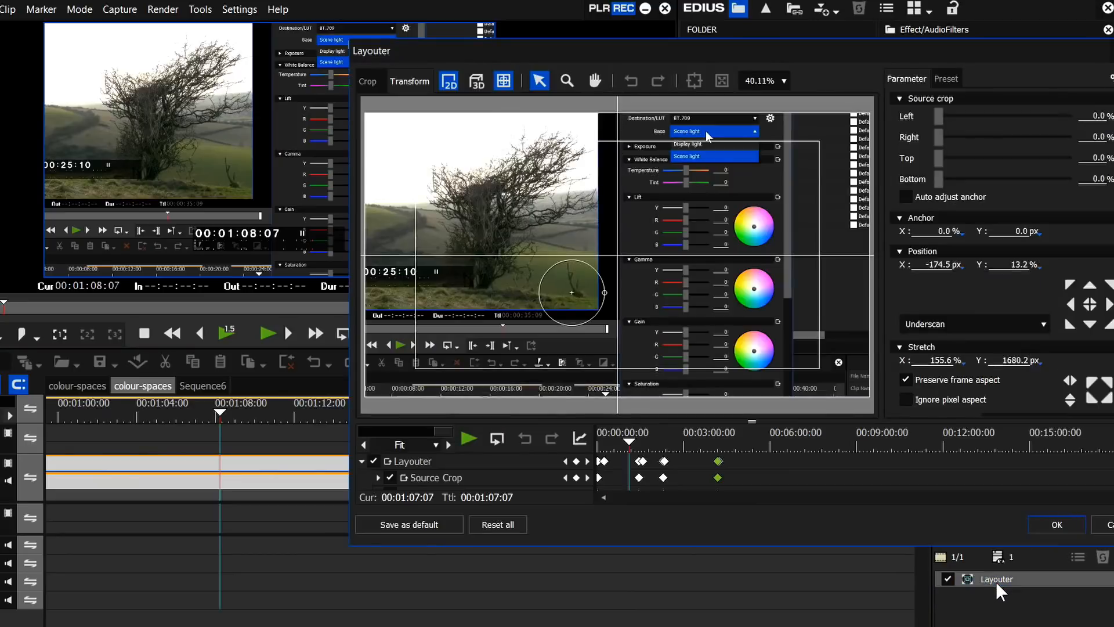
pyautogui.click(470, 437)
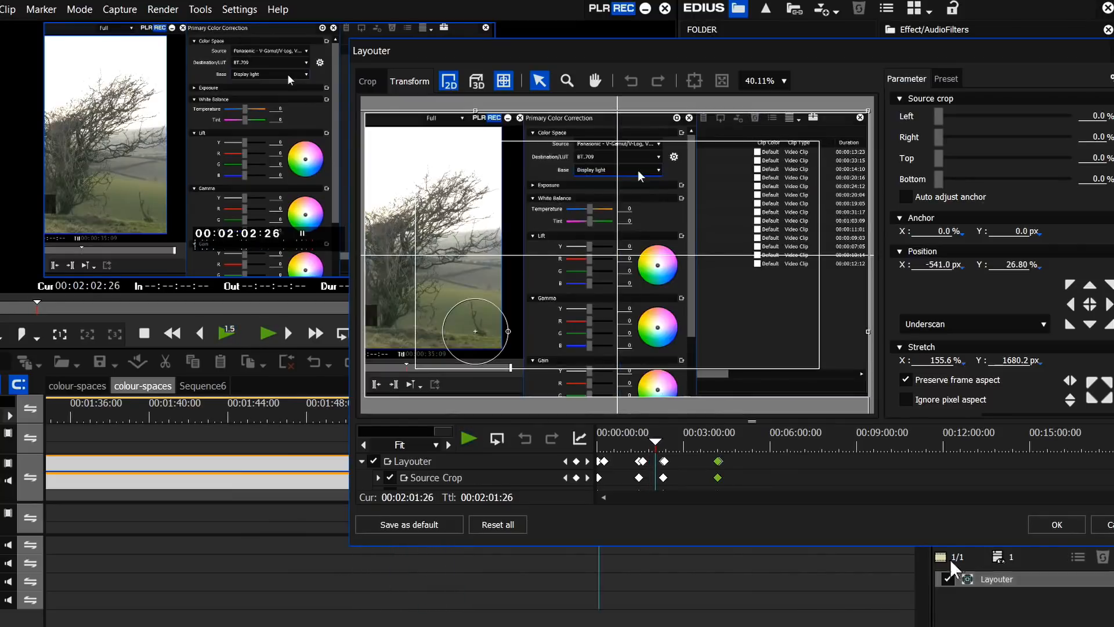
pyautogui.click(1065, 525)
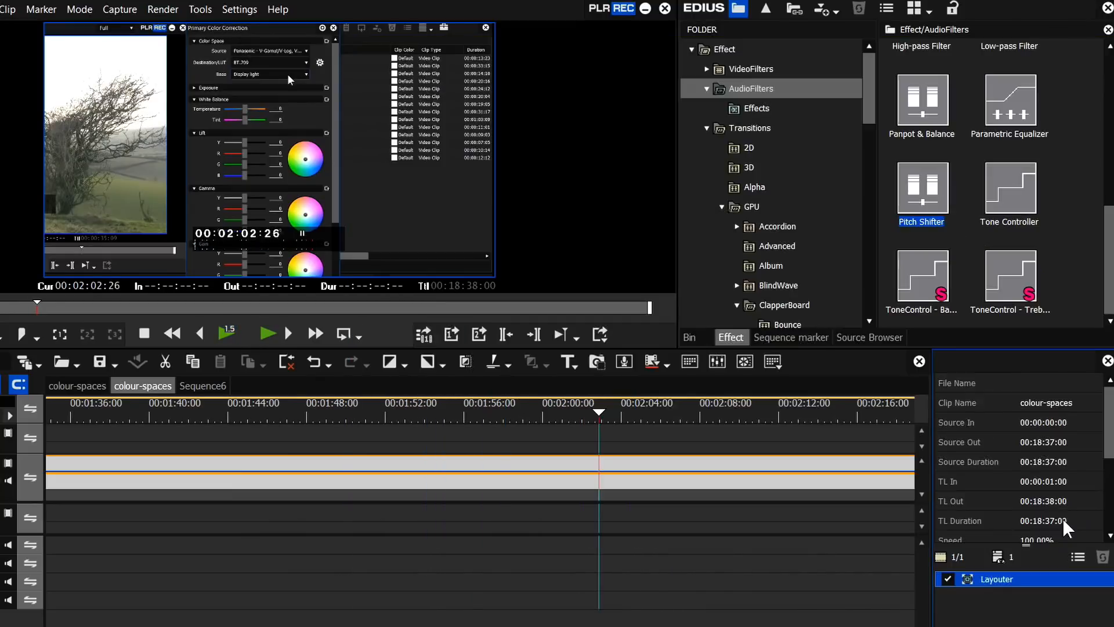
# - Disable the Pitch Shifter on the nested clip's audio and save it as a user preset named Pitch Shifter in the tutorials effects folder
pyautogui.moveTo(736, 476); pyautogui.dragTo(765, 483)
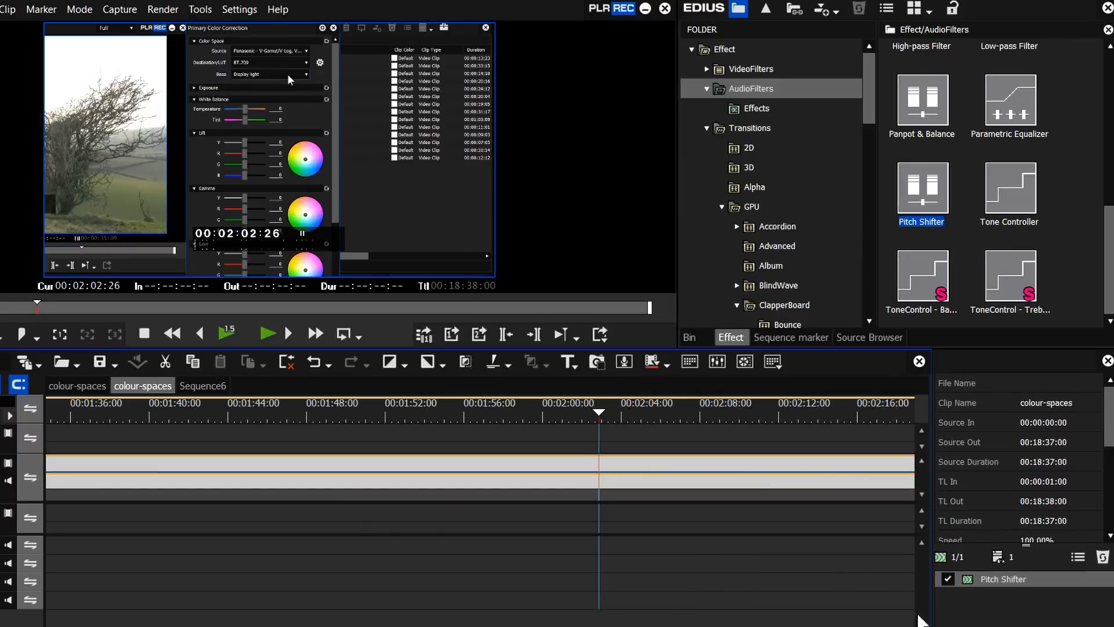
pyautogui.click(948, 580)
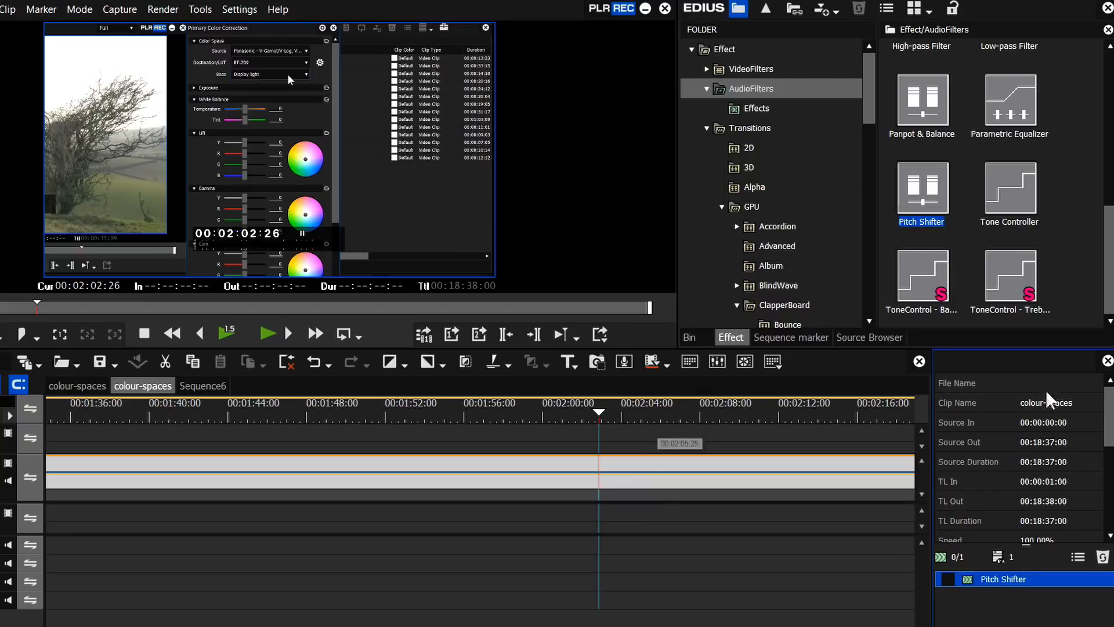
pyautogui.moveTo(868, 124); pyautogui.dragTo(835, 325)
pyautogui.click(740, 305)
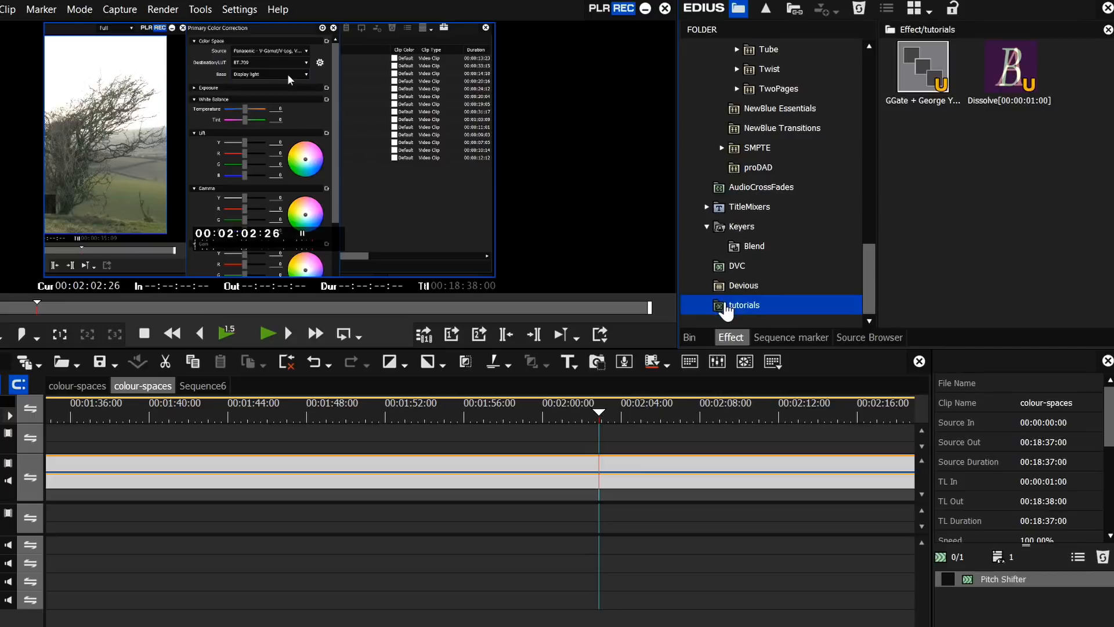
pyautogui.rightClick(993, 579)
pyautogui.click(1002, 550)
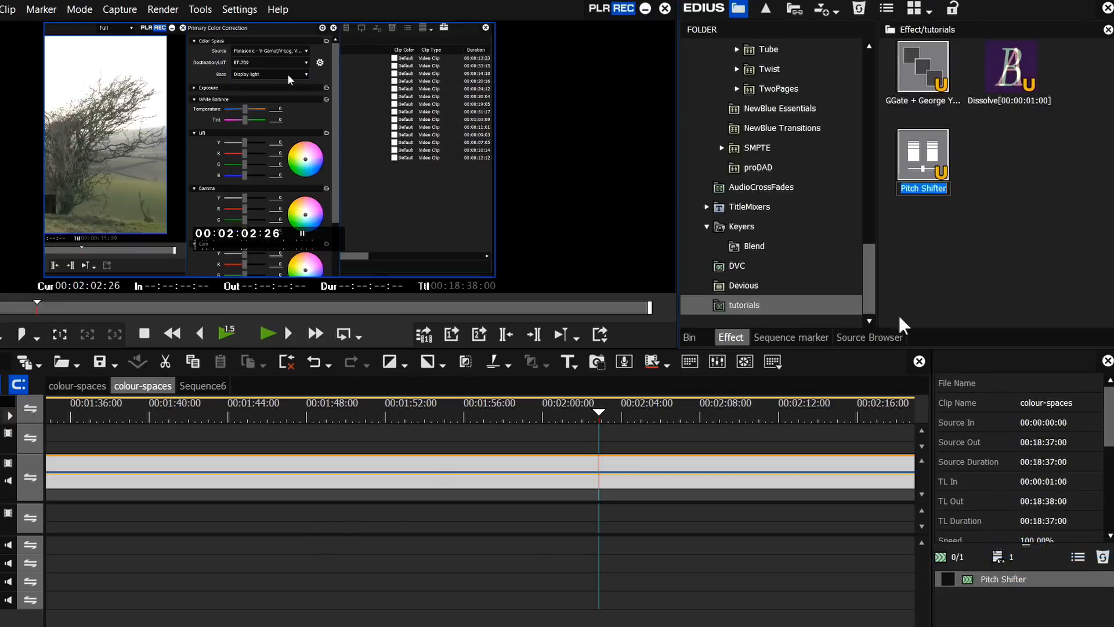
pyautogui.click(1006, 268)
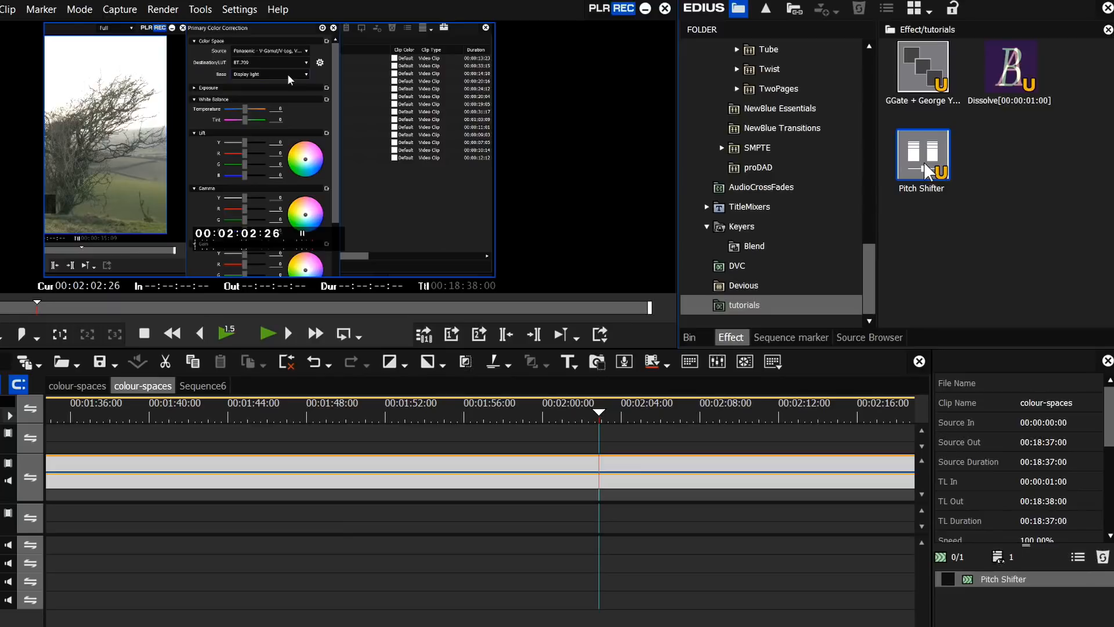
# - Move the playhead to 00:04:06:25 and start a Print to File export using the H.264/AVC exporter plug-in
pyautogui.moveTo(929, 172)
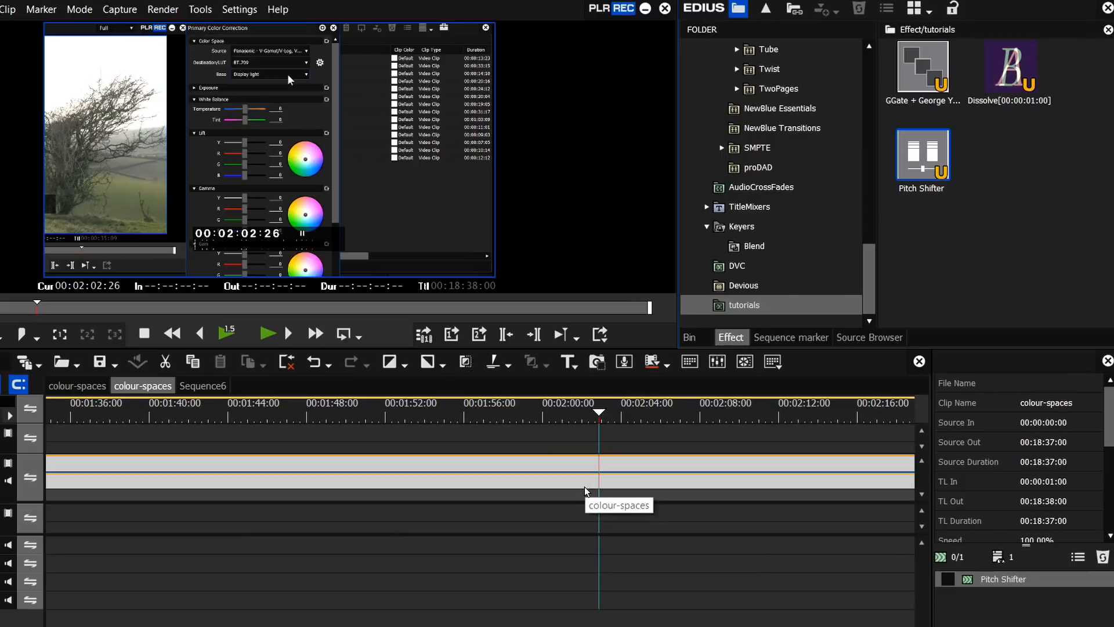
pyautogui.moveTo(139, 411); pyautogui.dragTo(627, 449)
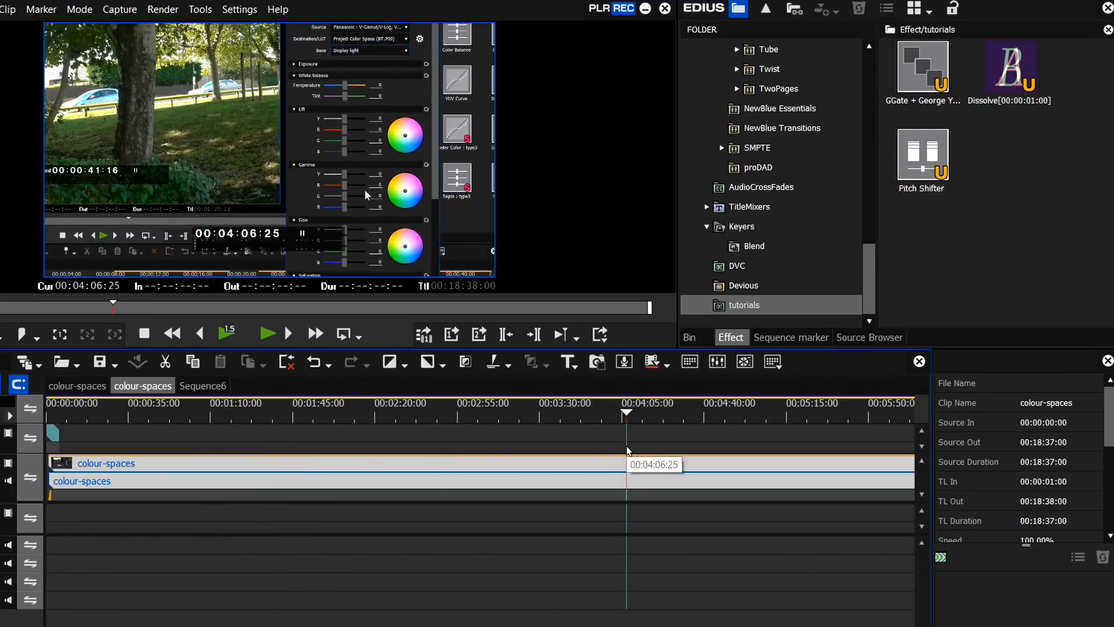
pyautogui.click(26, 9)
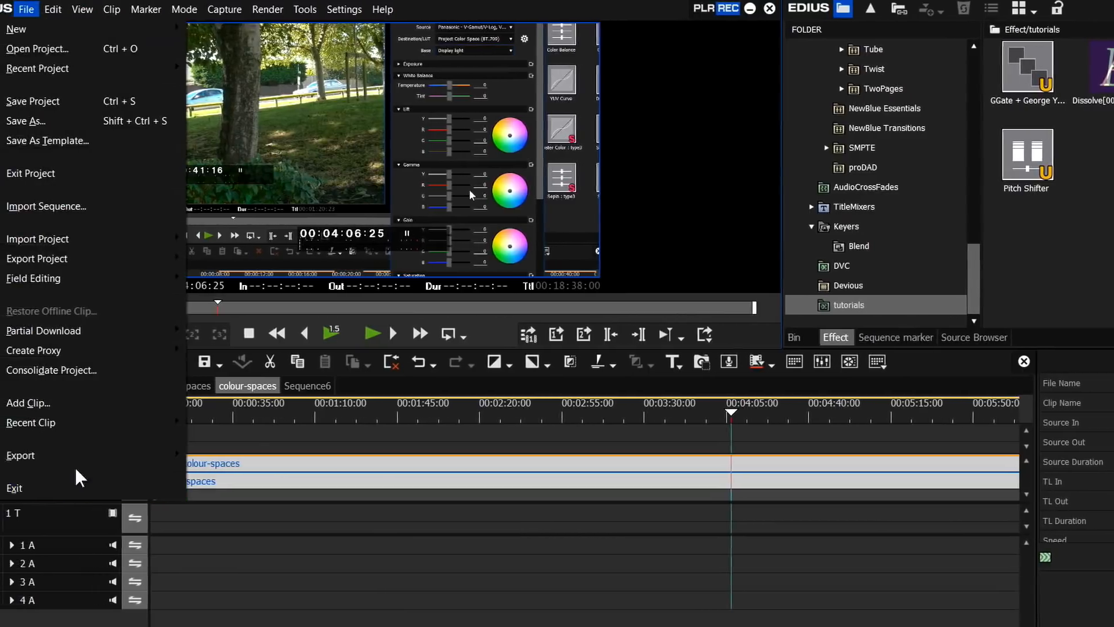
pyautogui.moveTo(81, 455)
pyautogui.click(259, 423)
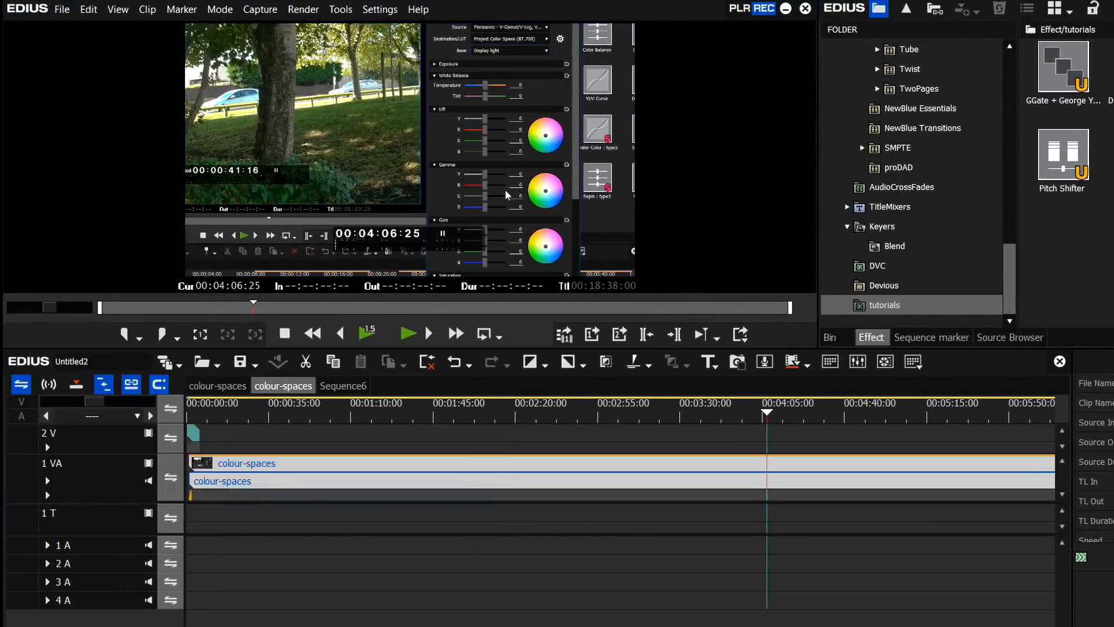
pyautogui.scroll(-4, 423, 110)
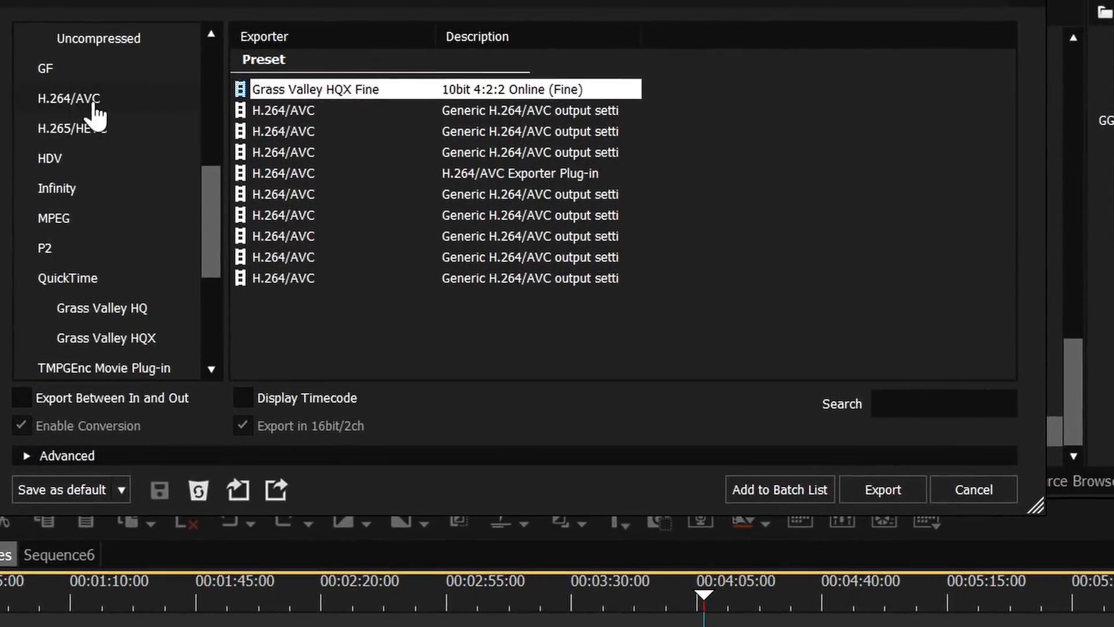
pyautogui.click(158, 98)
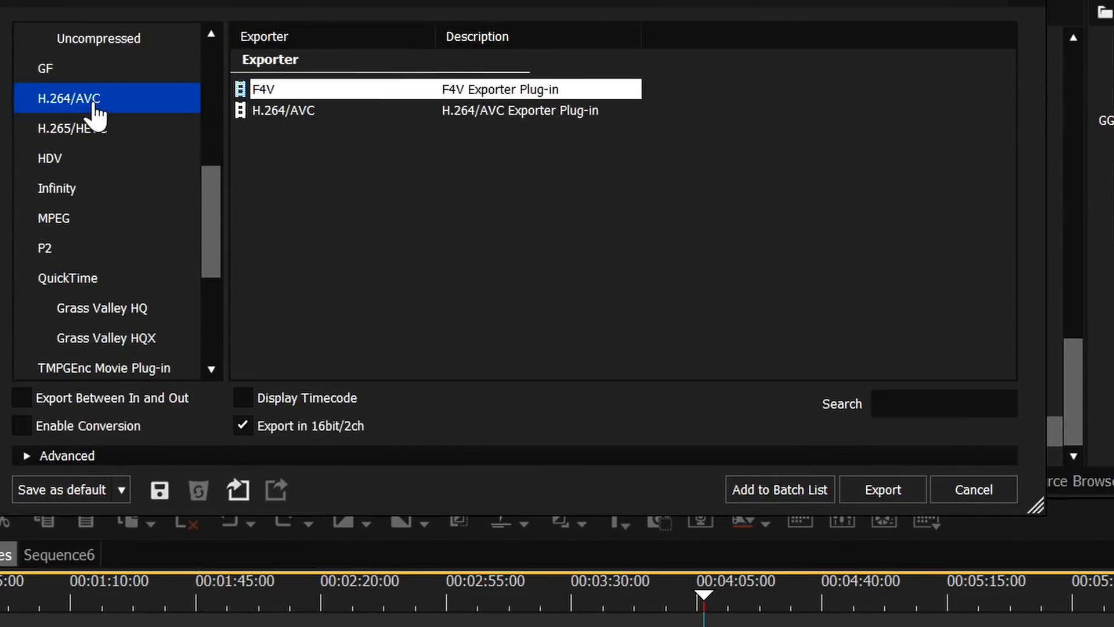
pyautogui.click(302, 111)
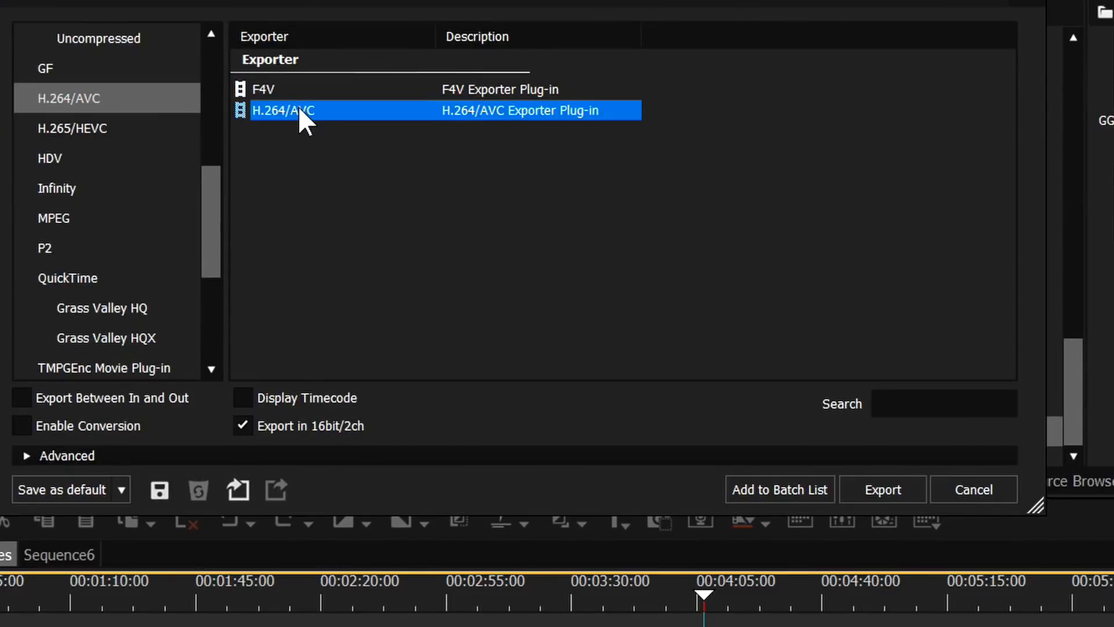
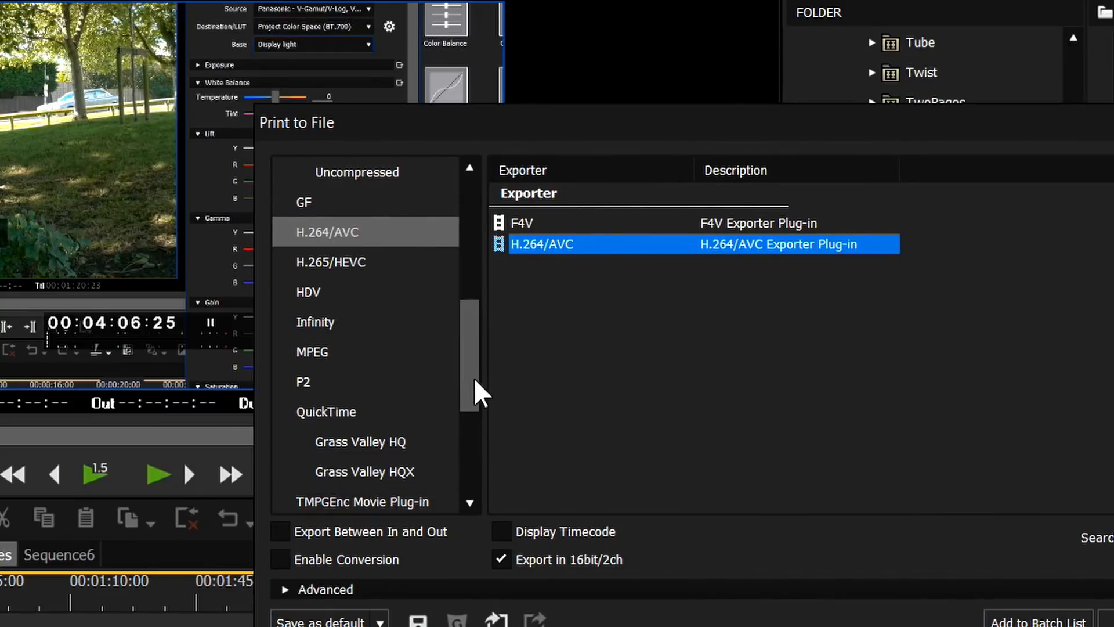
# - Set up the export with TMPGEnc generic-format H.264/AVC, VBR (constant quality) rate control and the file name colour-spaces.mp4
pyautogui.scroll(-2, 473, 378)
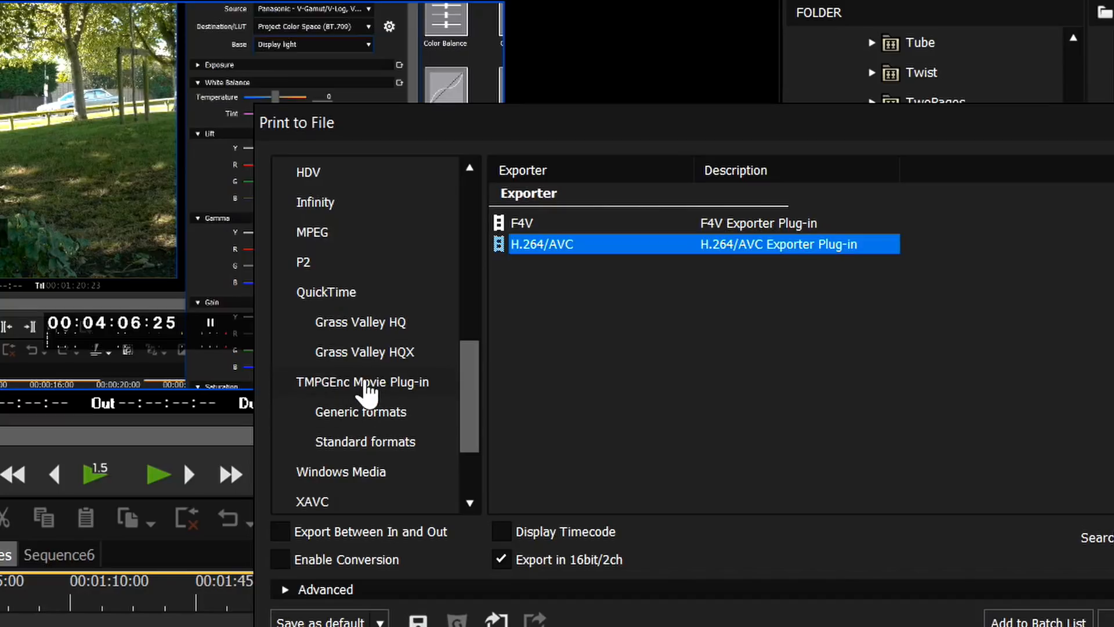
pyautogui.click(376, 419)
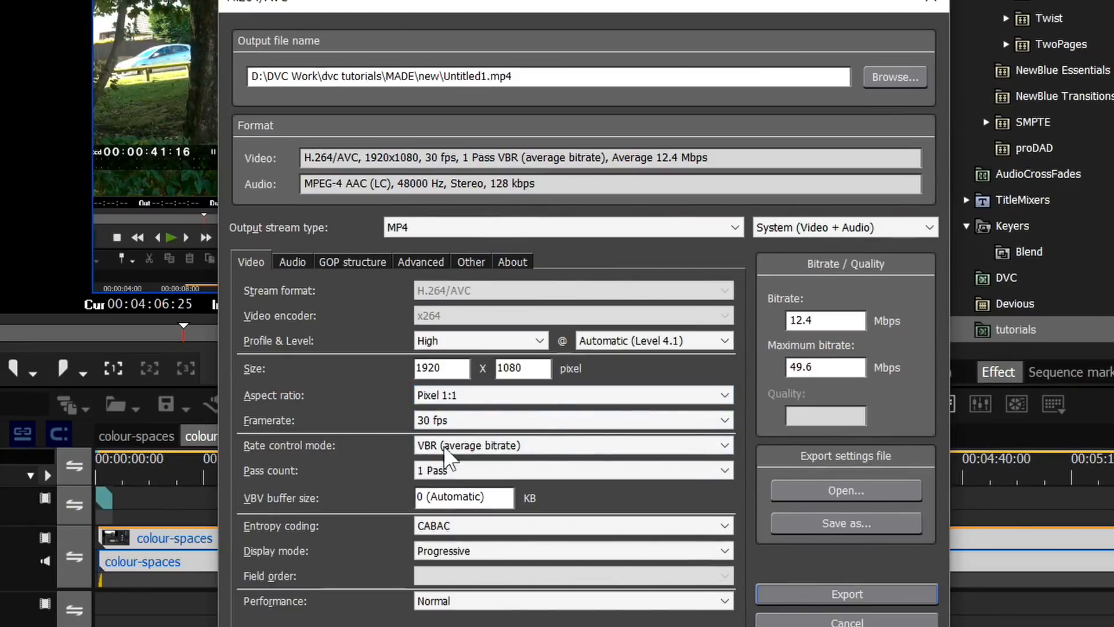
pyautogui.click(510, 450)
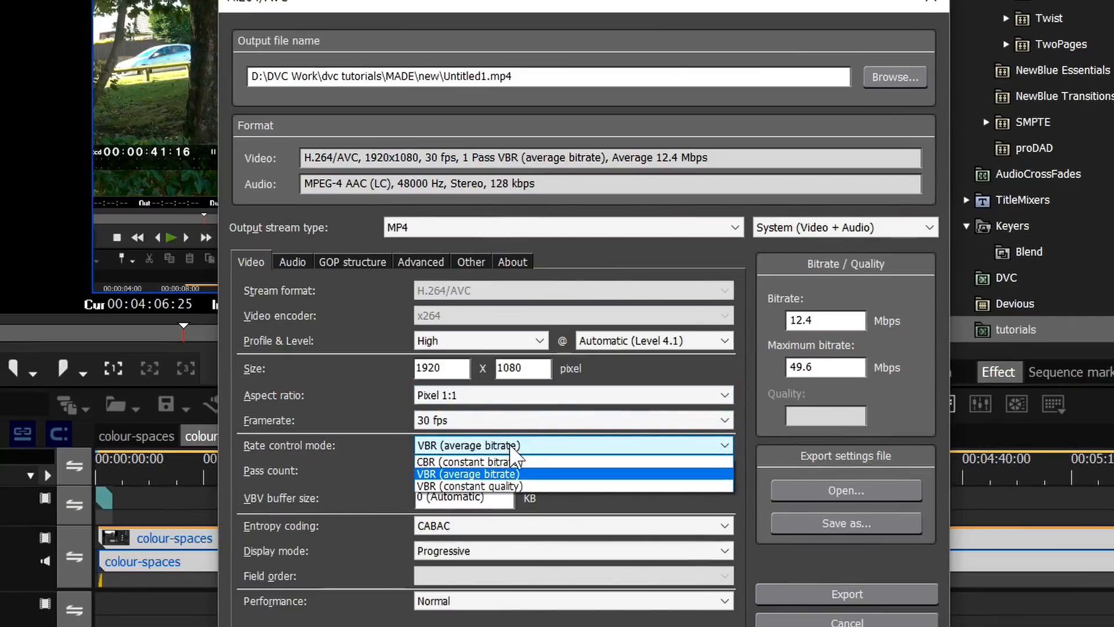
pyautogui.click(506, 488)
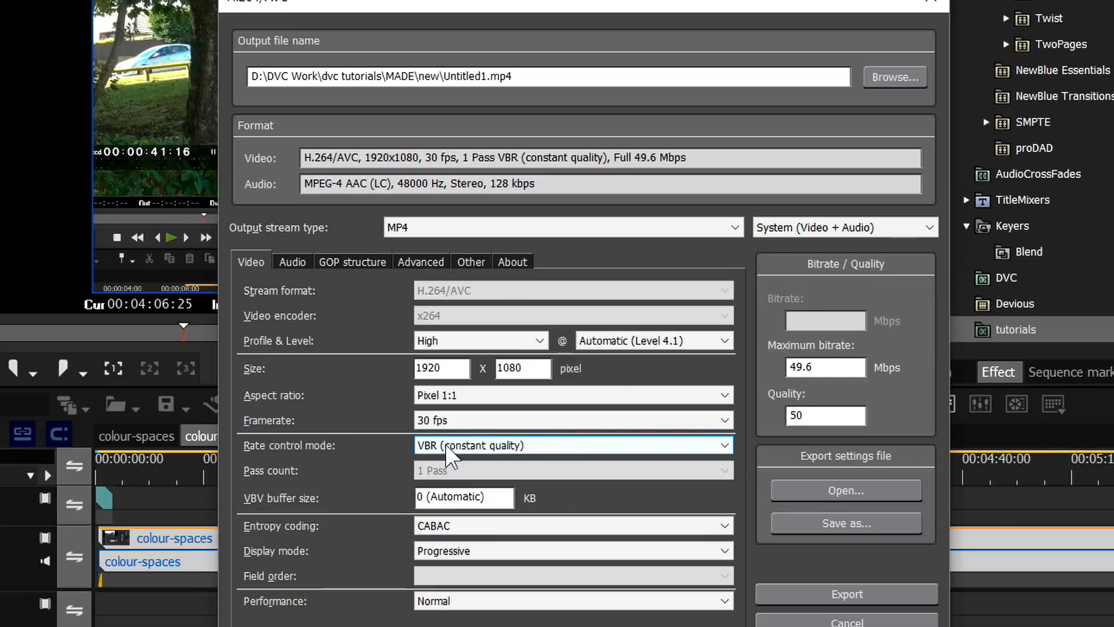
pyautogui.moveTo(488, 78); pyautogui.dragTo(444, 85)
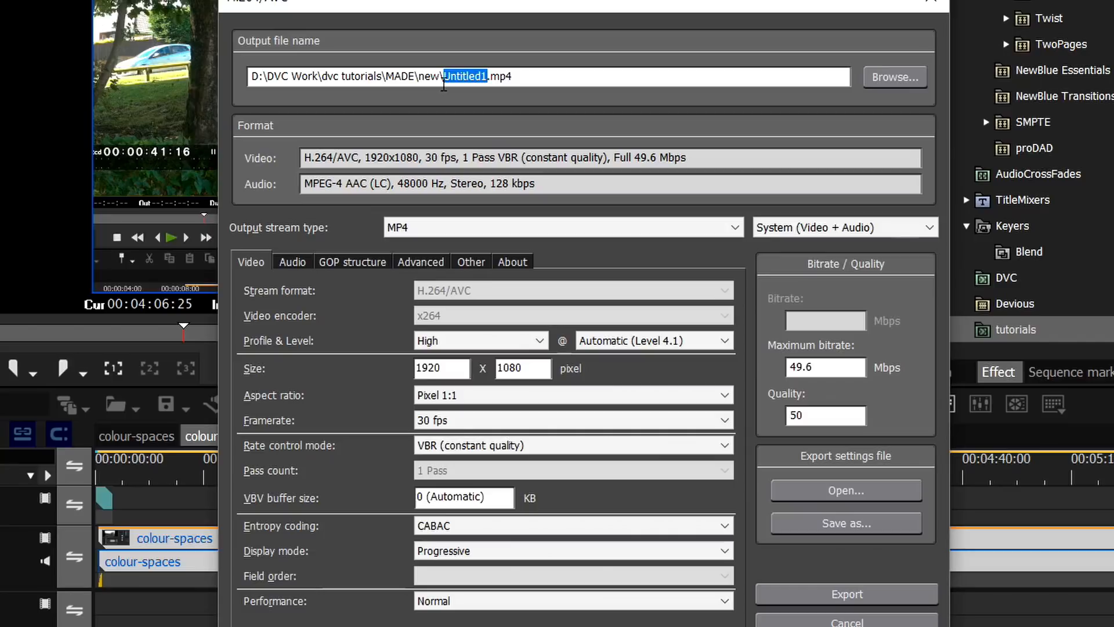
pyautogui.write('colour-spaces')
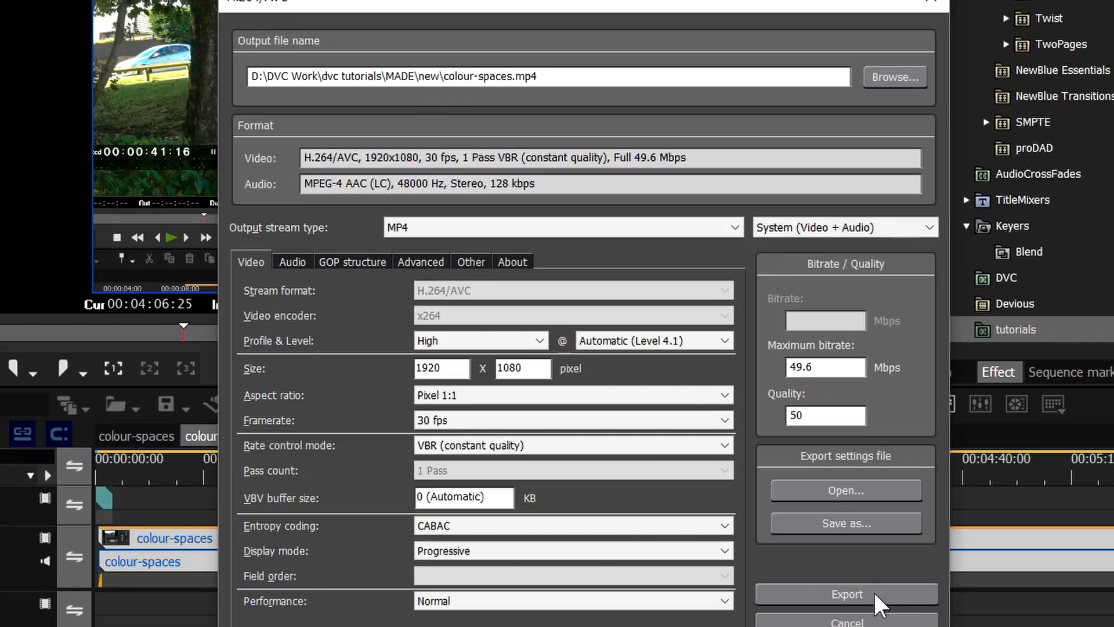
pyautogui.click(871, 590)
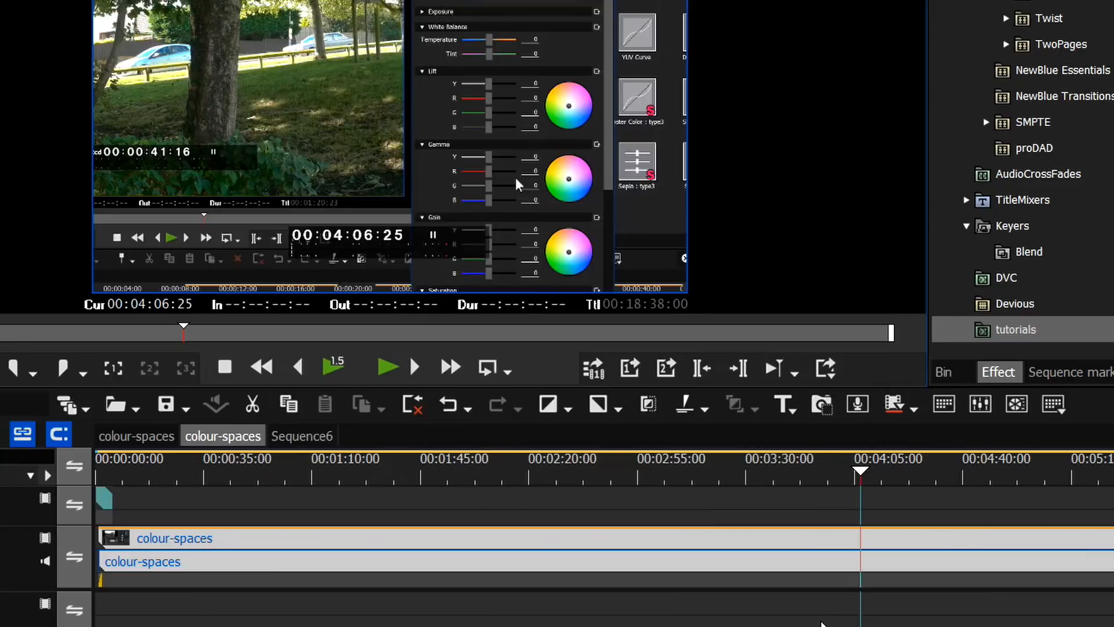
# - Move the playhead to 00:02:20:01 and add a TMPGEnc generic H.264/AVC export named colour-space.mp4 to the batch list with VBR (constant quality)
pyautogui.click(434, 472)
pyautogui.click(510, 472)
pyautogui.click(530, 473)
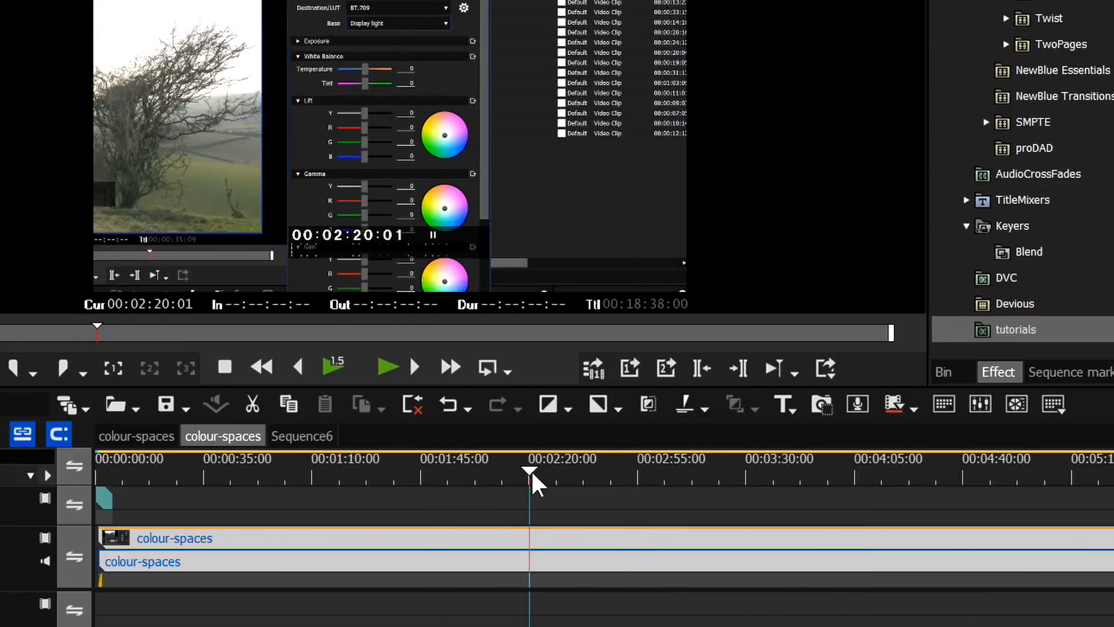
pyautogui.press('F11')
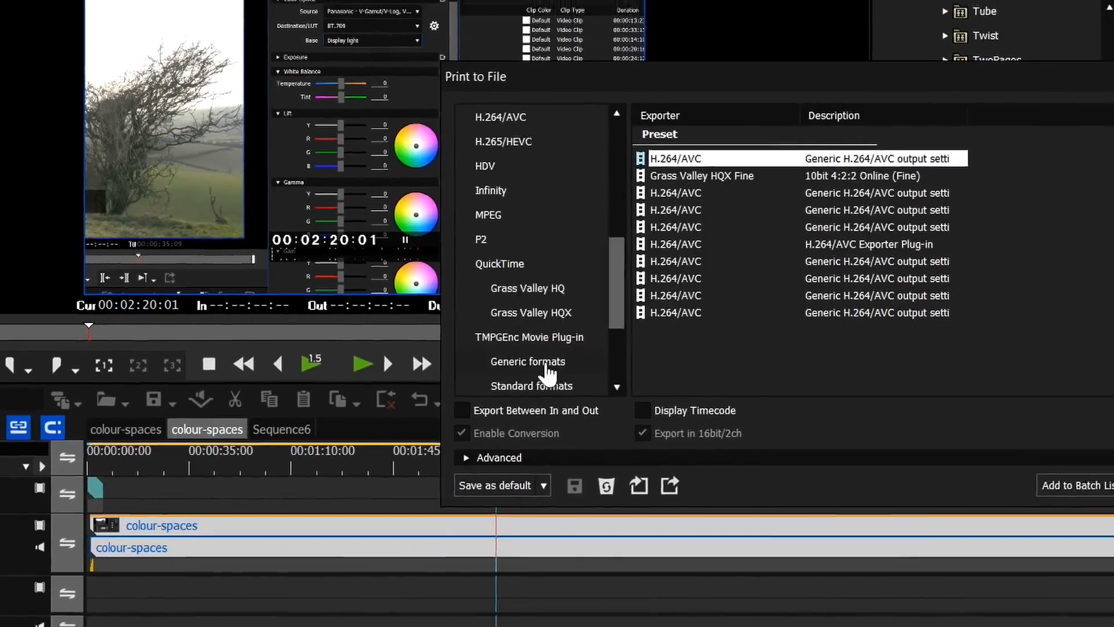
pyautogui.click(548, 367)
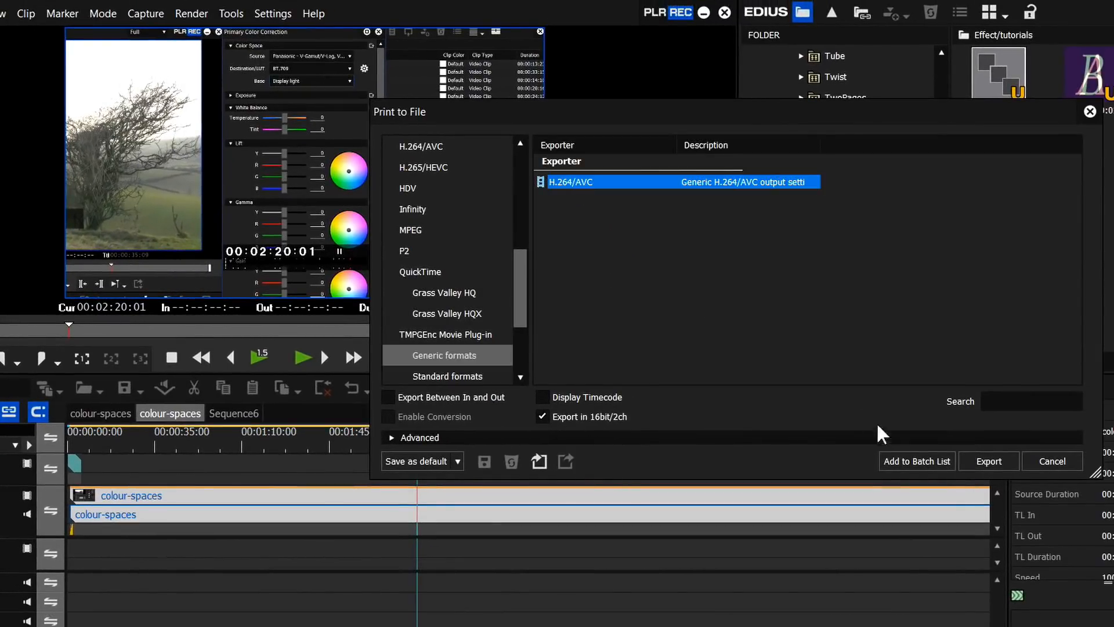
pyautogui.click(901, 463)
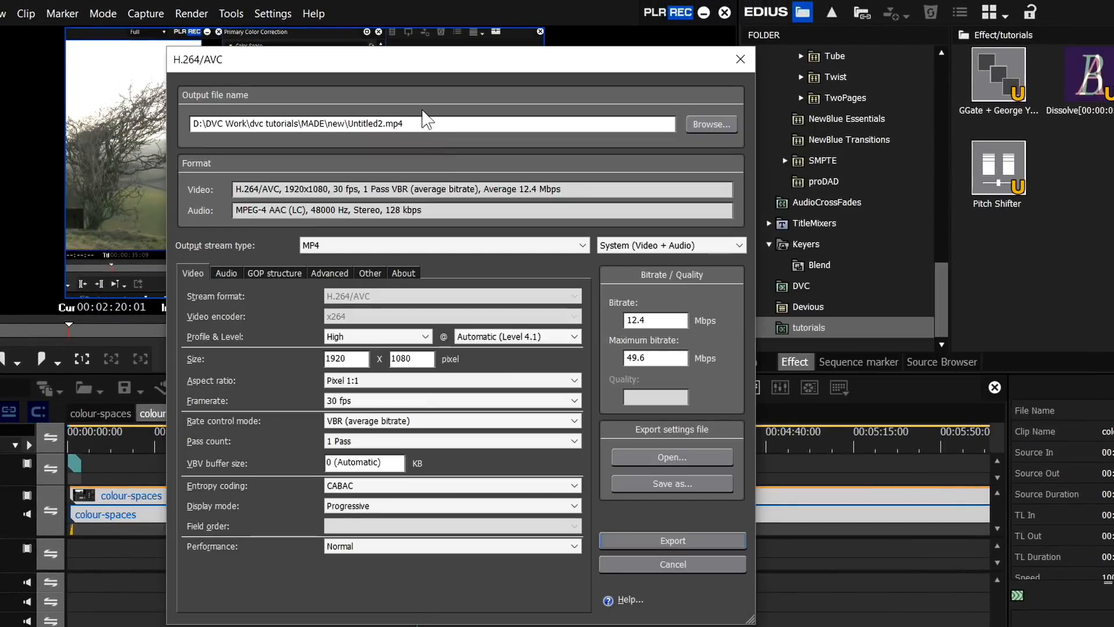
pyautogui.click(427, 420)
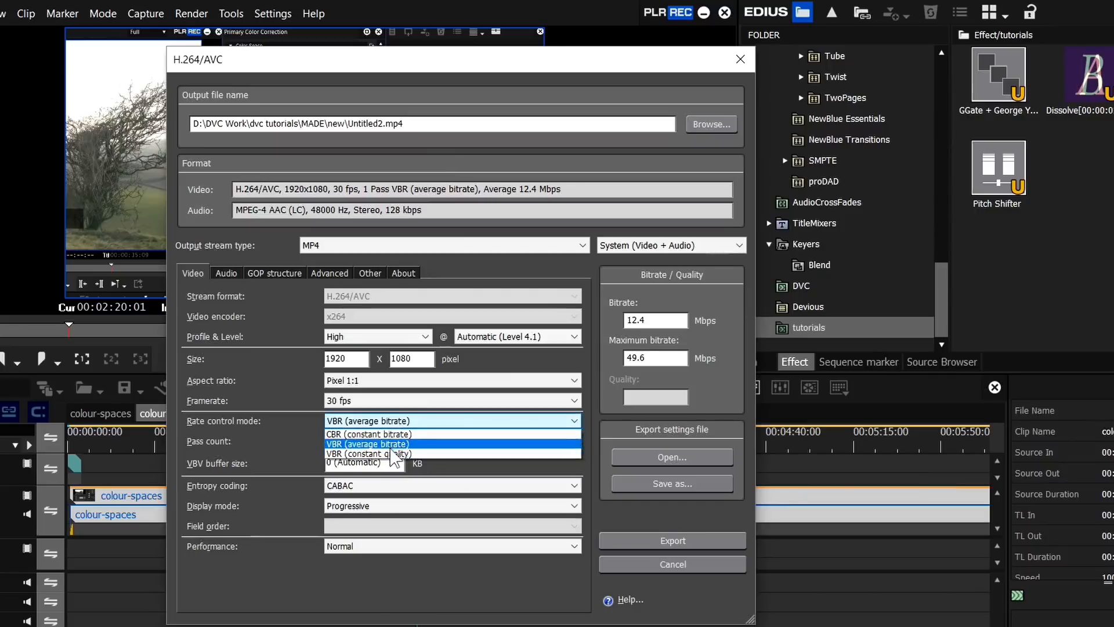
pyautogui.click(401, 438)
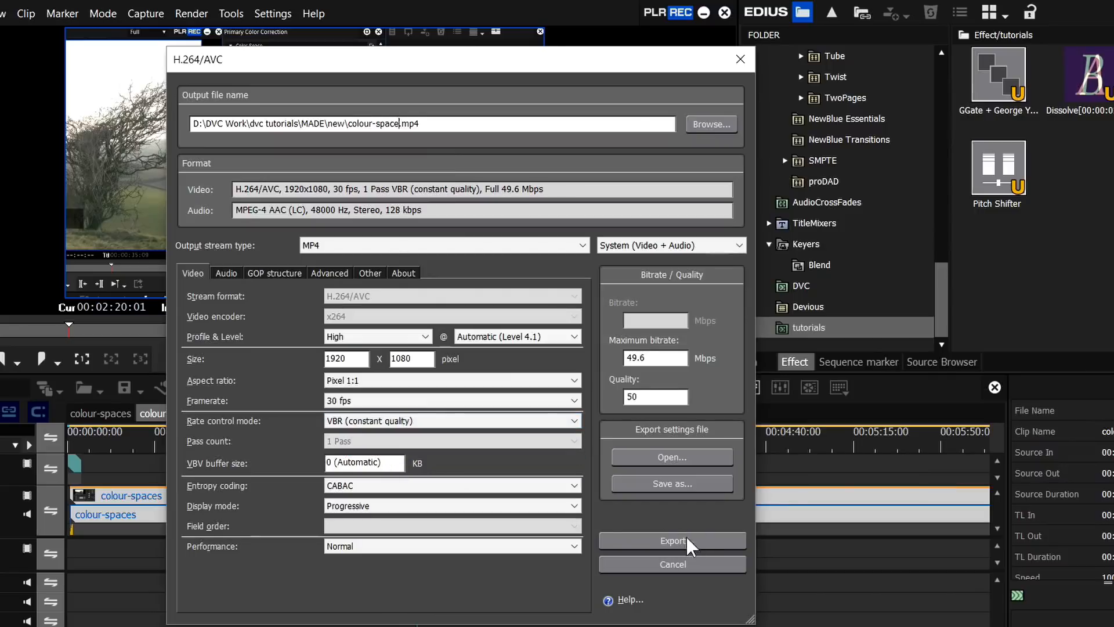
pyautogui.click(689, 541)
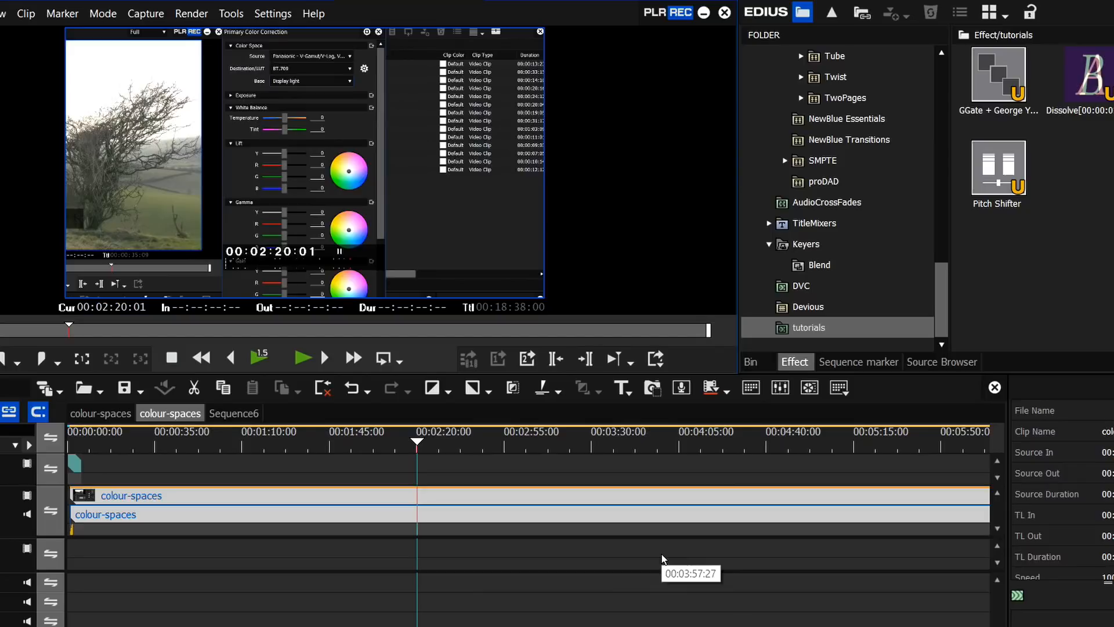
# - Examine the exports queued in the Batch Export list
pyautogui.click(69, 13)
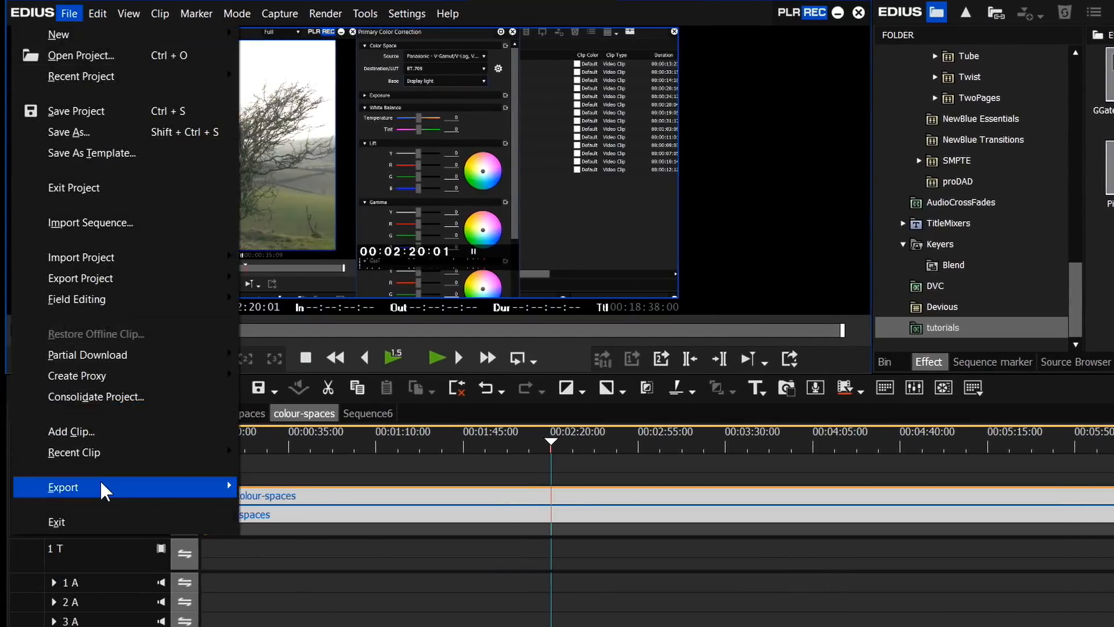
pyautogui.moveTo(149, 490)
pyautogui.click(372, 593)
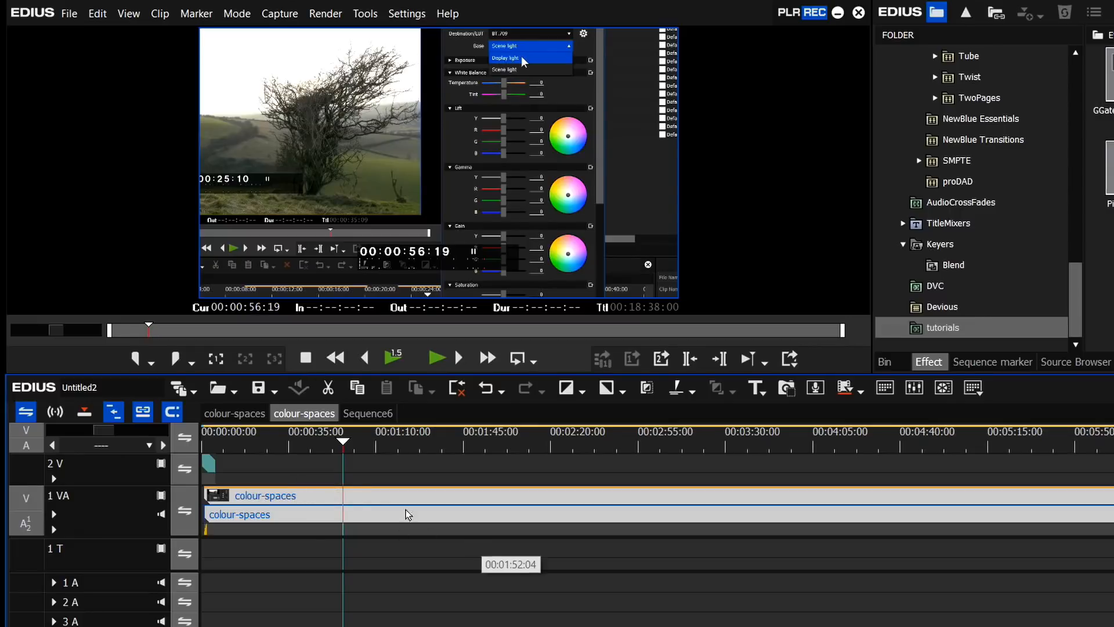
# - Open Print to File and look through the list of available exporter categories
pyautogui.click(69, 14)
pyautogui.moveTo(86, 494)
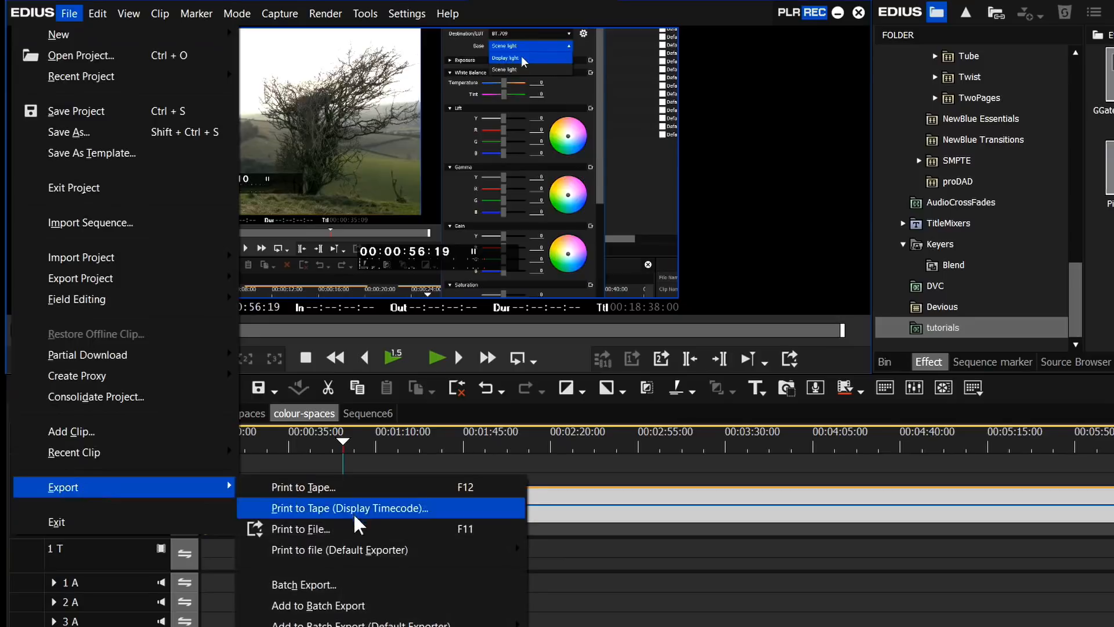
pyautogui.click(355, 529)
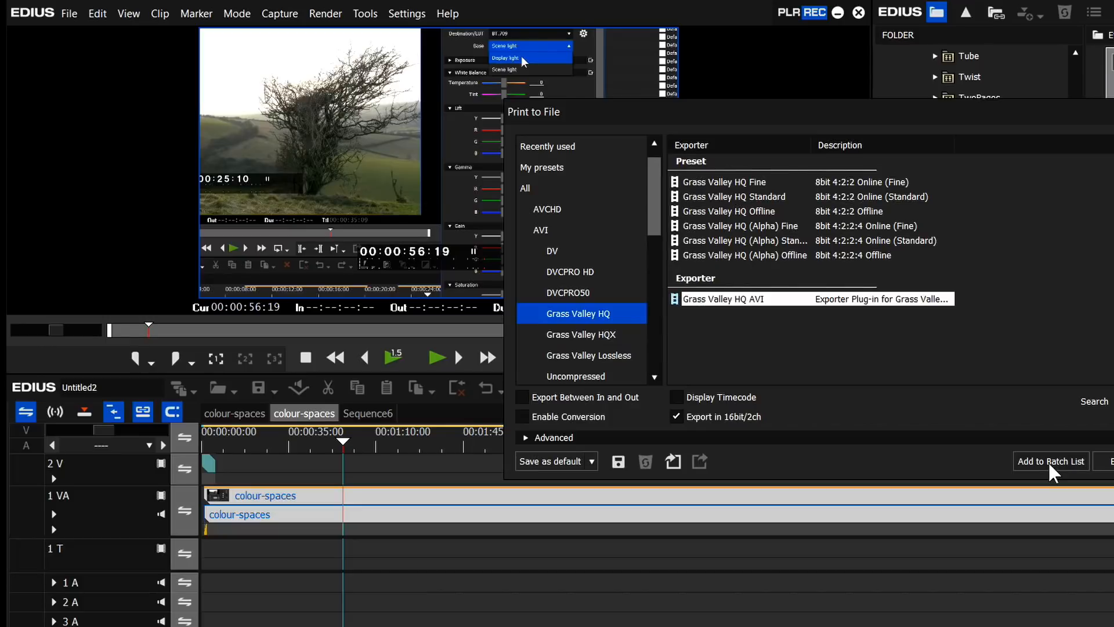
pyautogui.moveTo(655, 211); pyautogui.dragTo(658, 293)
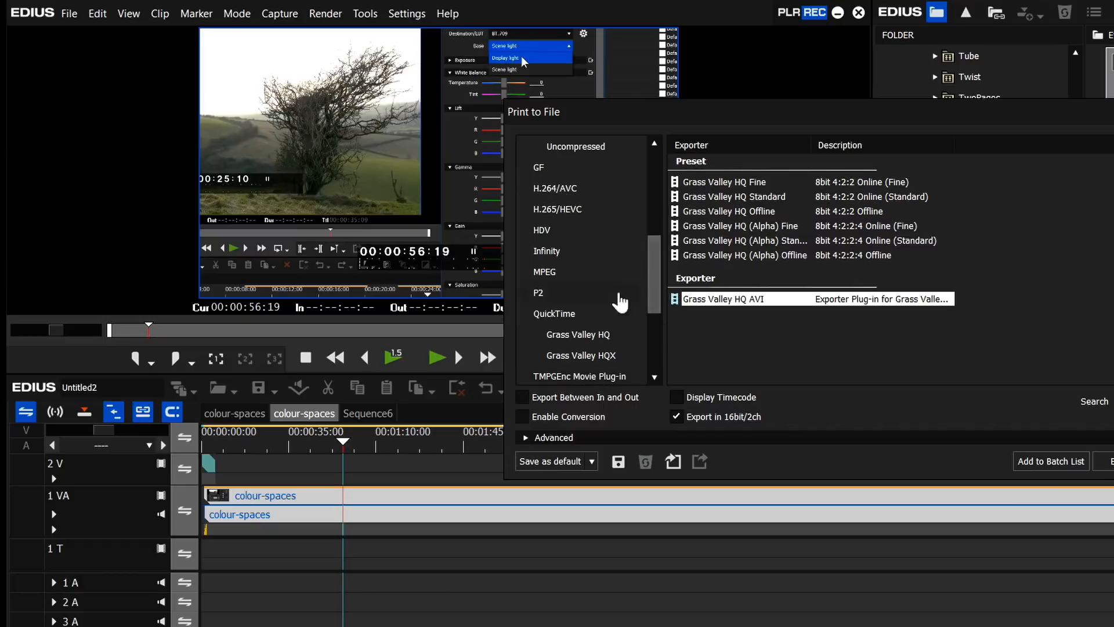
pyautogui.moveTo(654, 290); pyautogui.dragTo(664, 219)
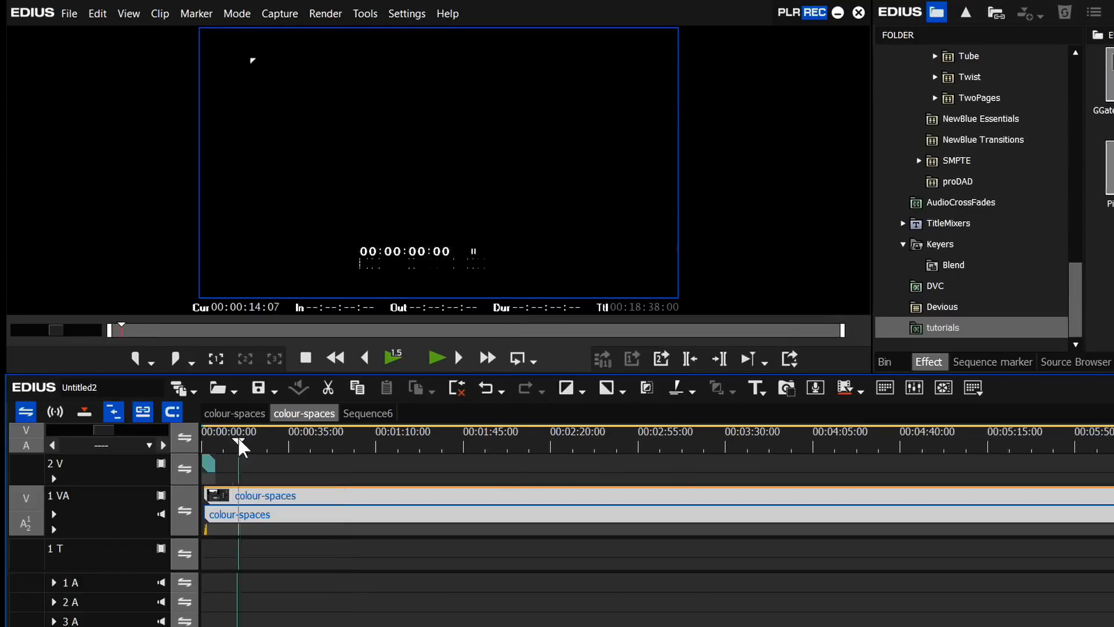
# - Copy the colour-spaces sequence name and paste it as the output file name of an H.264/AVC Print to File export
pyautogui.moveTo(238, 437); pyautogui.dragTo(208, 459)
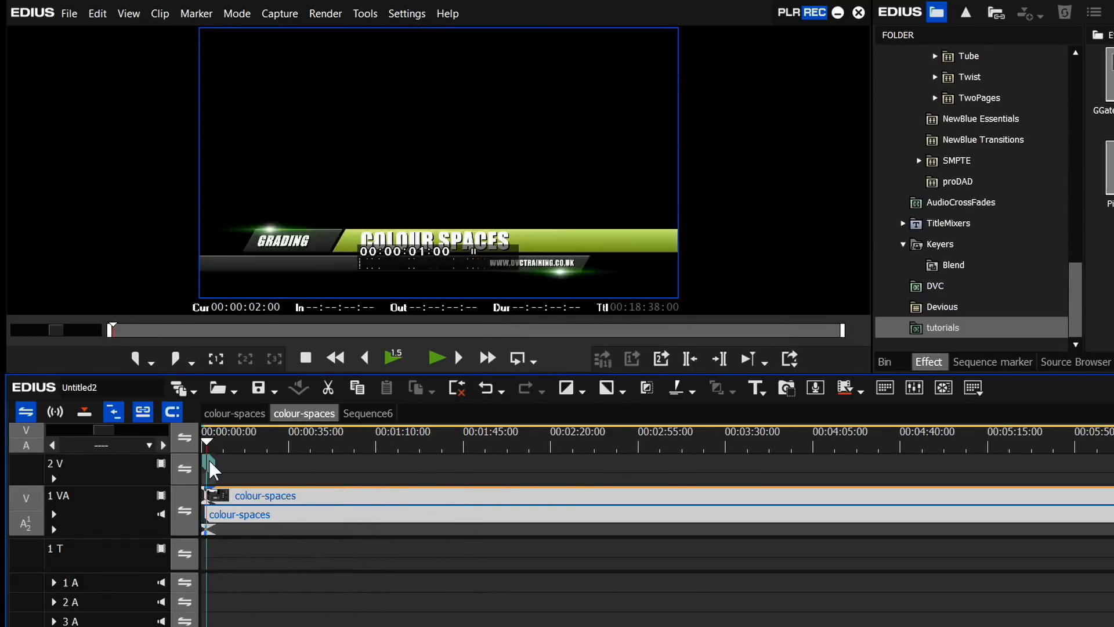
pyautogui.doubleClick(313, 414)
pyautogui.hotkey('ctrl', 'c')
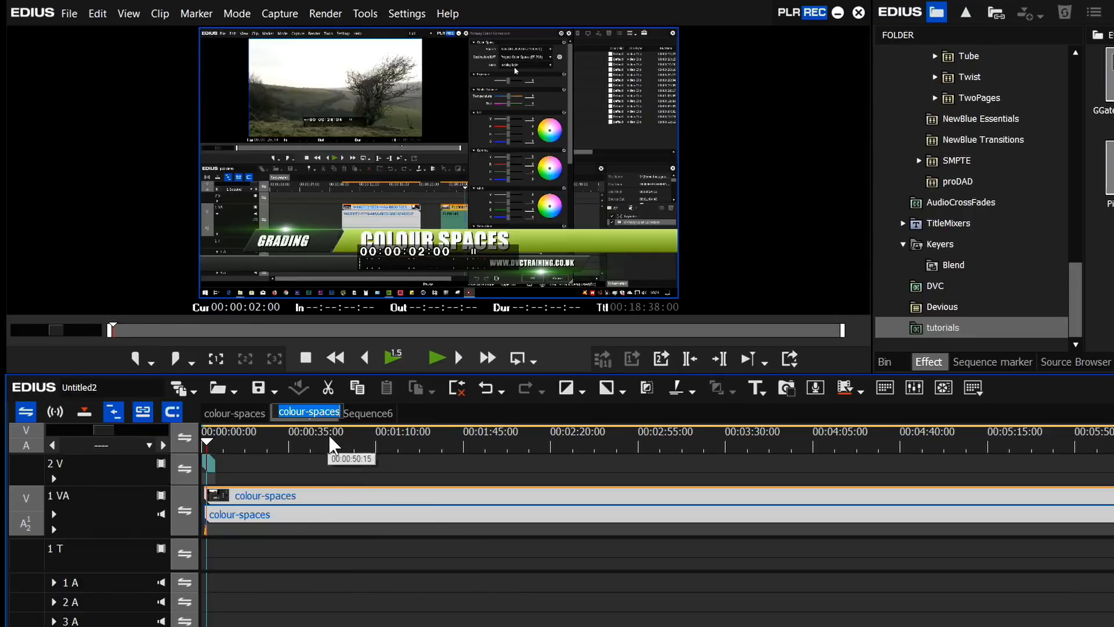
pyautogui.click(329, 438)
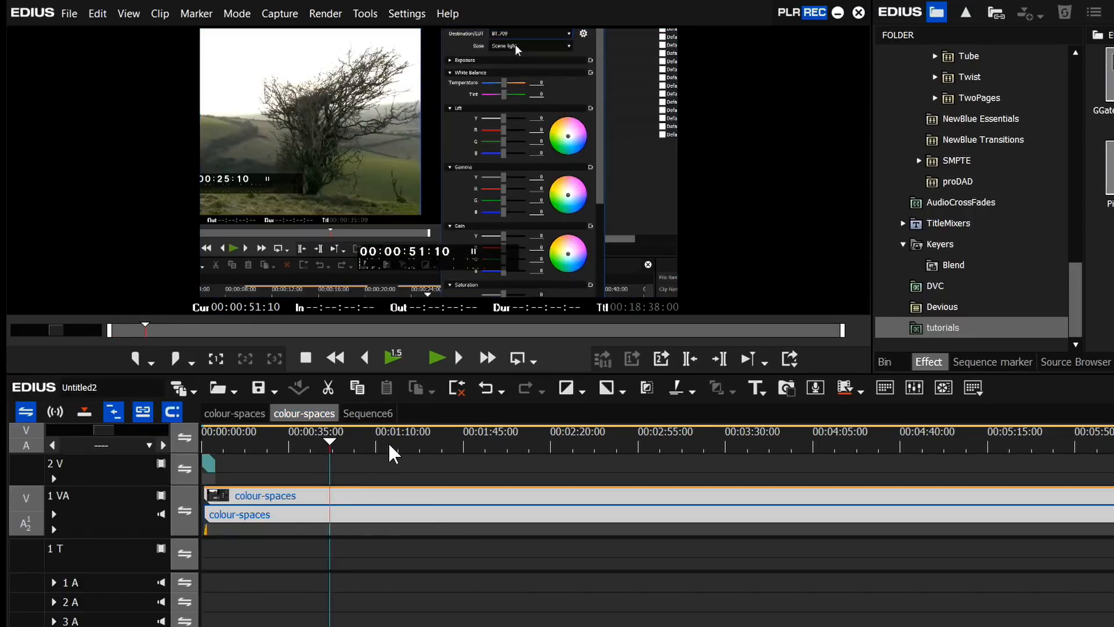
pyautogui.press('F11')
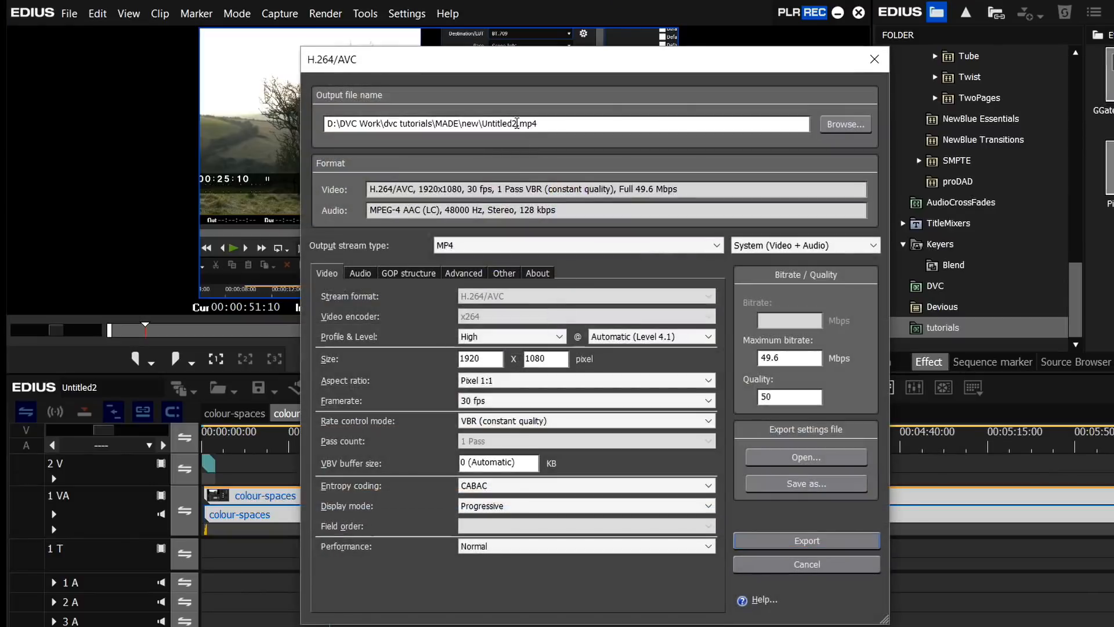
pyautogui.moveTo(518, 124); pyautogui.dragTo(485, 125)
pyautogui.hotkey('ctrl', 'v')
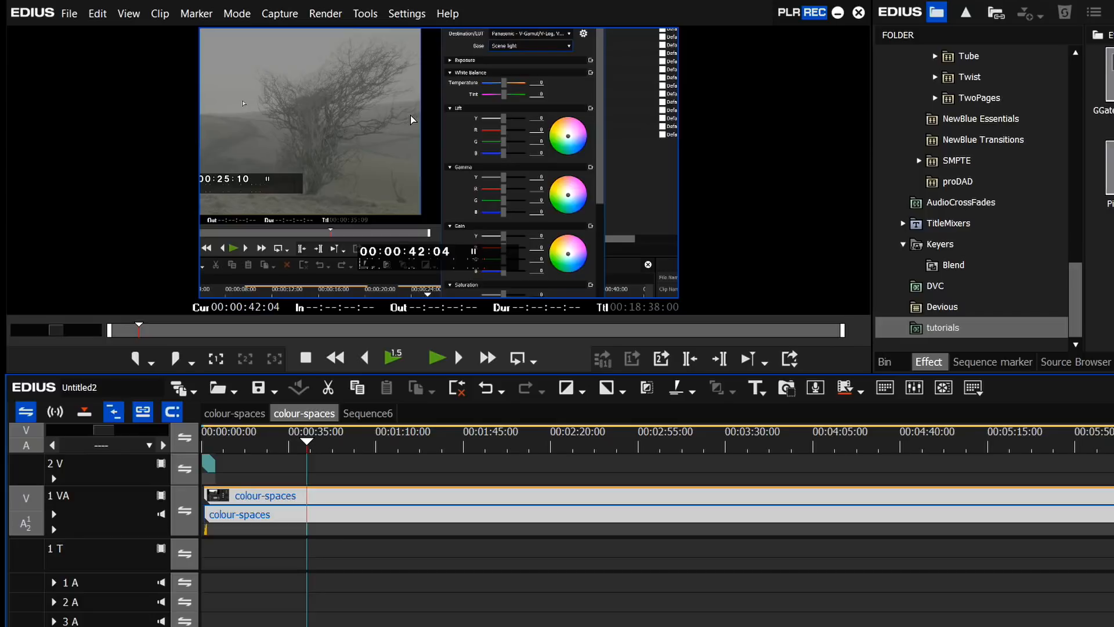
# - Open Print to File and display the TMPGEnc Movie Plug-in Generic formats exporter
pyautogui.click(65, 16)
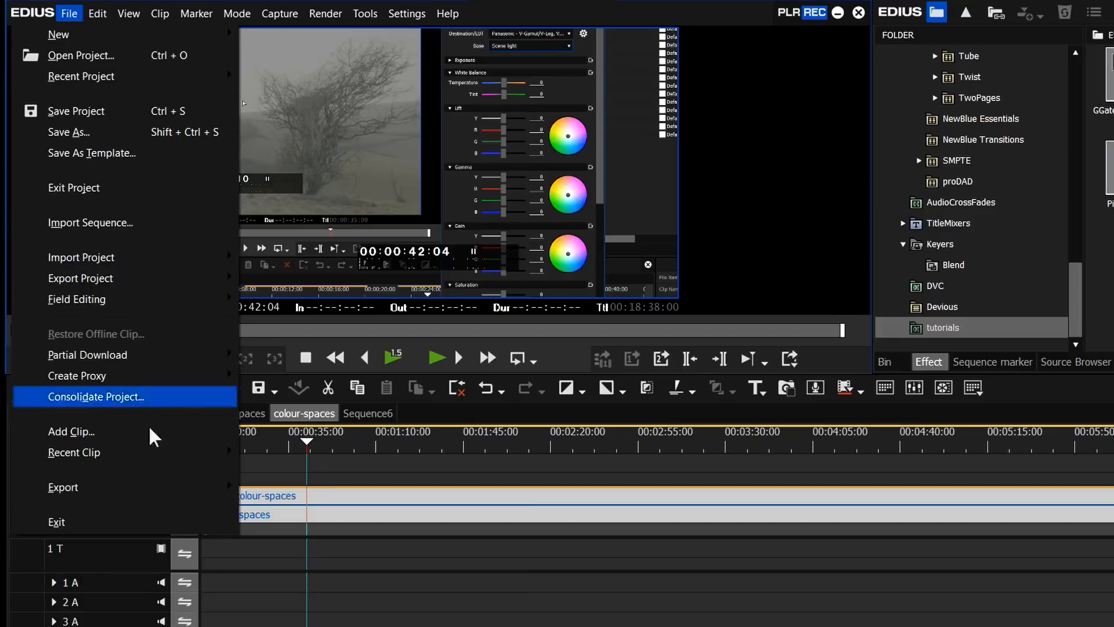
pyautogui.moveTo(148, 500)
pyautogui.click(342, 528)
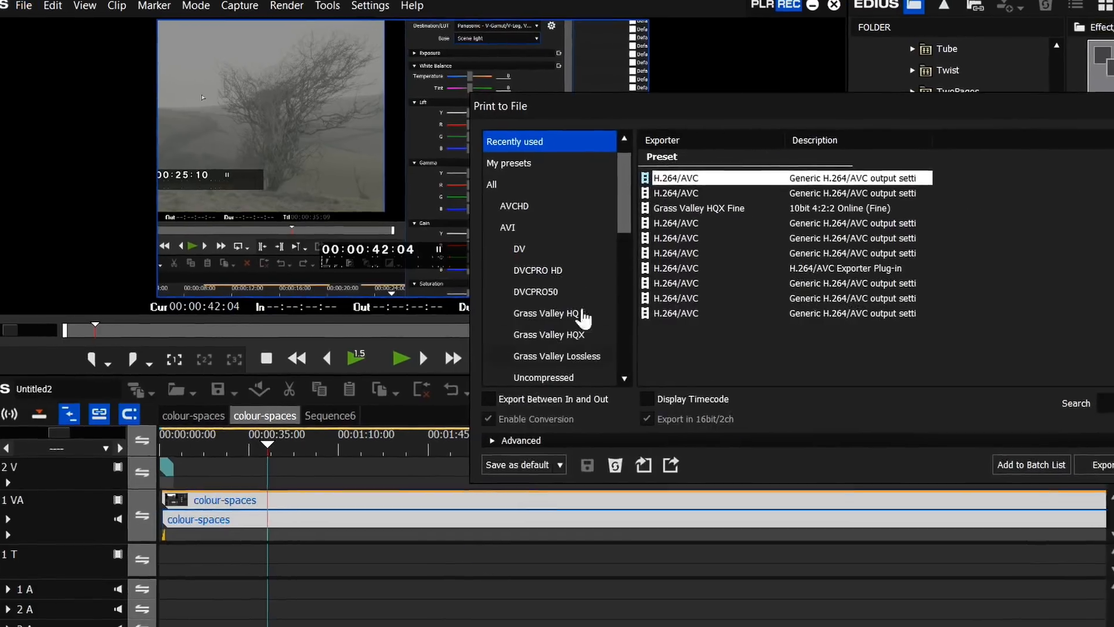
pyautogui.scroll(-5, 581, 325)
pyautogui.click(578, 250)
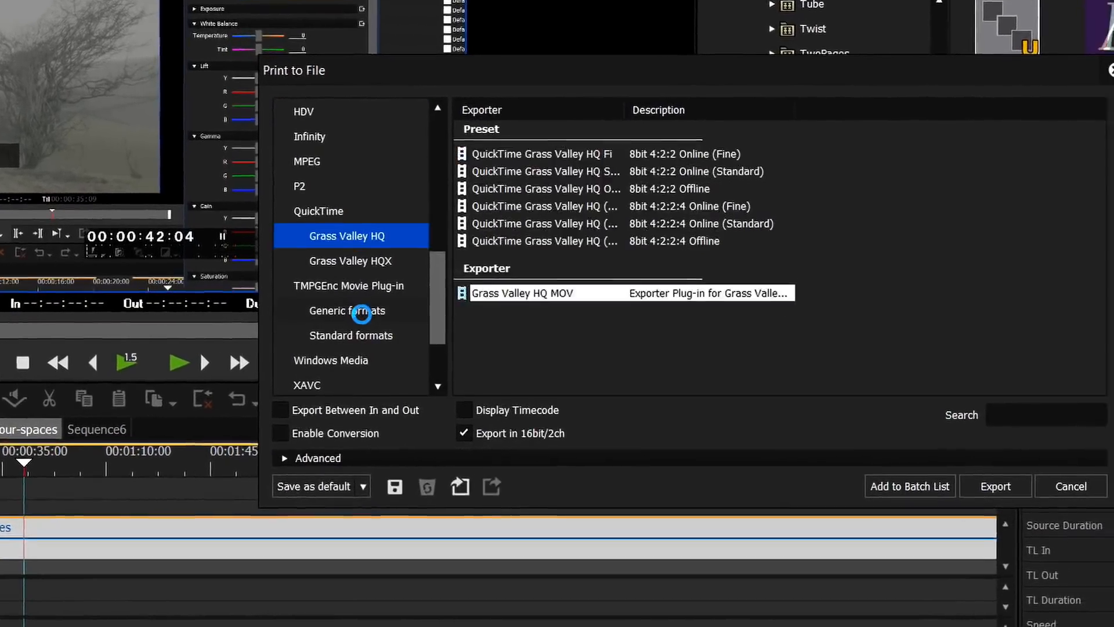
pyautogui.click(578, 314)
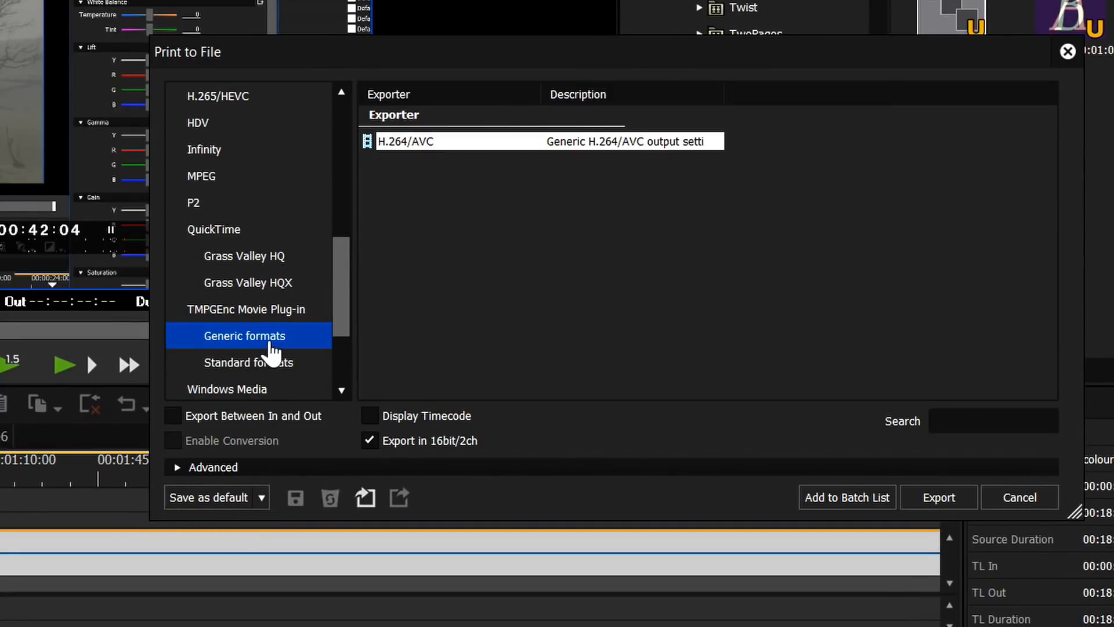
# - Save the first recently used generic H.264/AVC preset as a default exporter
pyautogui.click(261, 498)
pyautogui.click(416, 169)
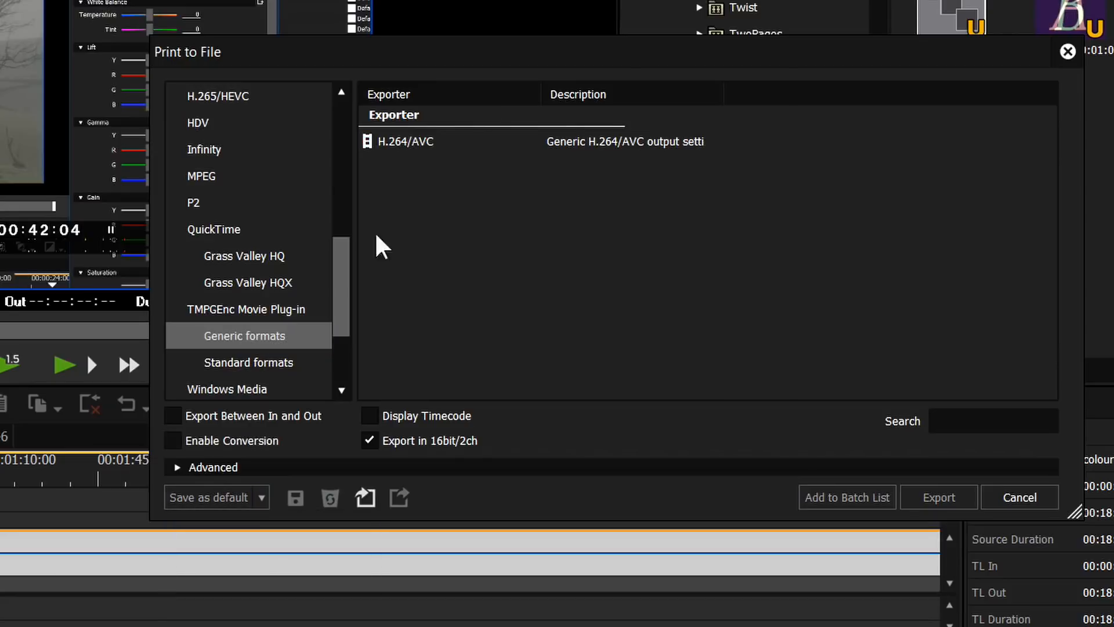
pyautogui.moveTo(335, 282); pyautogui.dragTo(339, 130)
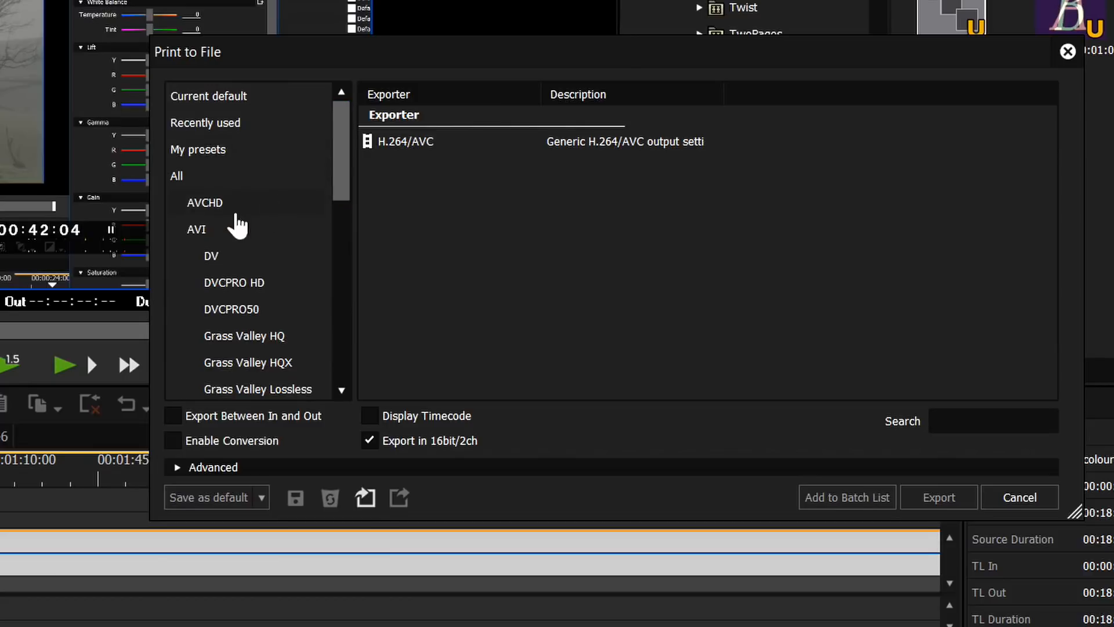
pyautogui.click(216, 123)
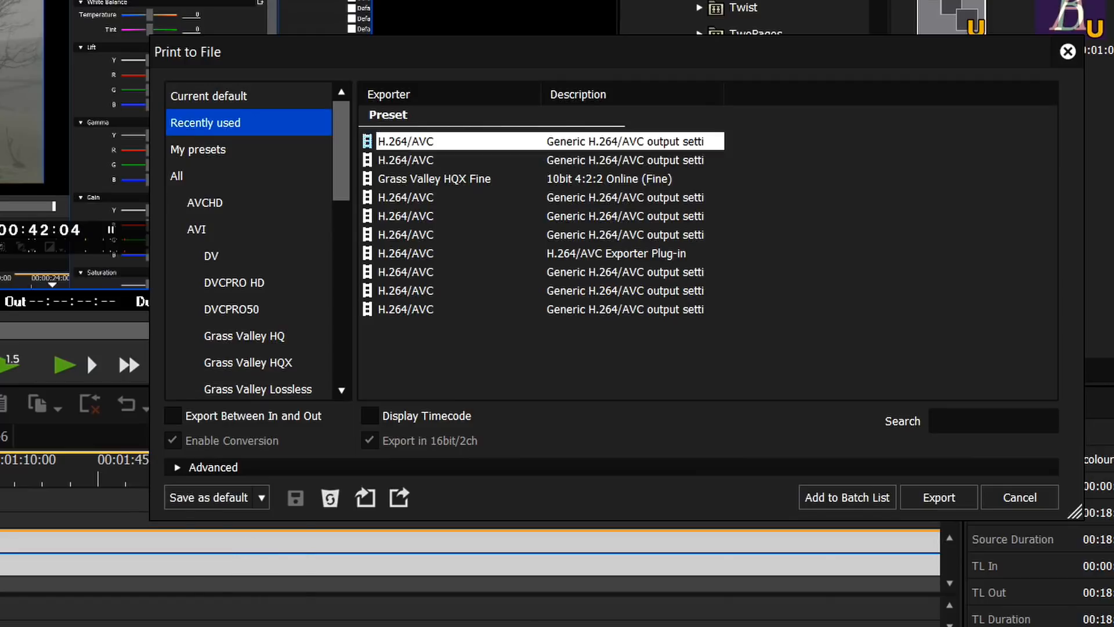
pyautogui.click(262, 497)
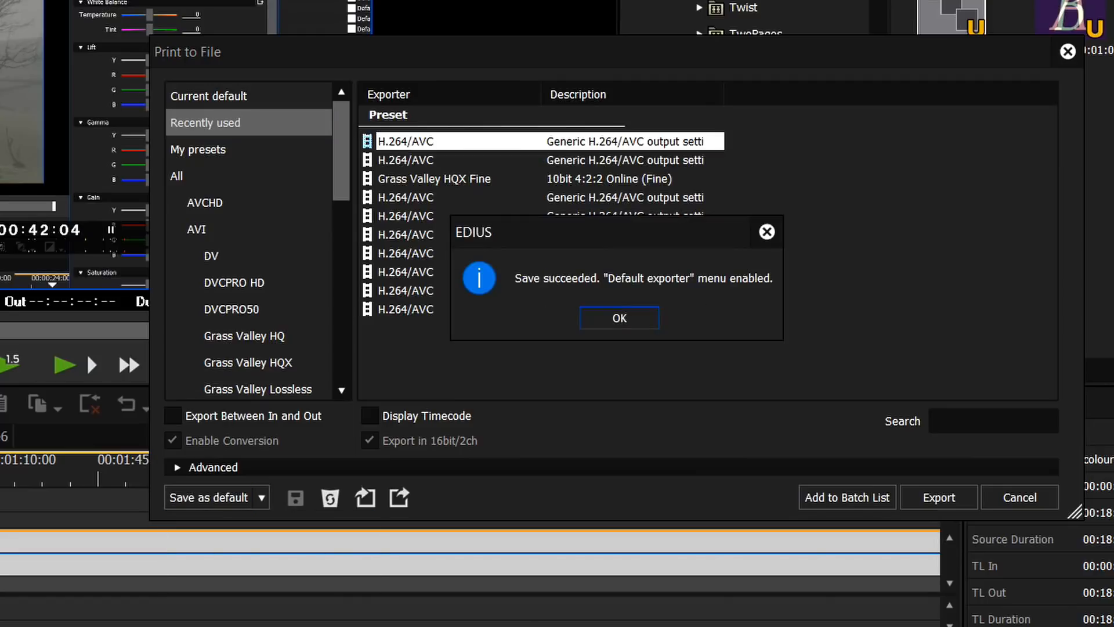
pyautogui.click(632, 320)
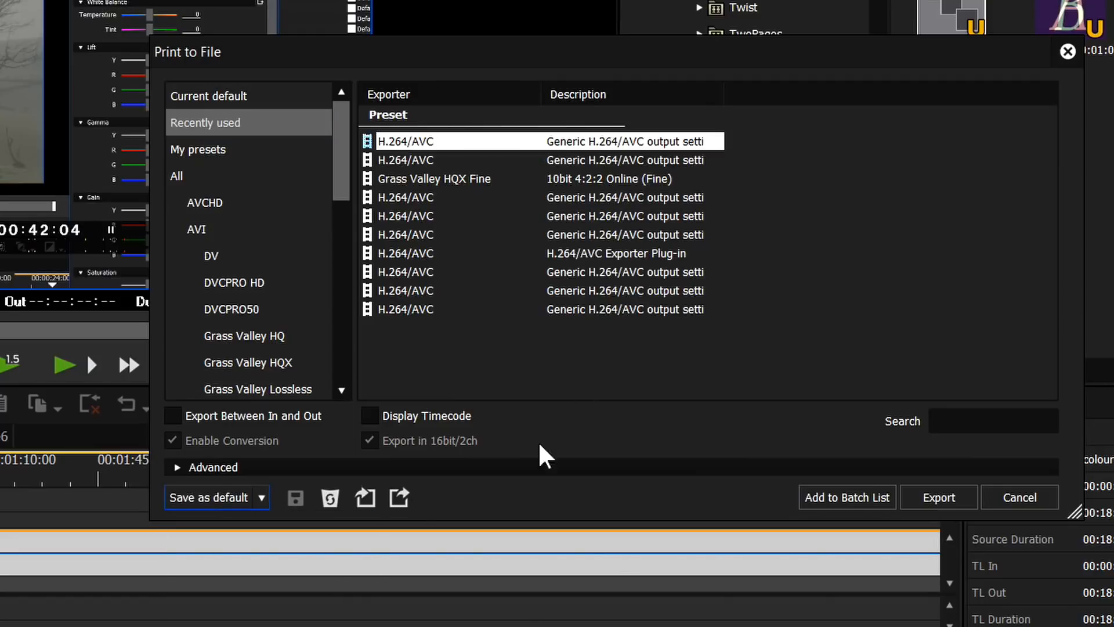
# - Rename default exporter 1 as DVC tutorial
pyautogui.click(260, 499)
pyautogui.moveTo(261, 528)
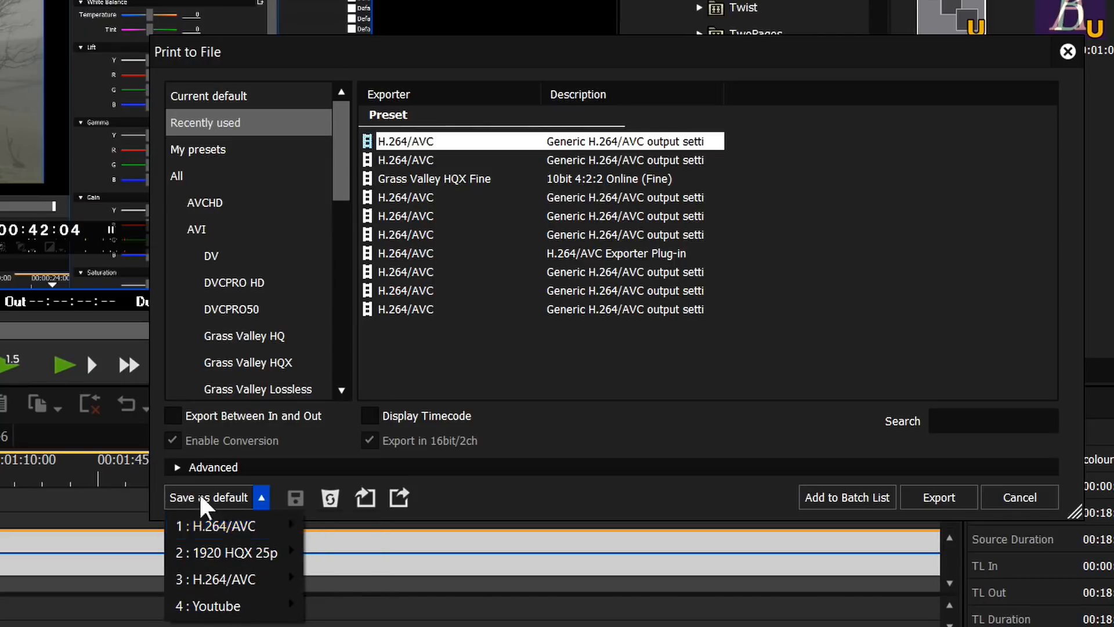
pyautogui.click(346, 579)
pyautogui.write('DVC tutorials')
pyautogui.press('Return')
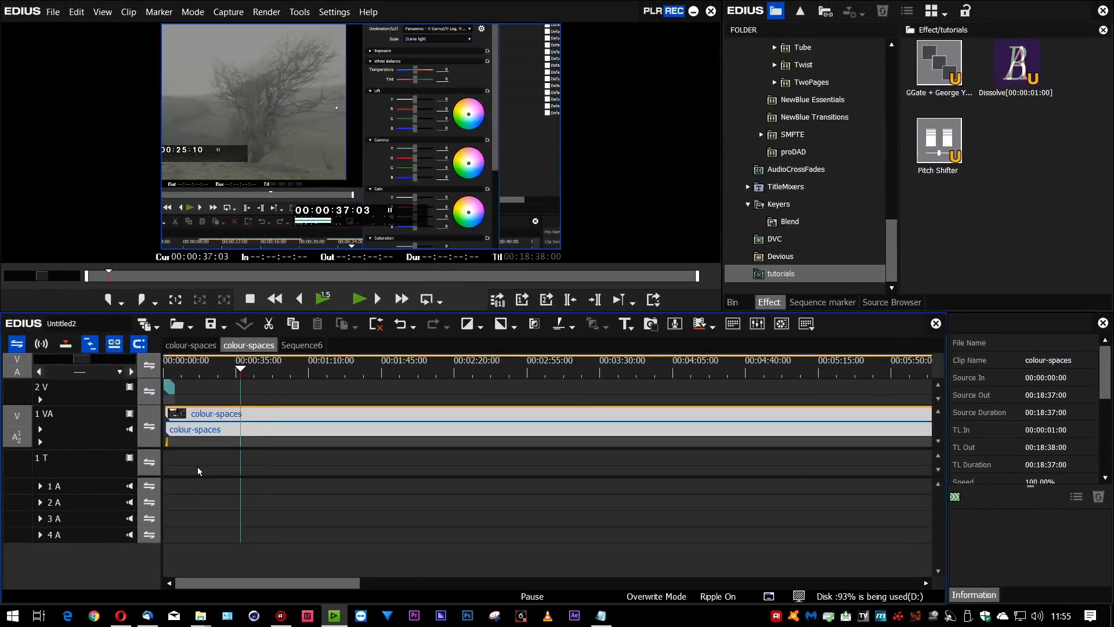
# - Add the sequence to Batch Export with the DVC tutorial default exporter, using colour-spaces.mp4 as the output file name
pyautogui.click(60, 17)
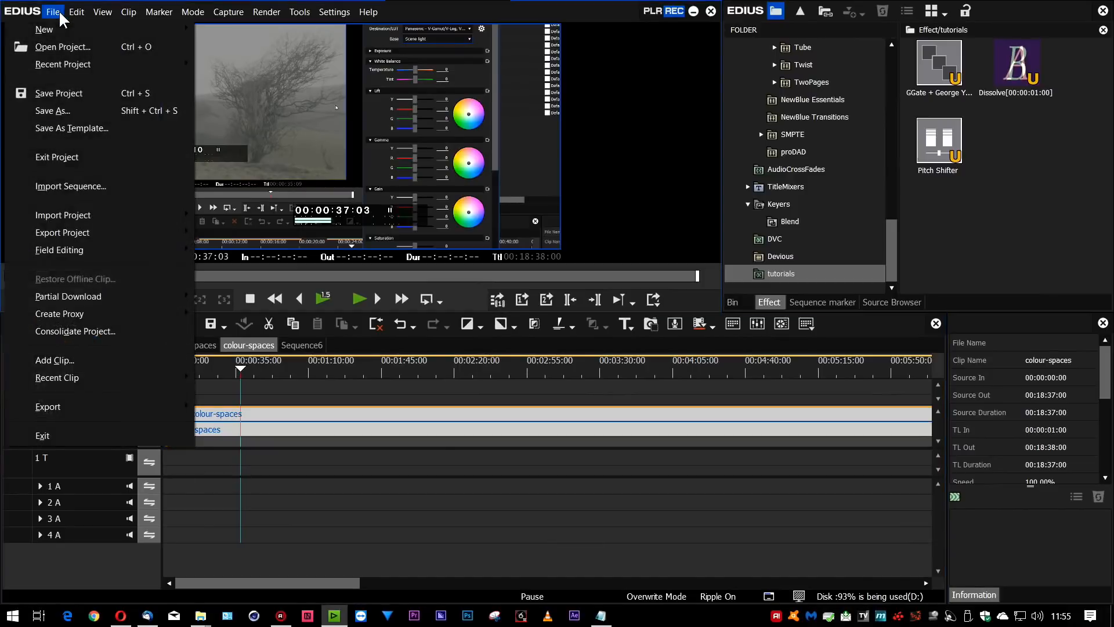
pyautogui.moveTo(64, 409)
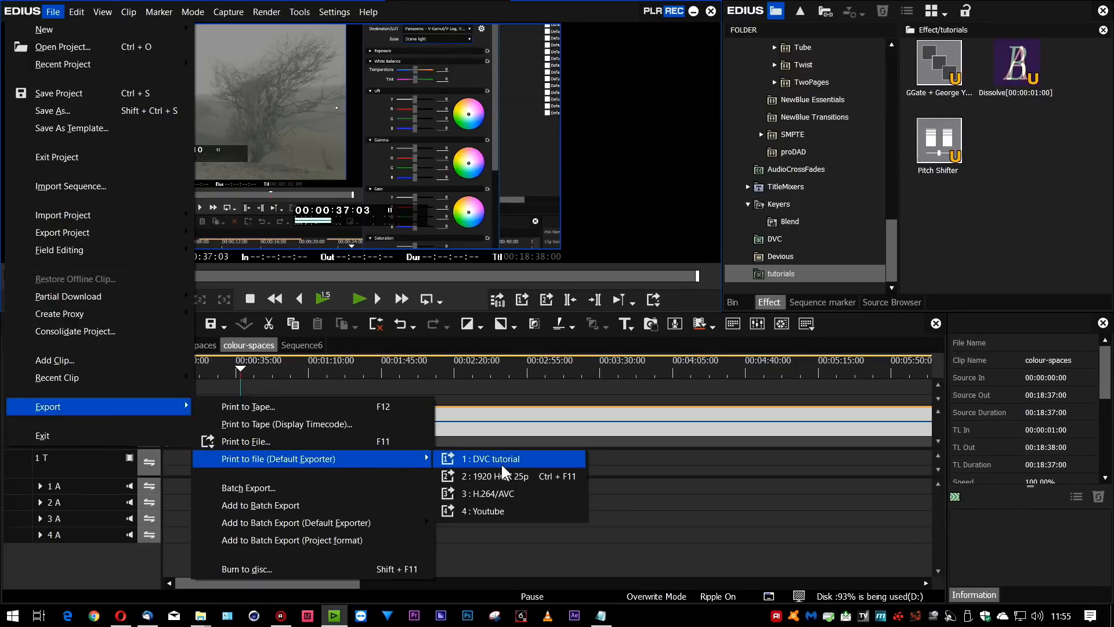
pyautogui.moveTo(265, 521)
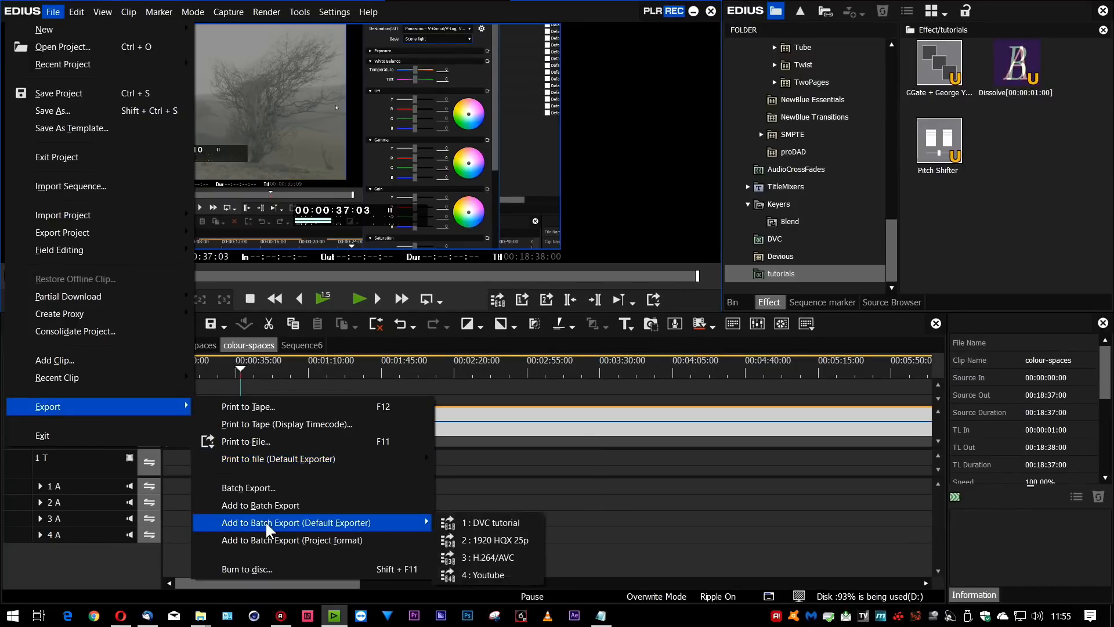
pyautogui.click(495, 524)
pyautogui.moveTo(427, 105); pyautogui.dragTo(397, 109)
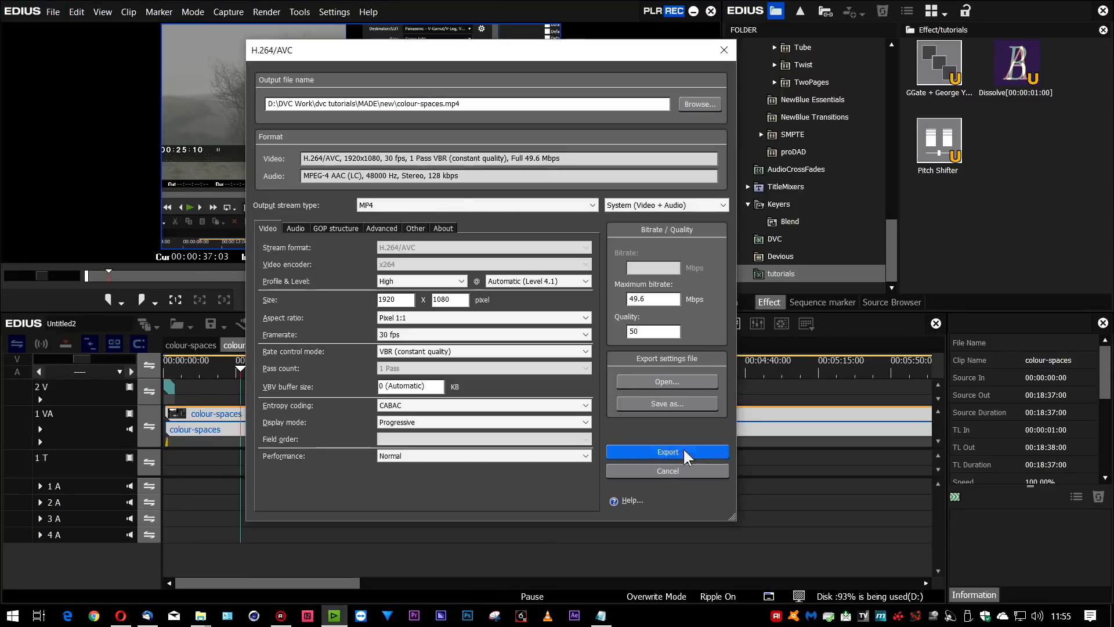
pyautogui.click(686, 453)
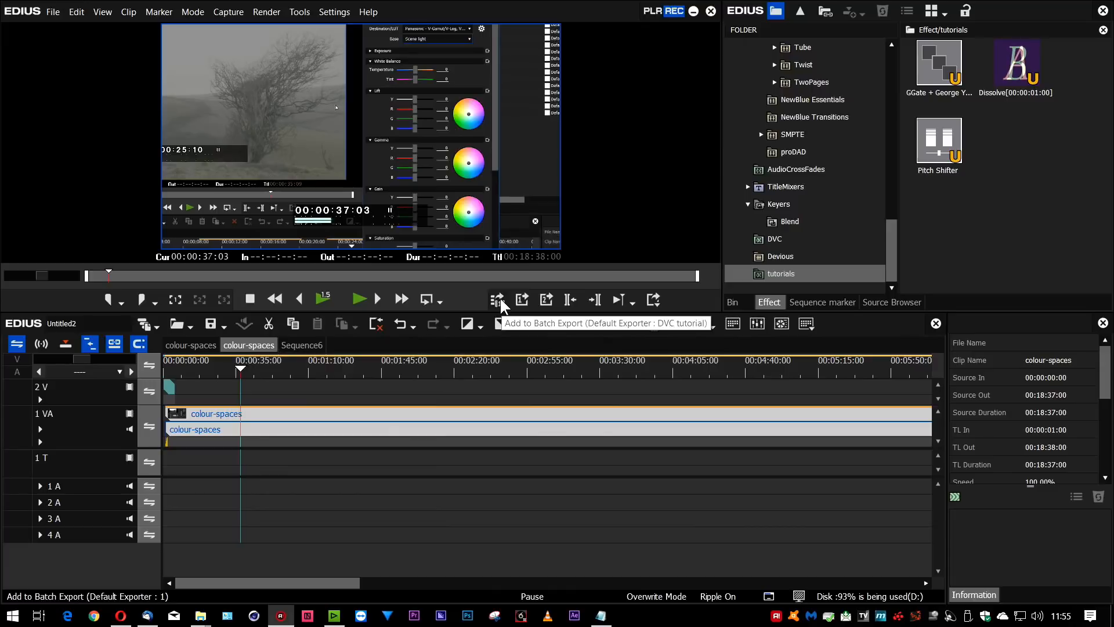
# - Add the sequence at 00:02:44:25 to Batch Export with the DVC tutorial default exporter, and return the playhead to 00:00:00:00
pyautogui.moveTo(241, 371); pyautogui.dragTo(132, 380)
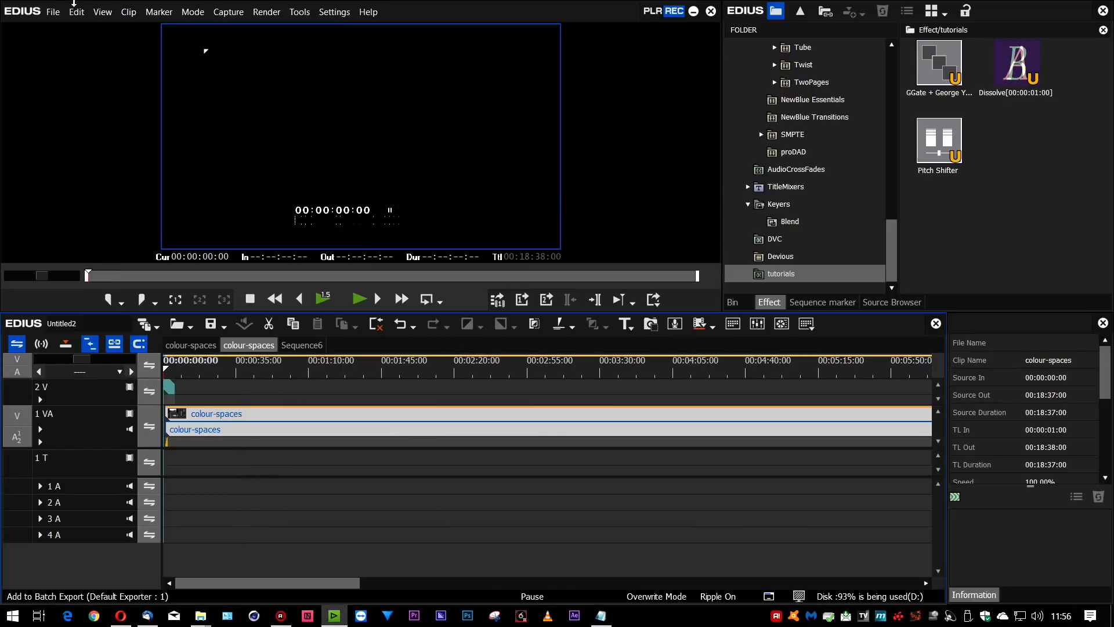
pyautogui.click(53, 11)
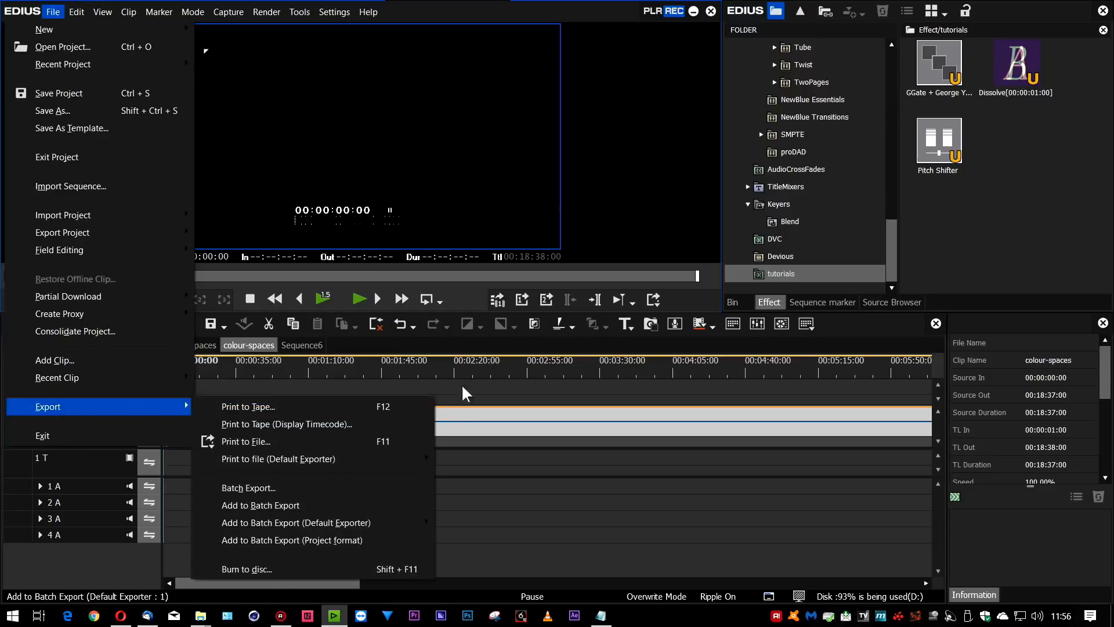
pyautogui.click(506, 372)
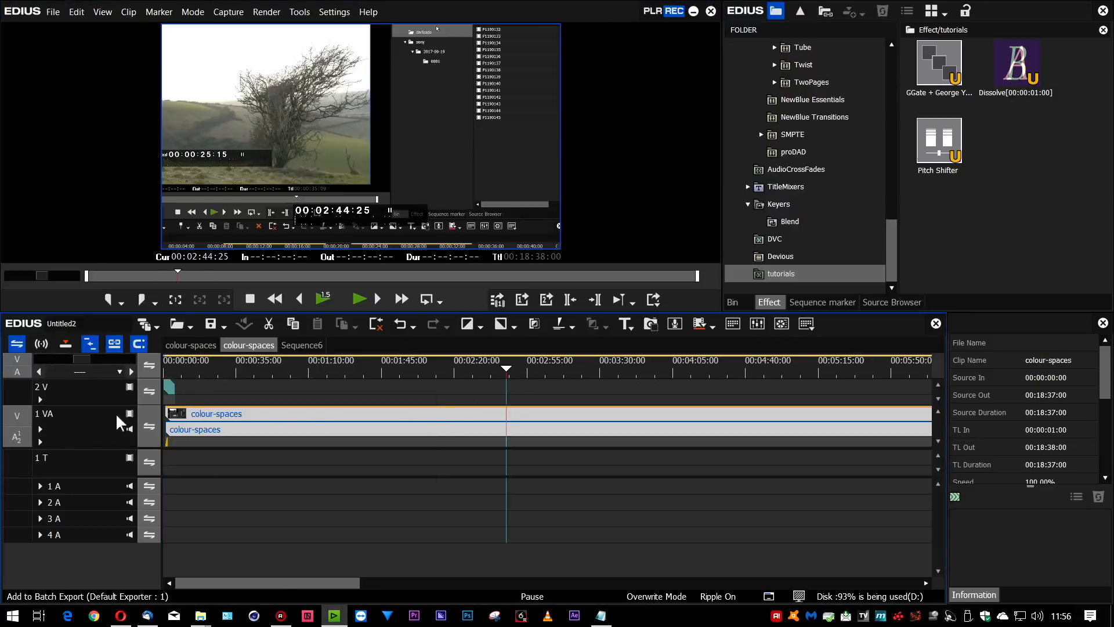
pyautogui.click(502, 300)
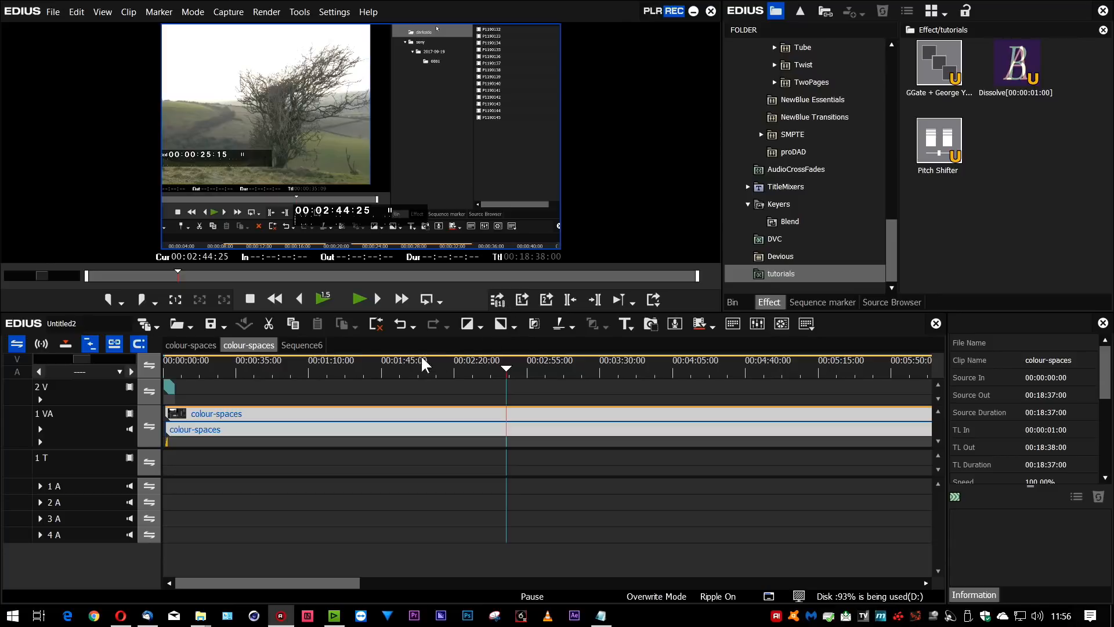
pyautogui.moveTo(430, 371); pyautogui.dragTo(165, 371)
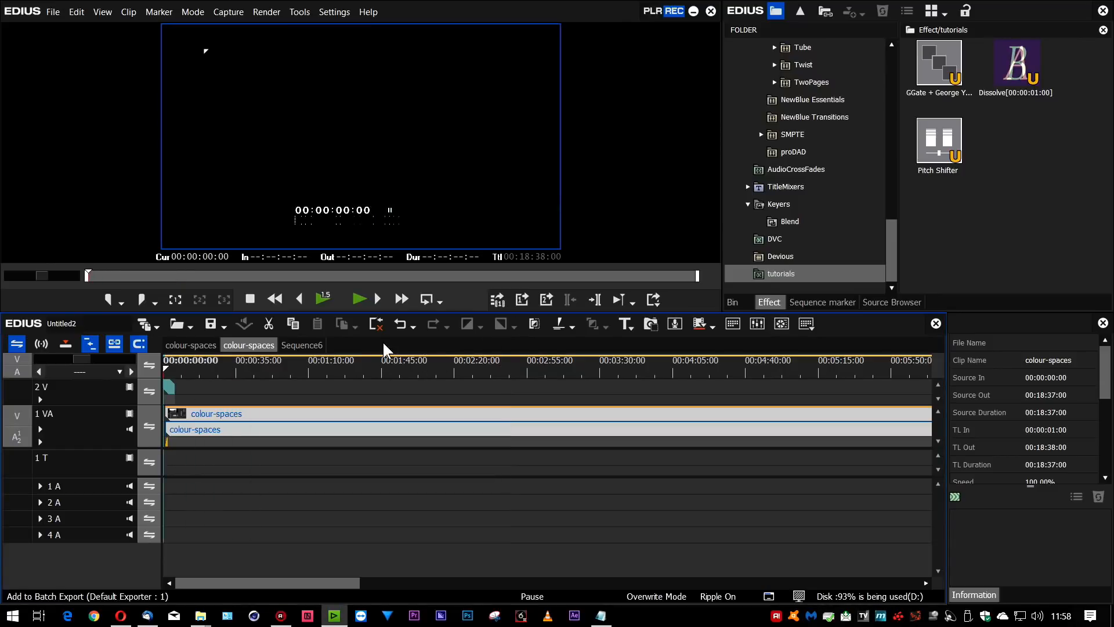